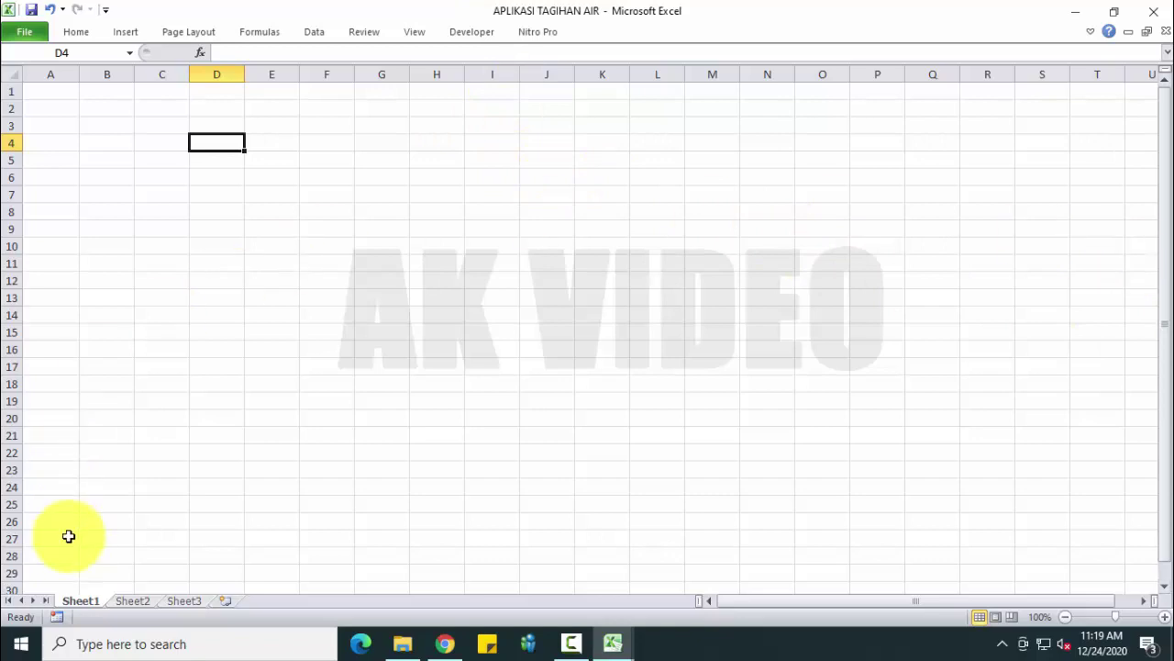
Rename Sheet1 to HOME
{"action": "right_click", "coordinate": [79, 600]}
{"action": "left_click", "coordinate": [163, 450]}
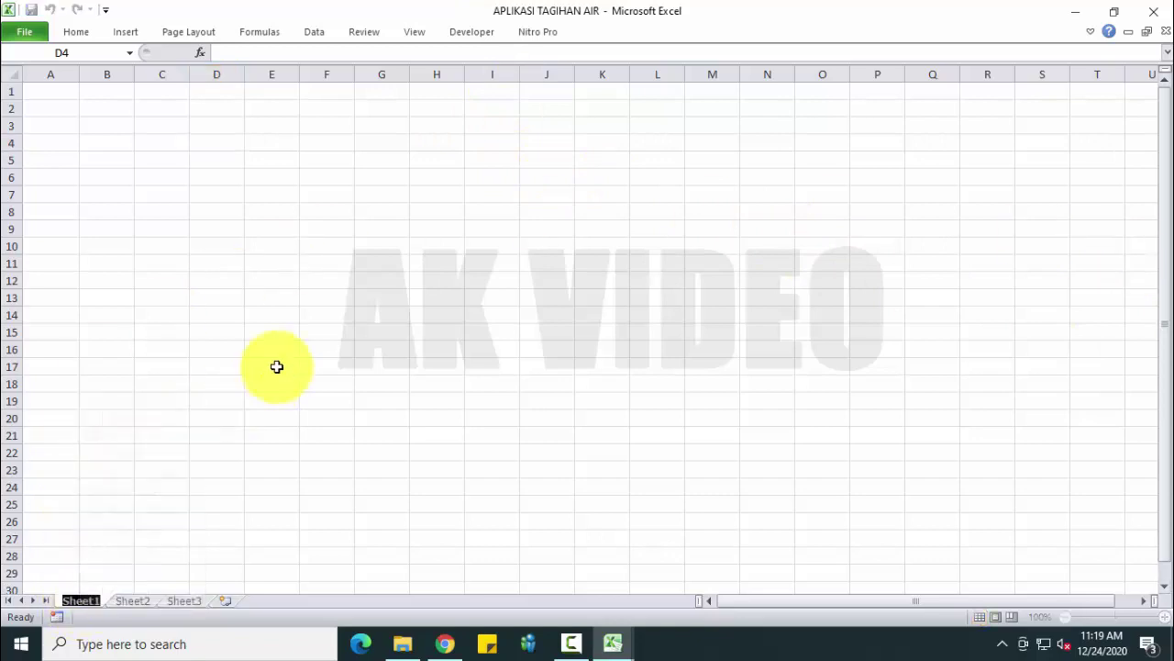
{"action": "type", "text": "HOME"}
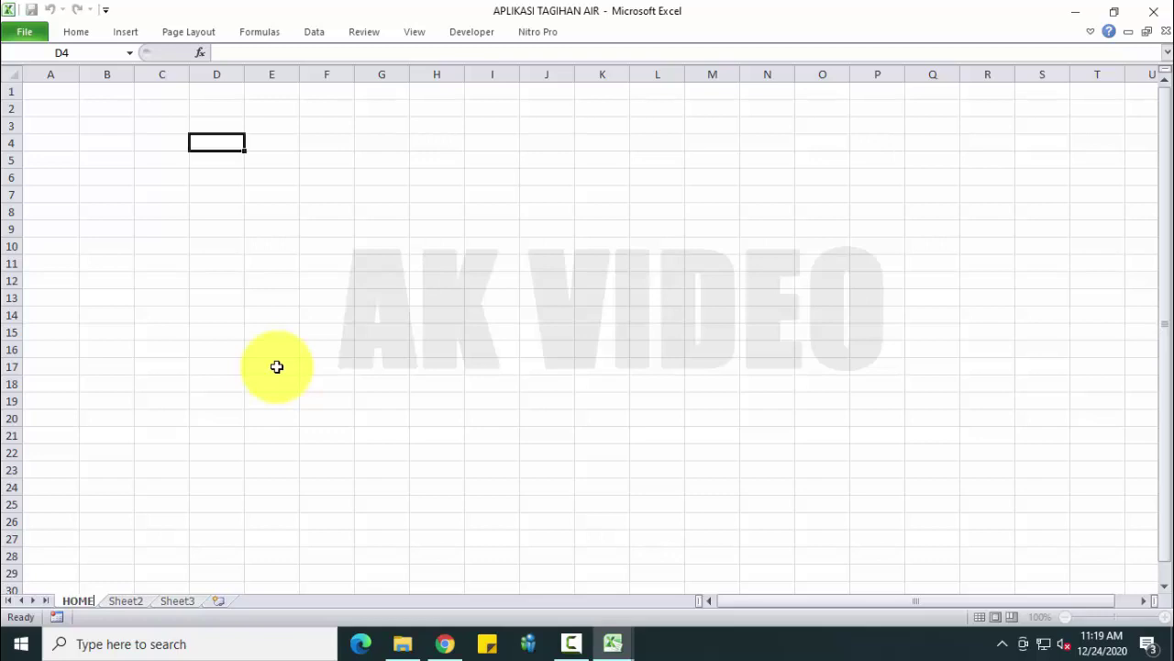
{"action": "key", "text": "Return"}
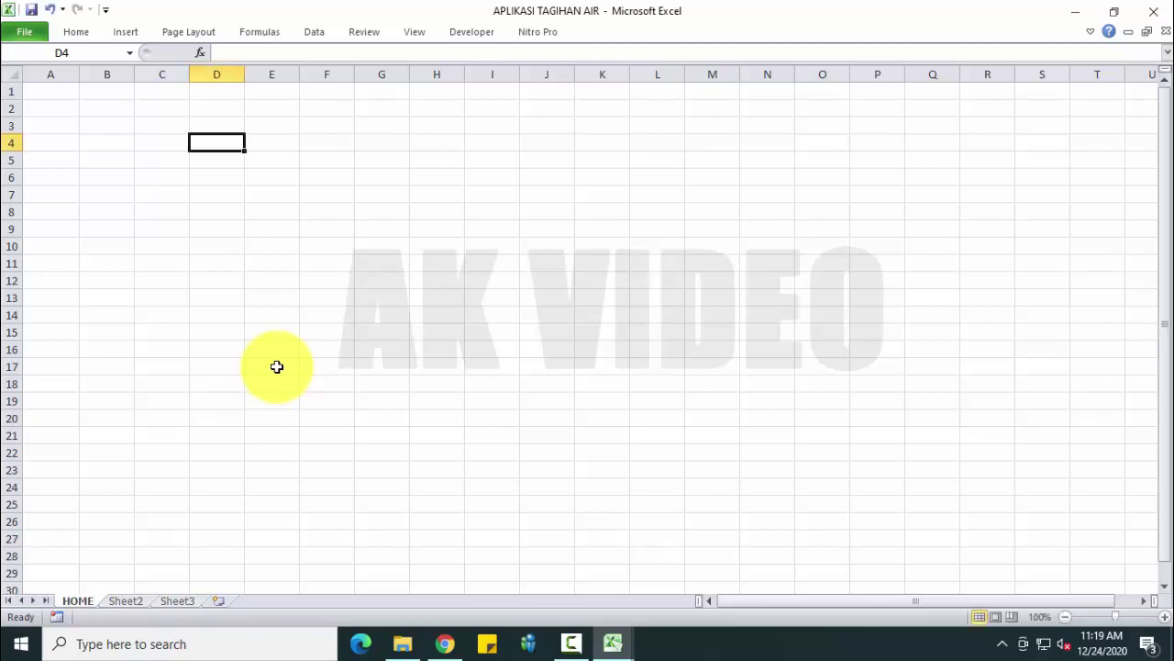
Resize the columns: A narrow, B wide, C and D narrow
{"action": "left_click", "coordinate": [276, 366]}
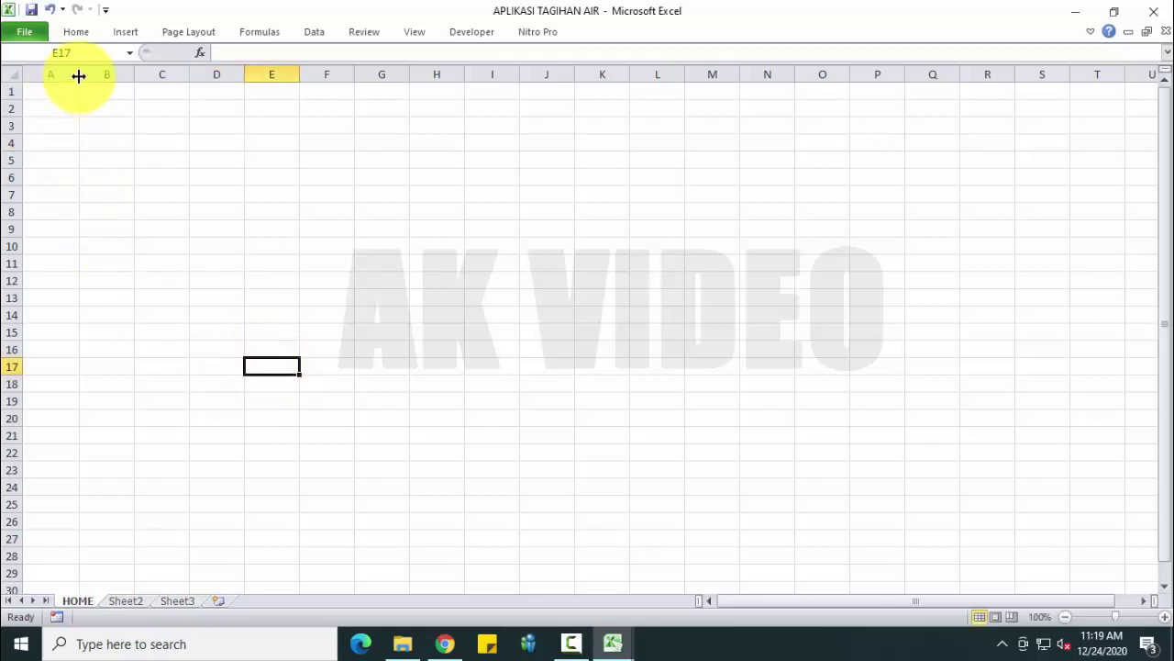
{"action": "mouse_move", "coordinate": [79, 76]}
{"action": "left_mouse_down"}
{"action": "mouse_move", "coordinate": [40, 76]}
{"action": "mouse_move", "coordinate": [229, 75]}
{"action": "mouse_move", "coordinate": [191, 74]}
{"action": "mouse_move", "coordinate": [204, 76]}
{"action": "left_mouse_up"}
{"action": "left_click", "coordinate": [281, 110]}
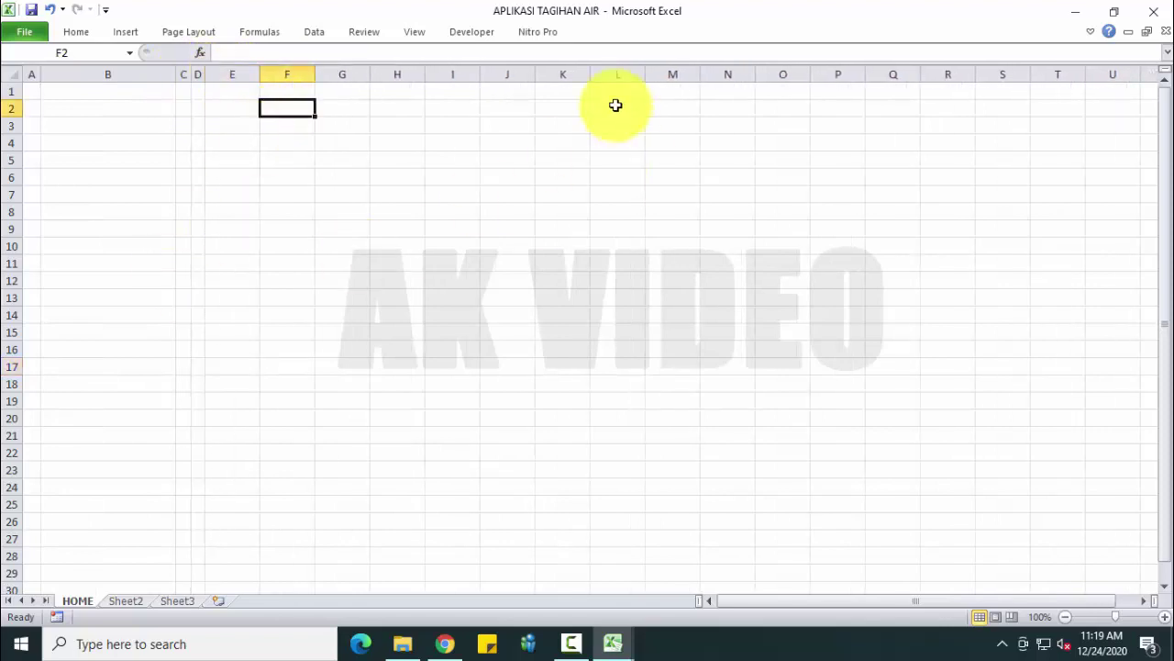
Untick Gridlines and then Headings on the View tab, leaving the HOME sheet a blank canvas
{"action": "left_click", "coordinate": [421, 32]}
{"action": "left_click", "coordinate": [246, 84]}
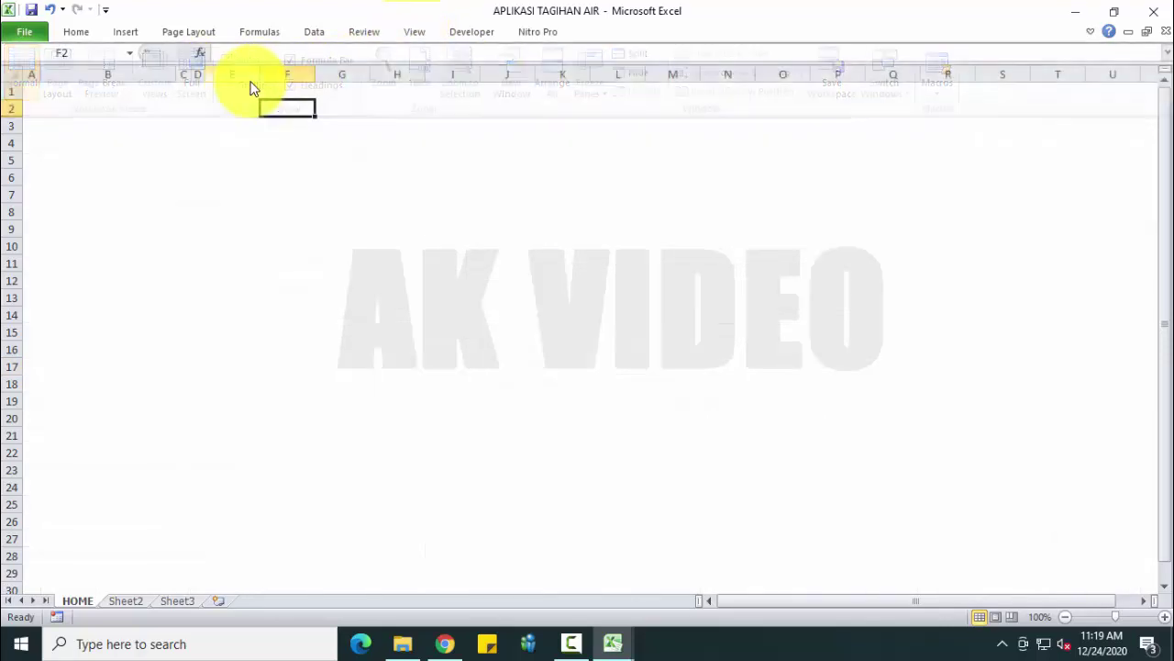
{"action": "left_click", "coordinate": [295, 177]}
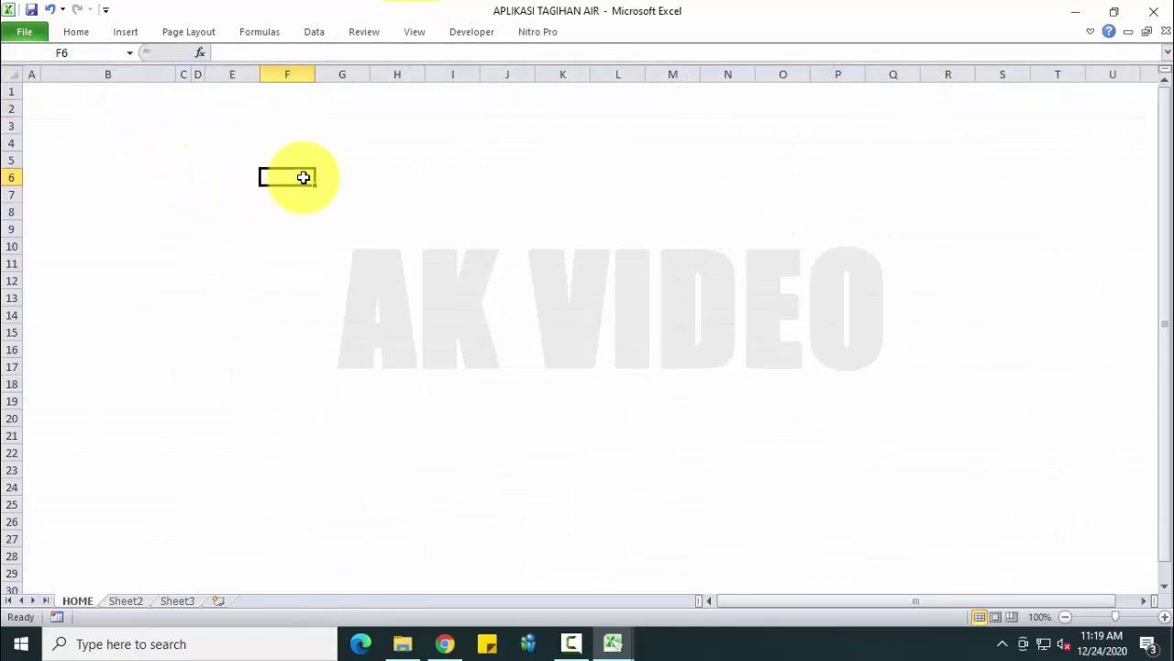
{"action": "left_click", "coordinate": [412, 34]}
{"action": "left_click", "coordinate": [322, 88]}
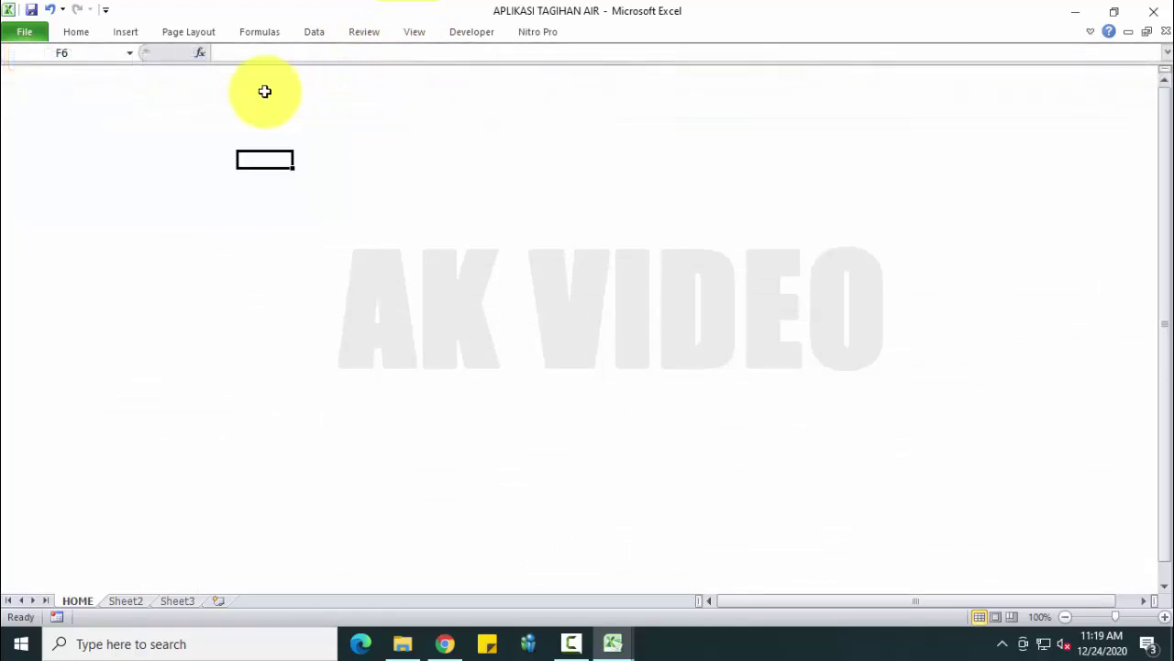
{"action": "mouse_move", "coordinate": [9, 74]}
{"action": "left_mouse_down"}
{"action": "mouse_move", "coordinate": [160, 84]}
{"action": "mouse_move", "coordinate": [144, 370]}
{"action": "mouse_move", "coordinate": [160, 505]}
{"action": "left_mouse_up"}
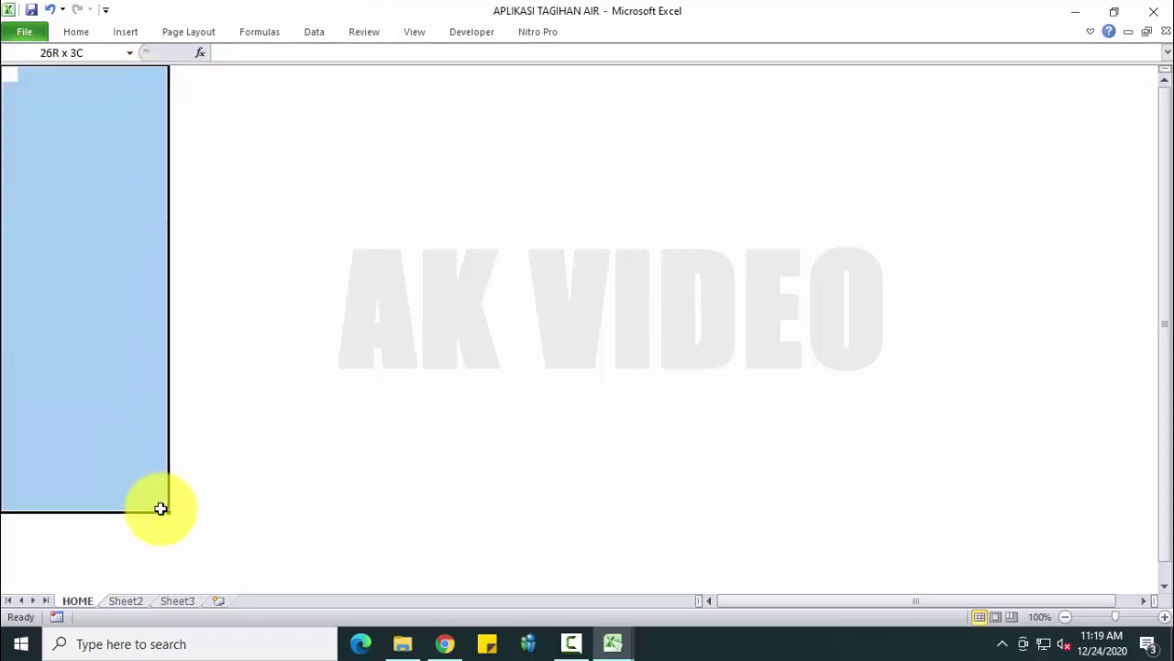
{"action": "left_click", "coordinate": [396, 279]}
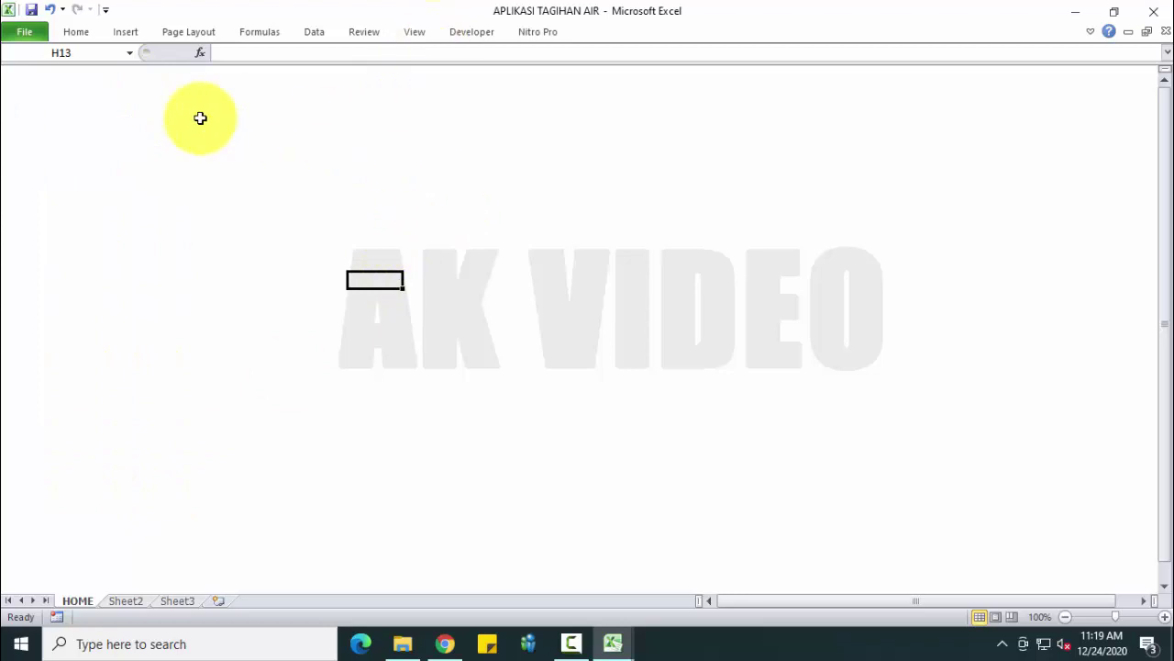
{"action": "mouse_move", "coordinate": [83, 125]}
{"action": "left_mouse_down"}
{"action": "mouse_move", "coordinate": [910, 254]}
{"action": "mouse_move", "coordinate": [1080, 449]}
{"action": "mouse_move", "coordinate": [1117, 459]}
{"action": "left_mouse_up"}
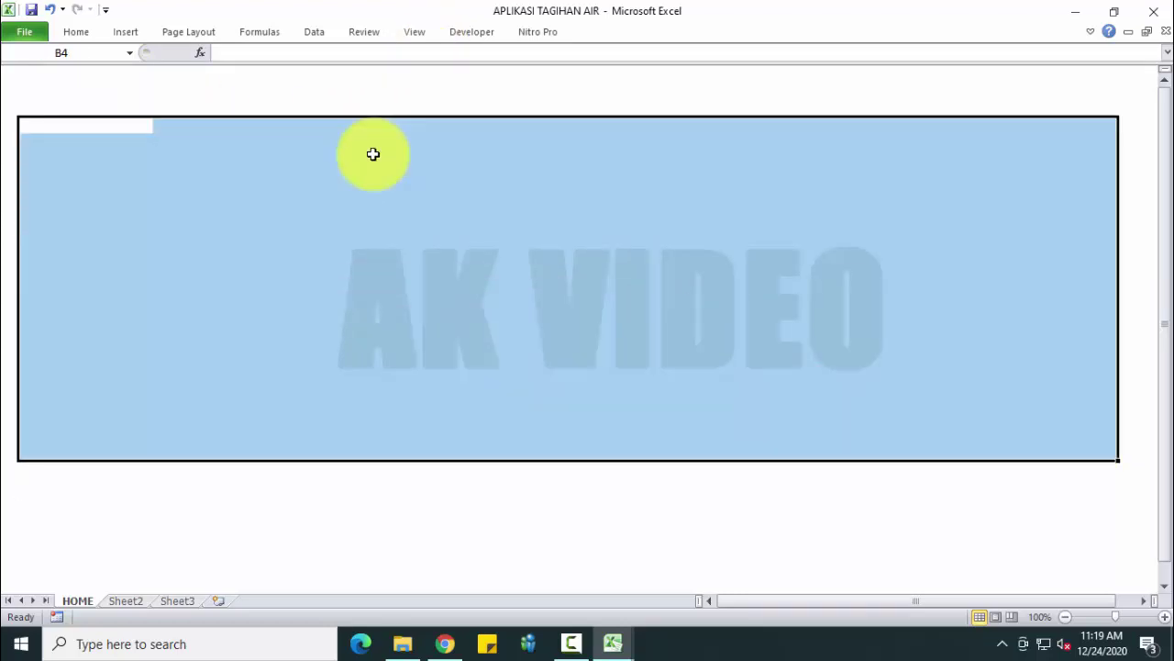
Insert the BG AIR mountain-and-water image as the sheet background via Page Layout > Background
{"action": "left_click", "coordinate": [420, 32]}
{"action": "left_click", "coordinate": [195, 31]}
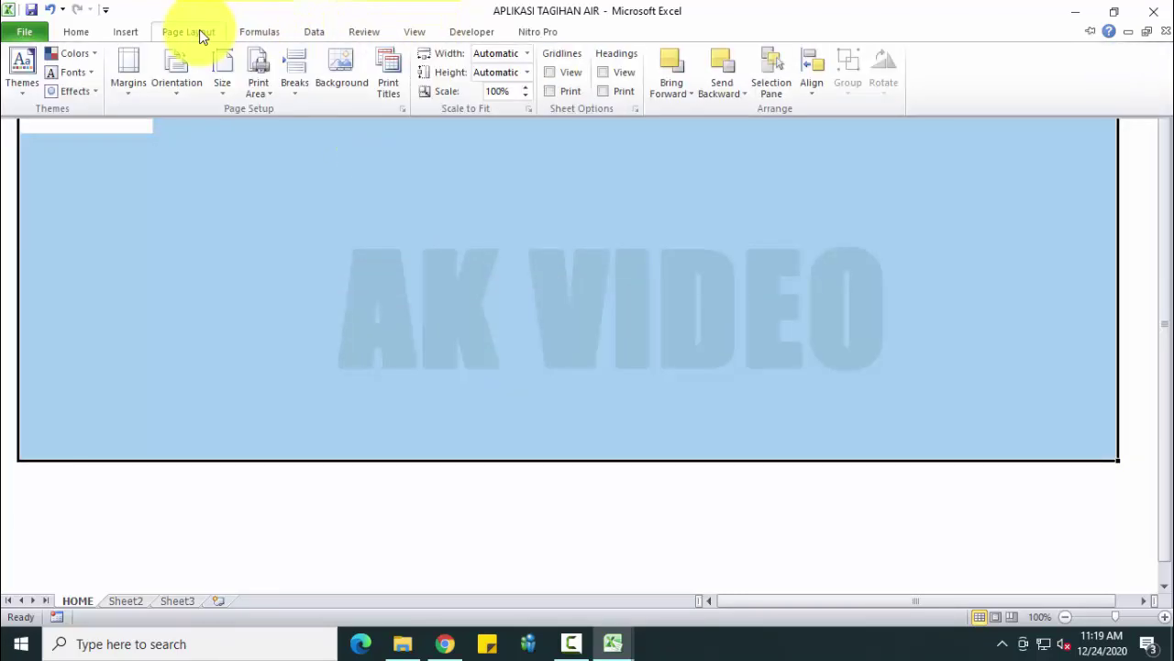
{"action": "left_click", "coordinate": [346, 64]}
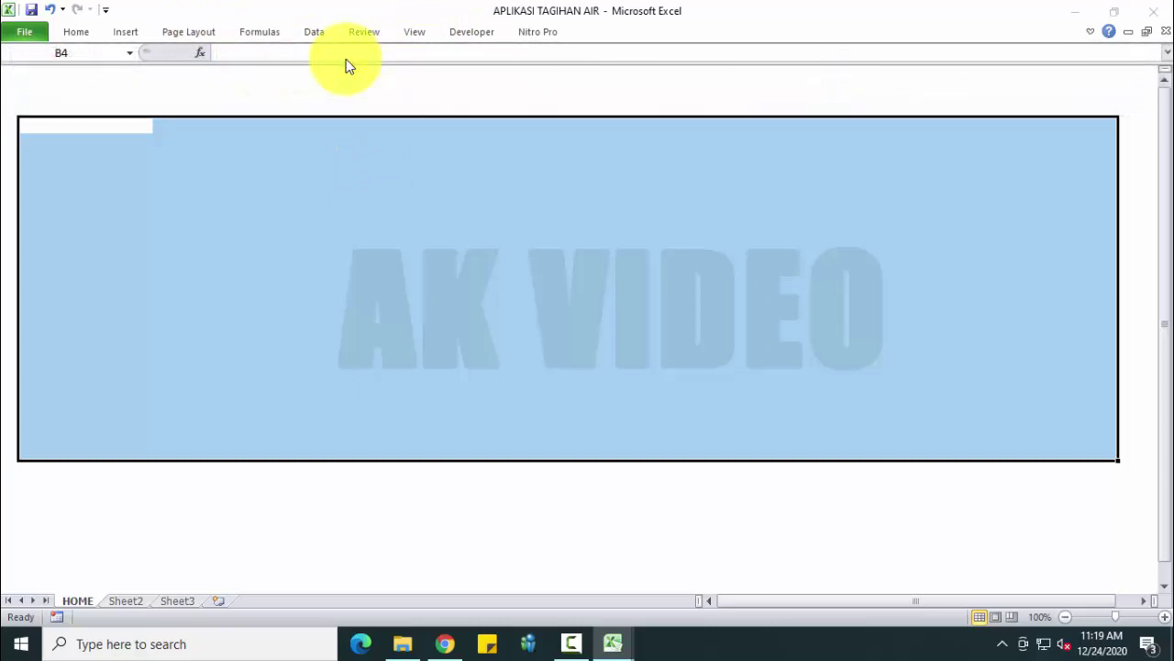
{"action": "left_click", "coordinate": [203, 255]}
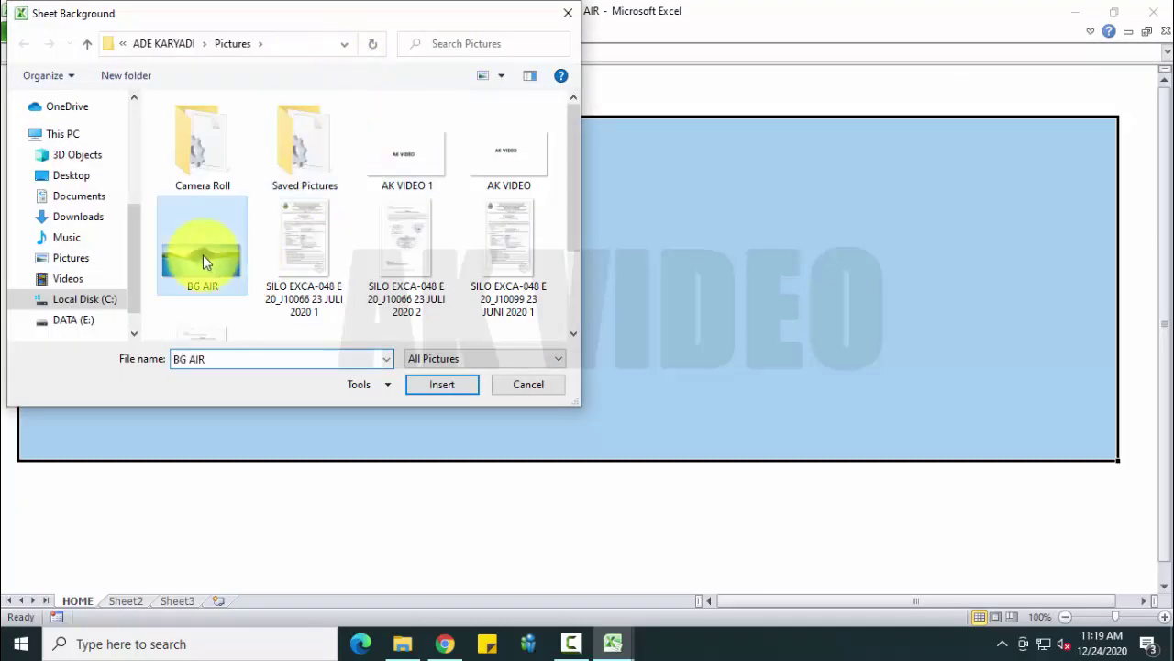
{"action": "left_click", "coordinate": [446, 384]}
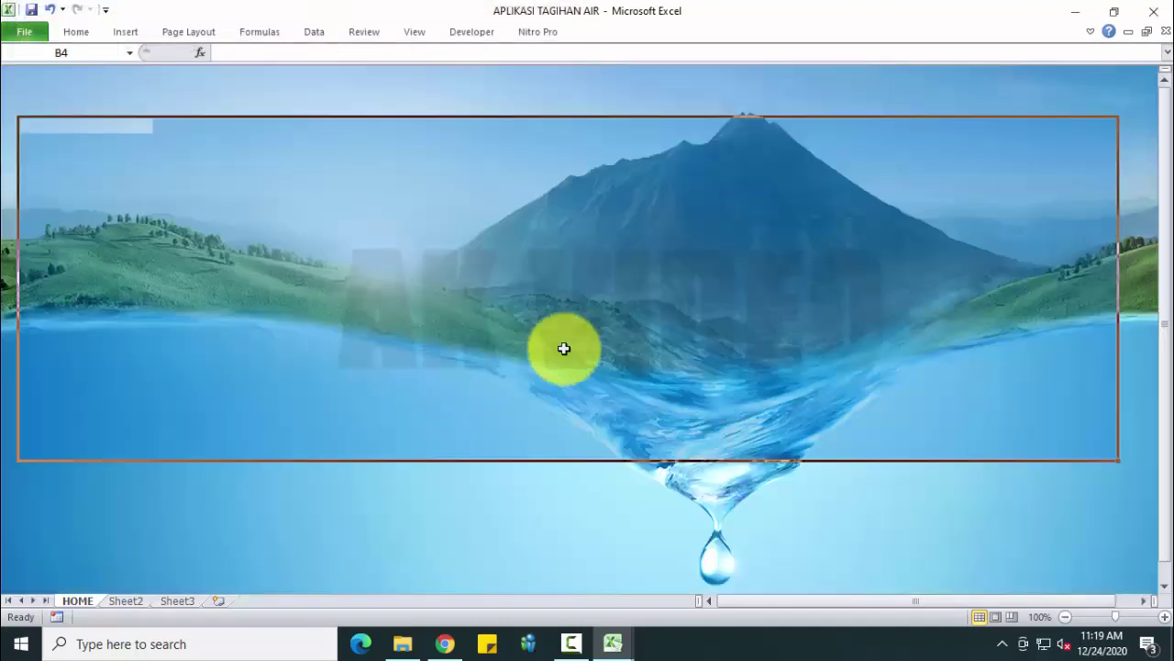
{"action": "left_click", "coordinate": [596, 323]}
{"action": "scroll", "coordinate": [461, 317], "scroll_direction": "down", "scroll_amount": 3}
{"action": "scroll", "coordinate": [462, 318], "scroll_direction": "up", "scroll_amount": 3}
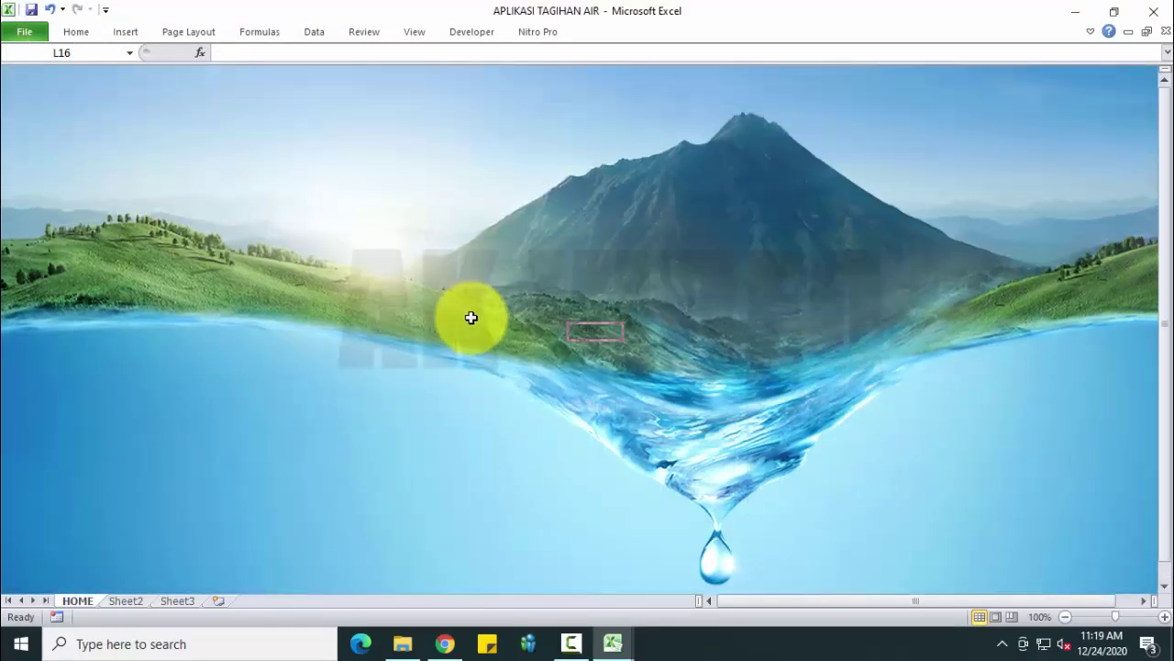
Select columns A to C down the sheet and fill them black
{"action": "left_click", "coordinate": [648, 178]}
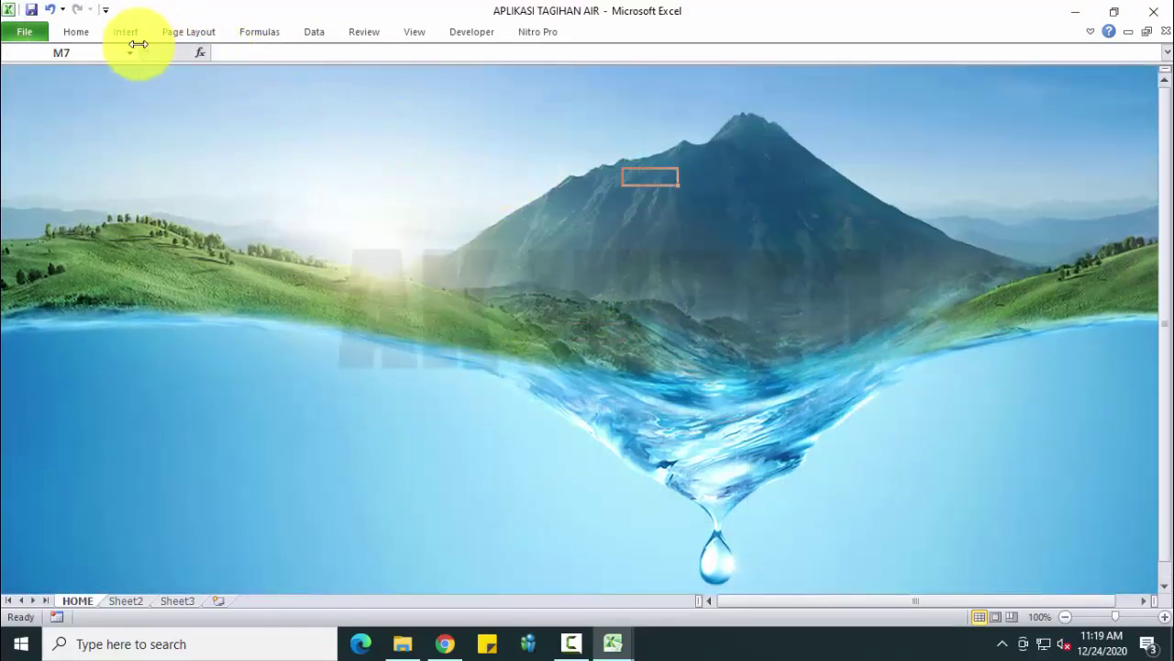
{"action": "left_click", "coordinate": [106, 74]}
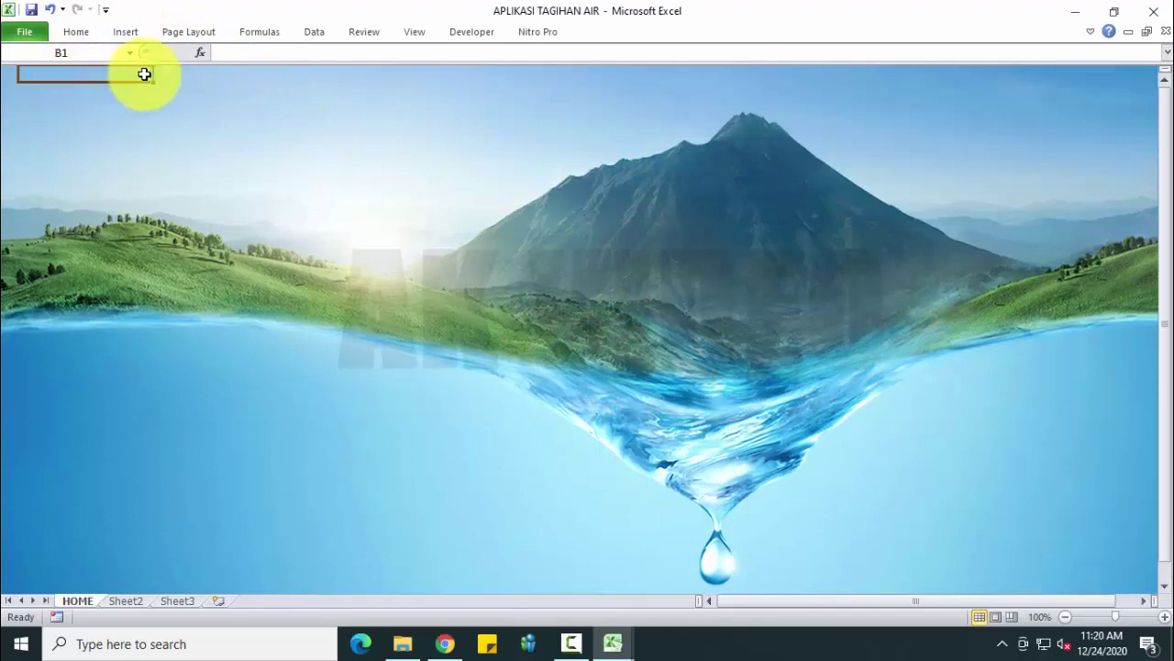
{"action": "mouse_move", "coordinate": [163, 72]}
{"action": "left_mouse_down"}
{"action": "mouse_move", "coordinate": [10, 438]}
{"action": "mouse_move", "coordinate": [7, 408]}
{"action": "left_mouse_up"}
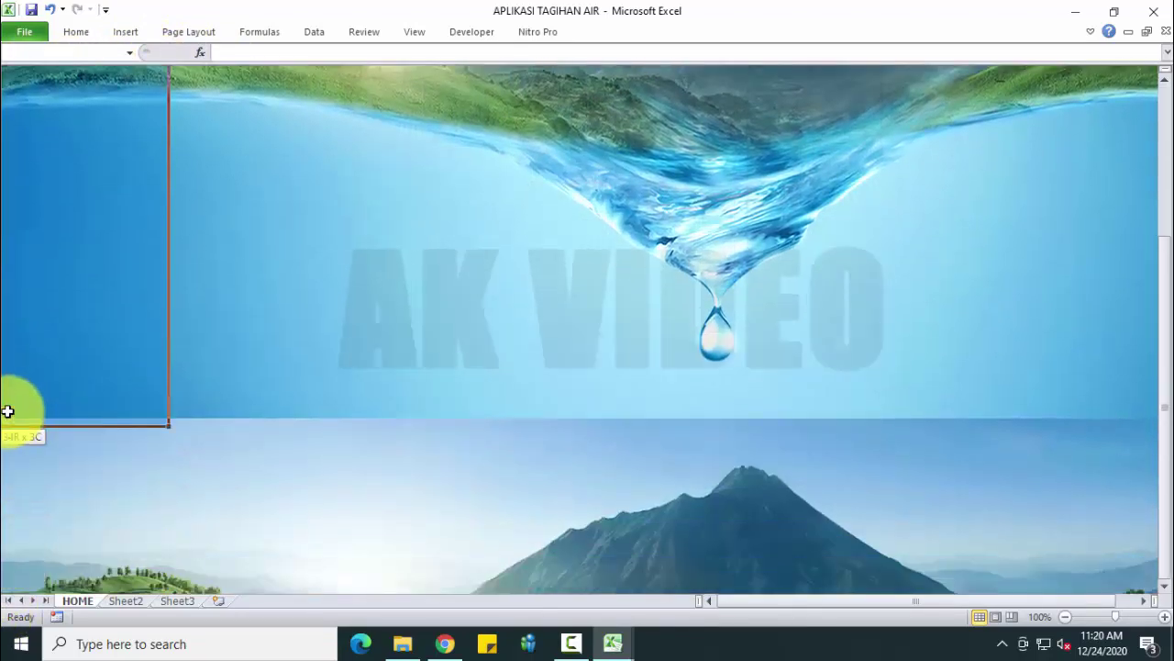
{"action": "scroll", "coordinate": [262, 346], "scroll_direction": "up", "scroll_amount": 5}
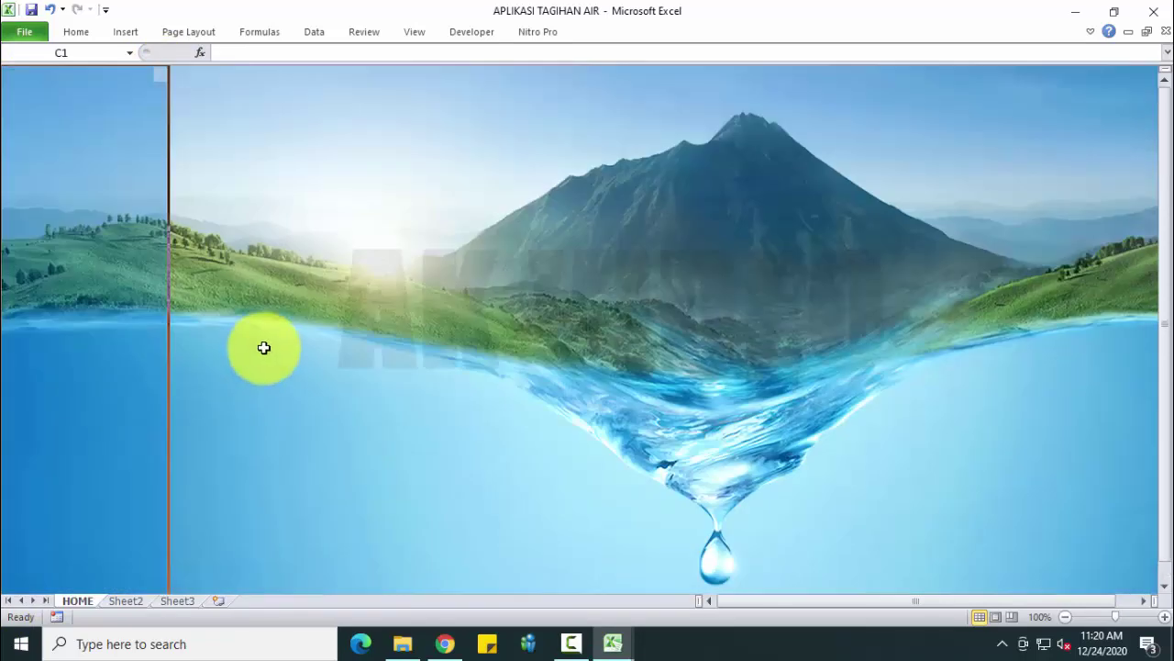
{"action": "left_click", "coordinate": [77, 33]}
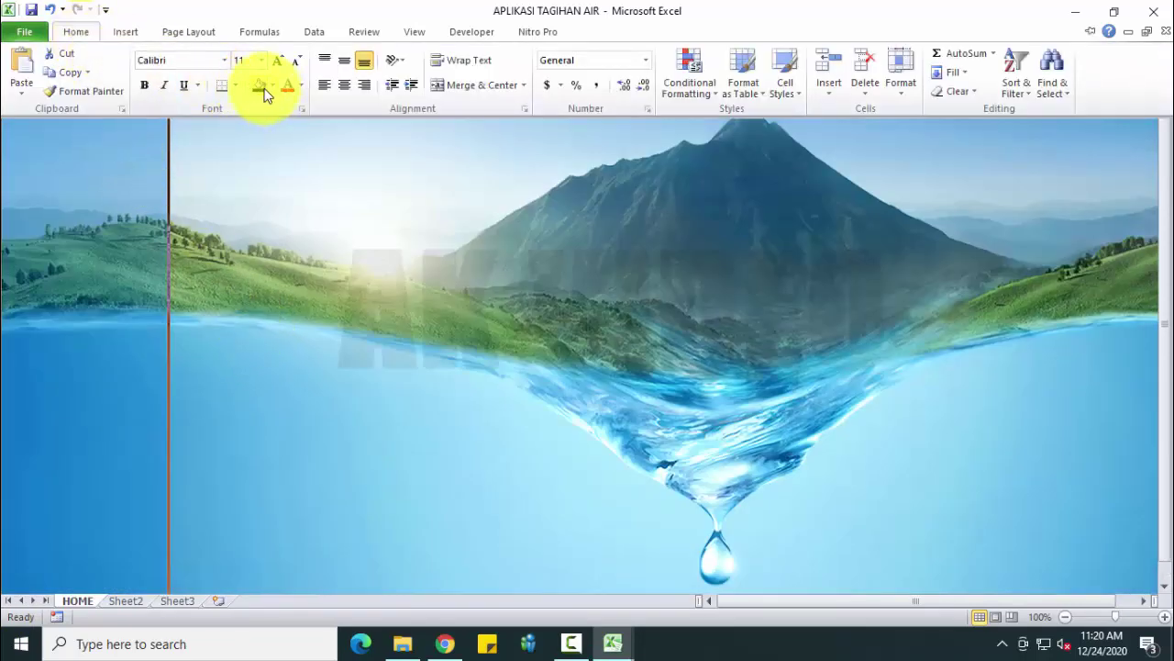
{"action": "left_click", "coordinate": [263, 94]}
{"action": "left_click", "coordinate": [287, 157]}
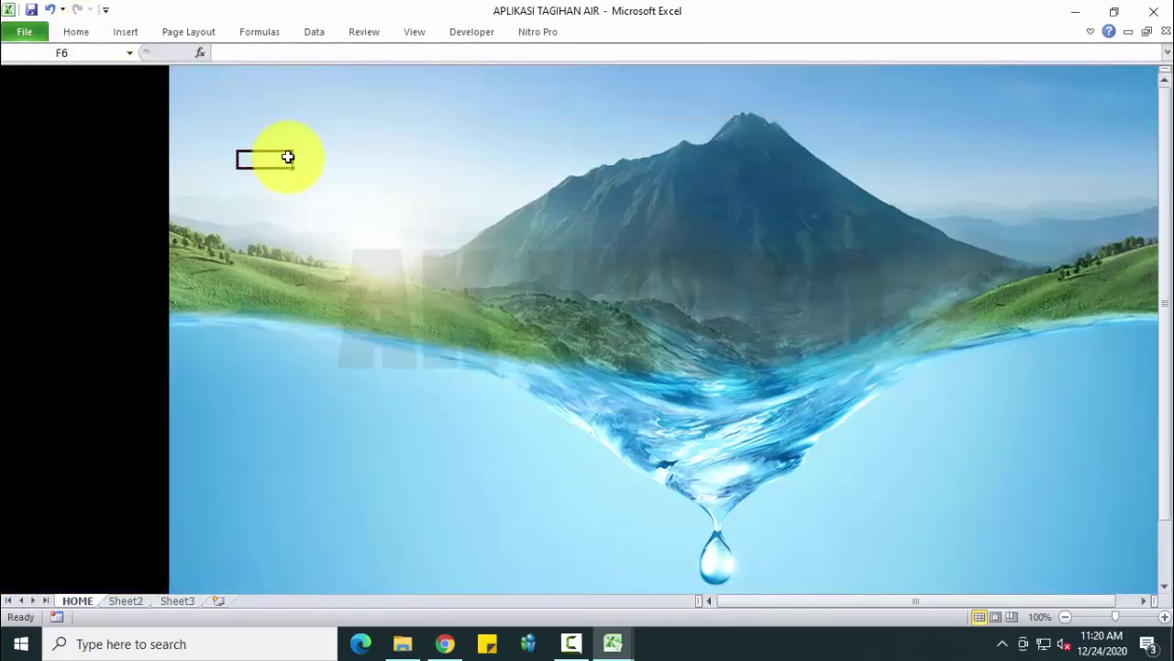
Select cells B2 to B5 for the logo area
{"action": "left_click_drag", "start_coordinate": [175, 73], "coordinate": [730, 73]}
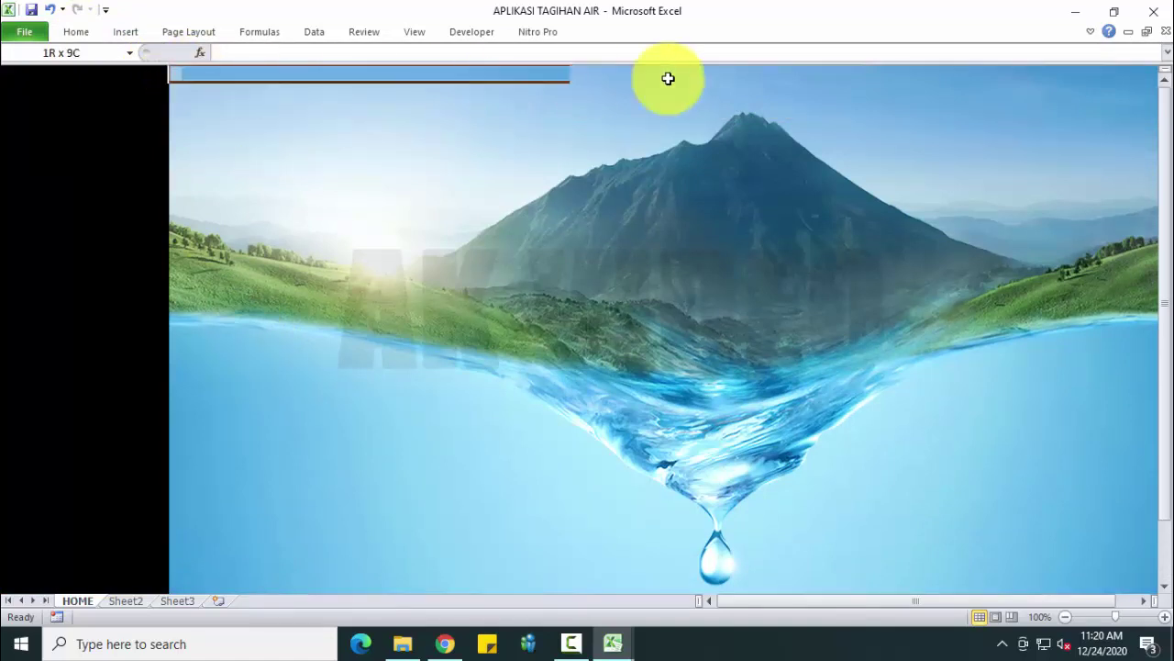
{"action": "left_click", "coordinate": [947, 161]}
{"action": "left_click", "coordinate": [86, 103]}
{"action": "left_click", "coordinate": [91, 92]}
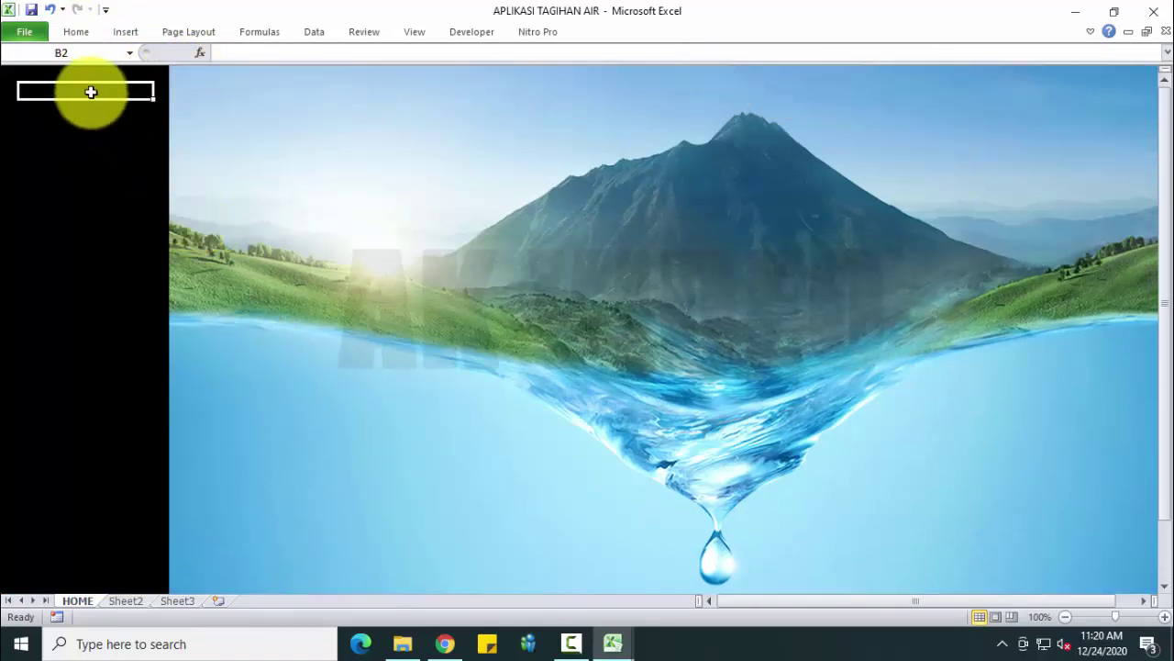
{"action": "left_click_drag", "start_coordinate": [91, 92], "coordinate": [89, 129]}
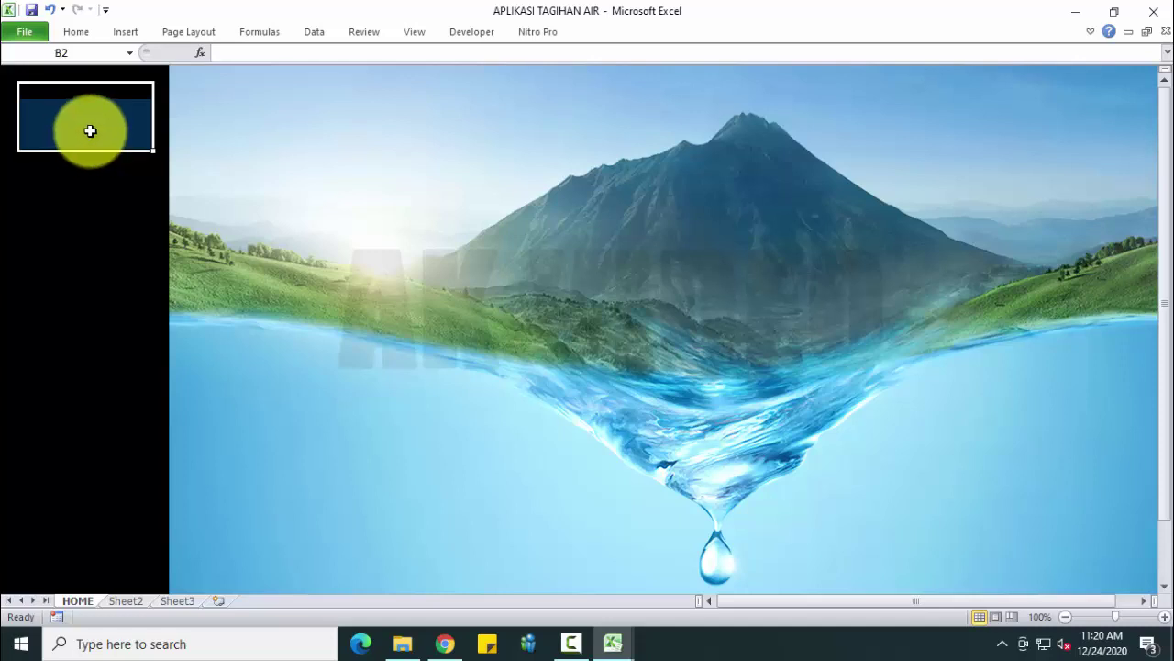
{"action": "left_click", "coordinate": [84, 33]}
{"action": "left_click", "coordinate": [472, 85]}
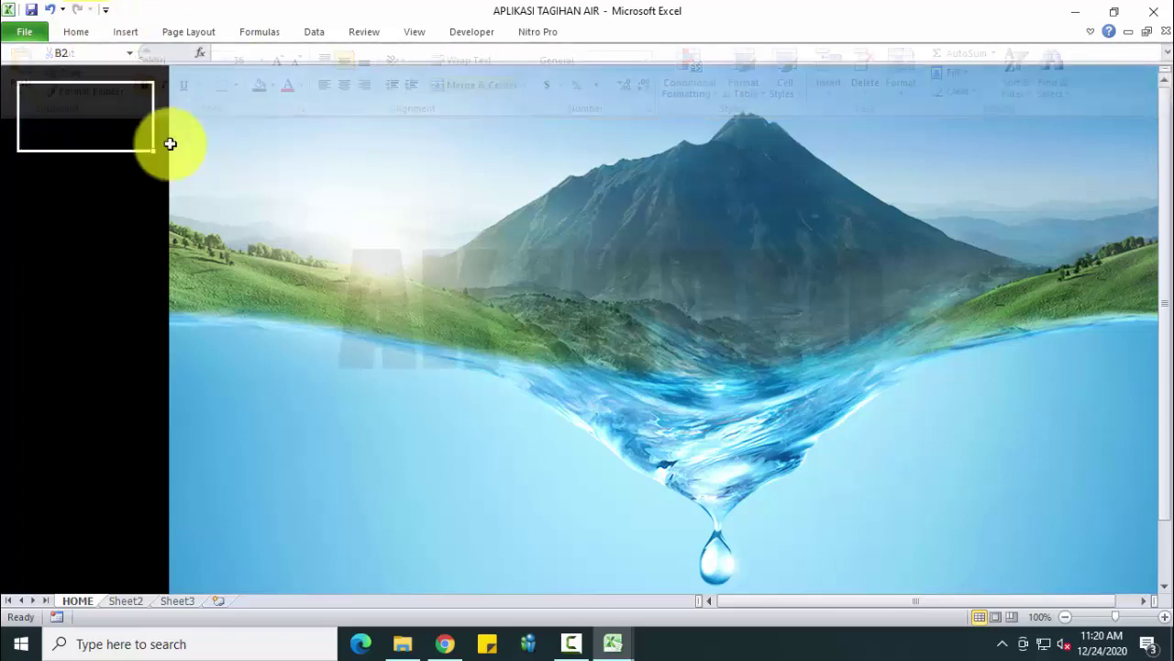
{"action": "type", "text": "LOGO"}
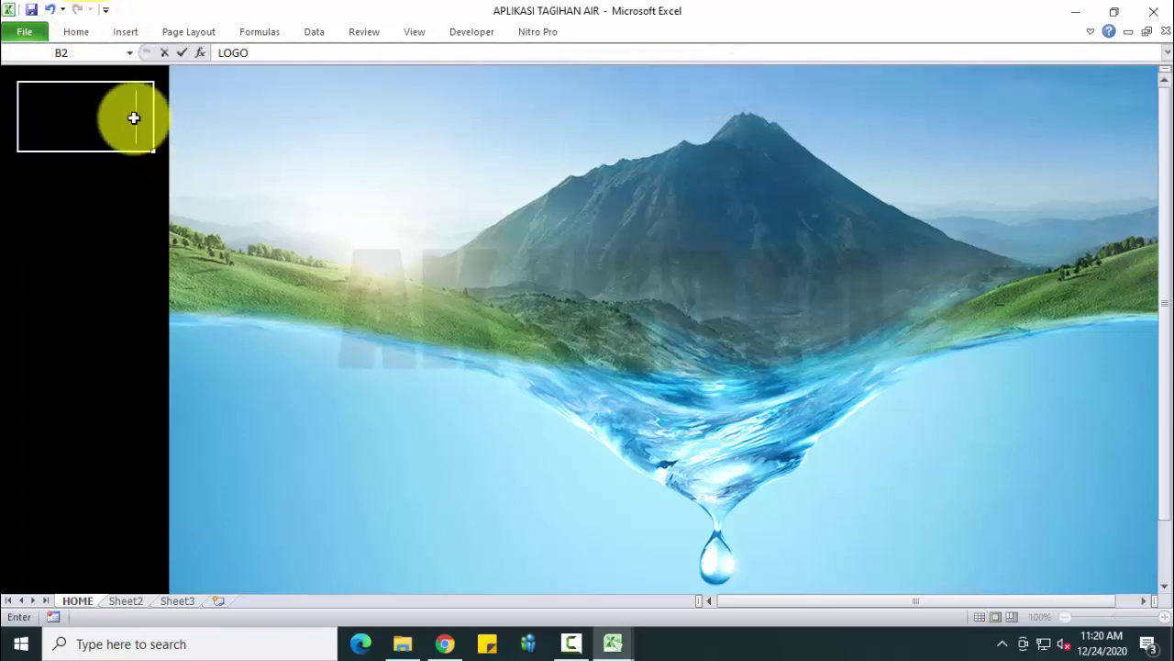
{"action": "key", "text": "Return"}
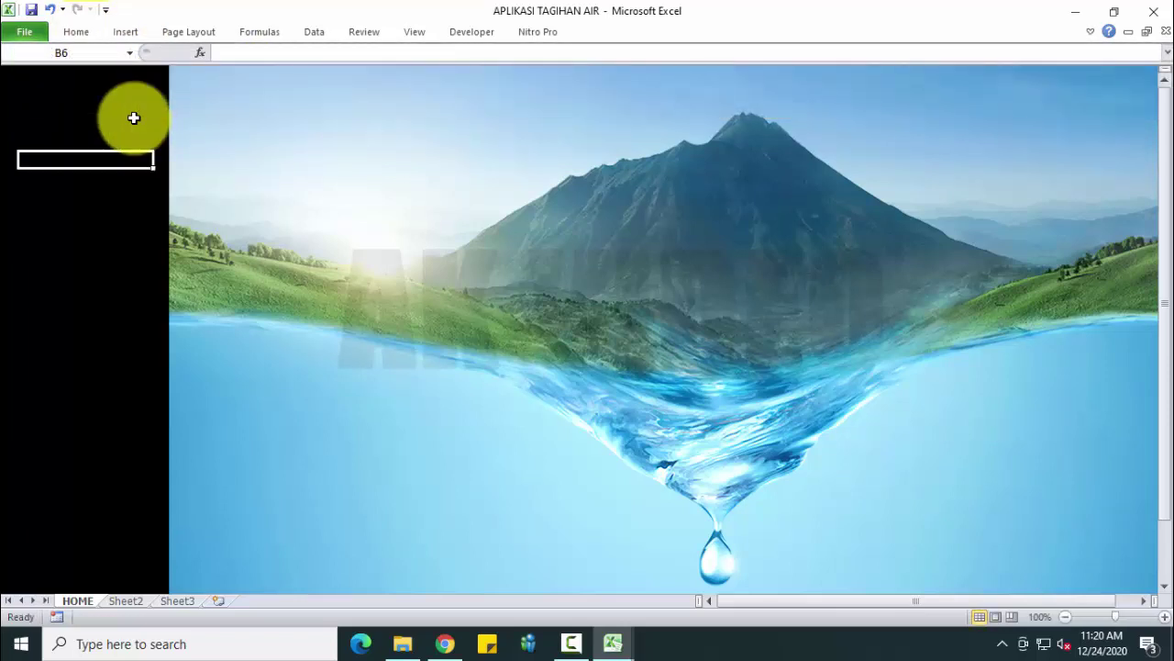
{"action": "left_click", "coordinate": [134, 118]}
{"action": "left_click", "coordinate": [77, 31]}
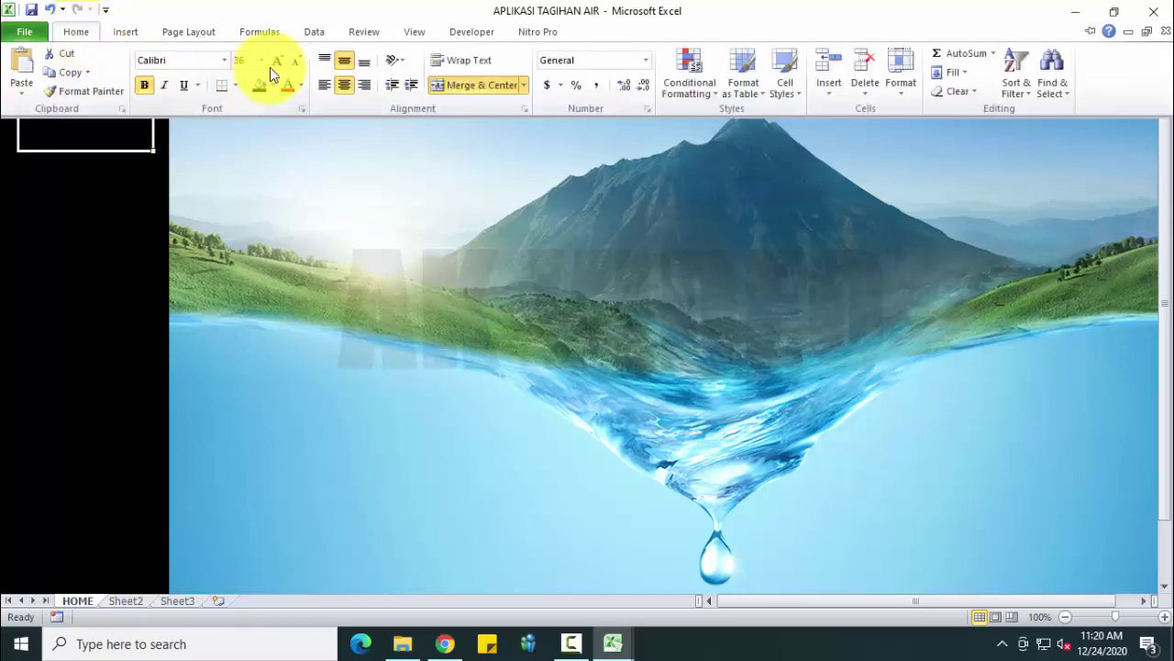
{"action": "left_click", "coordinate": [305, 89]}
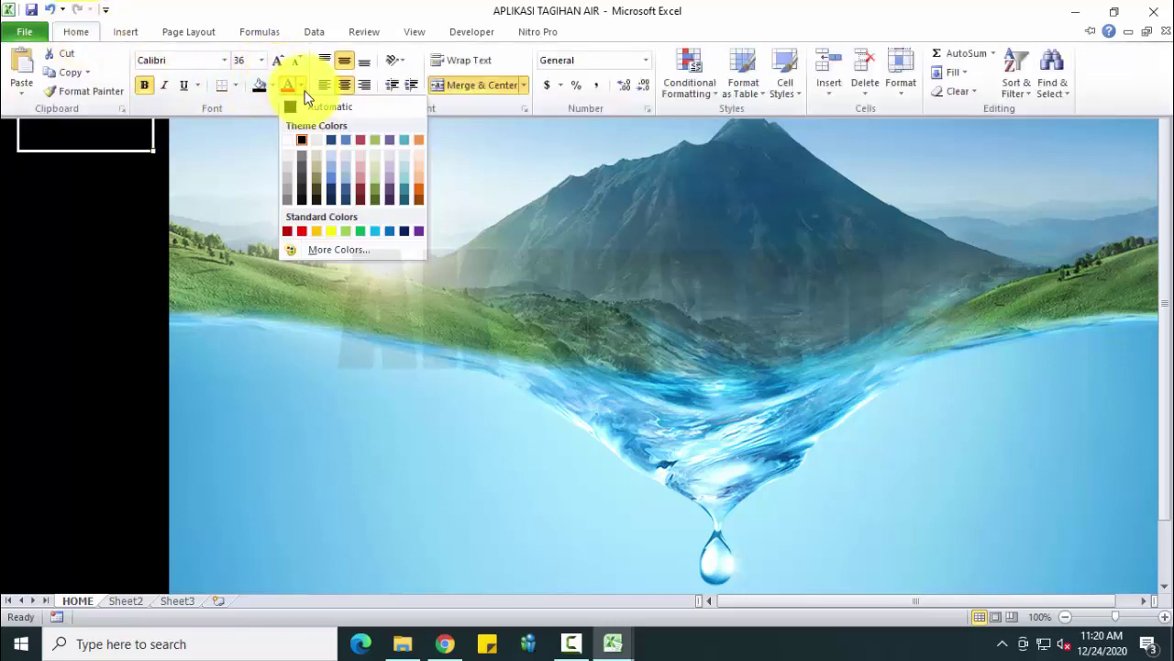
{"action": "left_click", "coordinate": [290, 138]}
{"action": "left_click", "coordinate": [76, 31]}
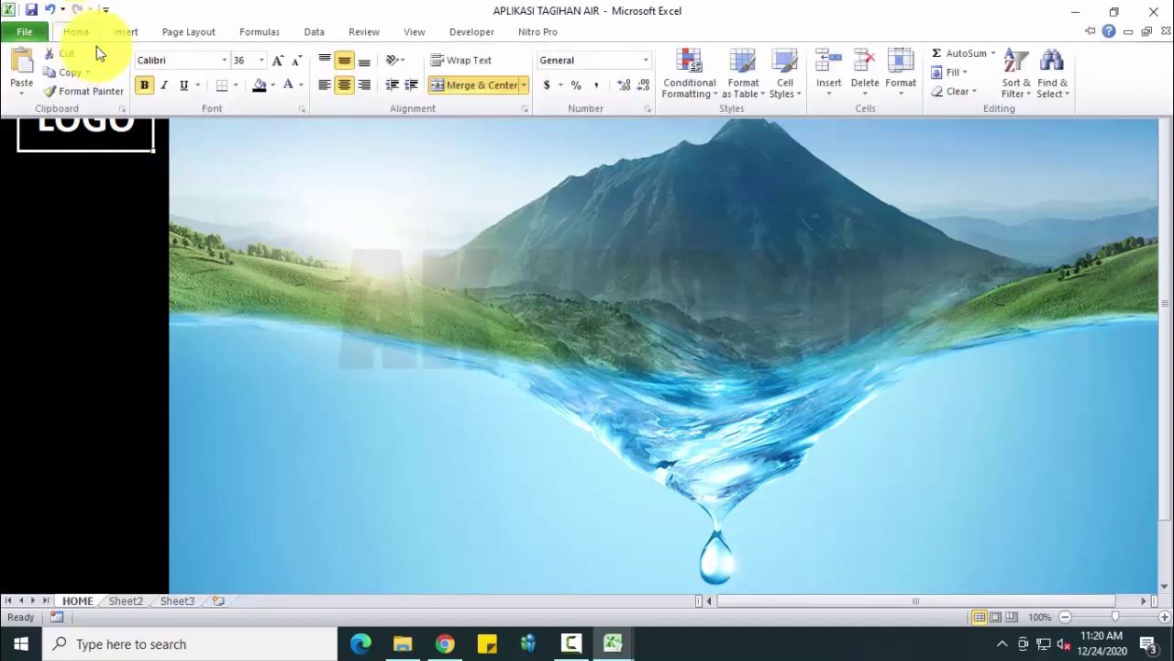
{"action": "left_click", "coordinate": [340, 85]}
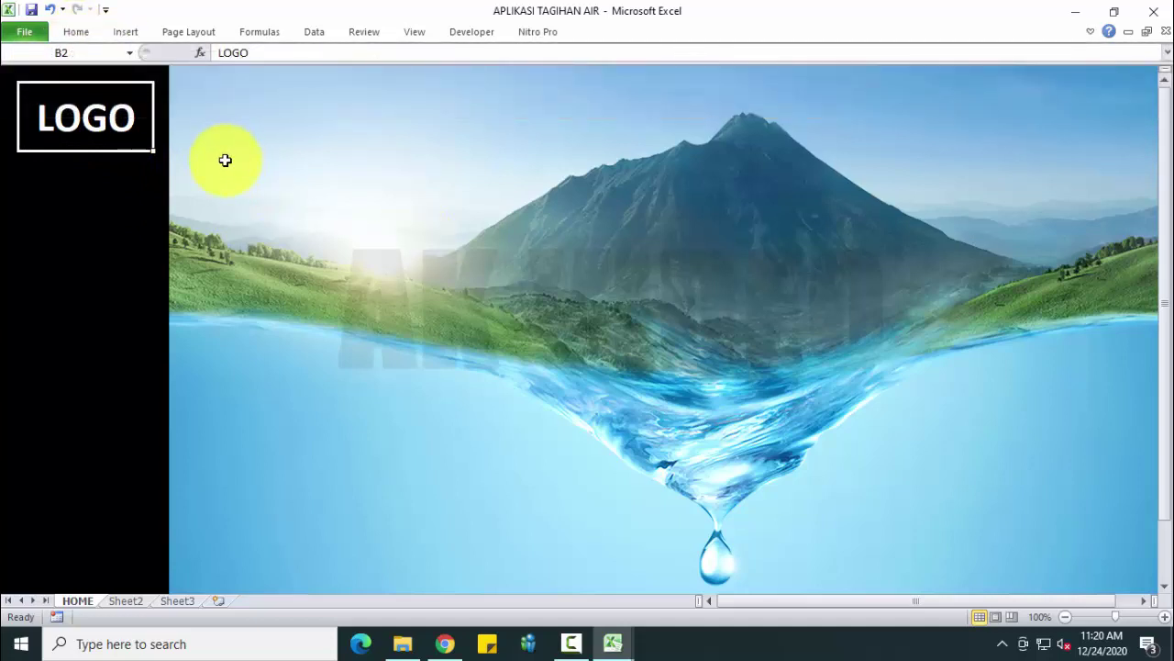
{"action": "left_click", "coordinate": [418, 295]}
{"action": "left_click", "coordinate": [87, 143]}
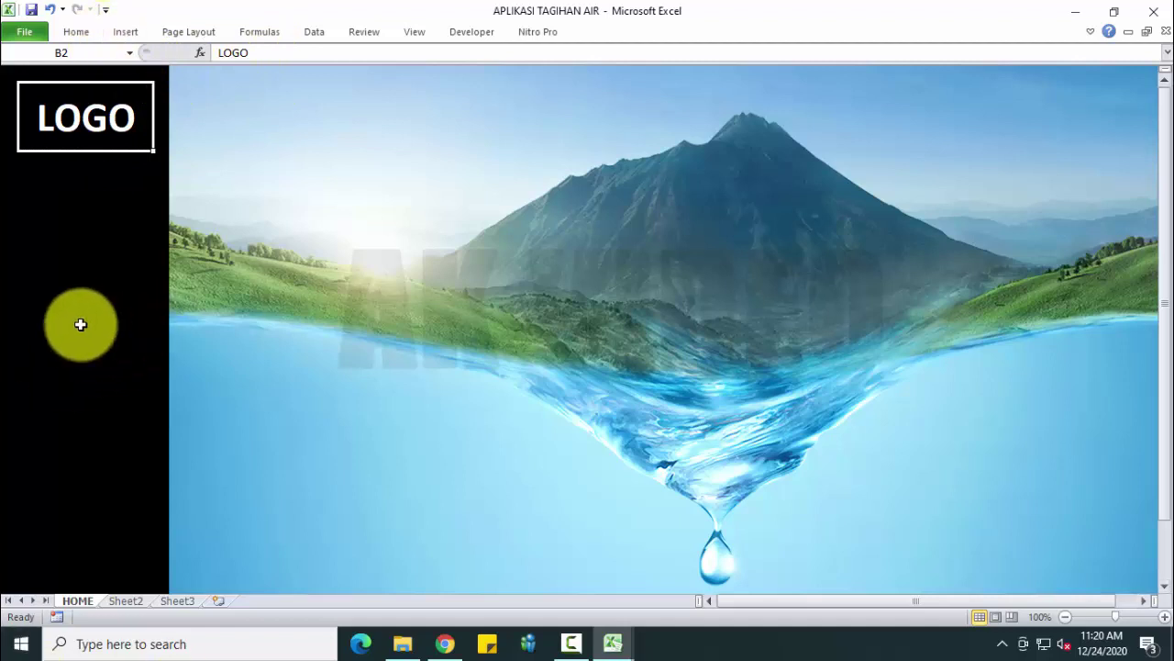
{"action": "left_click", "coordinate": [64, 242]}
{"action": "left_click", "coordinate": [92, 117]}
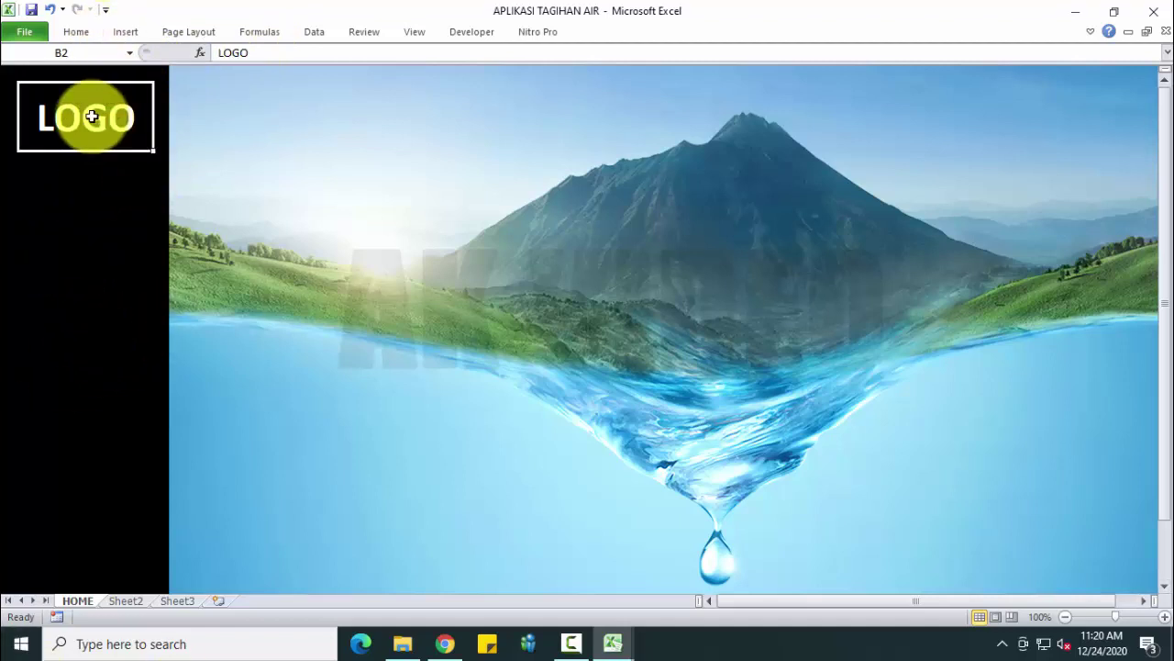
Insert a new text box for the HOME label from the Shapes gallery
{"action": "left_click_drag", "start_coordinate": [81, 188], "coordinate": [81, 353]}
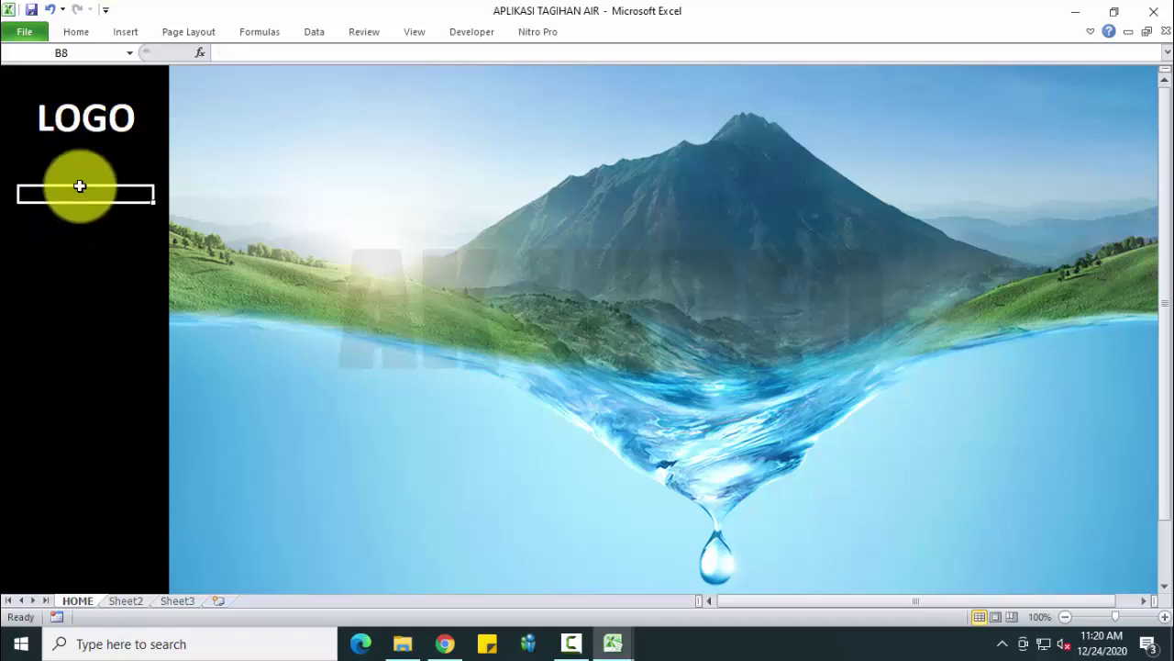
{"action": "left_click", "coordinate": [302, 229]}
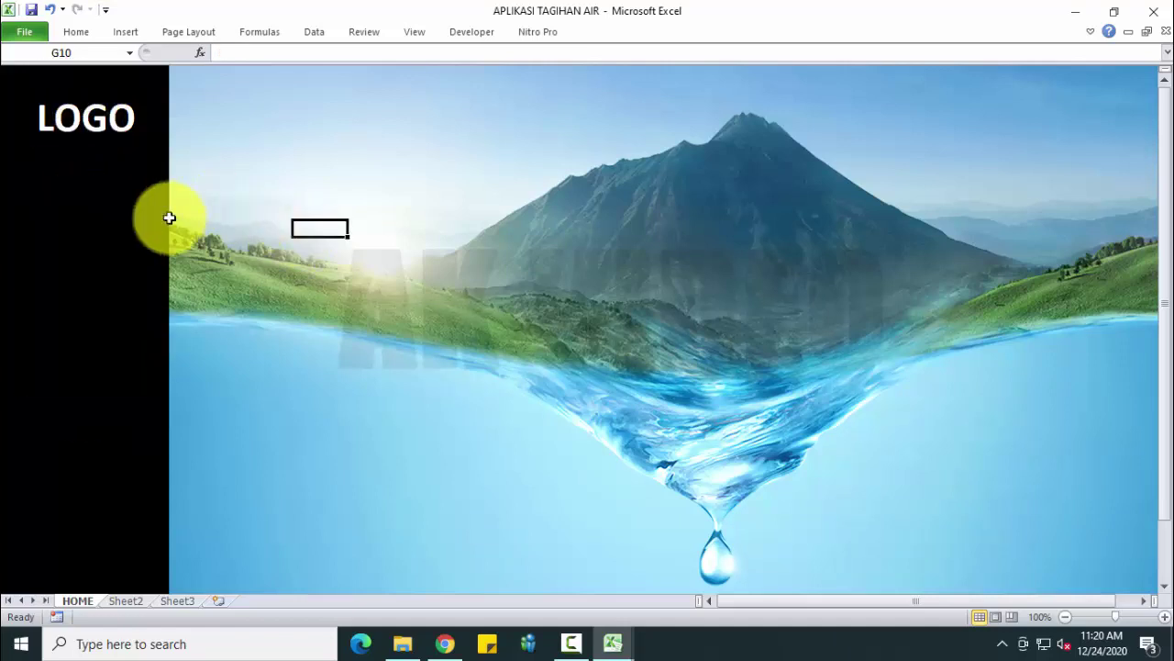
{"action": "left_click", "coordinate": [485, 193]}
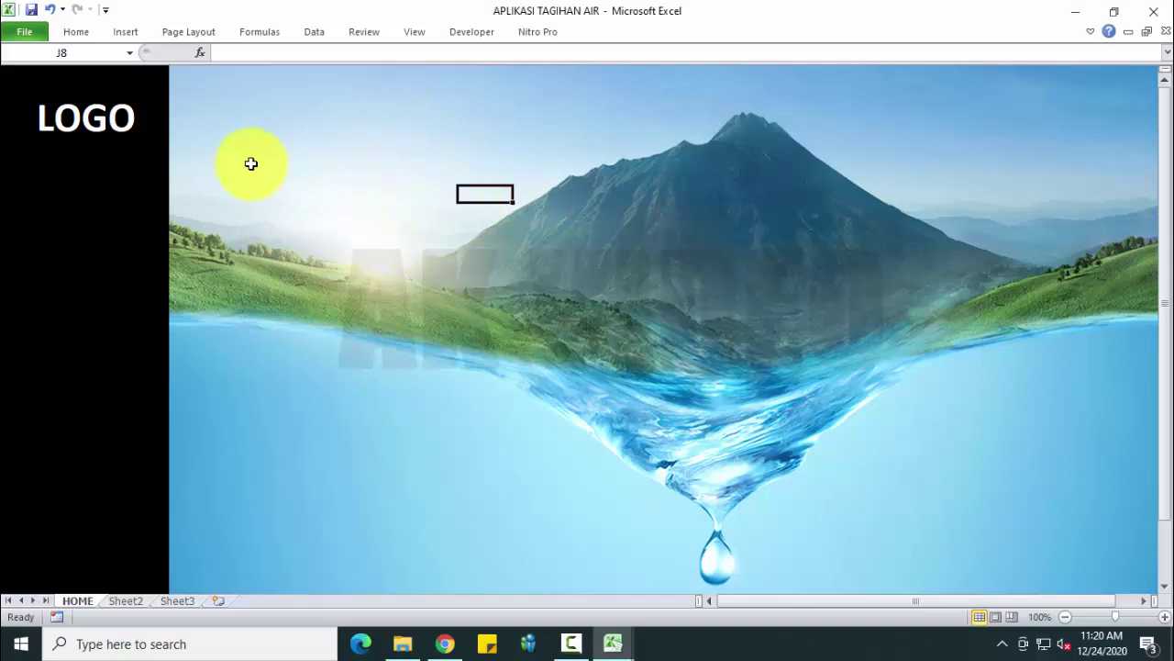
{"action": "mouse_move", "coordinate": [252, 158]}
{"action": "left_mouse_down"}
{"action": "mouse_move", "coordinate": [1119, 273]}
{"action": "mouse_move", "coordinate": [1101, 411]}
{"action": "left_mouse_up"}
{"action": "left_click", "coordinate": [413, 185]}
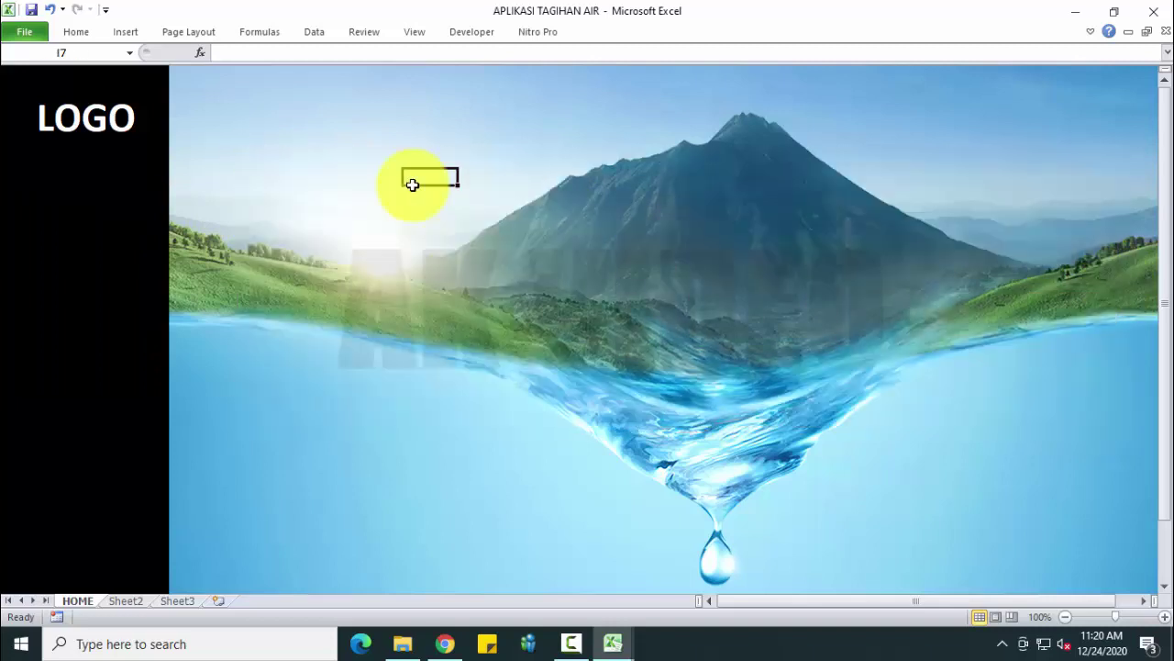
{"action": "left_click", "coordinate": [135, 31]}
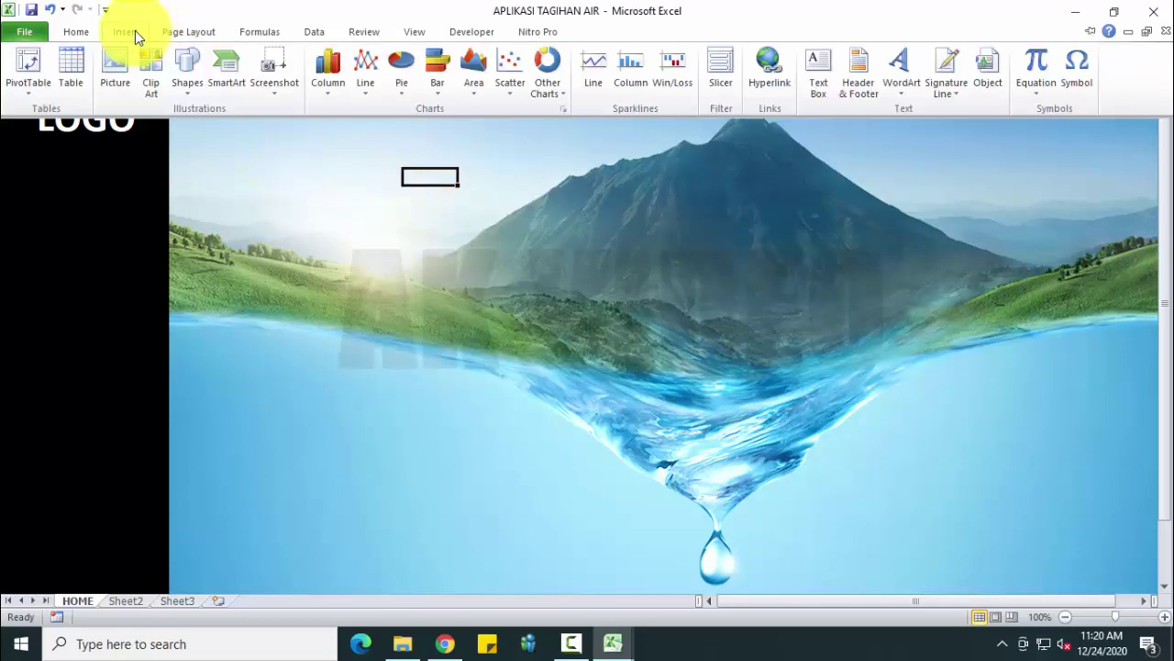
{"action": "left_click", "coordinate": [187, 92]}
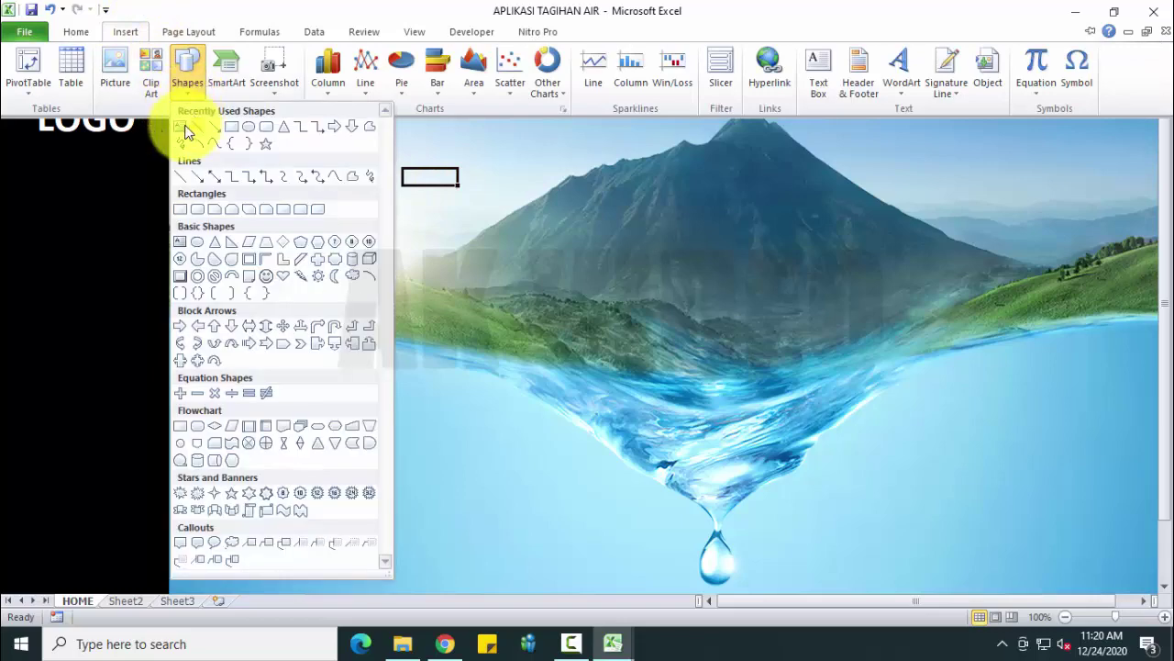
{"action": "left_click", "coordinate": [254, 229]}
{"action": "type", "text": "HOME"}
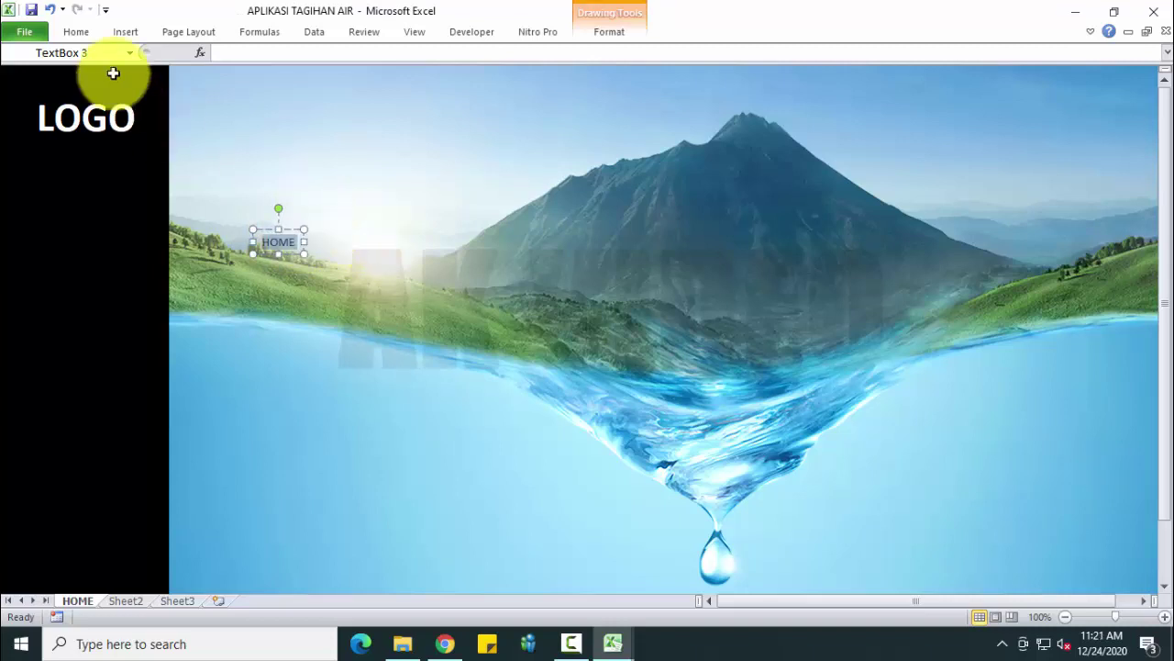
Make the HOME text white, bold and larger, then move it under LOGO
{"action": "left_click", "coordinate": [76, 31]}
{"action": "left_click", "coordinate": [305, 85]}
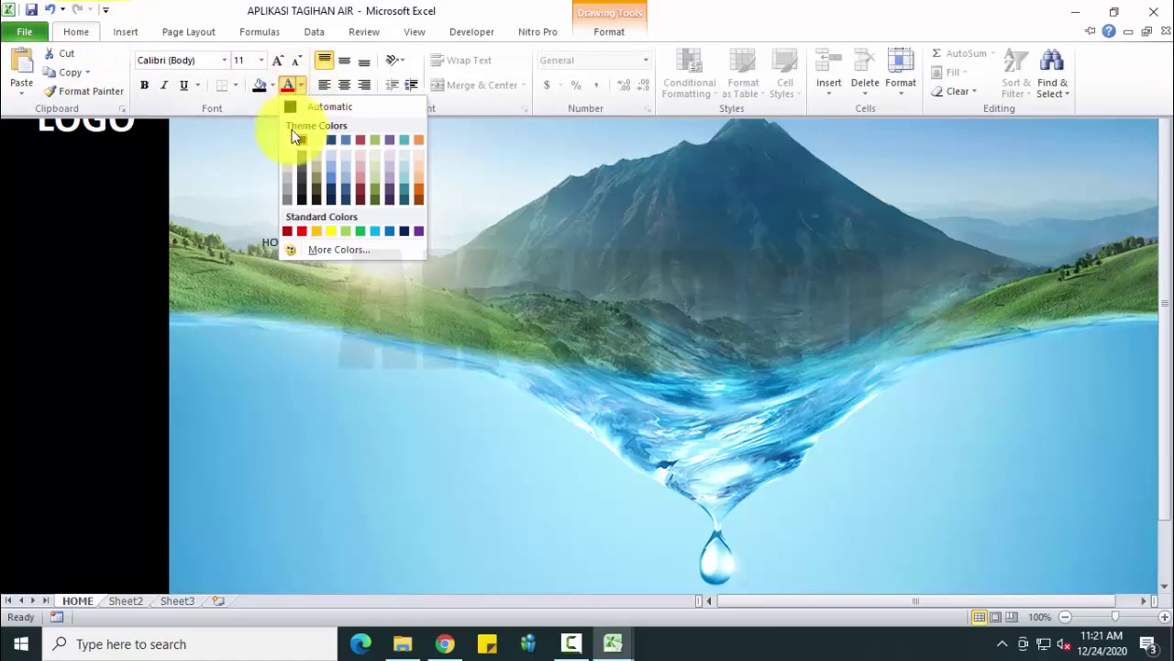
{"action": "left_click", "coordinate": [296, 140]}
{"action": "left_click", "coordinate": [81, 35]}
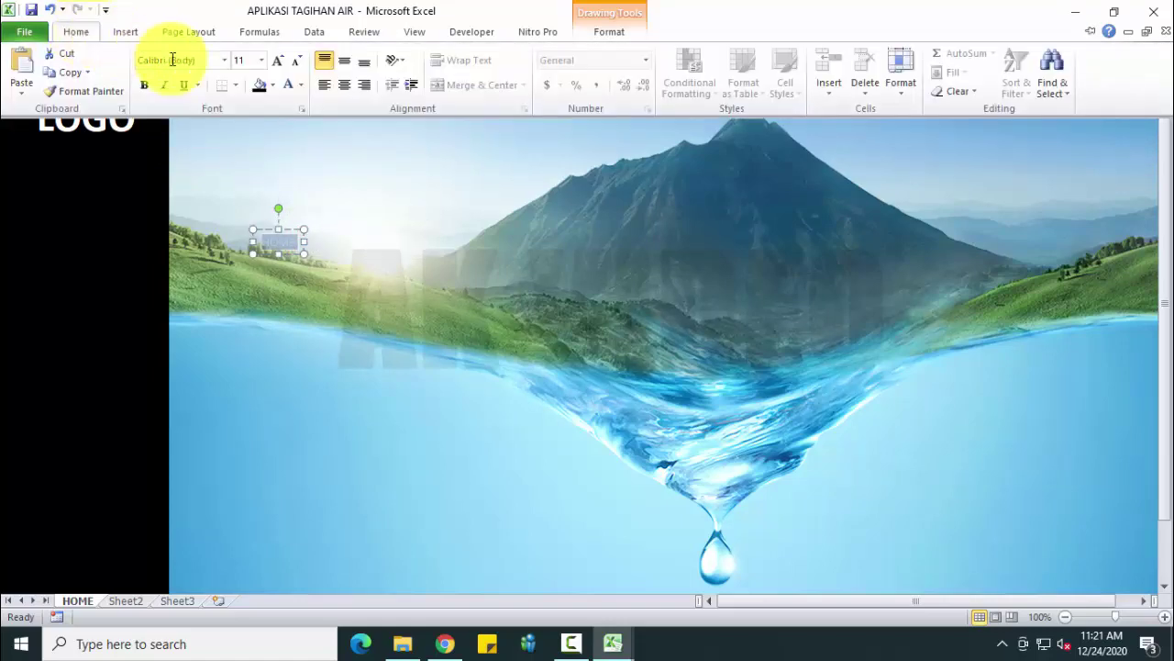
{"action": "left_click", "coordinate": [146, 85]}
{"action": "left_click", "coordinate": [77, 35]}
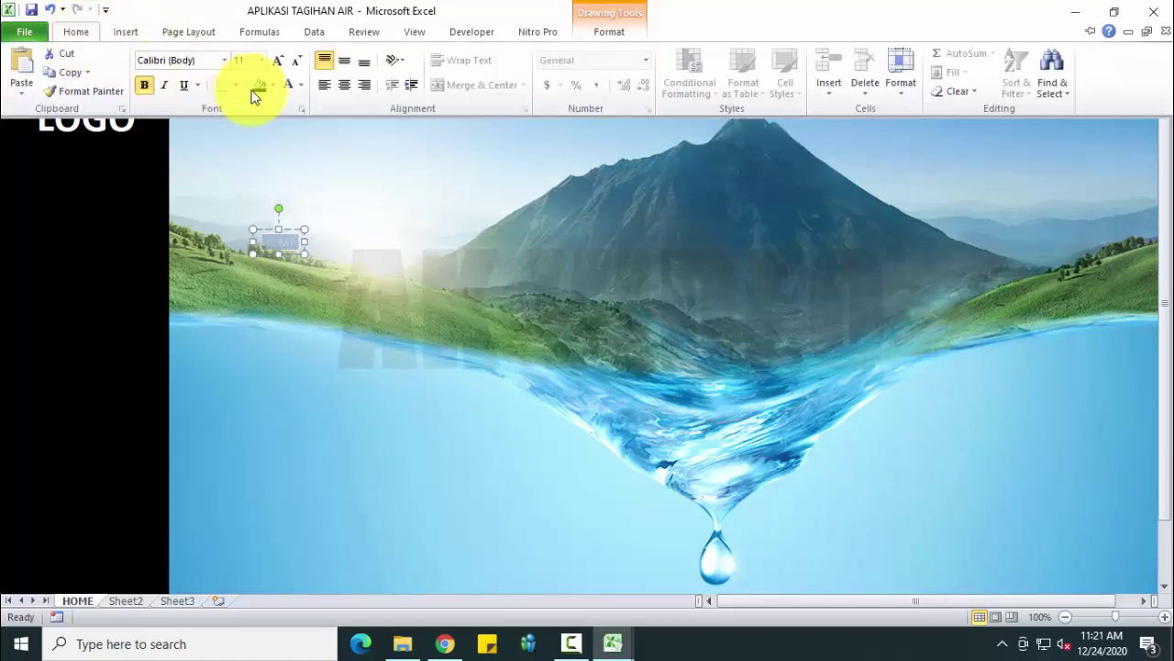
{"action": "left_click", "coordinate": [262, 61]}
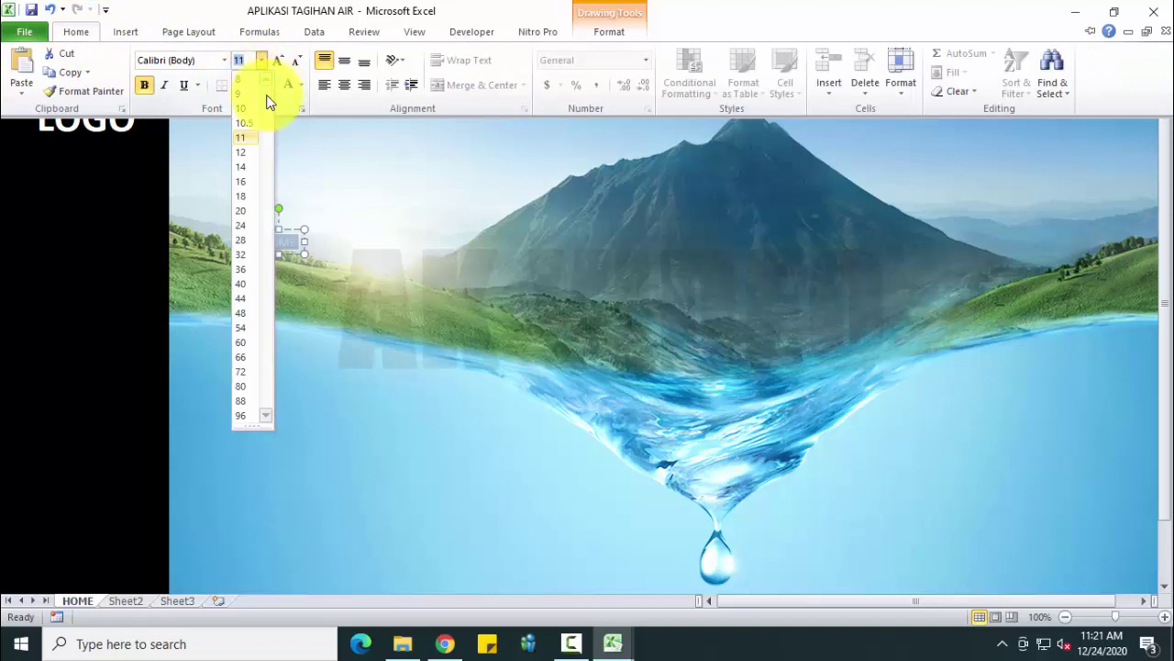
{"action": "left_click", "coordinate": [252, 174]}
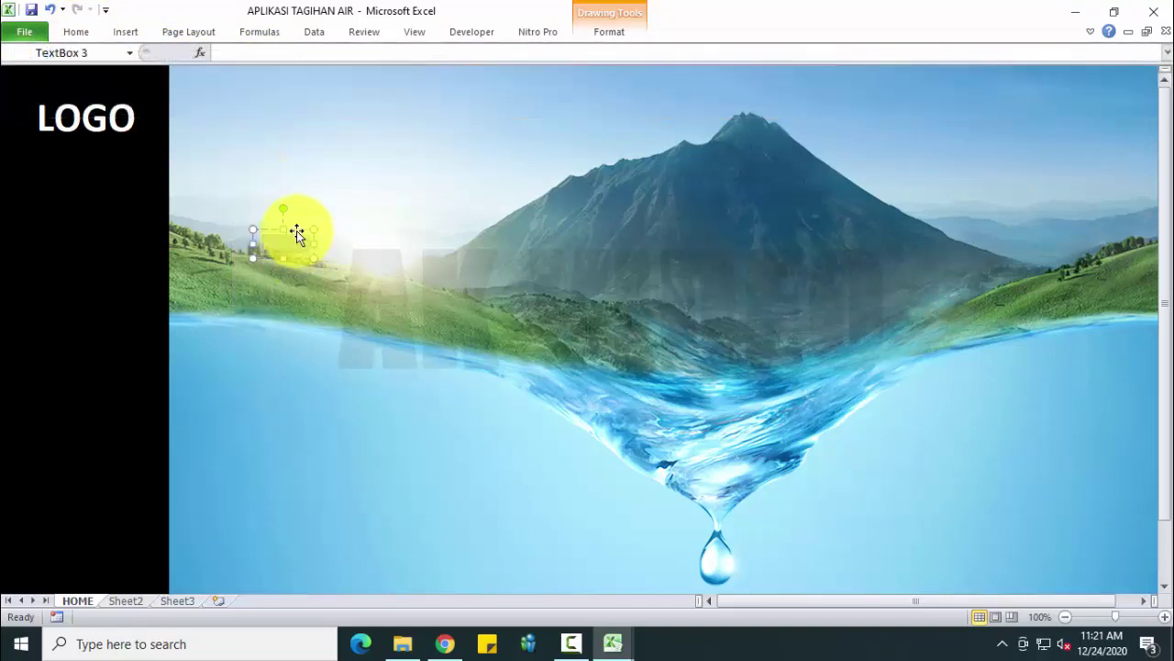
{"action": "left_click_drag", "start_coordinate": [297, 230], "coordinate": [95, 218]}
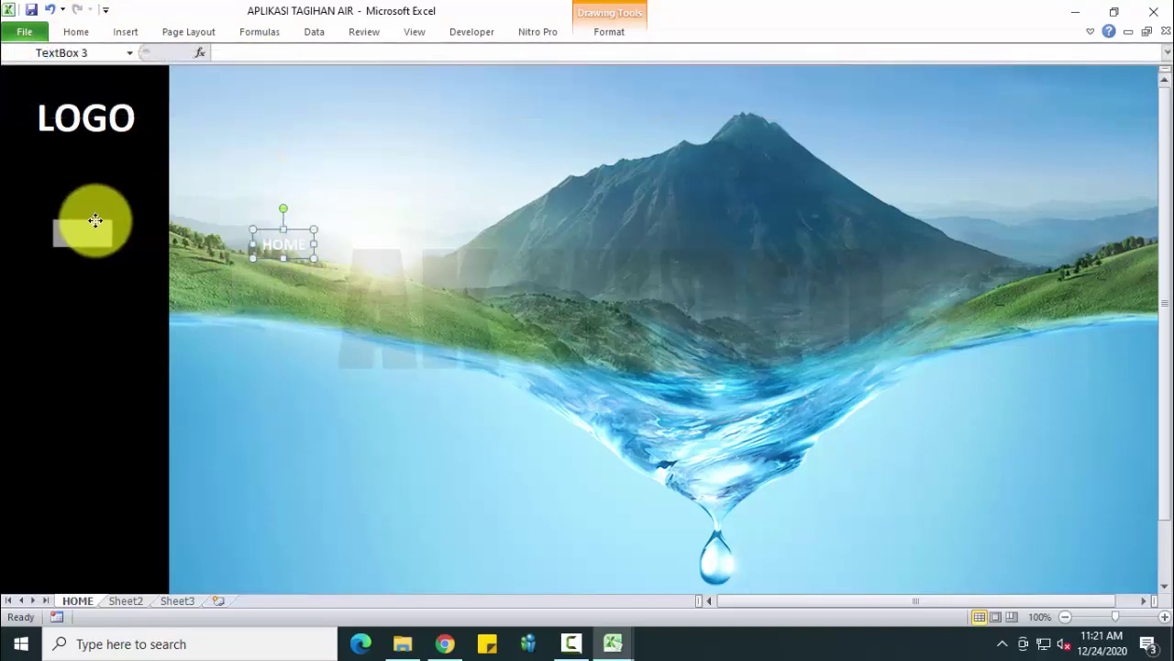
{"action": "left_click", "coordinate": [91, 161]}
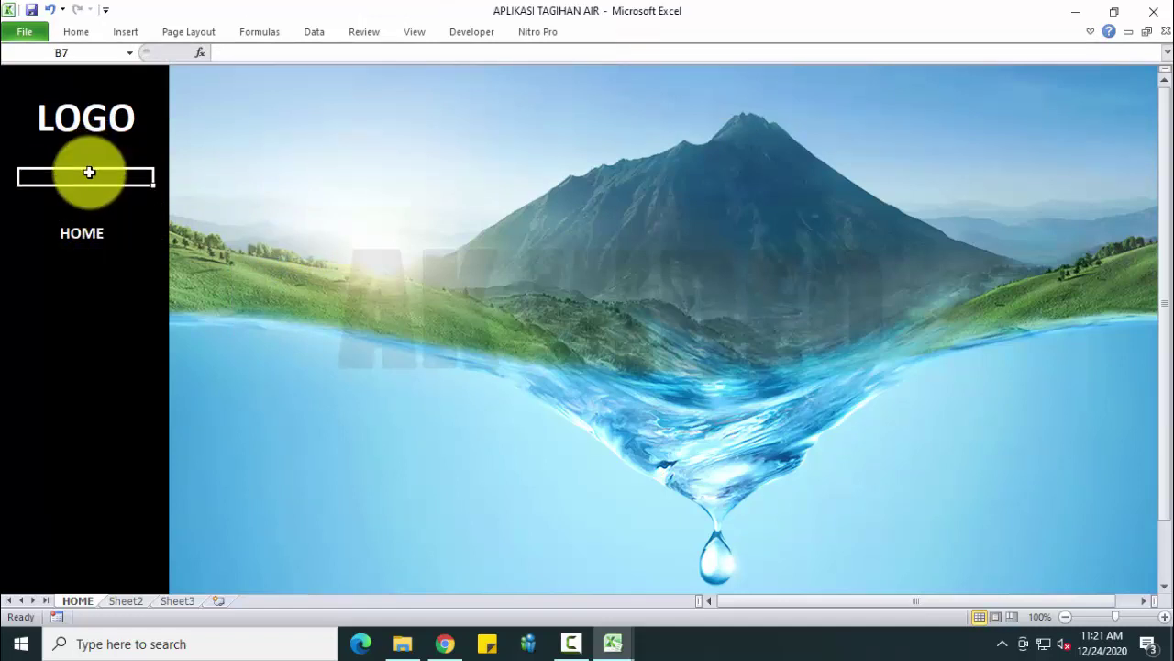
Draw a thin white border line under LOGO using white border line colour
{"action": "left_click", "coordinate": [82, 31]}
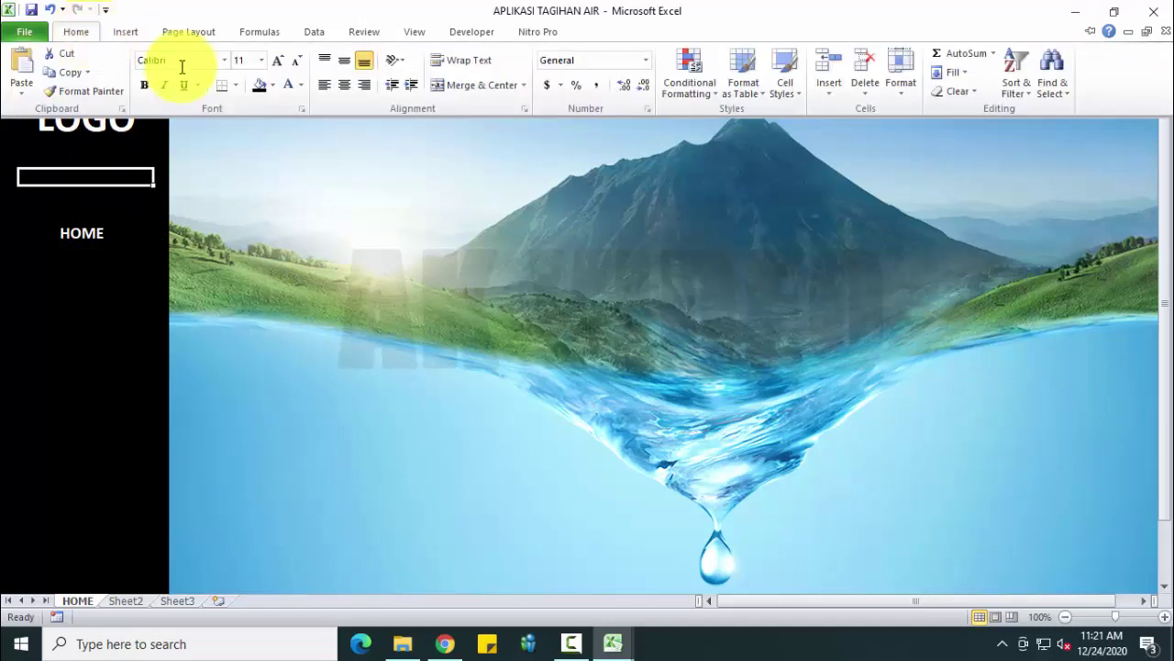
{"action": "left_click", "coordinate": [236, 85]}
{"action": "mouse_move", "coordinate": [264, 452]}
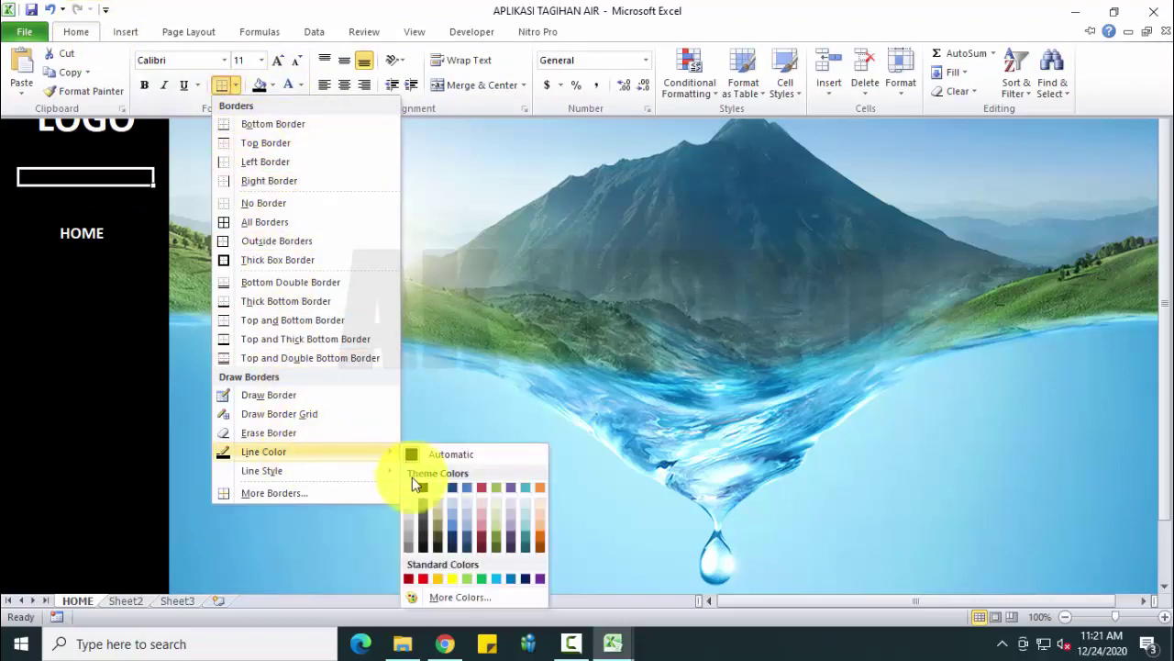
{"action": "left_click", "coordinate": [414, 486]}
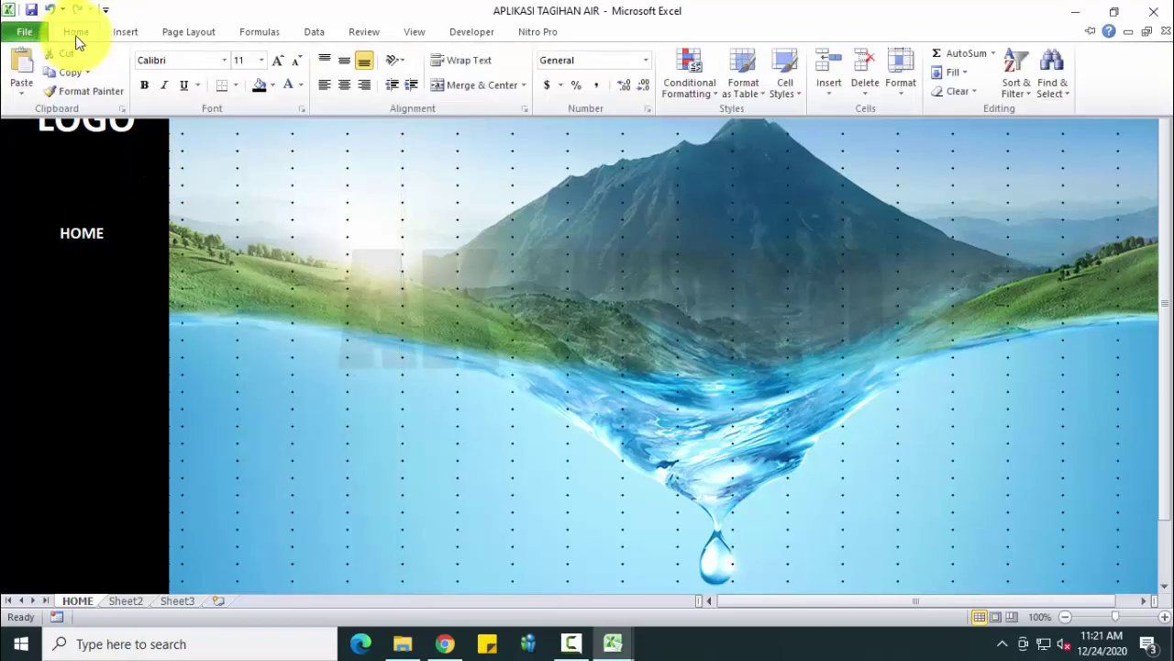
{"action": "left_click", "coordinate": [222, 83]}
{"action": "left_click", "coordinate": [210, 220]}
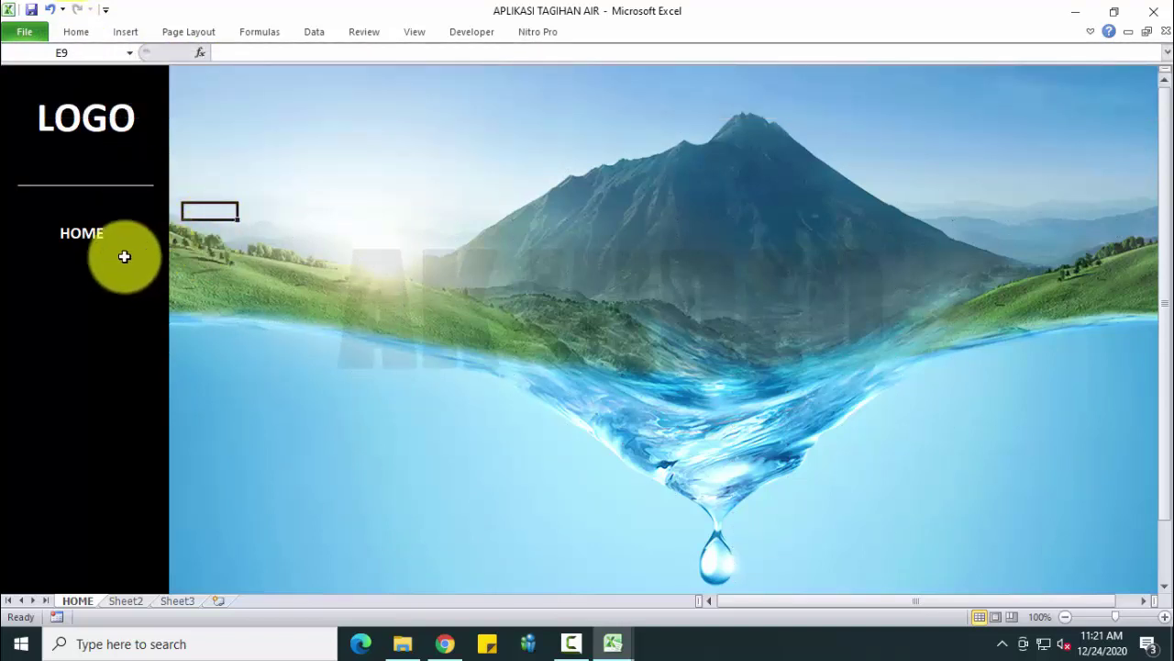
Copy the HOME label below itself as PELANGGAN, widen it, and copy it again below
{"action": "left_click", "coordinate": [87, 241]}
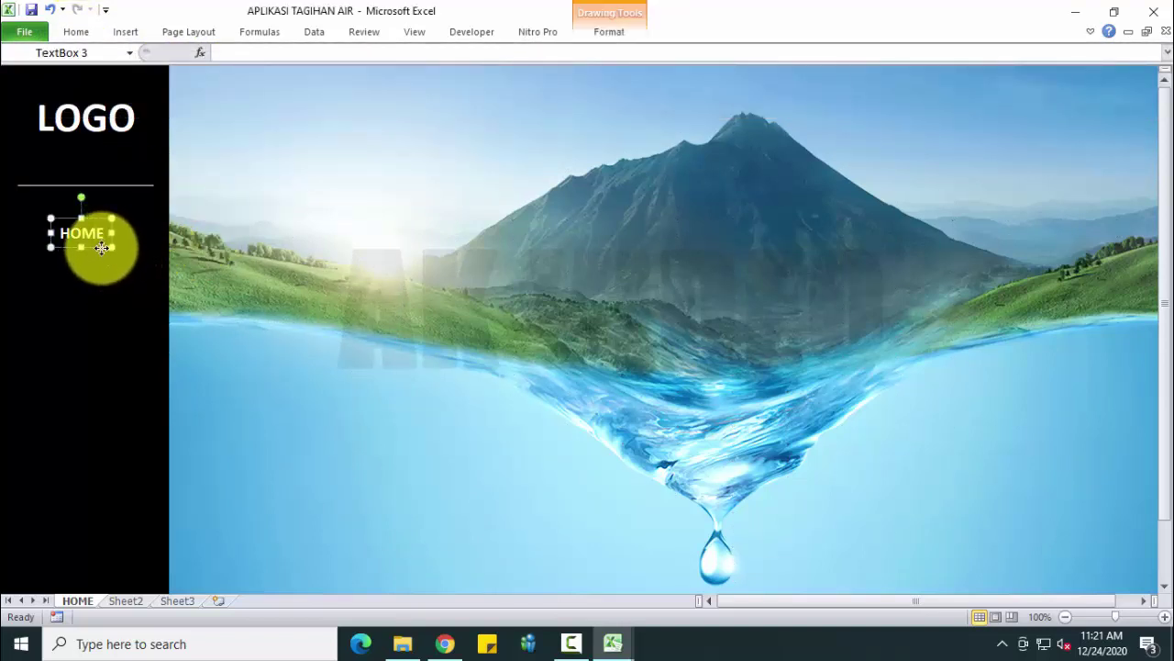
{"action": "mouse_move", "coordinate": [102, 246]}
{"action": "left_mouse_down"}
{"action": "mouse_move", "coordinate": [151, 240]}
{"action": "mouse_move", "coordinate": [103, 256]}
{"action": "left_mouse_up"}
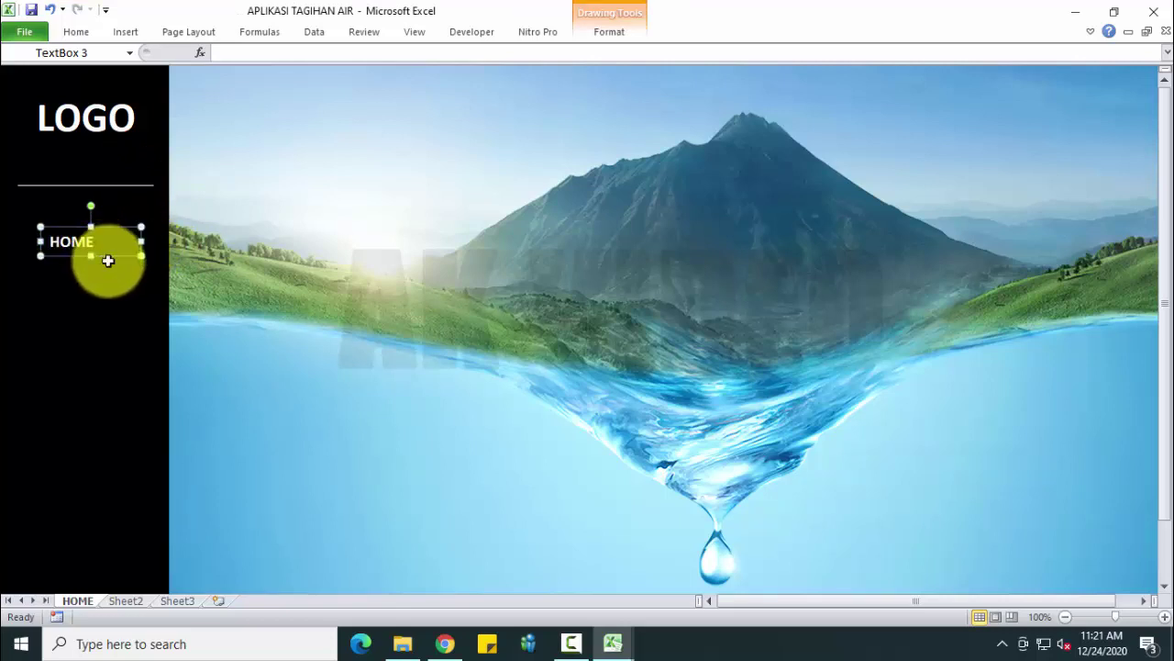
{"action": "left_click", "coordinate": [83, 302]}
{"action": "key", "text": "ctrl+v"}
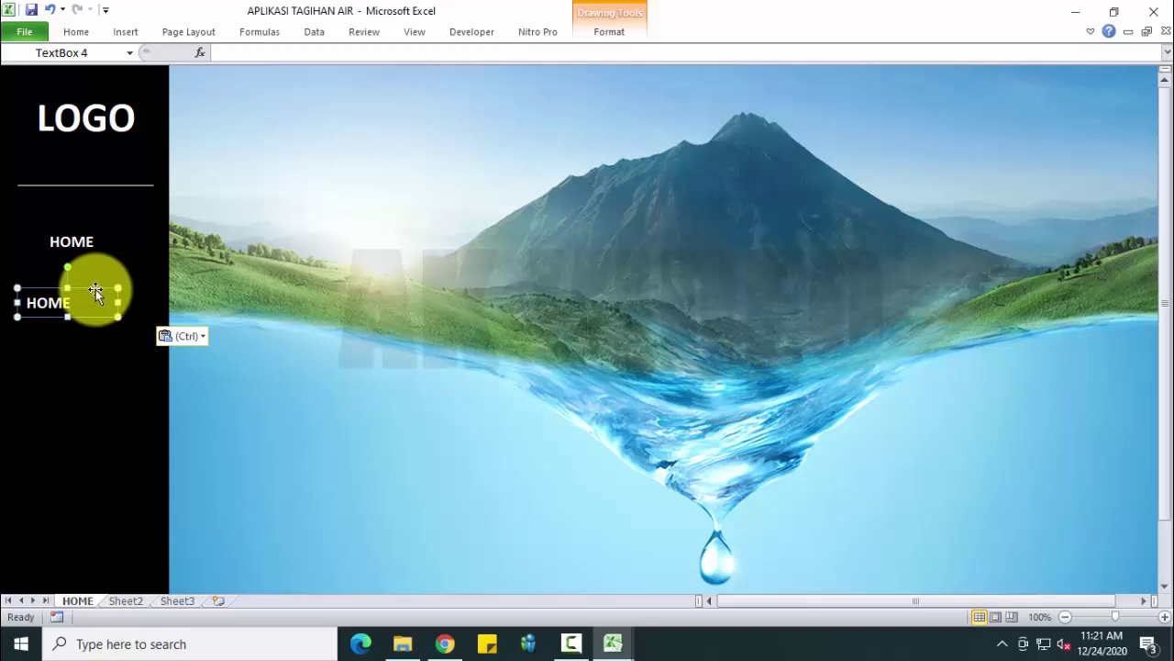
{"action": "mouse_move", "coordinate": [95, 289]}
{"action": "left_mouse_down"}
{"action": "mouse_move", "coordinate": [127, 280]}
{"action": "mouse_move", "coordinate": [50, 297]}
{"action": "left_mouse_up"}
{"action": "type", "text": "PELANGGAN"}
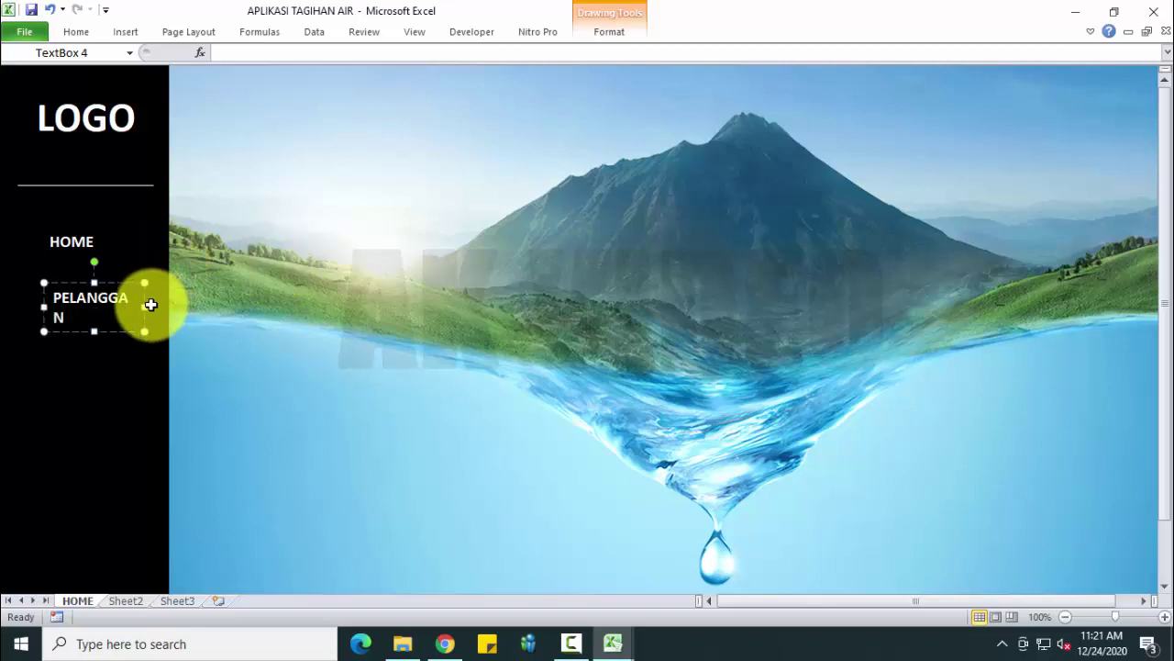
{"action": "left_click_drag", "start_coordinate": [145, 306], "coordinate": [165, 304]}
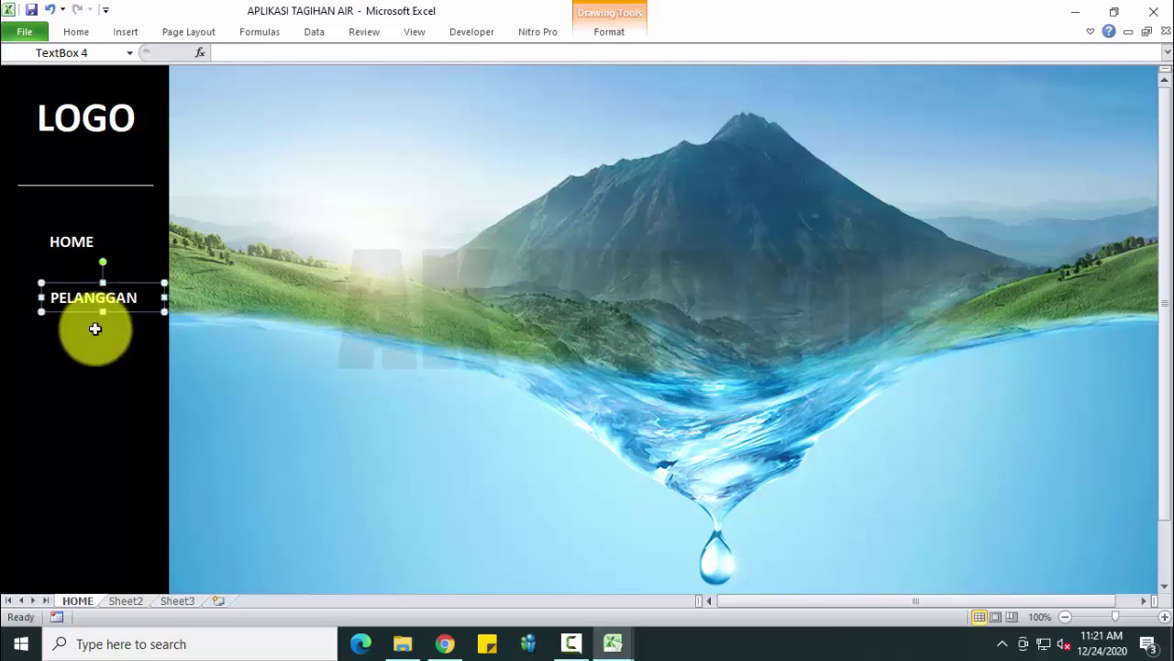
{"action": "mouse_move", "coordinate": [95, 329]}
{"action": "left_mouse_down", "text": "ctrl"}
{"action": "mouse_move", "coordinate": [131, 364]}
{"action": "mouse_move", "coordinate": [65, 347]}
{"action": "left_mouse_up", "text": "ctrl"}
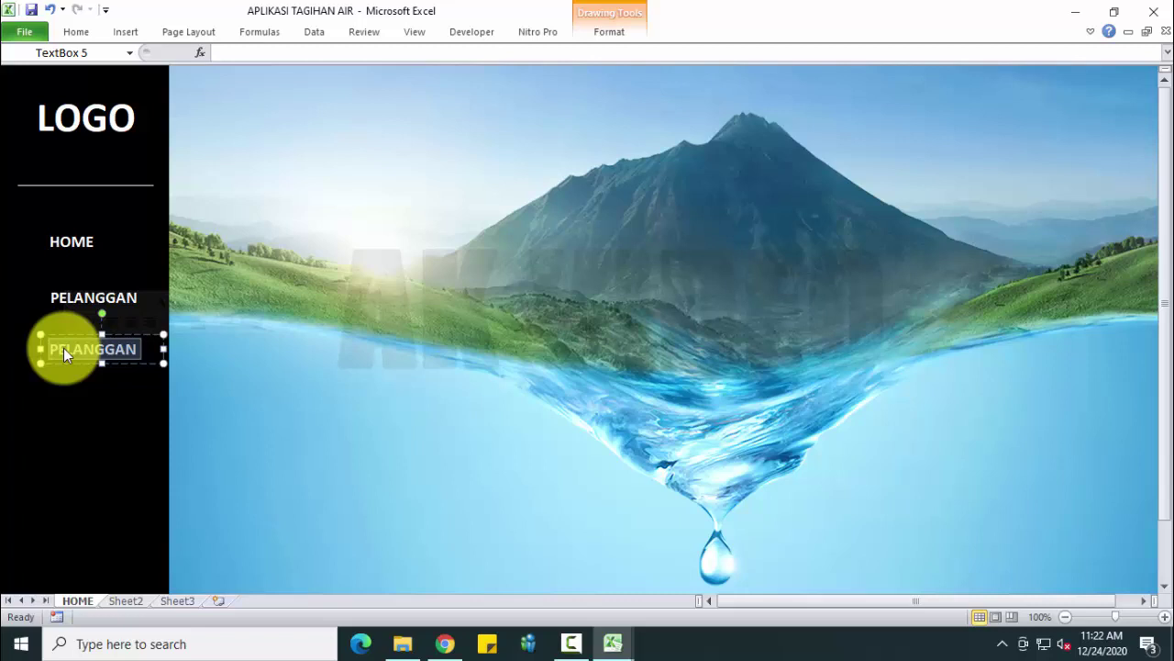
Retype the copied label as PEMBAYARAN
{"action": "type", "text": "PEMB"}
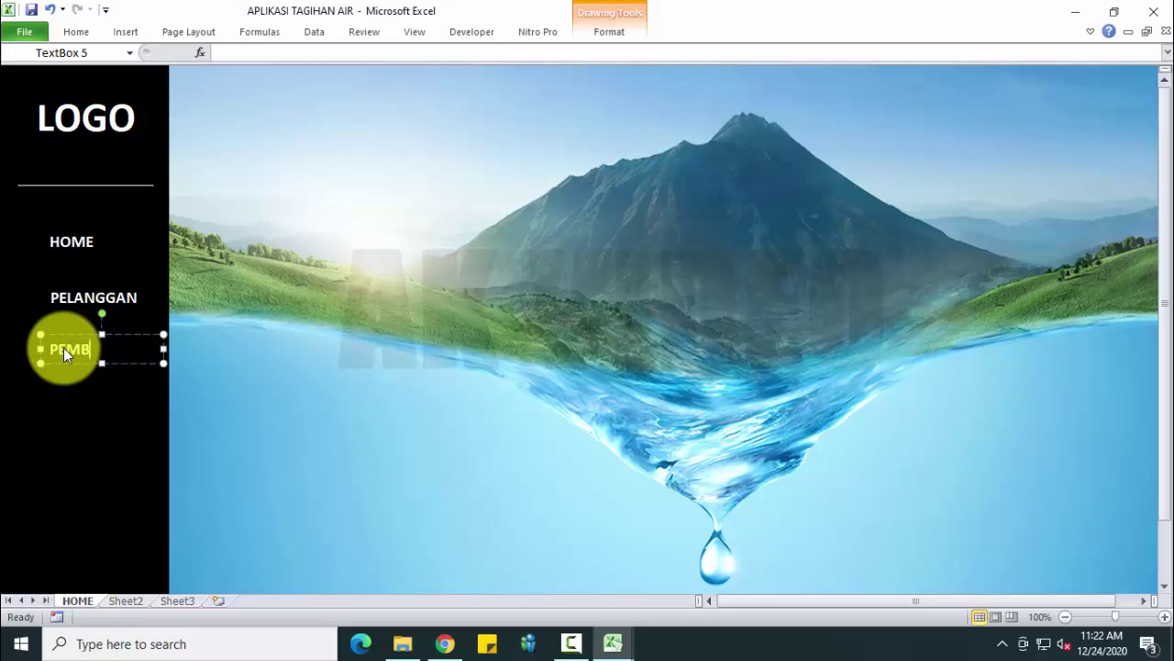
{"action": "type", "text": "AY"}
{"action": "key", "text": "BackSpace"}
{"action": "key", "text": "BackSpace"}
{"action": "type", "text": "A RAN"}
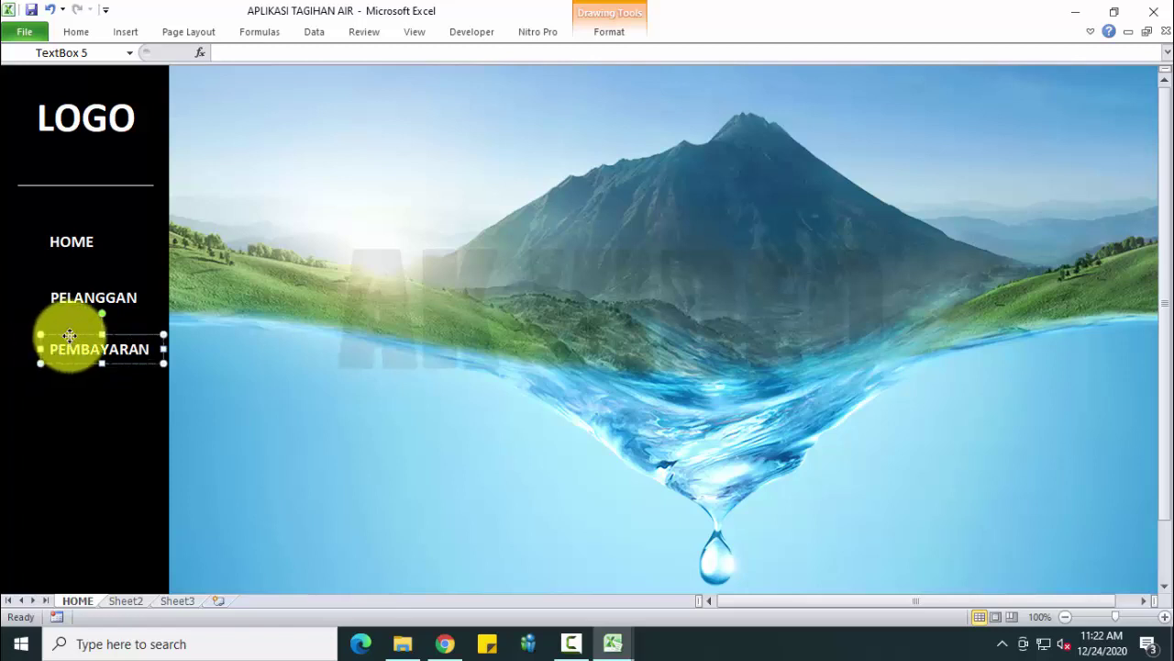
Copy PEMBAYARAN below, retype it as DATA METERAN and widen it to one line
{"action": "mouse_move", "coordinate": [70, 336]}
{"action": "left_mouse_down"}
{"action": "mouse_move", "coordinate": [110, 376]}
{"action": "mouse_move", "coordinate": [131, 375]}
{"action": "mouse_move", "coordinate": [61, 395]}
{"action": "left_mouse_up"}
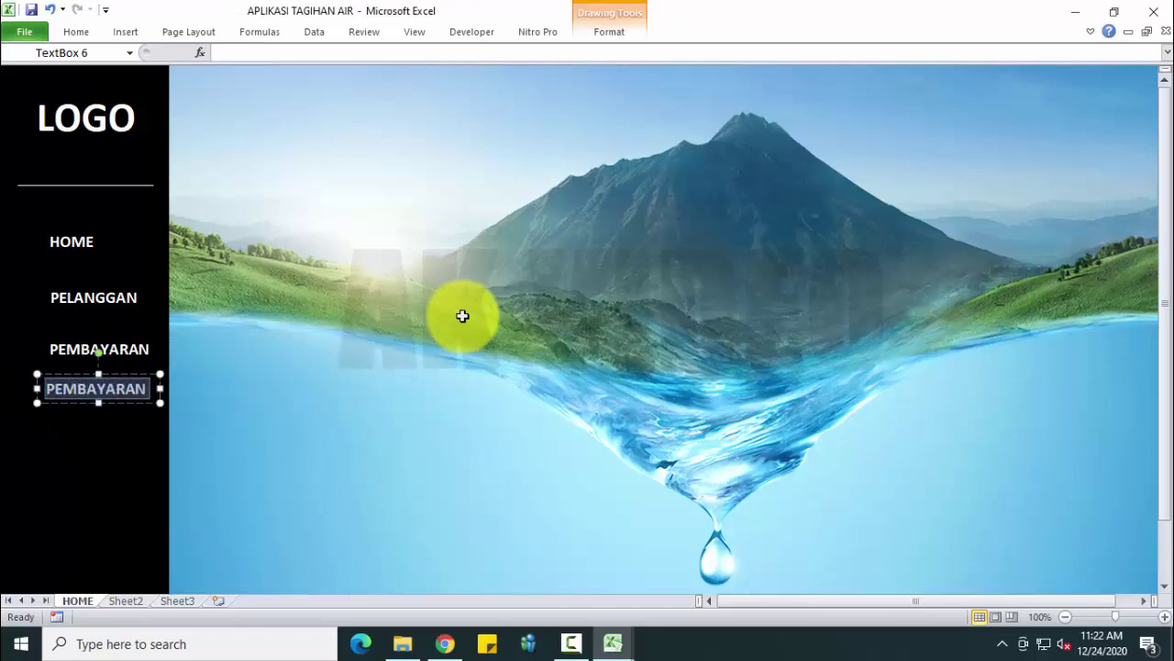
{"action": "key", "text": "BackSpace"}
{"action": "type", "text": "DATA METER"}
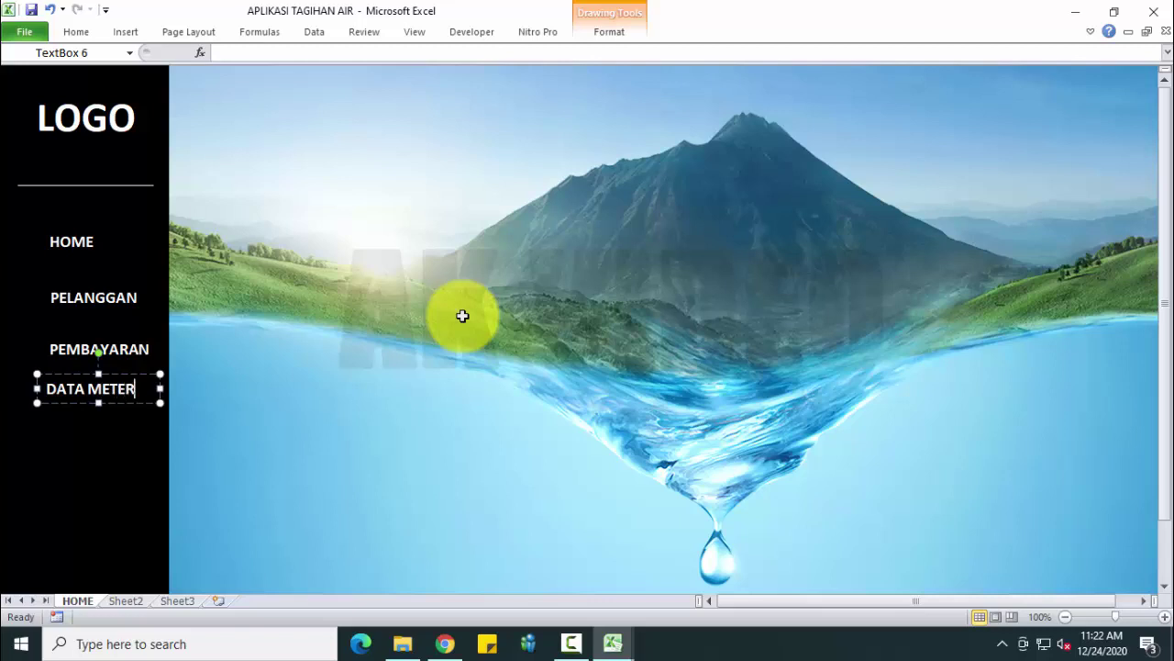
{"action": "type", "text": "AN"}
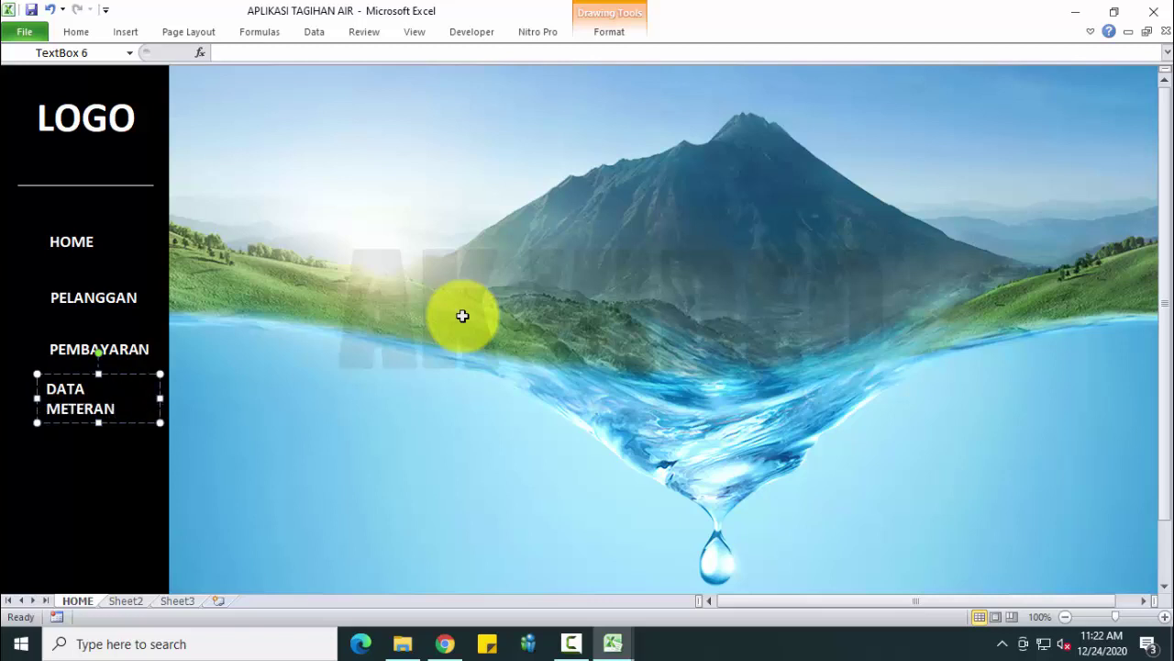
{"action": "left_click", "coordinate": [159, 398]}
{"action": "left_click_drag", "start_coordinate": [160, 399], "coordinate": [177, 398]}
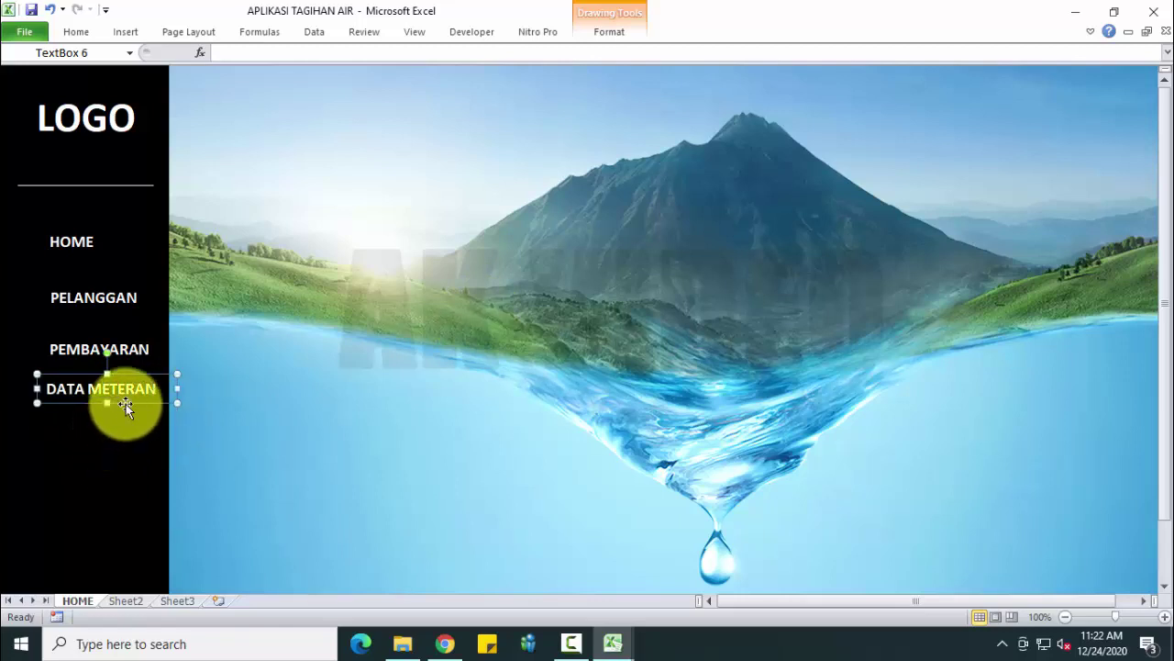
Paste another label under DATA METERAN and start retyping it as KWITANSI
{"action": "left_click", "coordinate": [103, 456]}
{"action": "key", "text": "ctrl+v"}
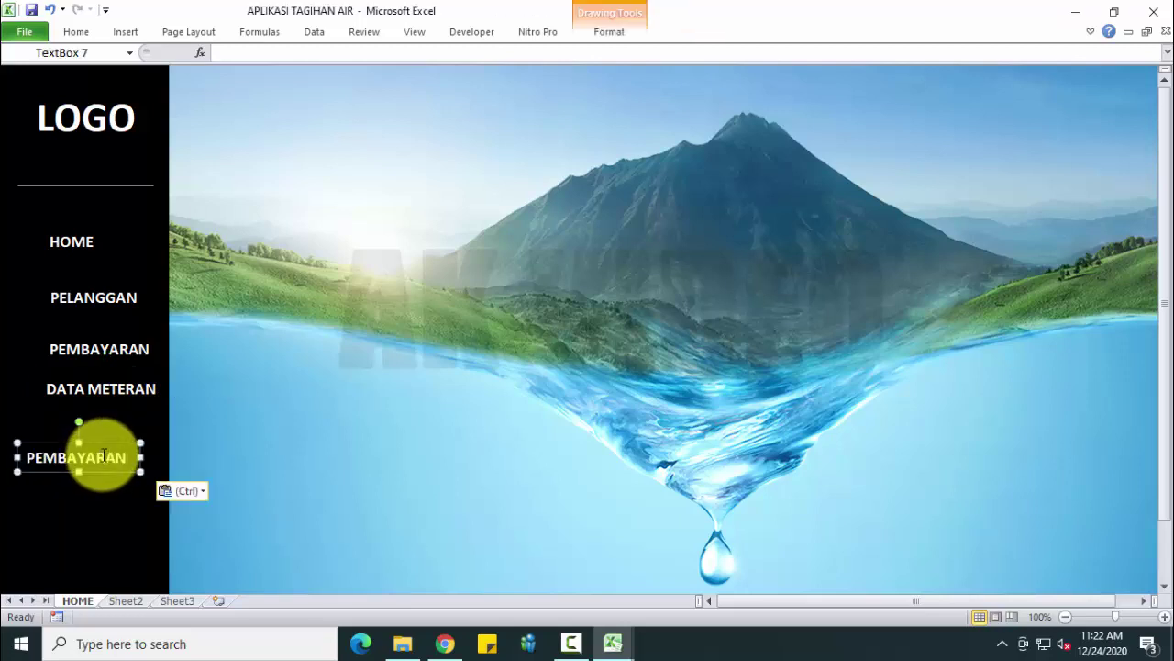
{"action": "mouse_move", "coordinate": [101, 472]}
{"action": "left_mouse_down"}
{"action": "mouse_move", "coordinate": [123, 452]}
{"action": "mouse_move", "coordinate": [79, 431]}
{"action": "left_mouse_up"}
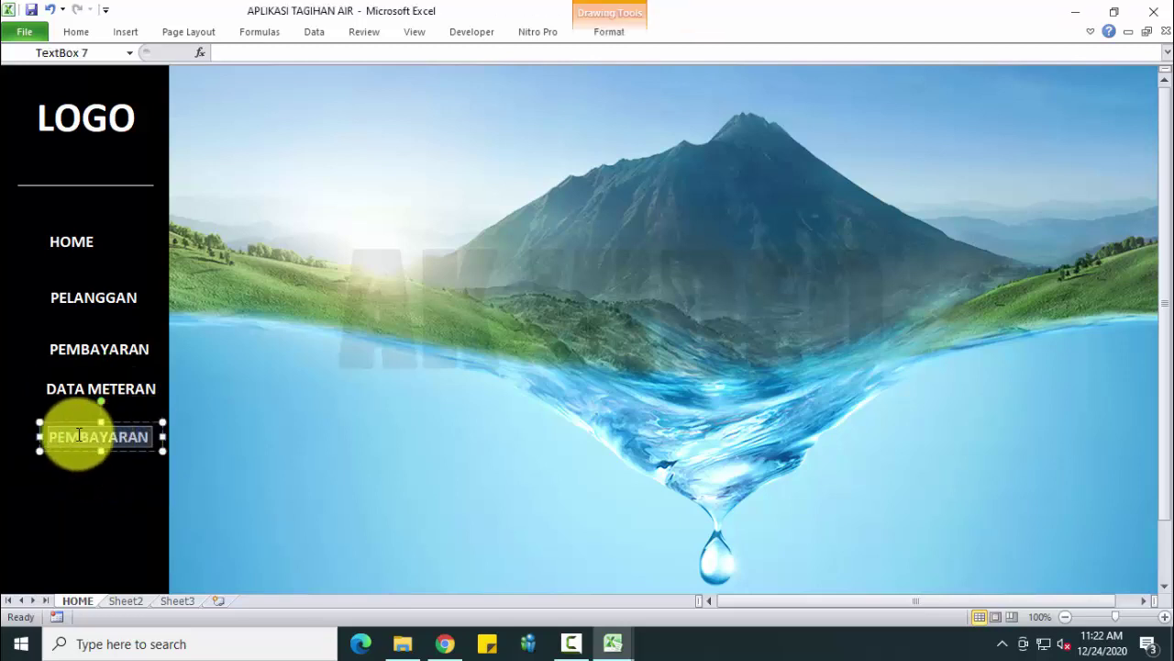
{"action": "type", "text": "KWITANSI"}
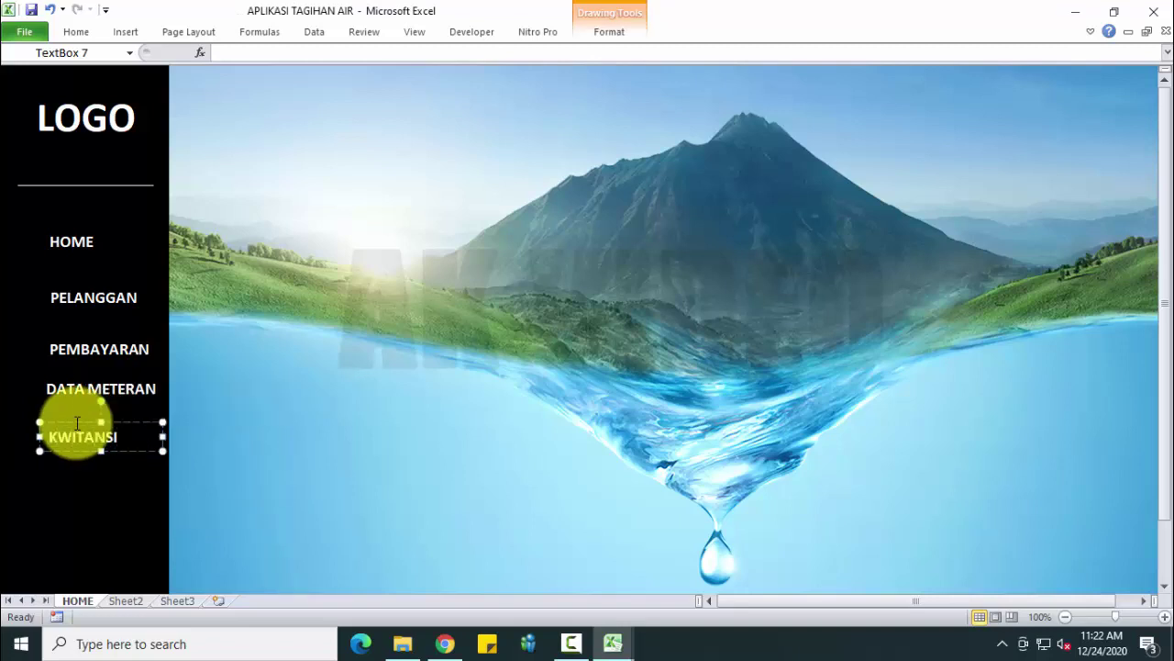
Paste a copy of KWITANSI, retype it LAPORAN, and position it under KWITANSI
{"action": "left_click", "coordinate": [104, 477]}
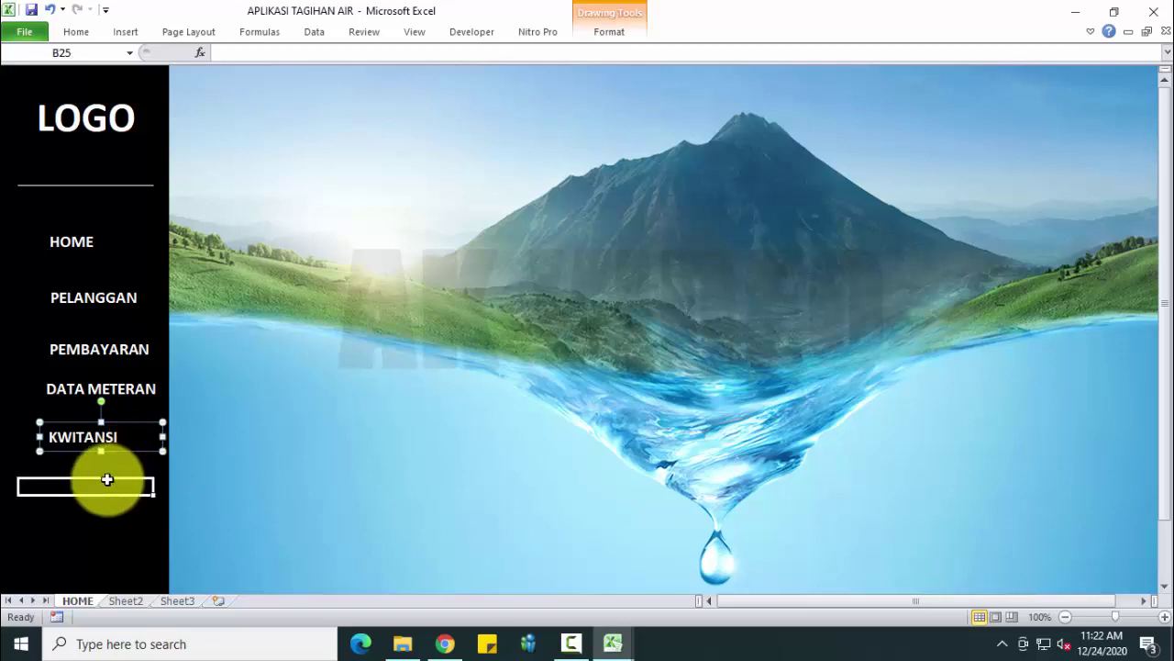
{"action": "key", "text": "ctrl+v"}
{"action": "double_click", "coordinate": [66, 491]}
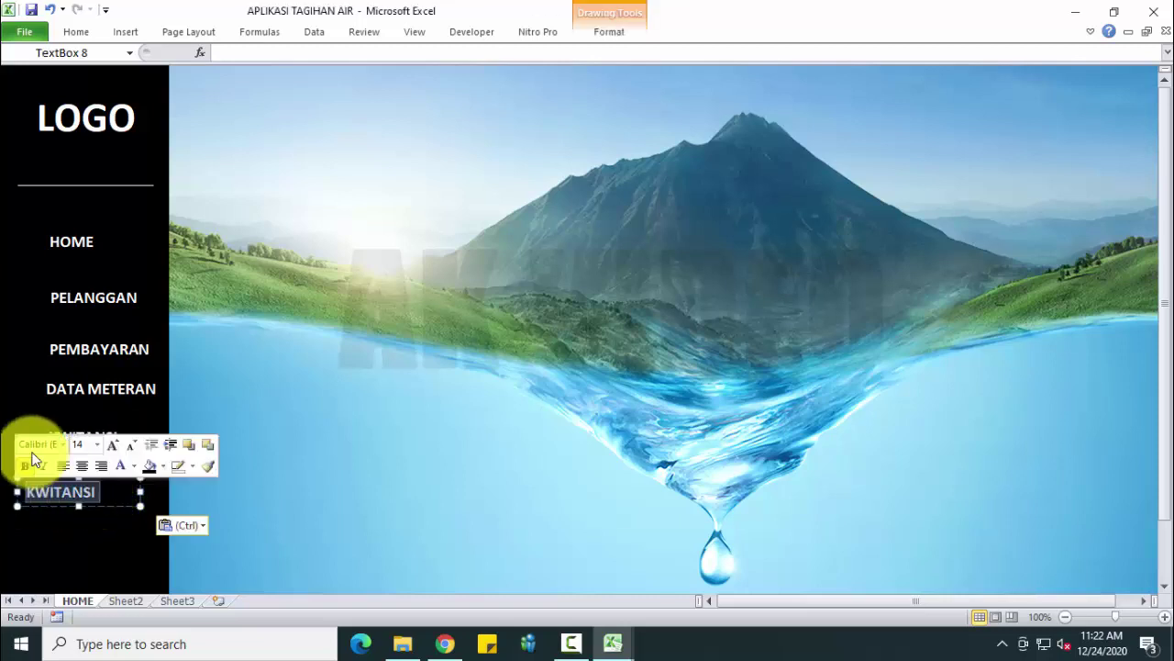
{"action": "type", "text": "LAPORAN"}
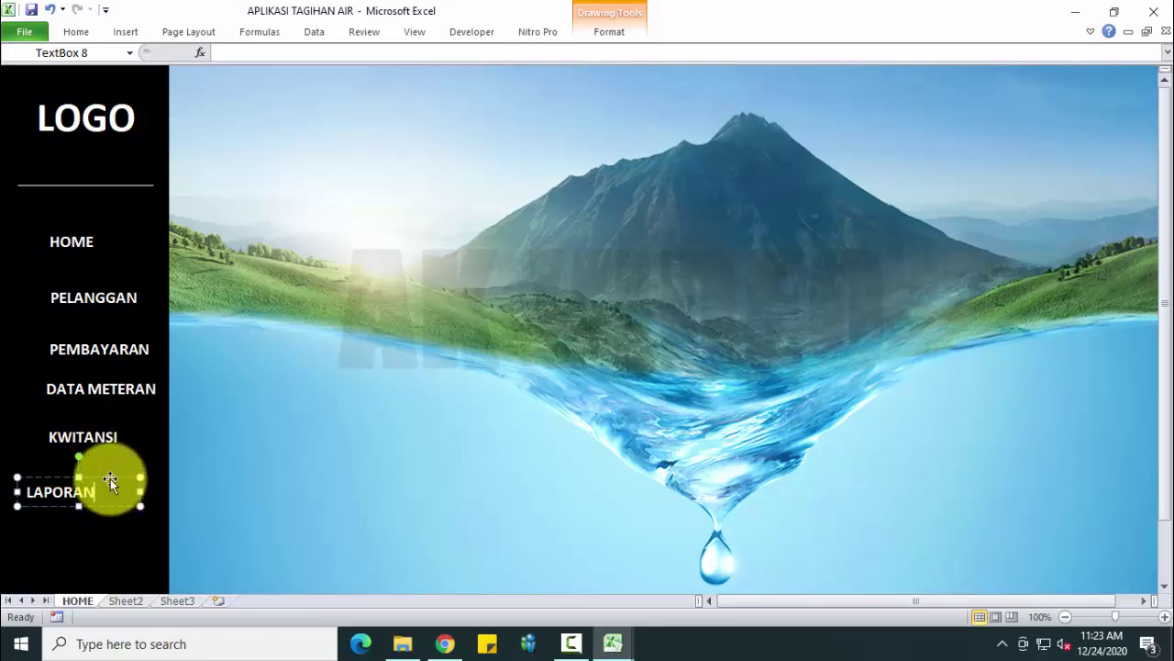
{"action": "left_click_drag", "start_coordinate": [111, 490], "coordinate": [128, 481]}
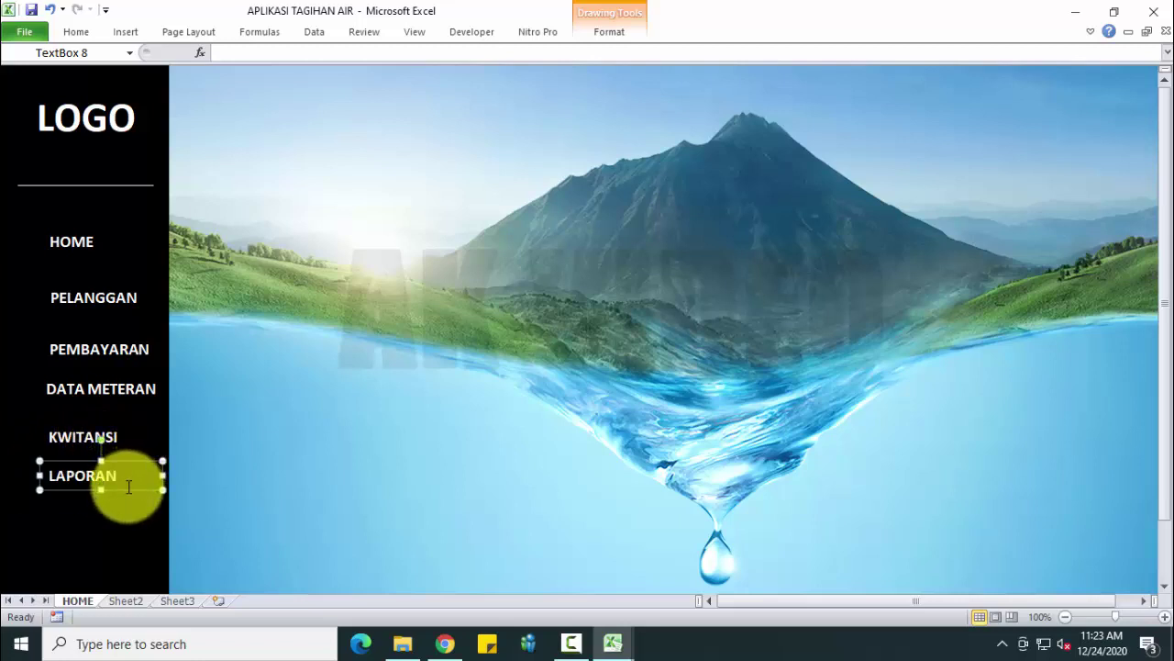
{"action": "left_click_drag", "start_coordinate": [128, 487], "coordinate": [132, 492]}
{"action": "left_click", "coordinate": [309, 437]}
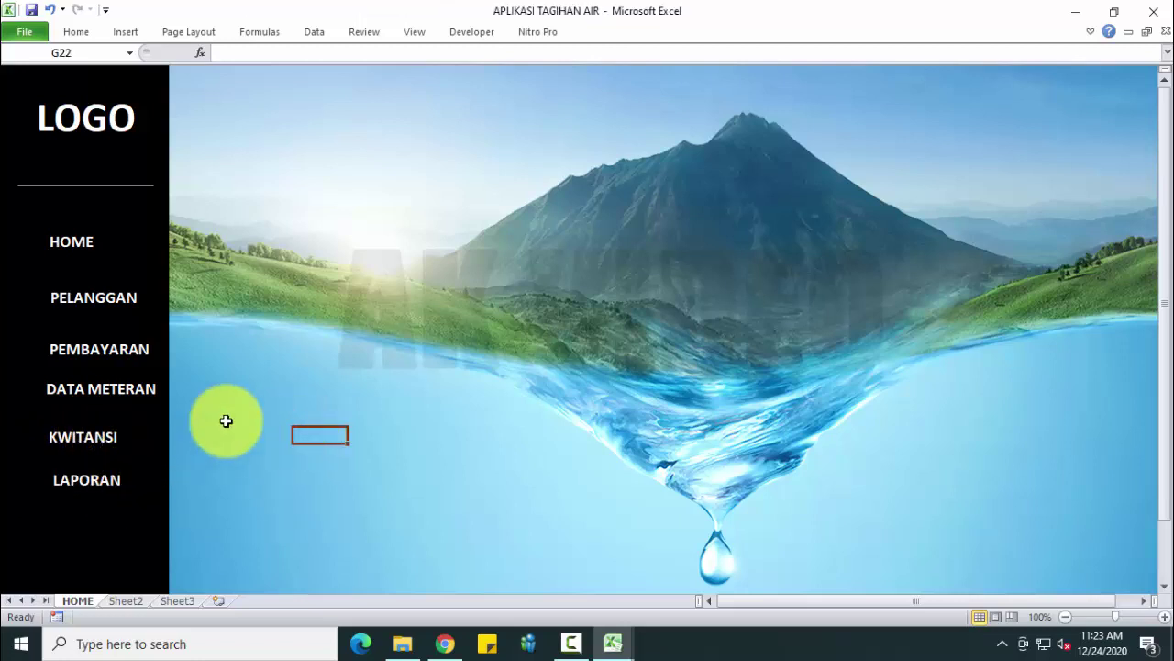
Select the LAPORAN, KWITANSI and DATA METERAN text boxes together
{"action": "left_click", "coordinate": [113, 475]}
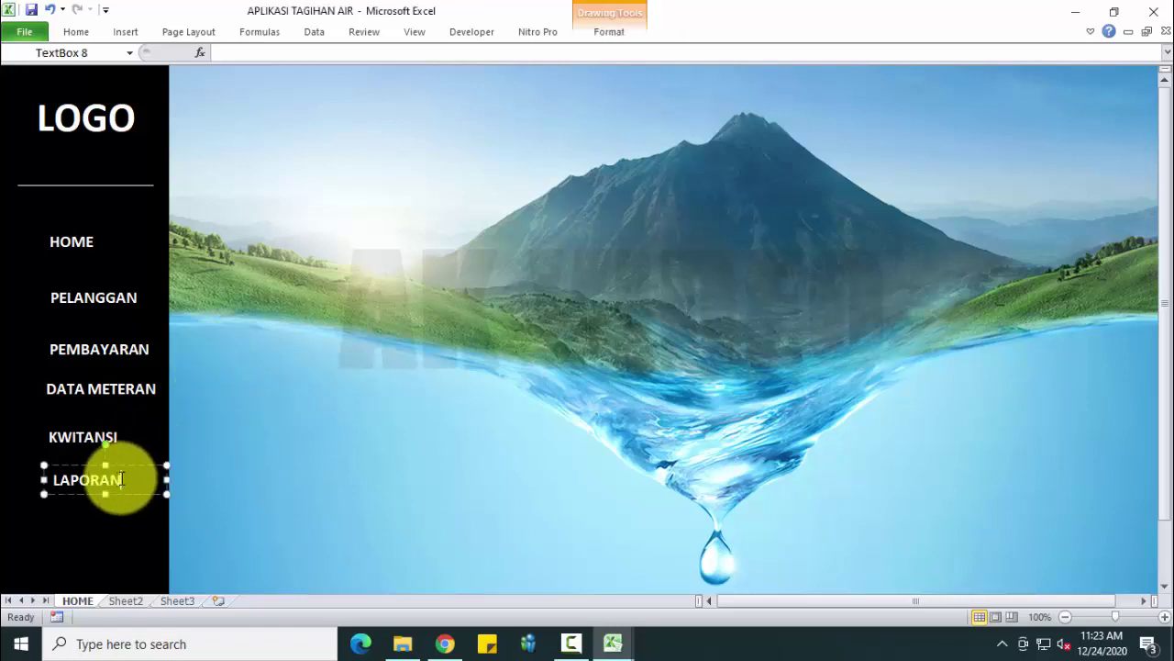
{"action": "left_click", "coordinate": [120, 442], "text": "shift"}
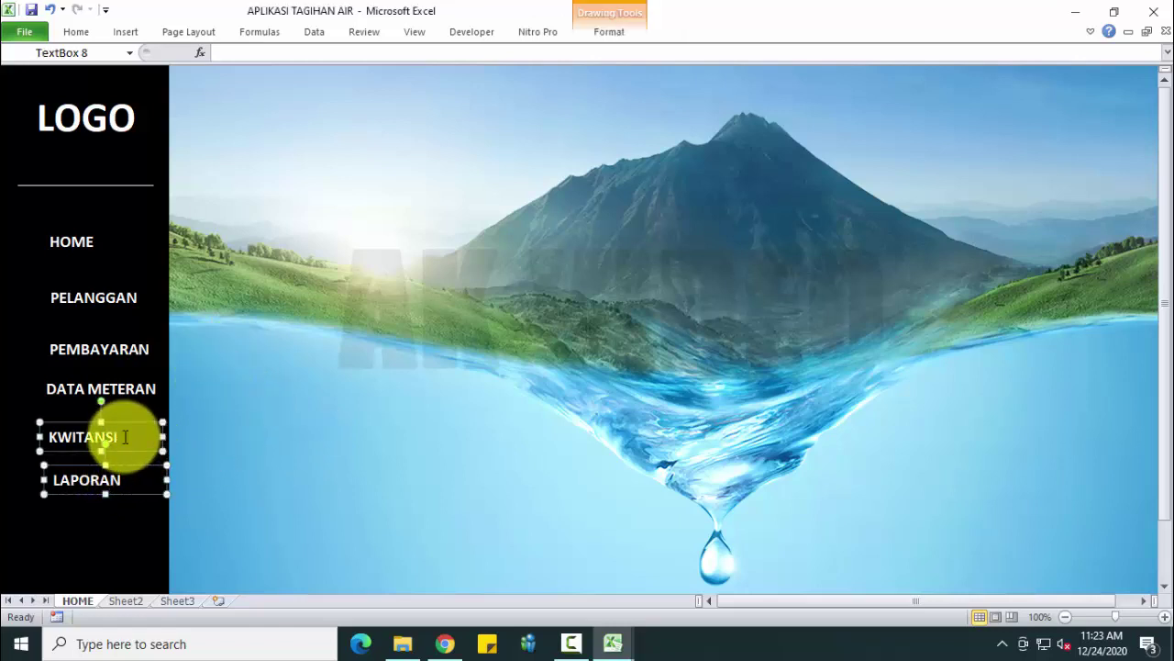
{"action": "left_click", "coordinate": [138, 386], "text": "shift"}
Add PEMBAYARAN, PELANGGAN and HOME to the selection, align left, and nudge all left
{"action": "left_click", "coordinate": [136, 347], "text": "shift"}
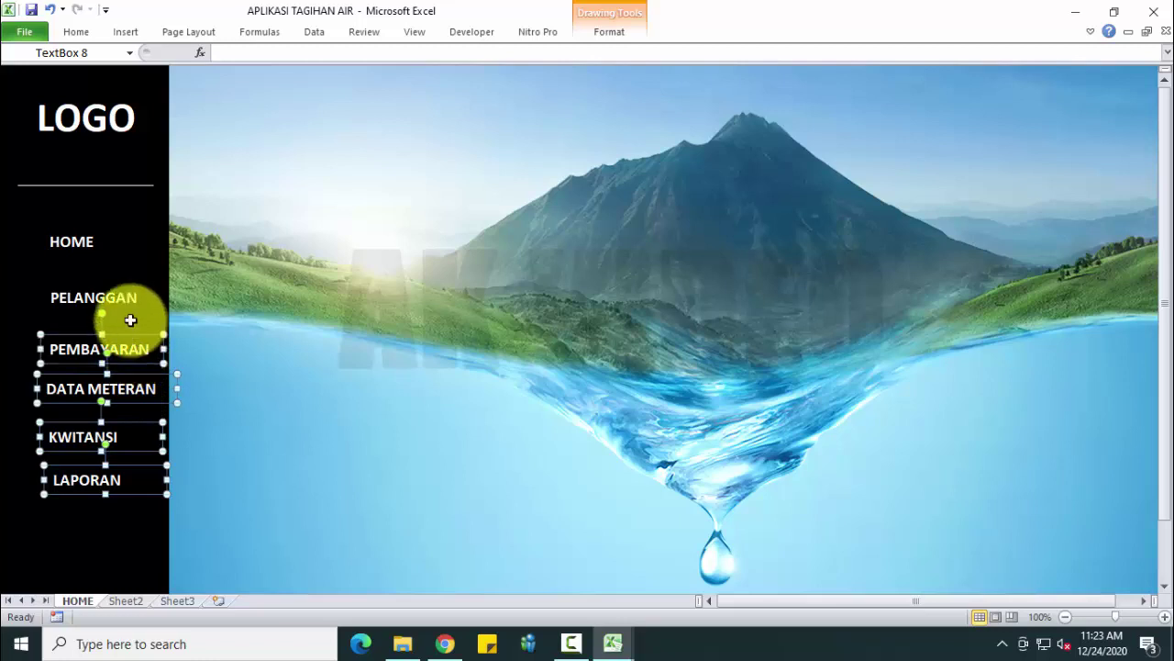
{"action": "left_click", "coordinate": [121, 298], "text": "shift"}
{"action": "left_click", "coordinate": [122, 240], "text": "shift"}
{"action": "left_click", "coordinate": [609, 32]}
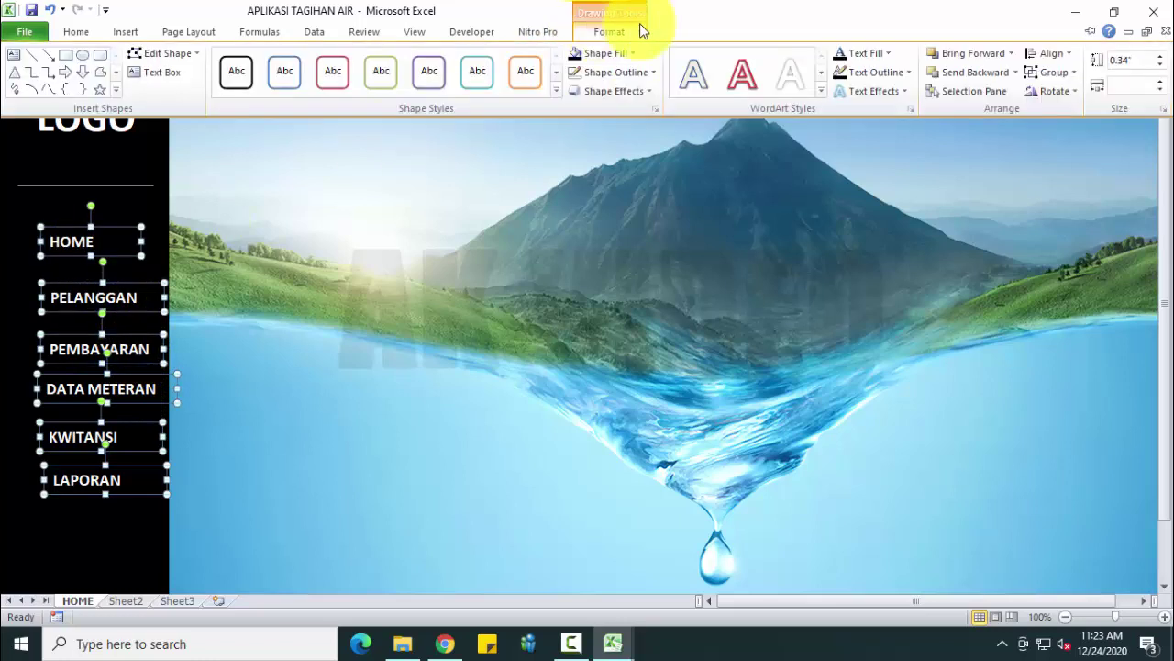
{"action": "left_click", "coordinate": [1050, 53]}
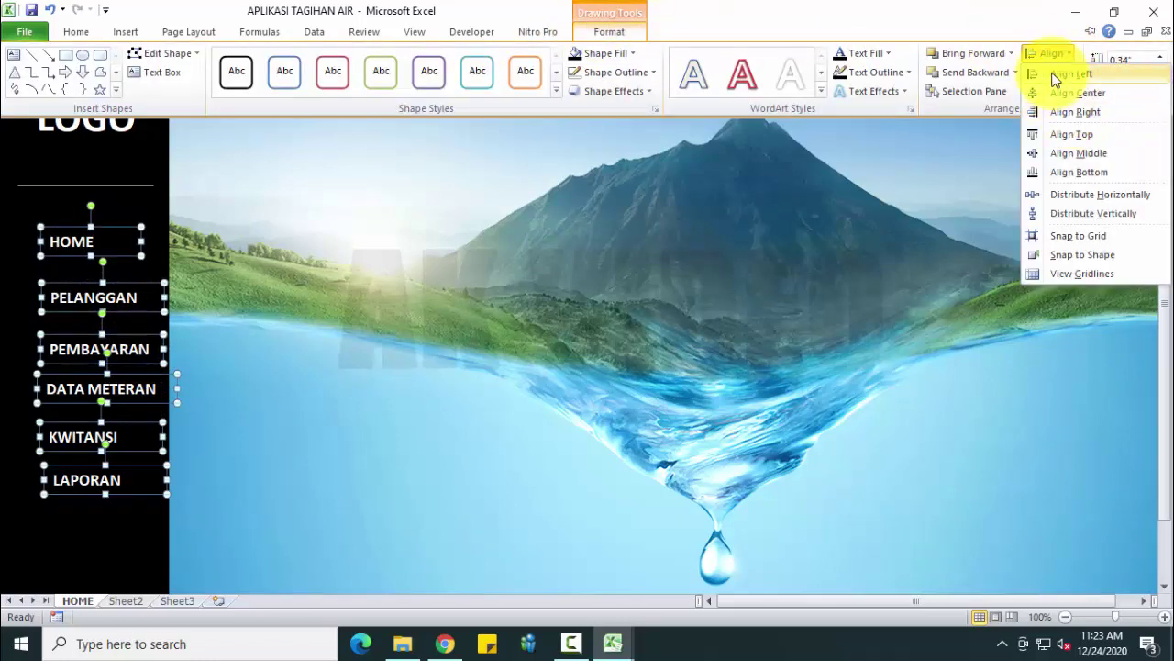
{"action": "left_click", "coordinate": [1068, 74]}
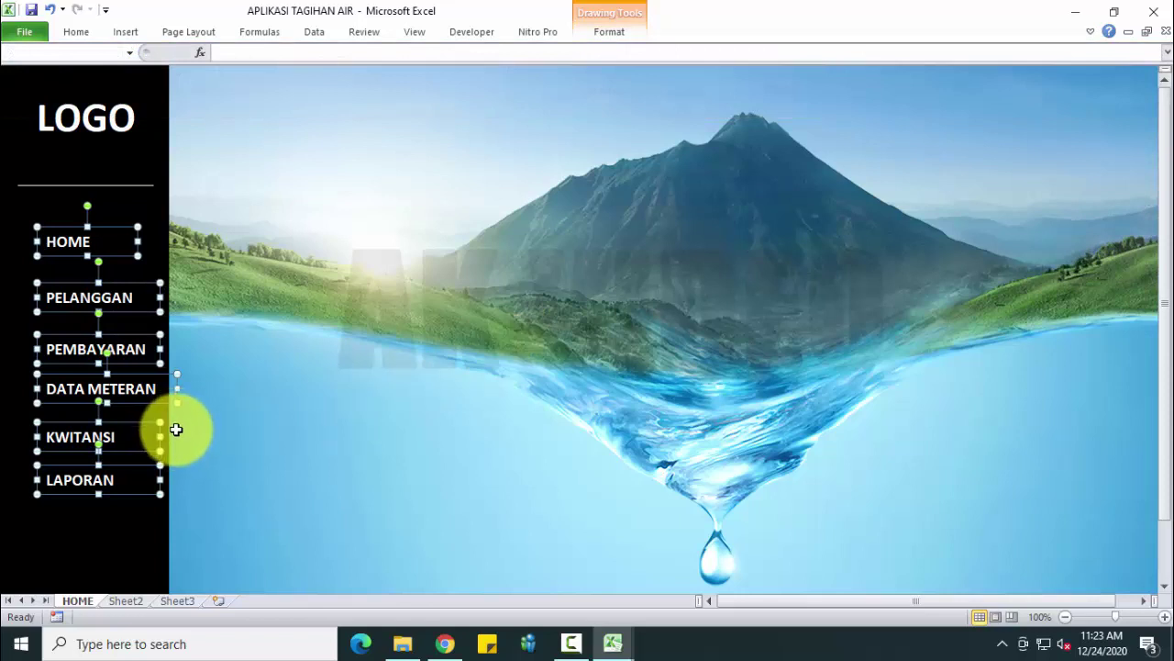
{"action": "key", "text": "Left"}
{"action": "key", "text": "Left"}
{"action": "key", "text": "Left"}
{"action": "key", "text": "Left"}
{"action": "key", "text": "Left"}
{"action": "key", "text": "Left"}
{"action": "key", "text": "Left"}
{"action": "key", "text": "Left"}
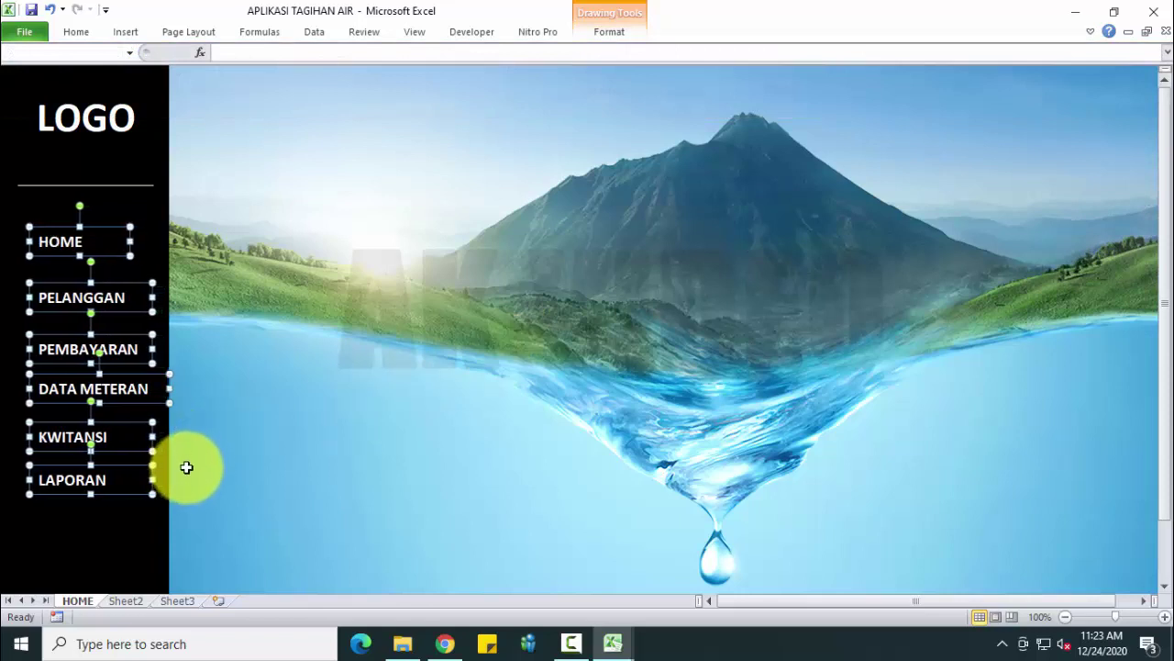
{"action": "key", "text": "Left"}
{"action": "key", "text": "Left"}
{"action": "key", "text": "Left"}
{"action": "key", "text": "Left"}
{"action": "key", "text": "Left"}
{"action": "key", "text": "Left"}
Nudge DATA METERAN, KWITANSI and LAPORAN down to even out the menu spacing
{"action": "left_click", "coordinate": [304, 413]}
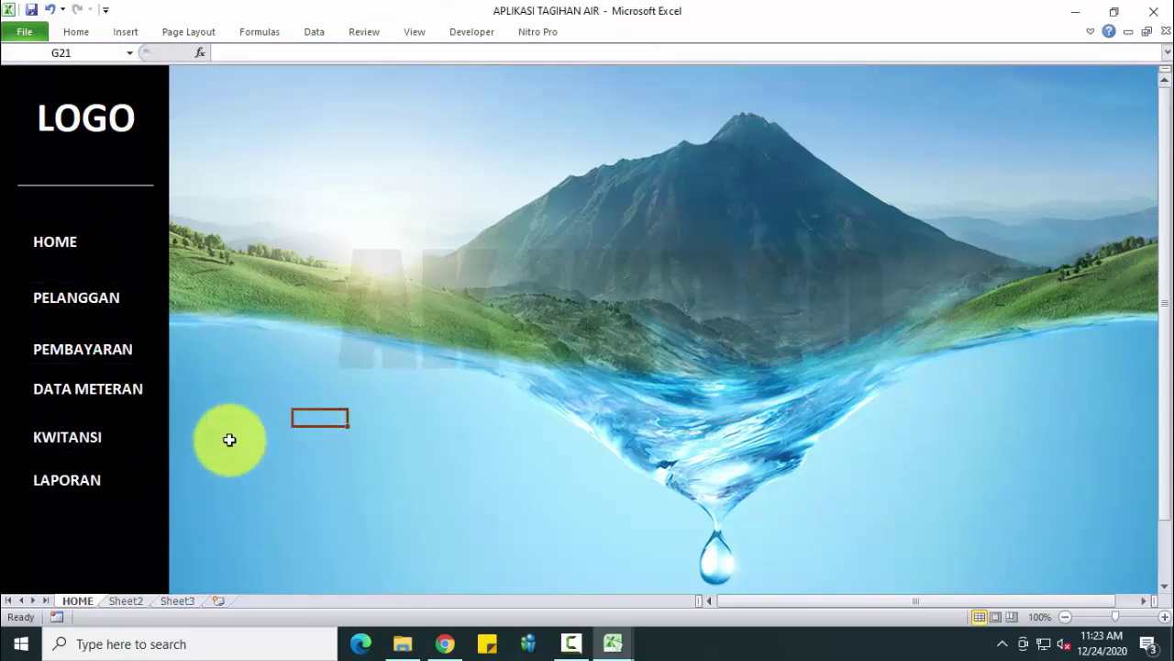
{"action": "left_click", "coordinate": [100, 358]}
{"action": "left_click", "coordinate": [108, 388]}
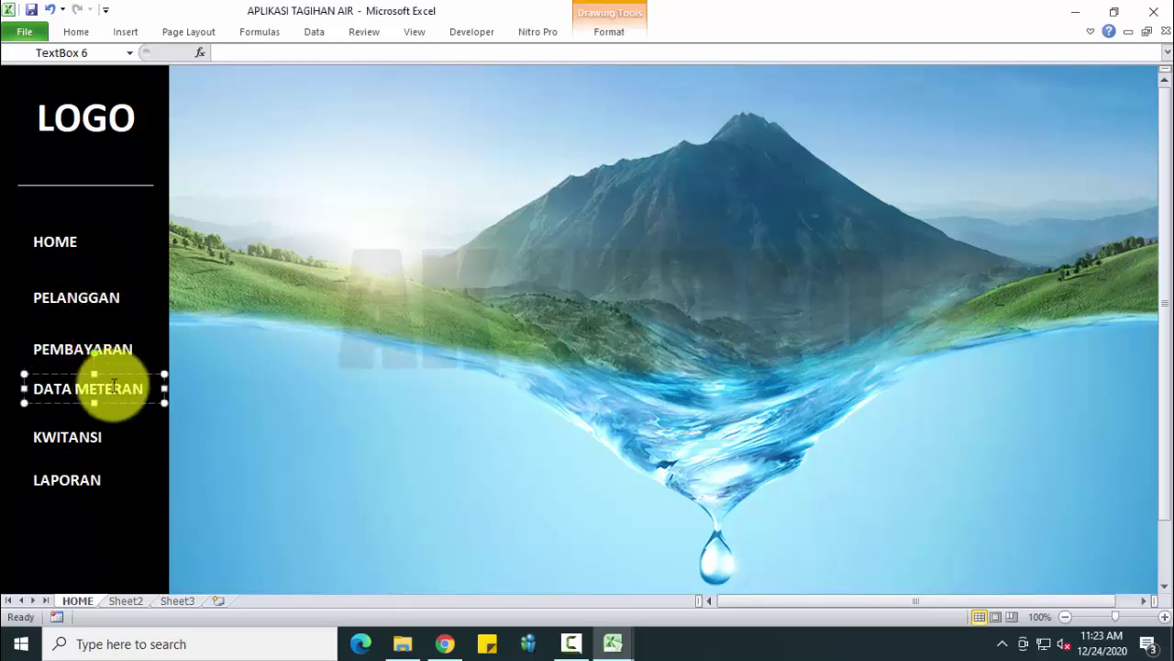
{"action": "left_click", "coordinate": [113, 404]}
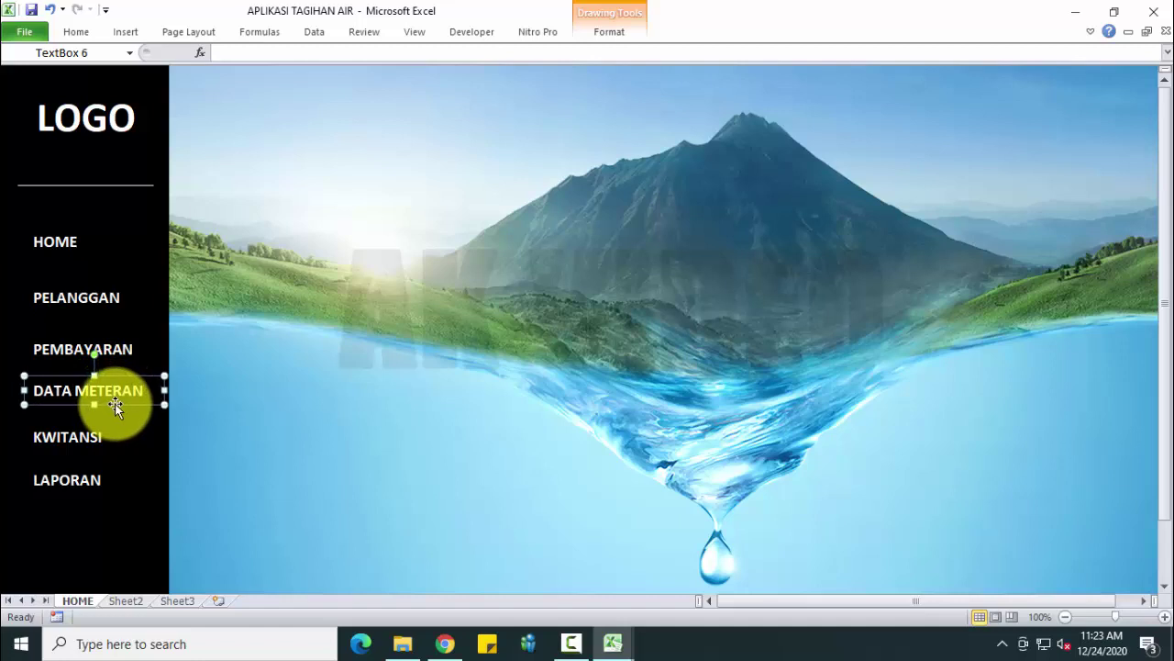
{"action": "key", "text": "Down"}
{"action": "key", "text": "Down"}
{"action": "key", "text": "Down"}
{"action": "left_click", "coordinate": [106, 436]}
{"action": "key", "text": "Down"}
{"action": "key", "text": "Down"}
{"action": "key", "text": "Down"}
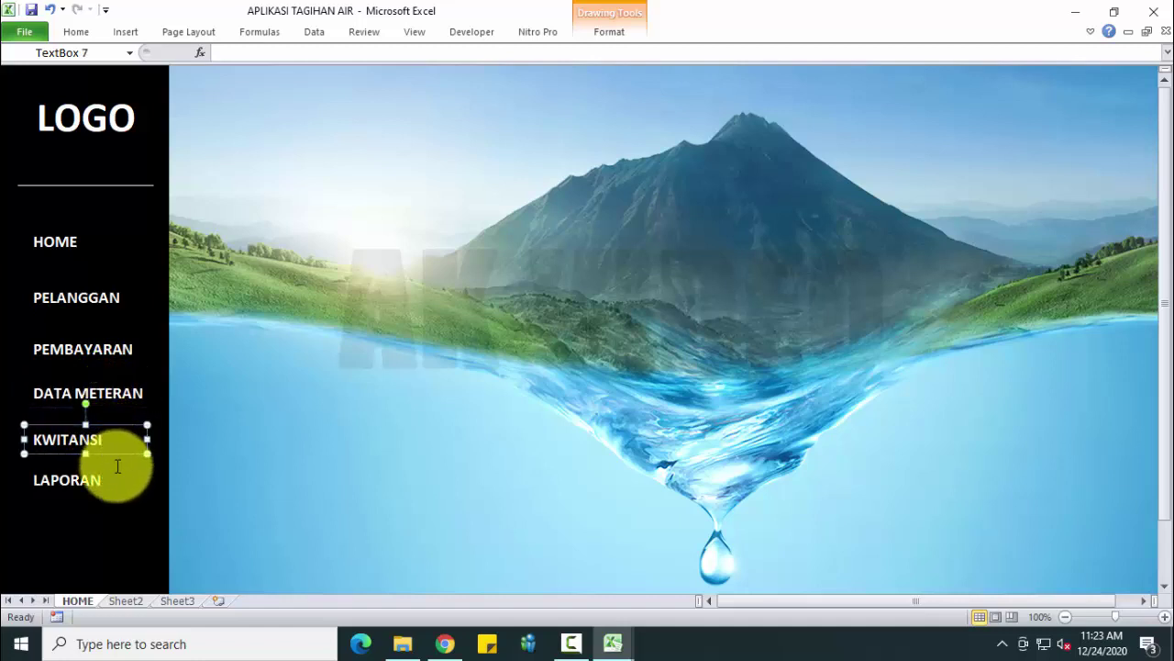
{"action": "left_click", "coordinate": [109, 486]}
{"action": "key", "text": "Down"}
{"action": "key", "text": "Down"}
{"action": "key", "text": "Down"}
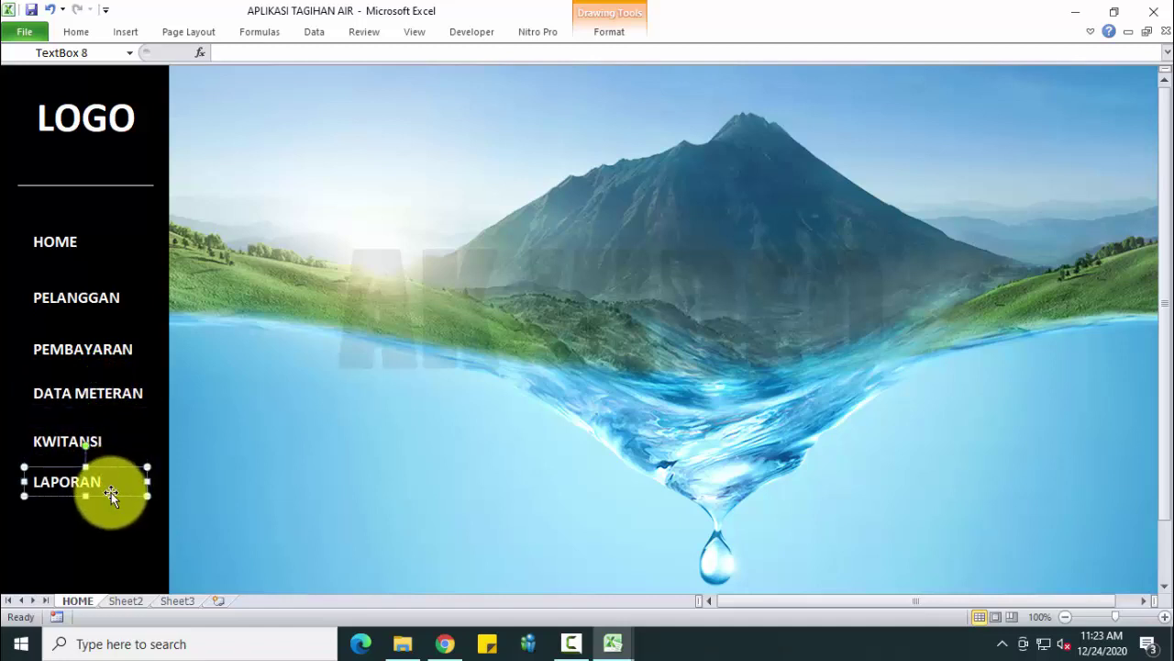
{"action": "key", "text": "Down"}
{"action": "key", "text": "Down"}
{"action": "key", "text": "Down"}
{"action": "key", "text": "Down"}
{"action": "key", "text": "Down"}
{"action": "key", "text": "Down"}
{"action": "left_click", "coordinate": [107, 451]}
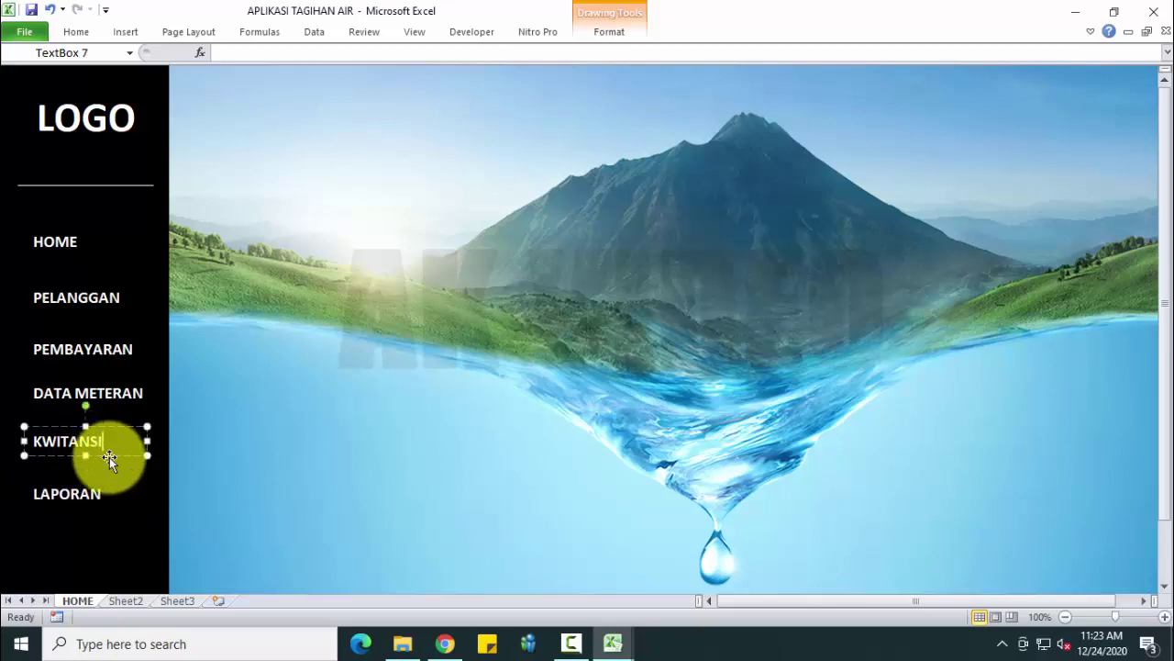
Nudge the DATA METERAN menu label down slightly in the side menu
{"action": "left_click", "coordinate": [116, 402]}
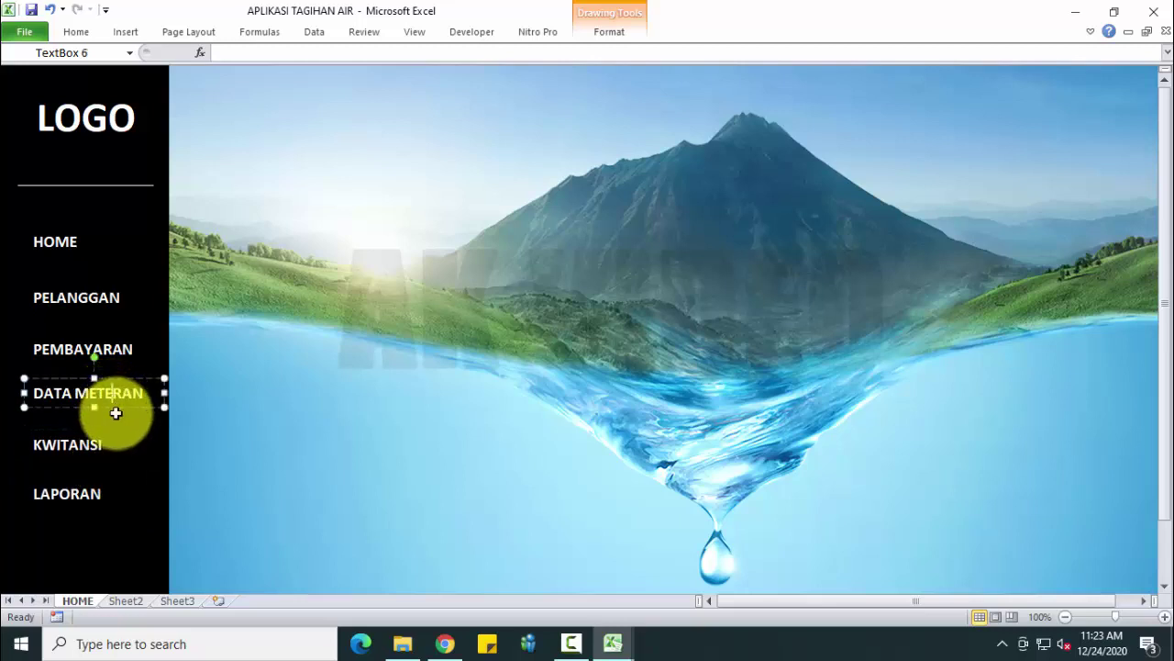
{"action": "key", "text": "Down"}
{"action": "key", "text": "Down"}
{"action": "key", "text": "Down"}
{"action": "key", "text": "Down"}
{"action": "left_click", "coordinate": [253, 437]}
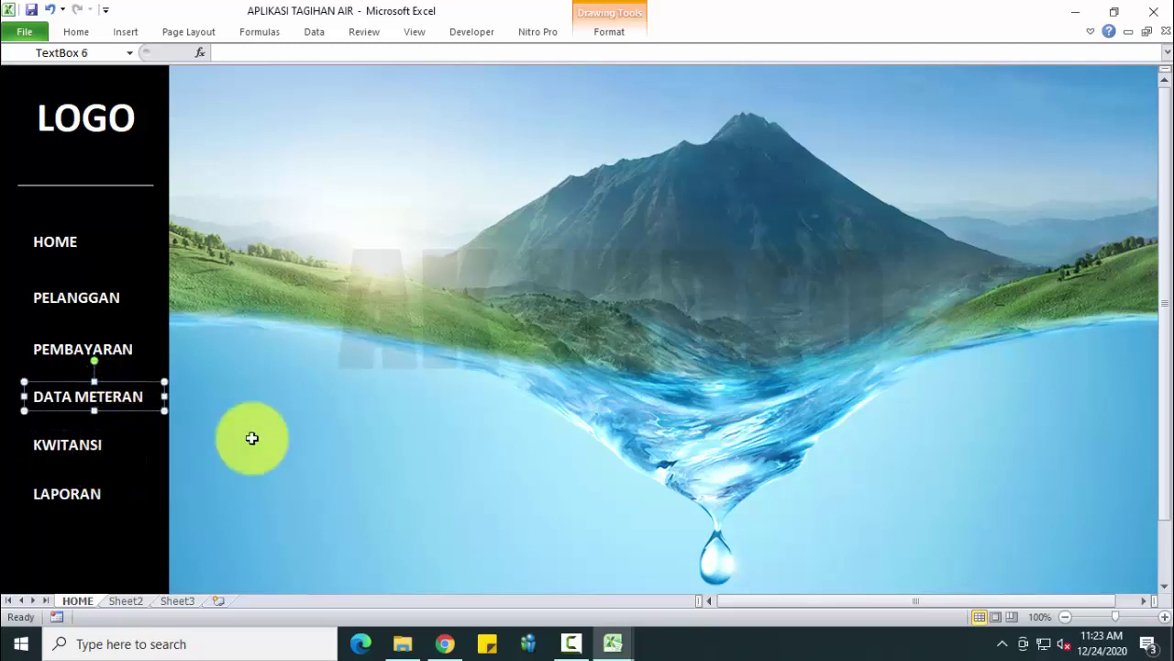
{"action": "left_click", "coordinate": [111, 475]}
{"action": "key", "text": "Down"}
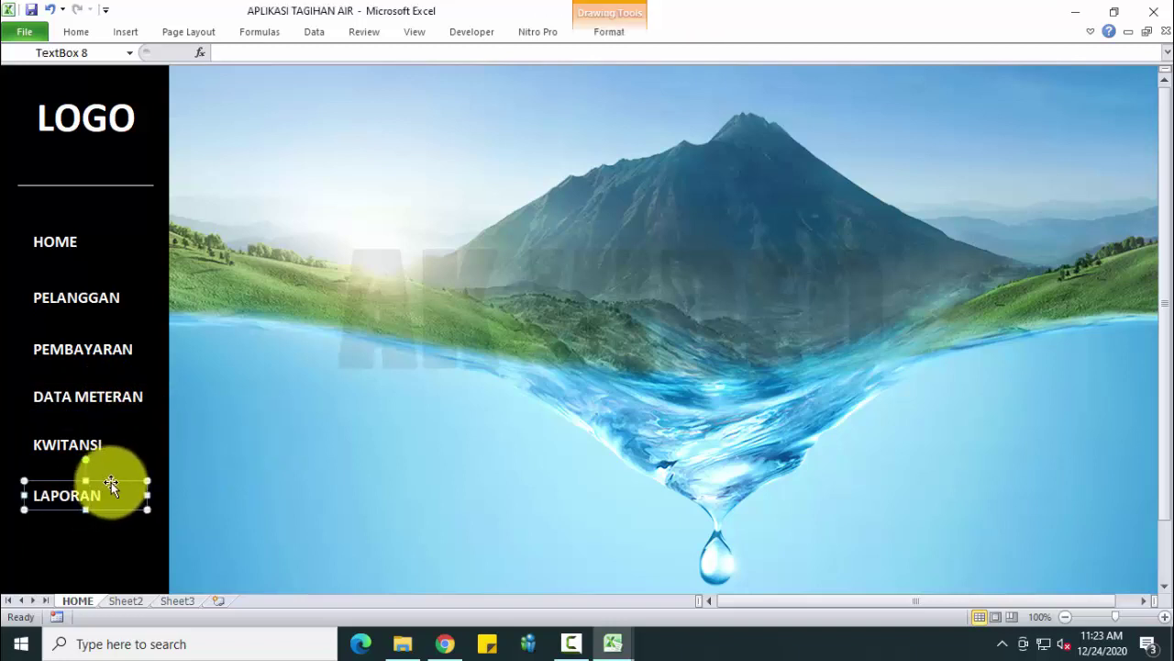
{"action": "left_click", "coordinate": [321, 451]}
Duplicate the LAPORAN label below itself and rename the copy to PENGATURAN
{"action": "left_click", "coordinate": [118, 494]}
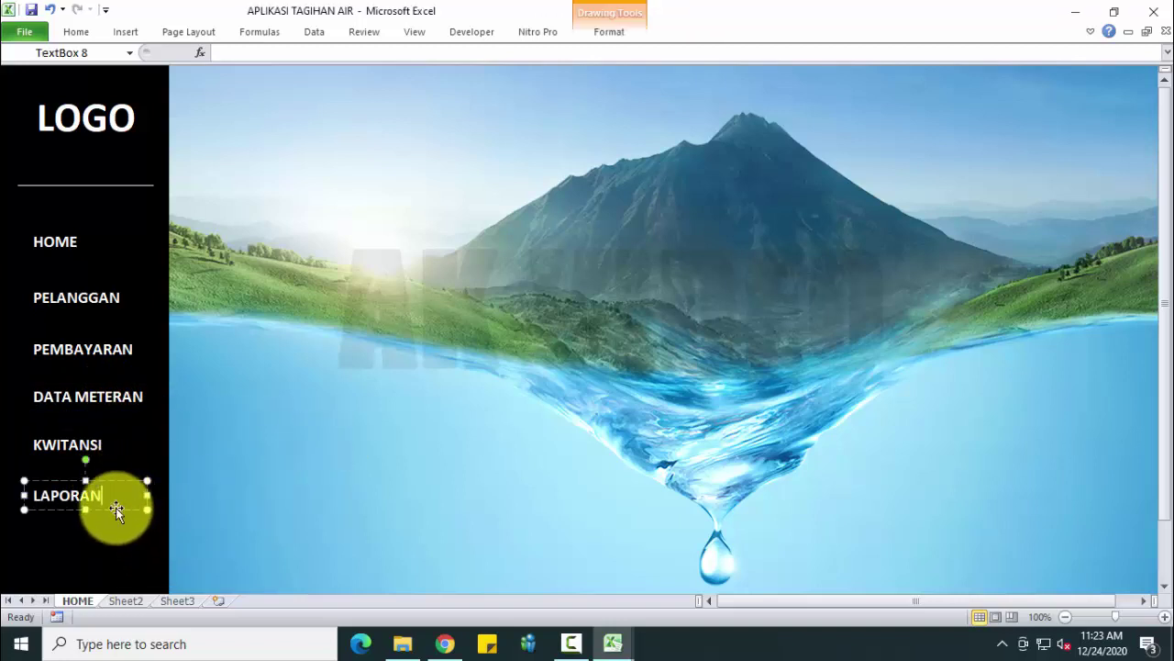
{"action": "mouse_move", "coordinate": [114, 511]}
{"action": "left_mouse_down"}
{"action": "mouse_move", "coordinate": [108, 560]}
{"action": "mouse_move", "coordinate": [115, 530]}
{"action": "left_mouse_up"}
{"action": "double_click", "coordinate": [79, 542]}
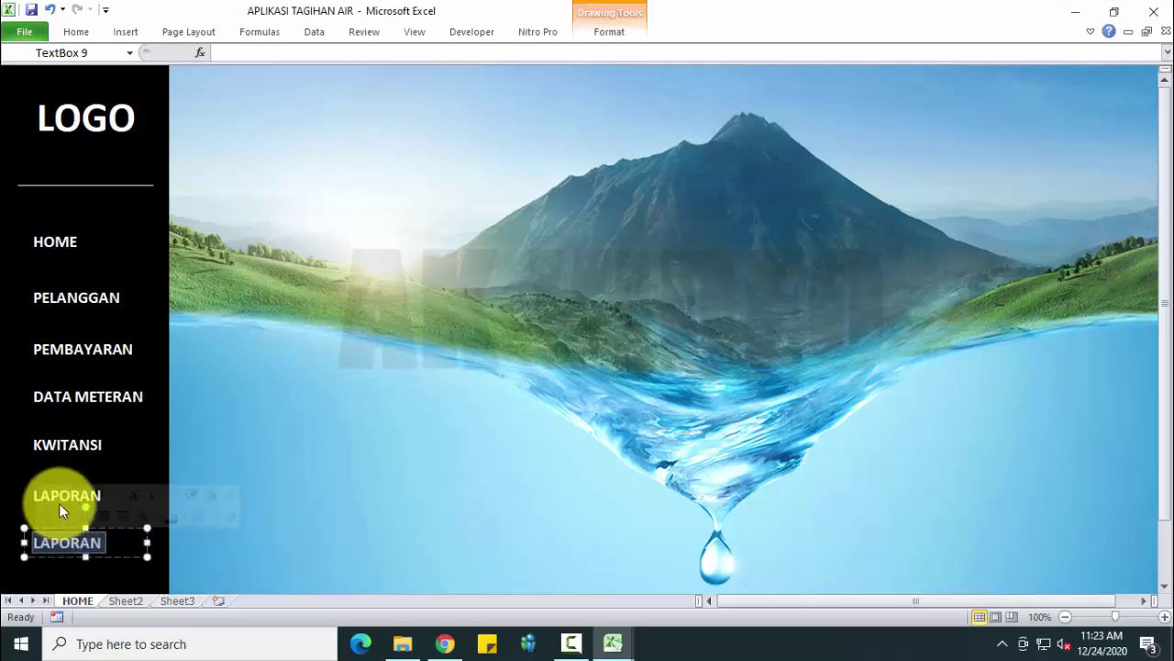
{"action": "type", "text": "SETTI"}
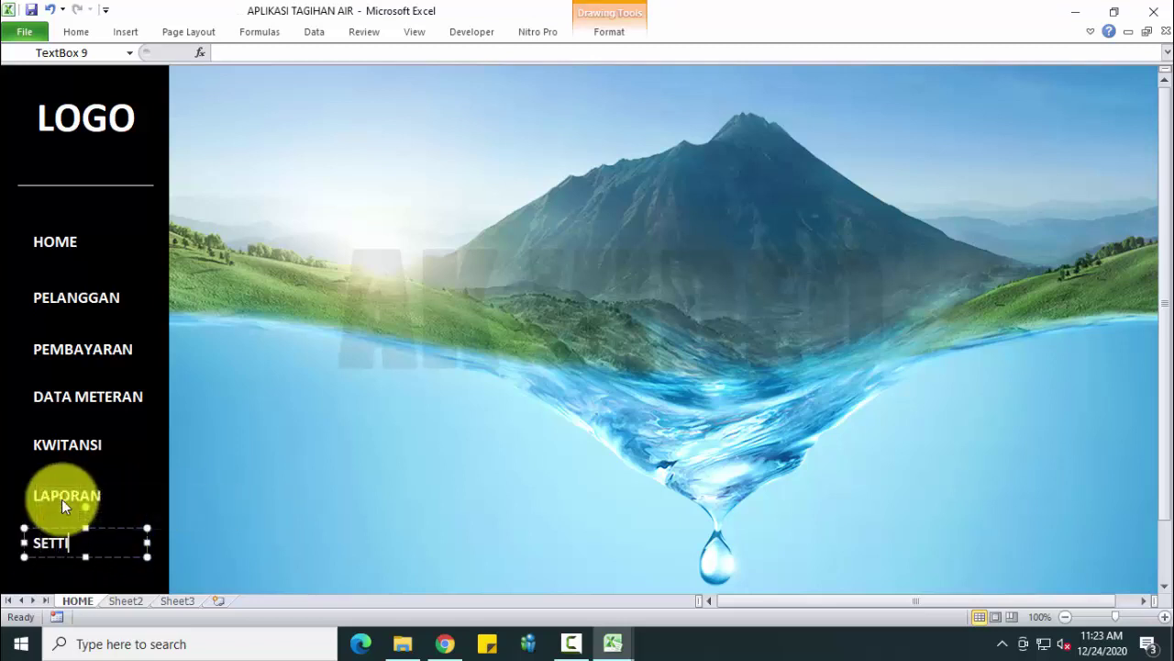
{"action": "type", "text": "NG"}
{"action": "left_click", "coordinate": [265, 538]}
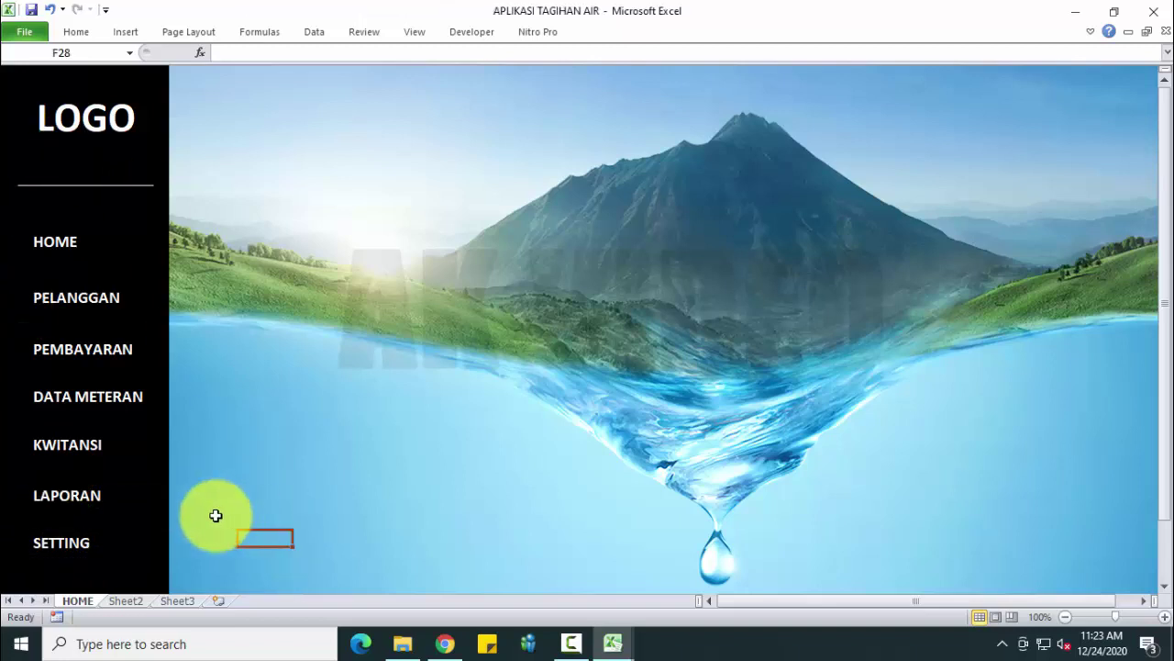
{"action": "left_click", "coordinate": [112, 530]}
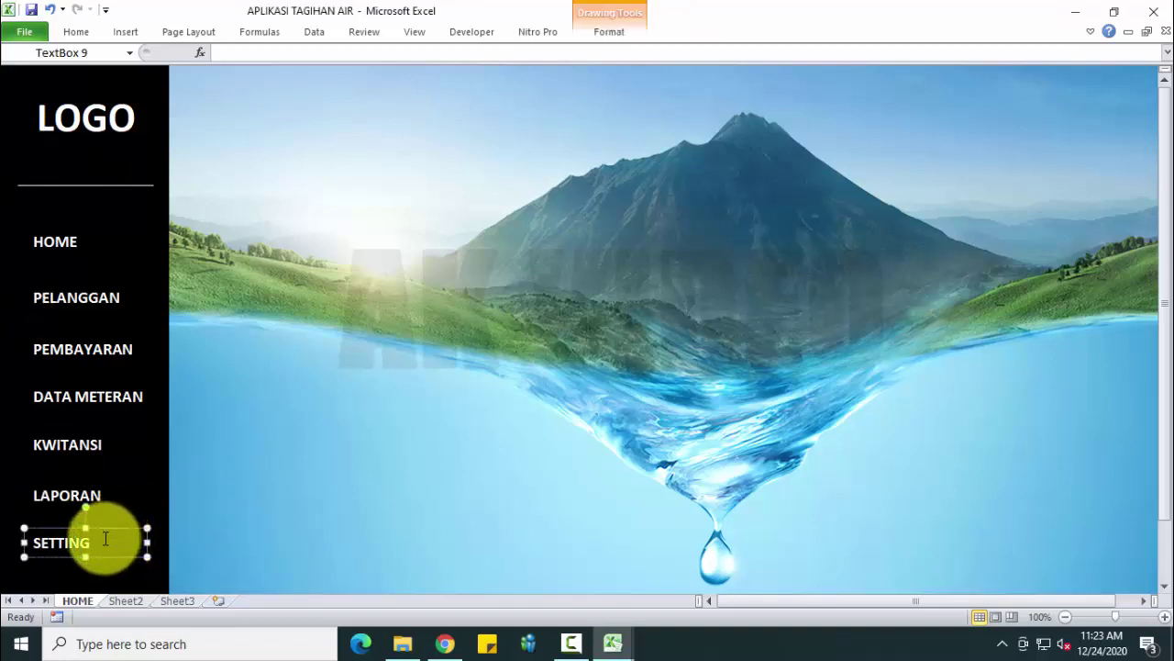
{"action": "left_click_drag", "start_coordinate": [106, 538], "coordinate": [29, 541]}
{"action": "type", "text": "SE"}
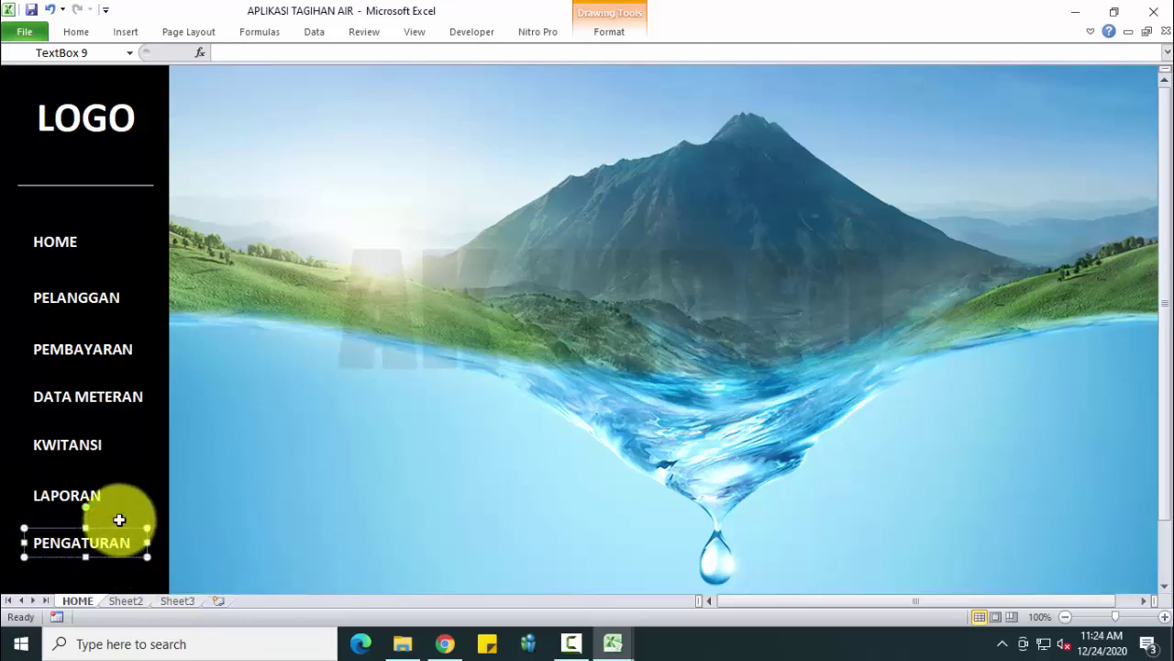
Align the LAPORAN and PENGATURAN labels with the other side-menu items
{"action": "left_click", "coordinate": [103, 498], "text": "shift"}
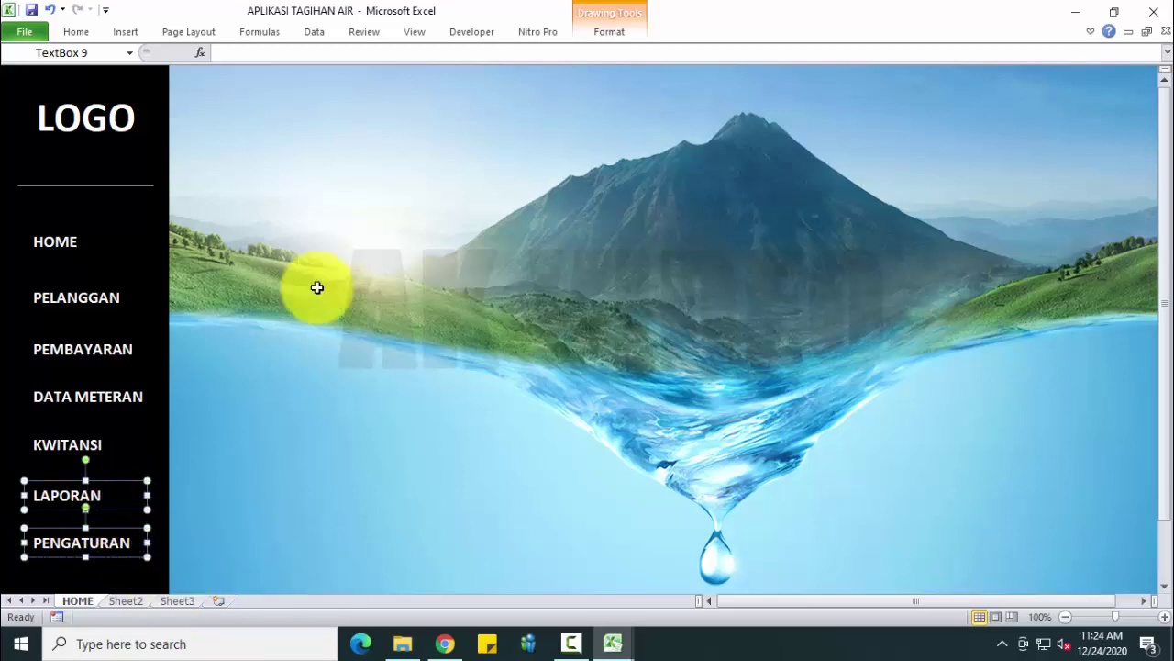
{"action": "left_click", "coordinate": [607, 34]}
{"action": "left_click", "coordinate": [1055, 54]}
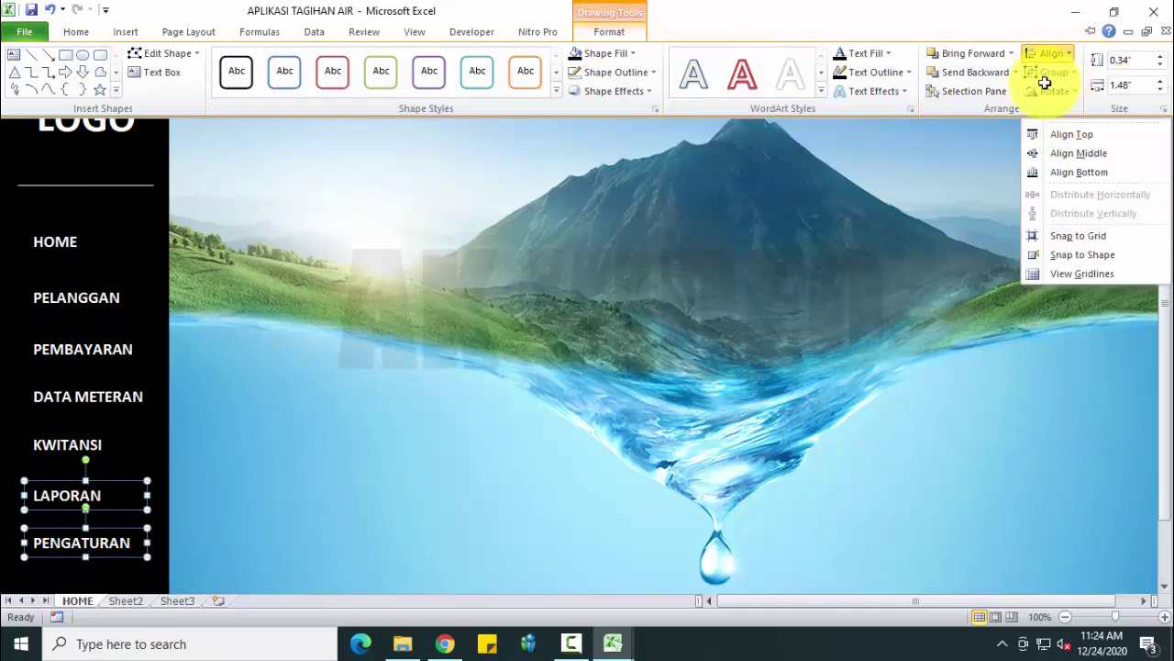
{"action": "left_click", "coordinate": [358, 523]}
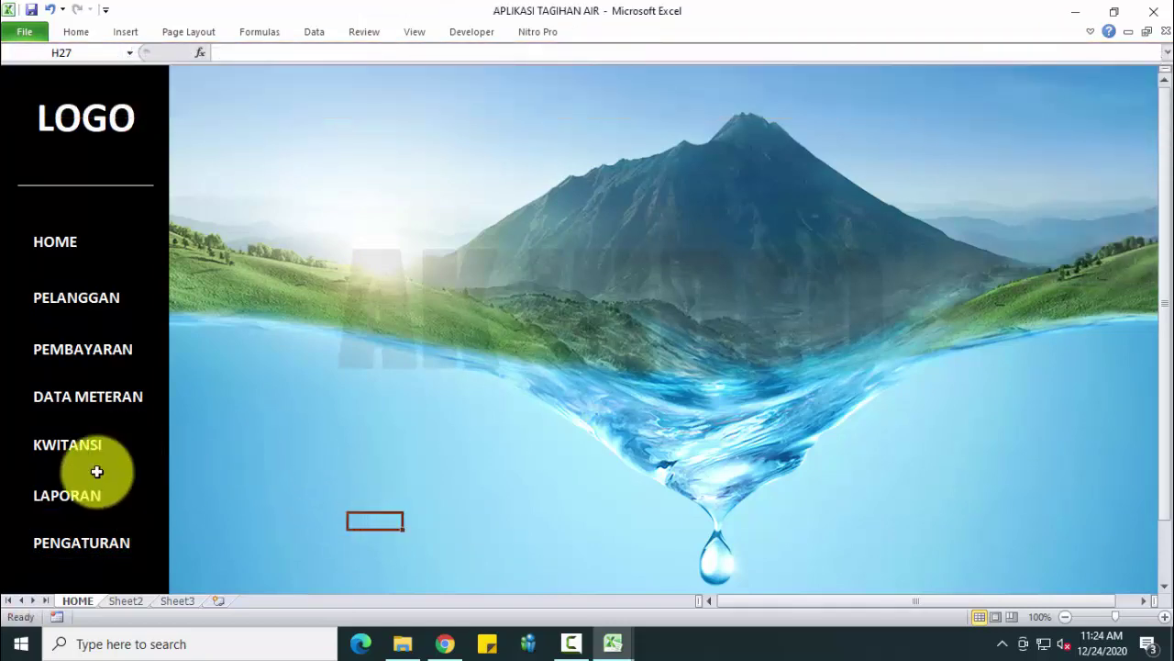
Rename the Sheet2 tab to DATA PELANGGAN
{"action": "scroll", "coordinate": [129, 454], "scroll_direction": "down", "scroll_amount": 2}
{"action": "scroll", "coordinate": [149, 365], "scroll_direction": "up", "scroll_amount": 2}
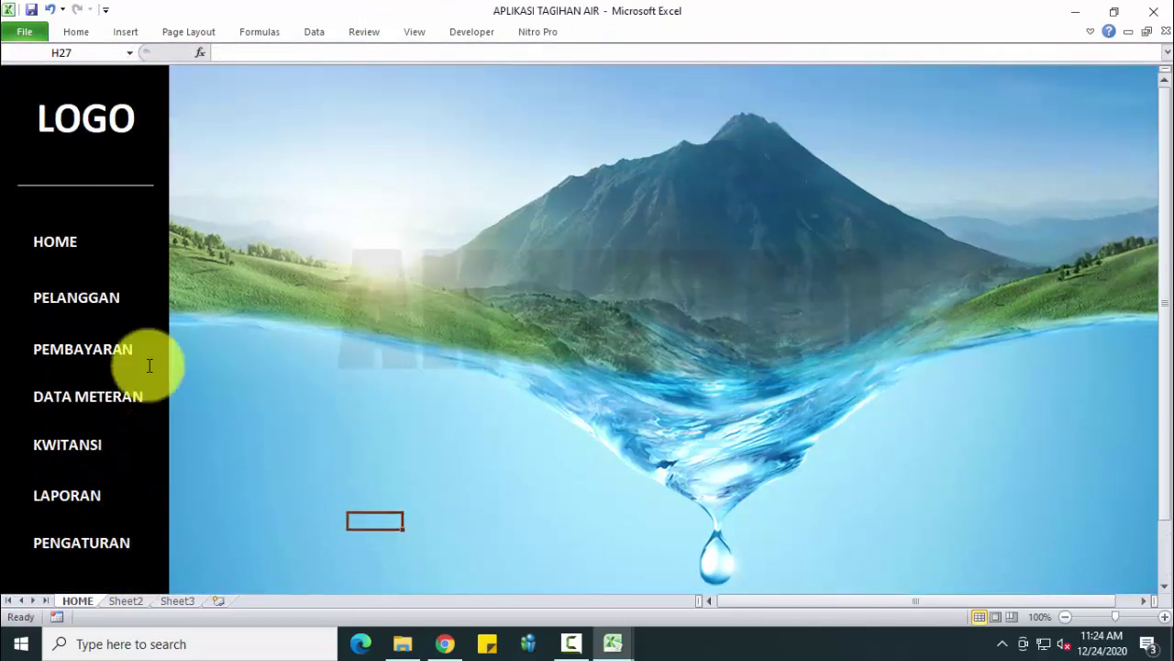
{"action": "right_click", "coordinate": [130, 600]}
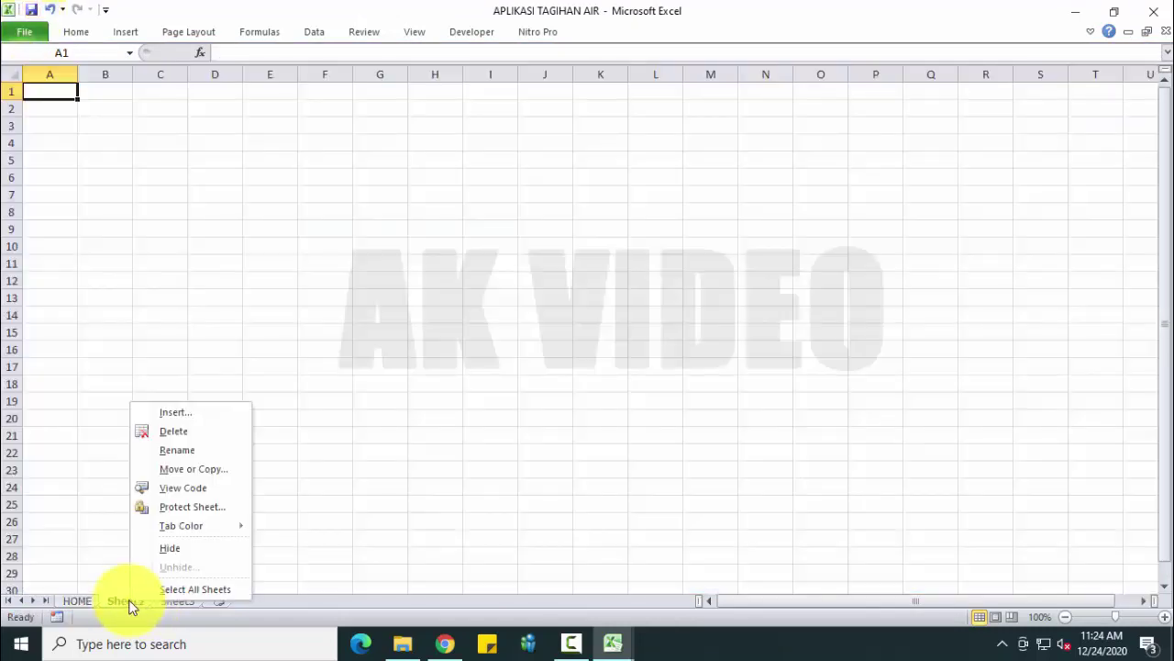
{"action": "left_click", "coordinate": [189, 450]}
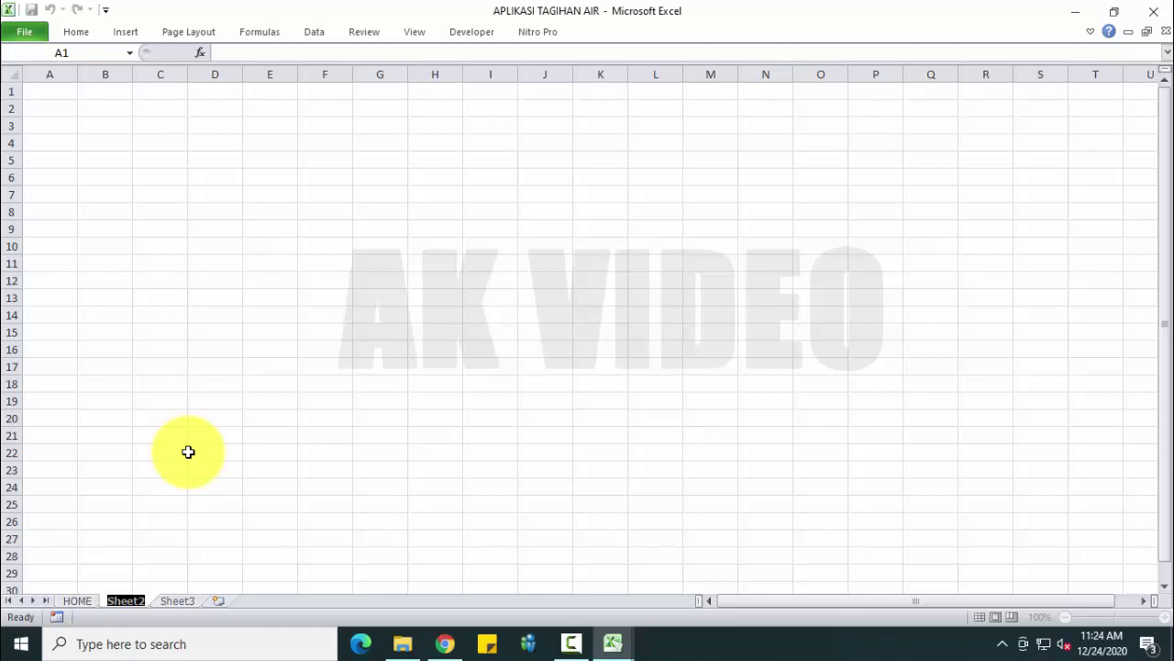
{"action": "left_click", "coordinate": [86, 603]}
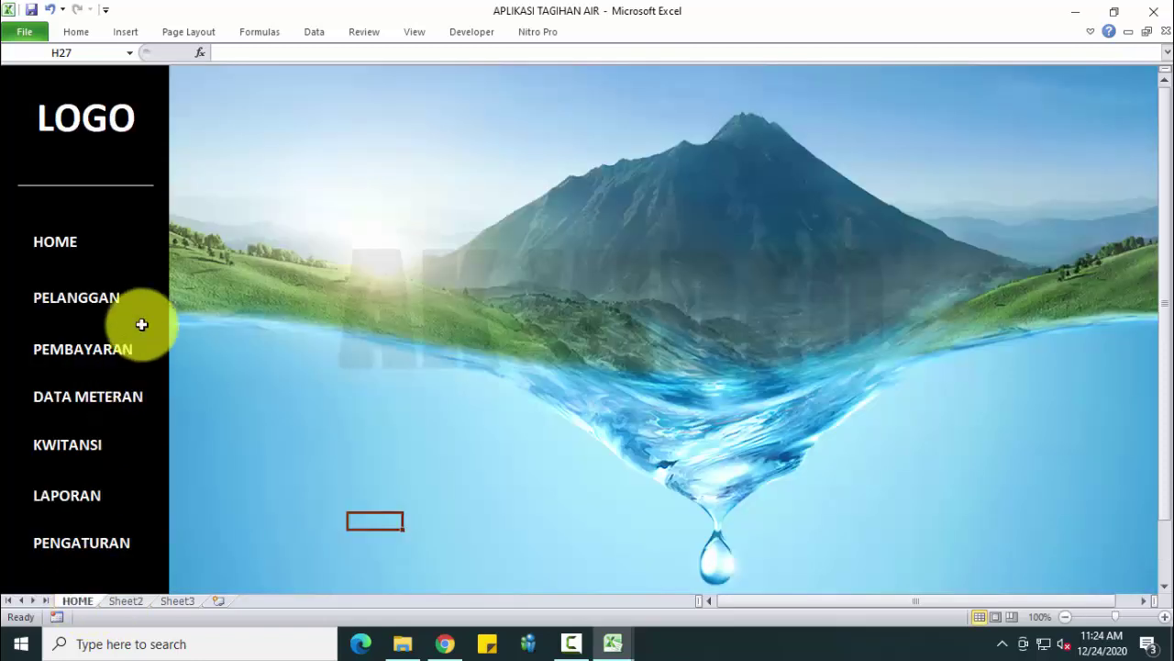
{"action": "left_click", "coordinate": [132, 600]}
{"action": "right_click", "coordinate": [146, 602]}
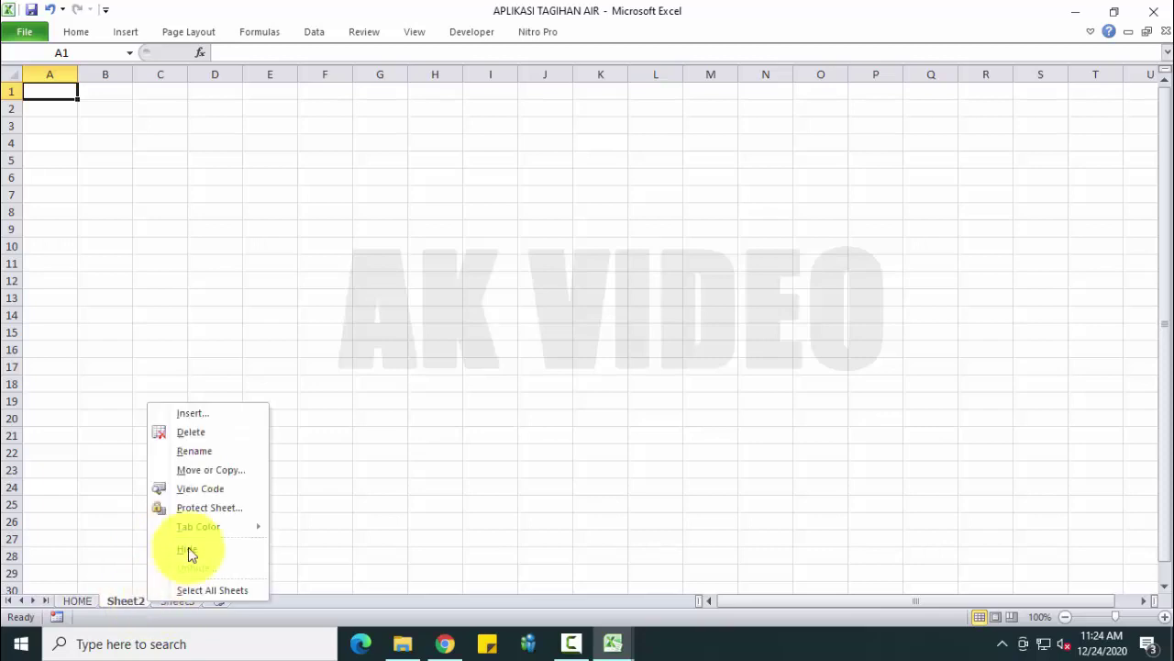
{"action": "left_click", "coordinate": [192, 454]}
{"action": "type", "text": "DATA PELANGGAN"}
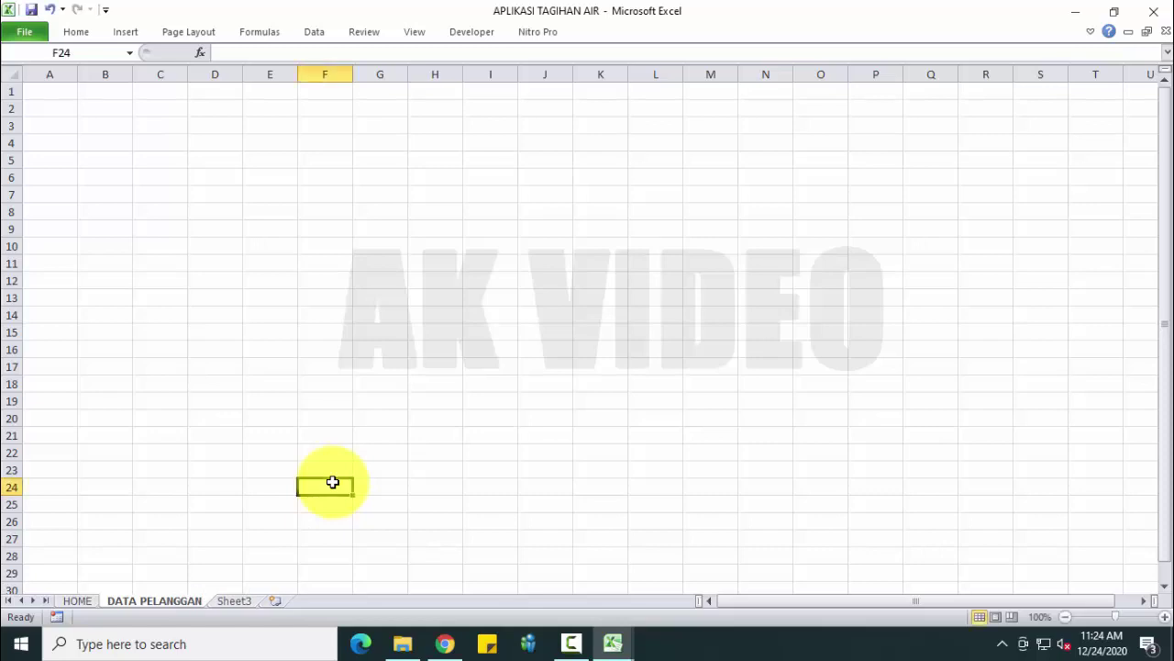
Rename the Sheet3 tab to INPUT PEMBAYARAN, copying the name from the menu label
{"action": "left_click", "coordinate": [81, 602]}
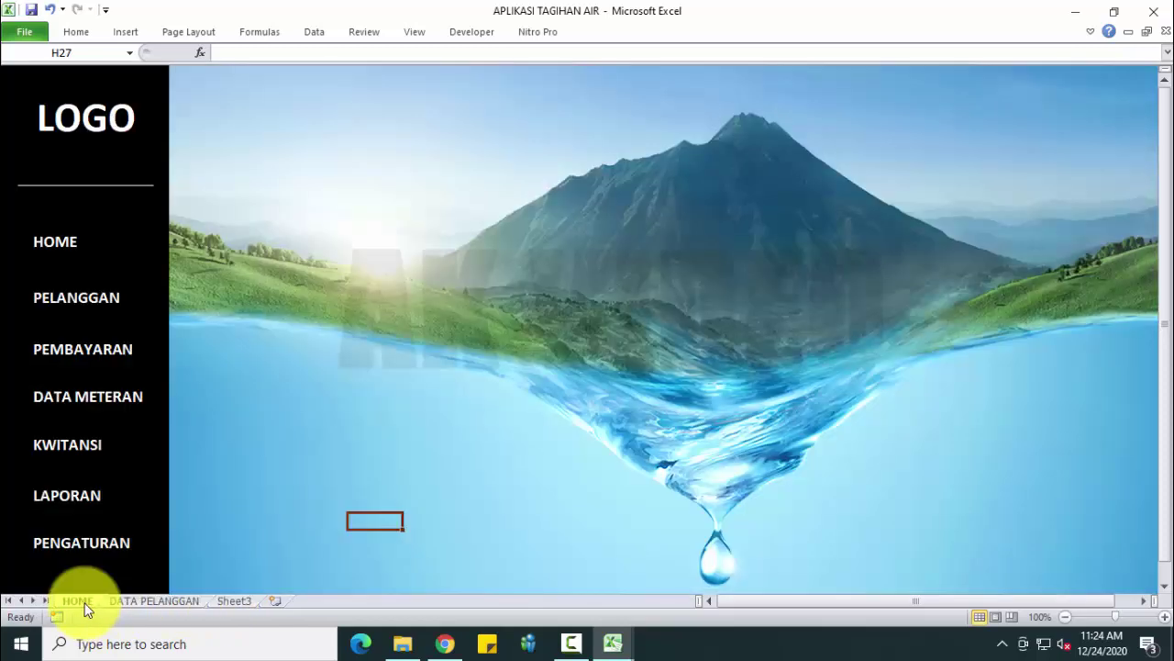
{"action": "double_click", "coordinate": [84, 351]}
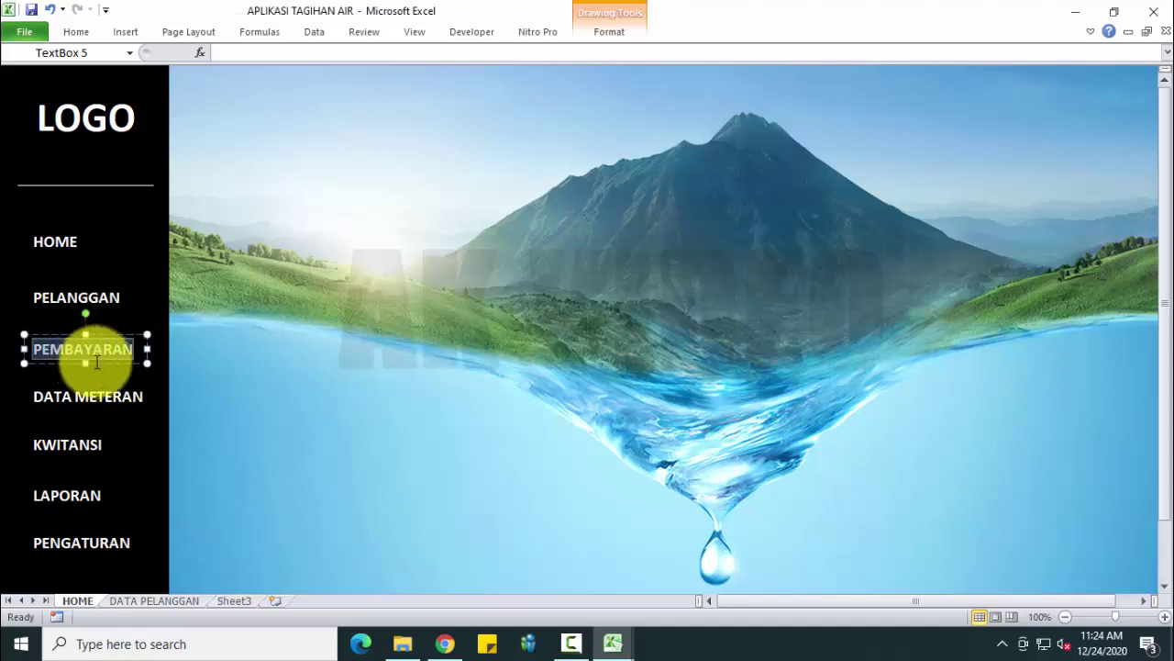
{"action": "left_click", "coordinate": [233, 601]}
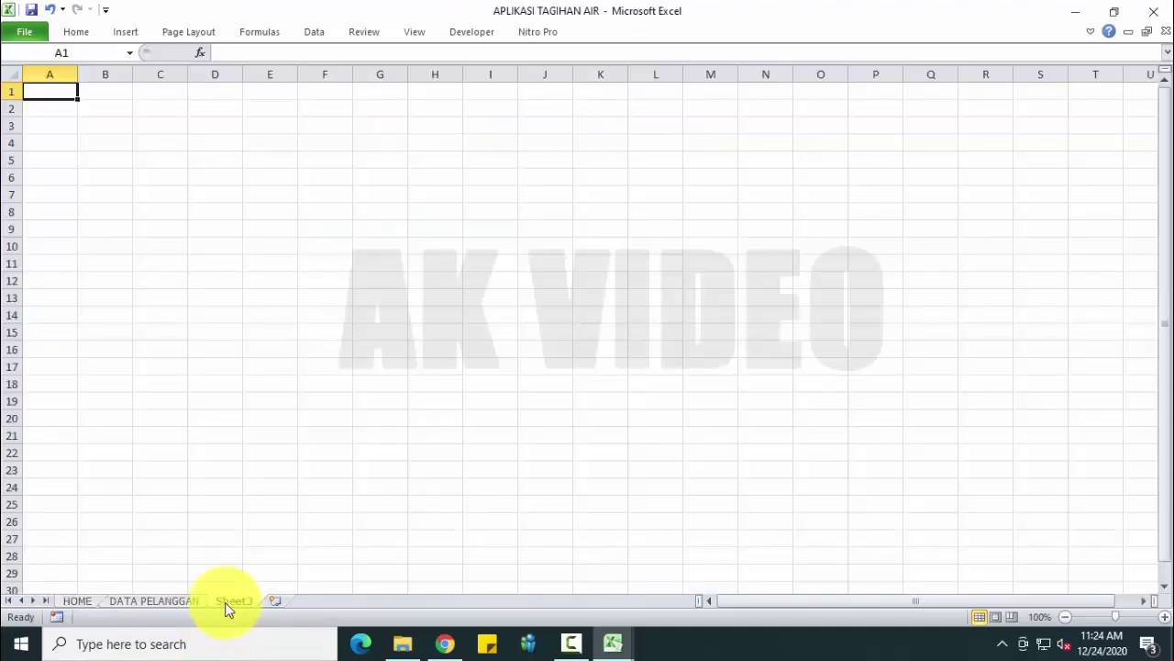
{"action": "right_click", "coordinate": [233, 601]}
{"action": "left_click", "coordinate": [268, 449]}
{"action": "type", "text": "PEMBAYARAN"}
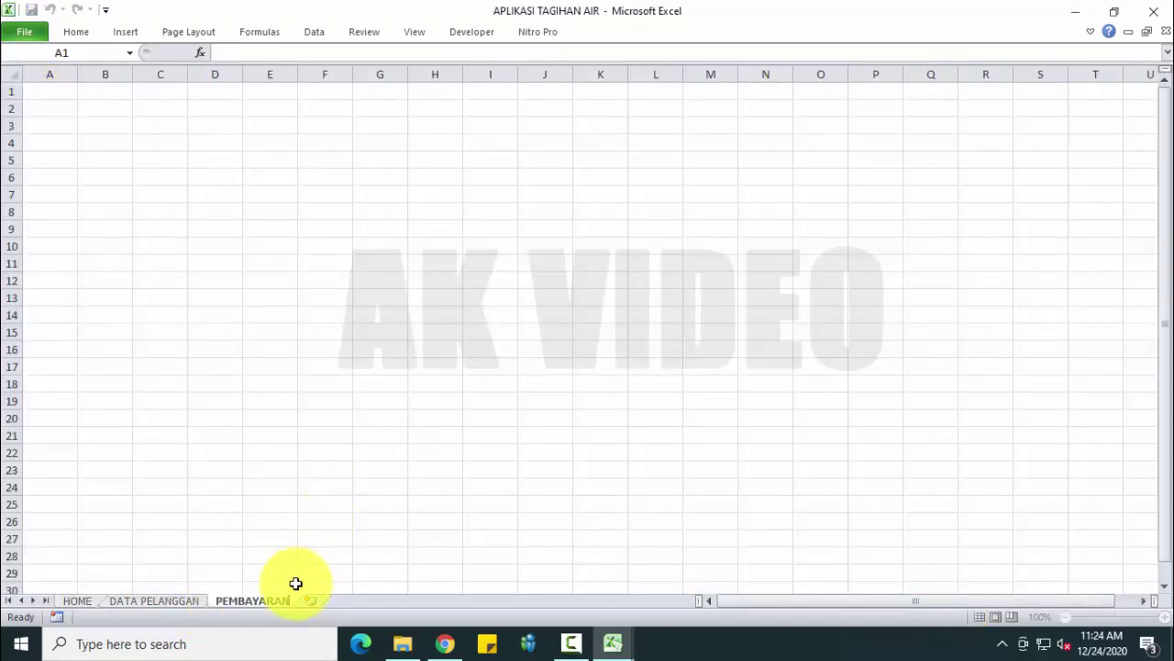
{"action": "type", "text": "INPUT"}
{"action": "key", "text": "Return"}
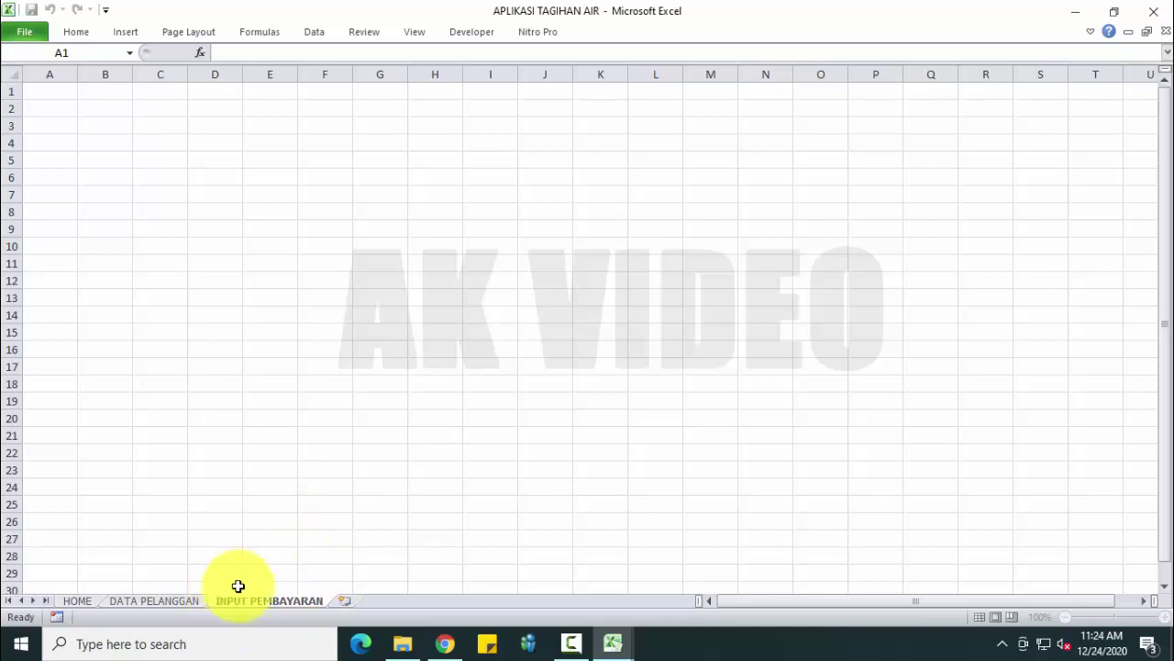
{"action": "left_click", "coordinate": [358, 520]}
Insert a new sheet and name it DATA METERAN after the dashboard label
{"action": "left_click", "coordinate": [345, 601]}
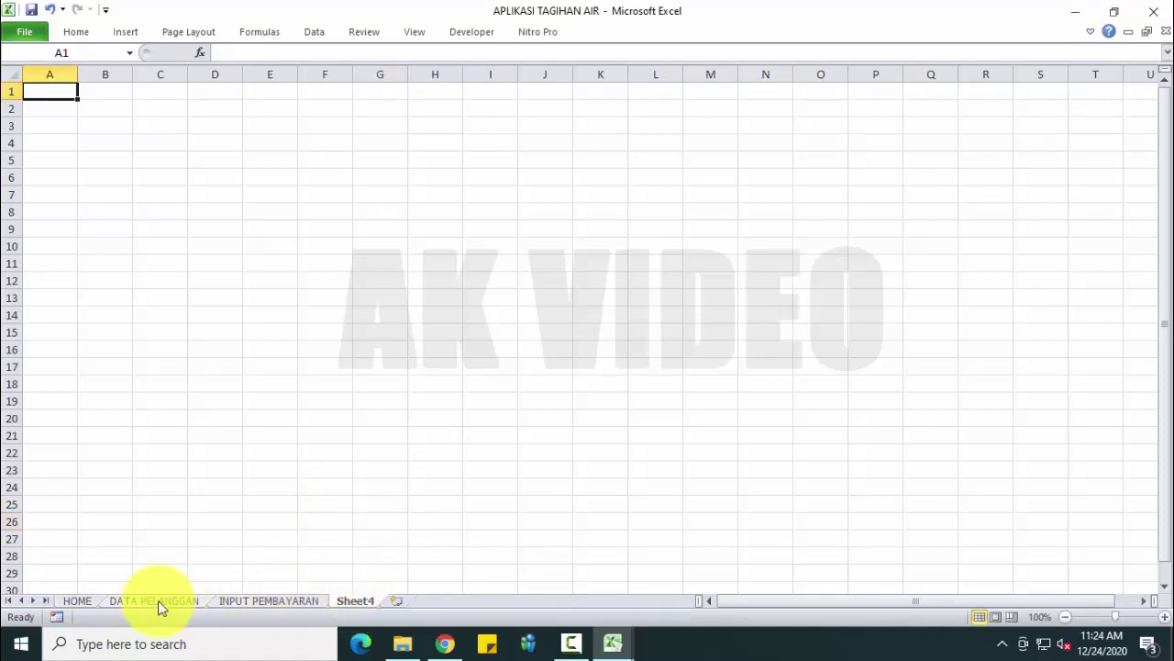
{"action": "left_click", "coordinate": [92, 600]}
{"action": "left_click", "coordinate": [110, 397]}
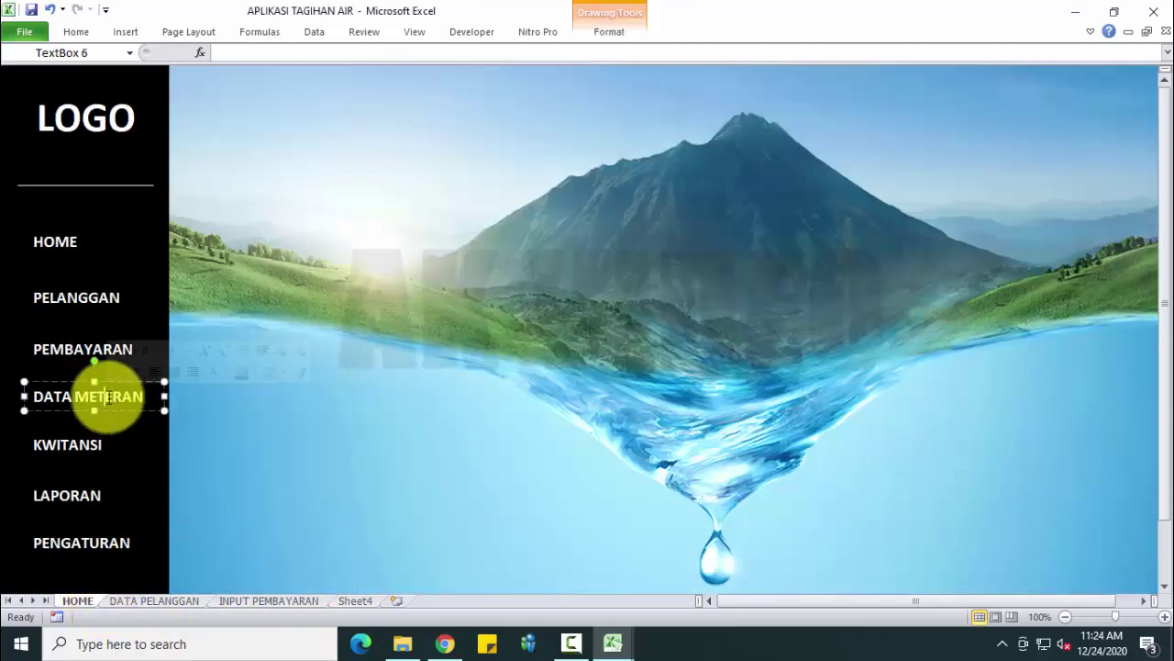
{"action": "left_click_drag", "start_coordinate": [144, 396], "coordinate": [31, 396]}
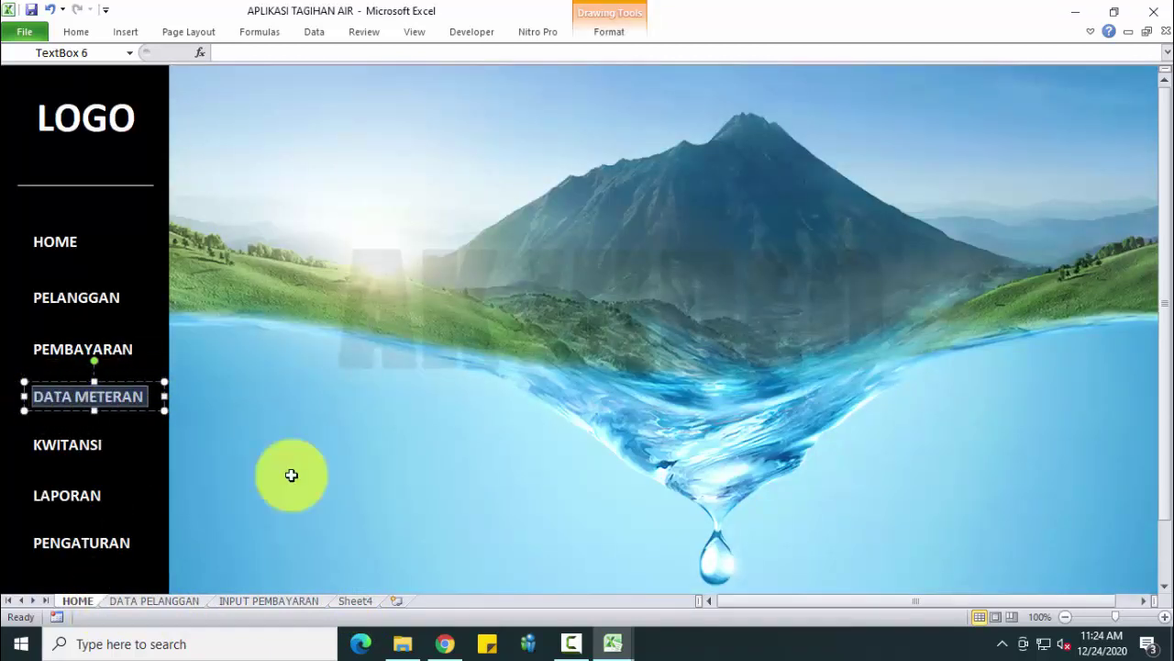
{"action": "left_click", "coordinate": [340, 600]}
{"action": "right_click", "coordinate": [353, 595]}
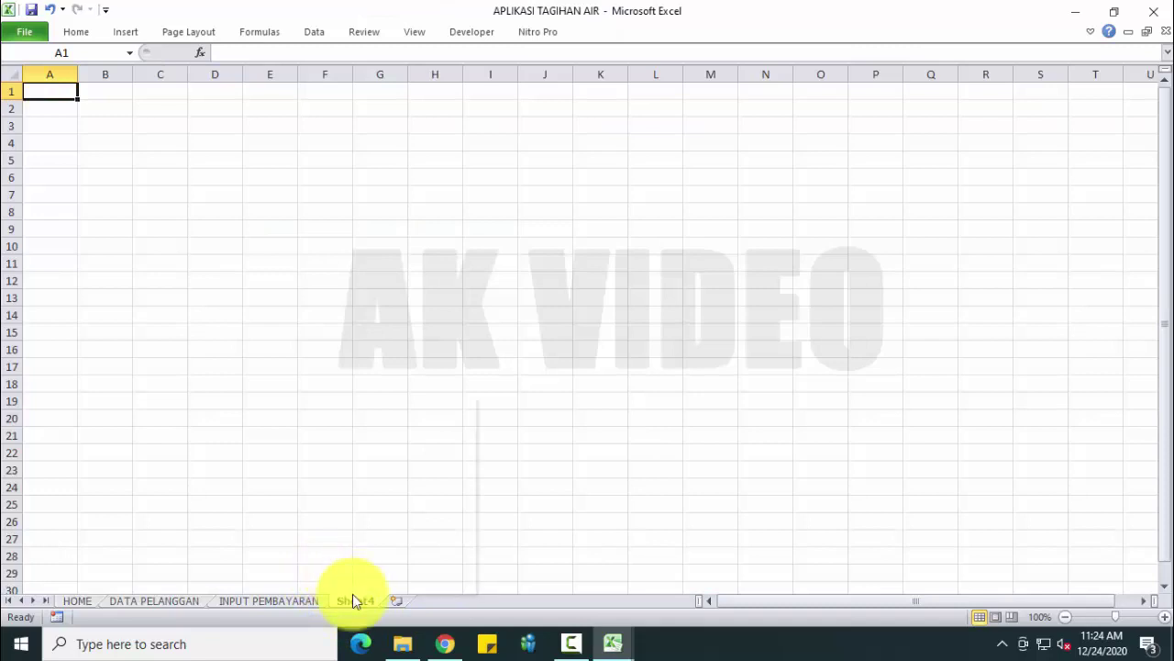
{"action": "left_click", "coordinate": [414, 446]}
{"action": "type", "text": "DATA METERAN"}
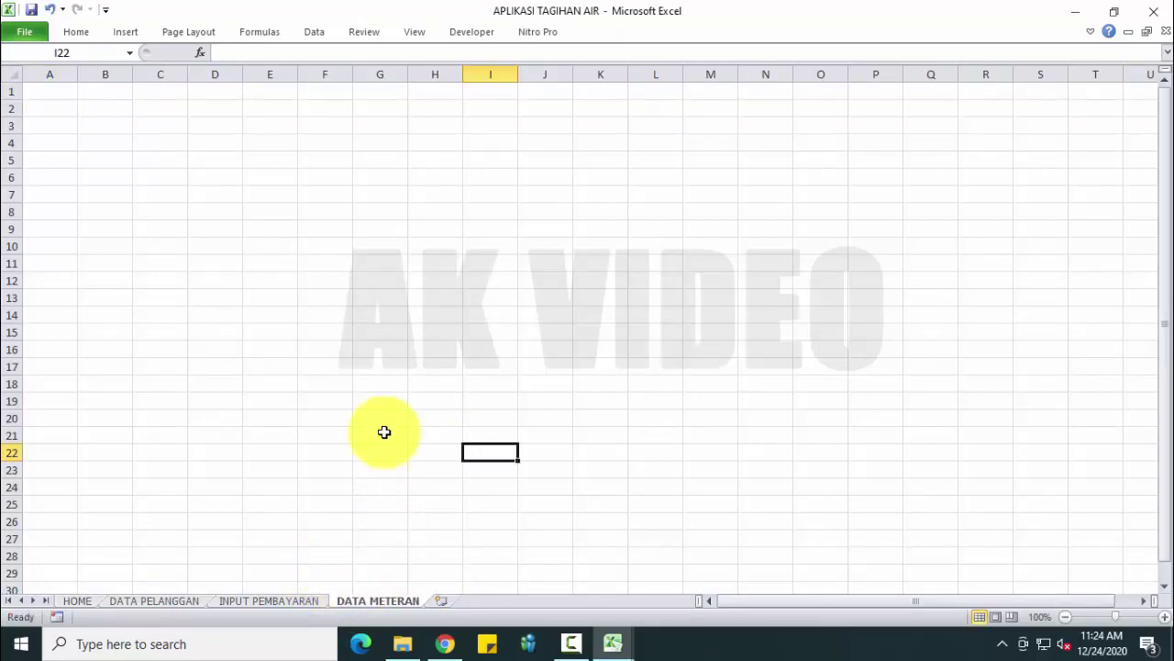
Insert another sheet named KWITANSI
{"action": "left_click", "coordinate": [79, 601]}
{"action": "left_click", "coordinate": [85, 447]}
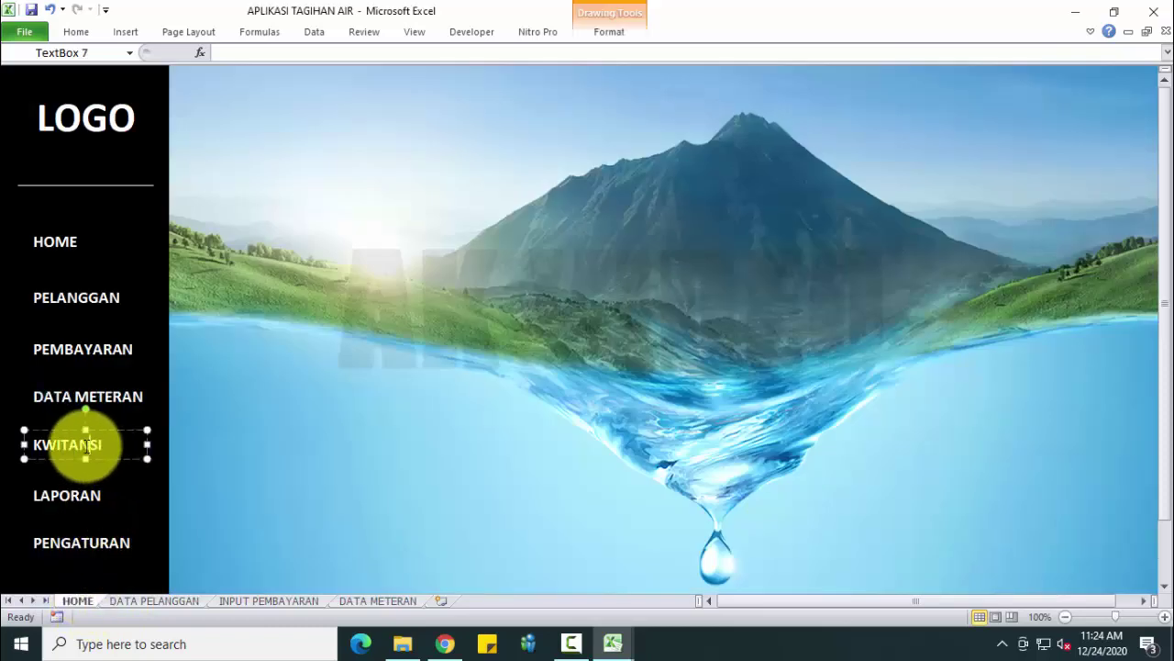
{"action": "left_click", "coordinate": [449, 602]}
{"action": "right_click", "coordinate": [447, 601]}
{"action": "left_click", "coordinate": [492, 449]}
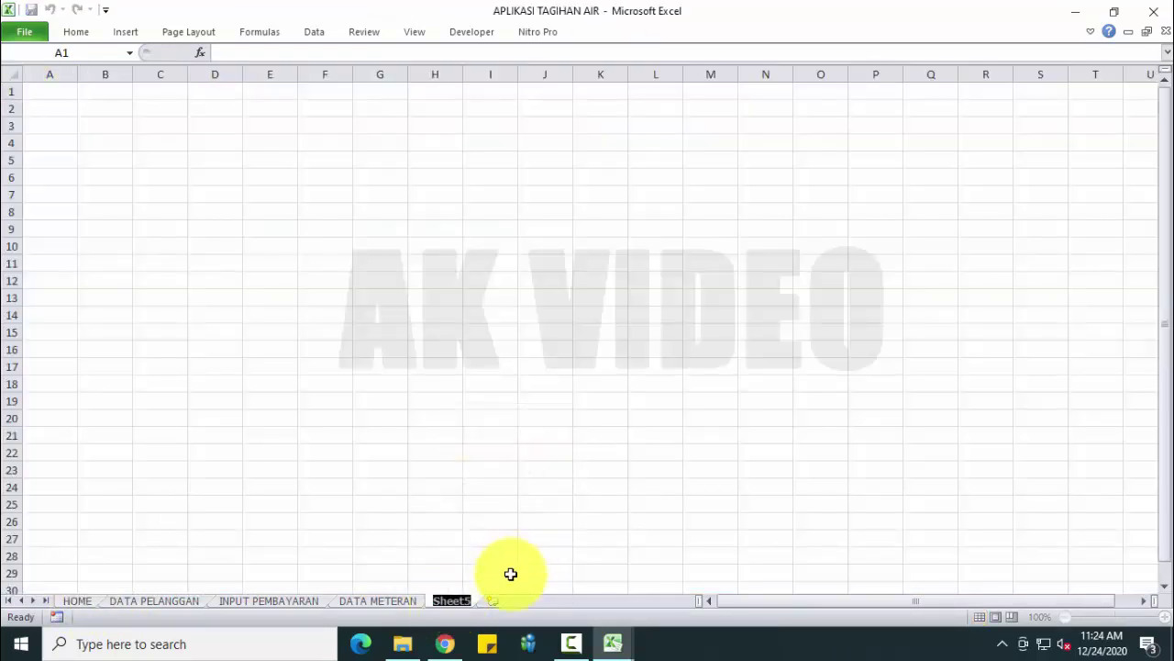
{"action": "type", "text": "KWITANSI"}
{"action": "left_click", "coordinate": [451, 502]}
Insert another sheet named LAPORAN by pasting the menu label text
{"action": "left_click", "coordinate": [79, 600]}
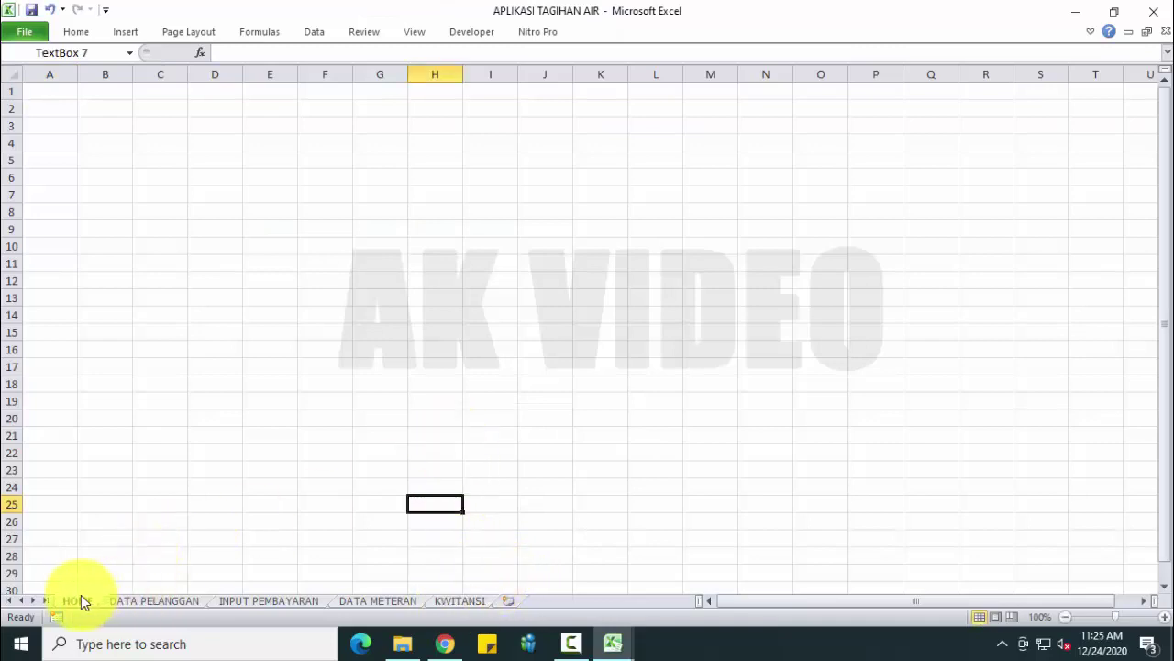
{"action": "double_click", "coordinate": [101, 488]}
{"action": "key", "text": "ctrl+c"}
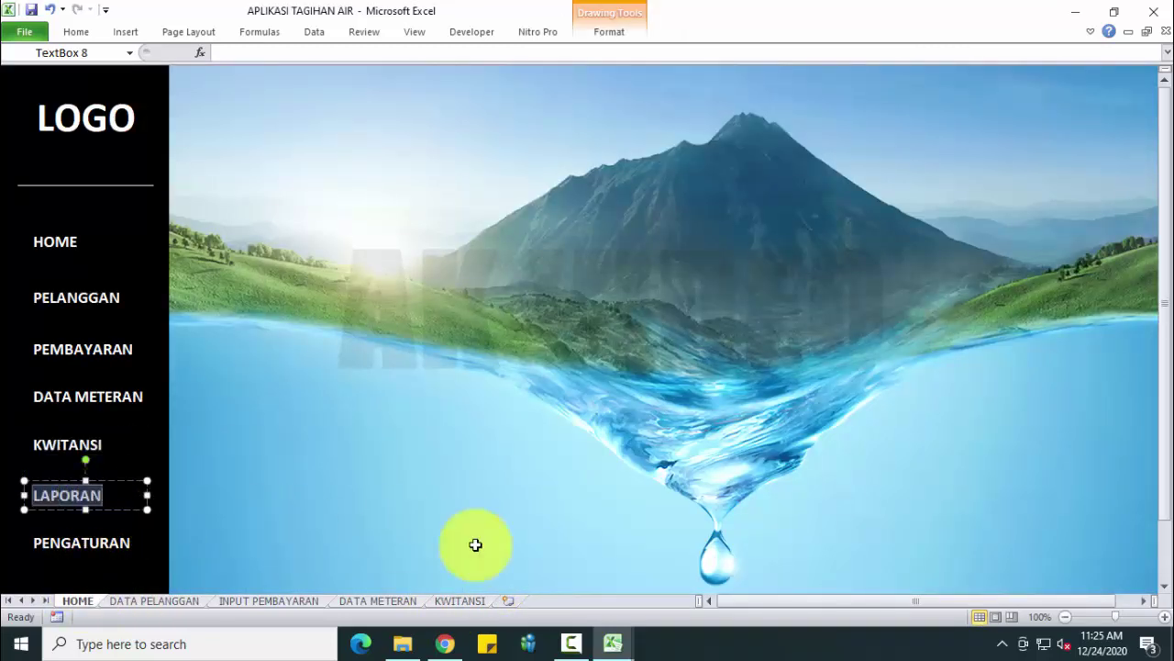
{"action": "left_click", "coordinate": [509, 601]}
{"action": "right_click", "coordinate": [502, 601]}
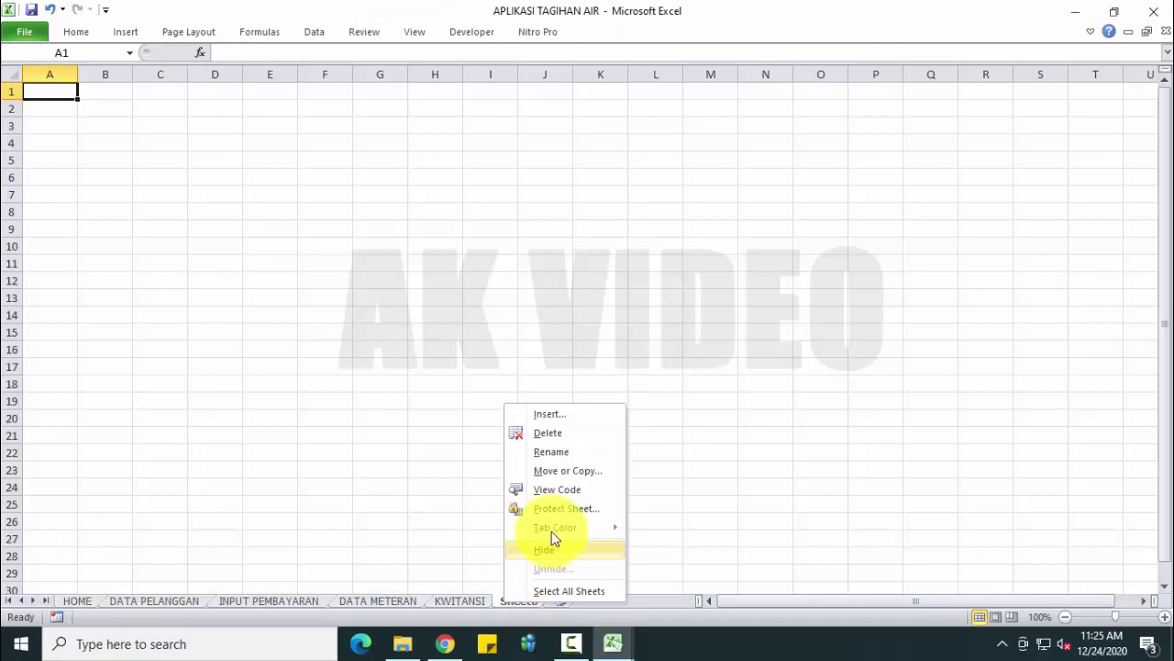
{"action": "left_click", "coordinate": [548, 453]}
{"action": "key", "text": "ctrl+v"}
{"action": "left_click", "coordinate": [270, 366]}
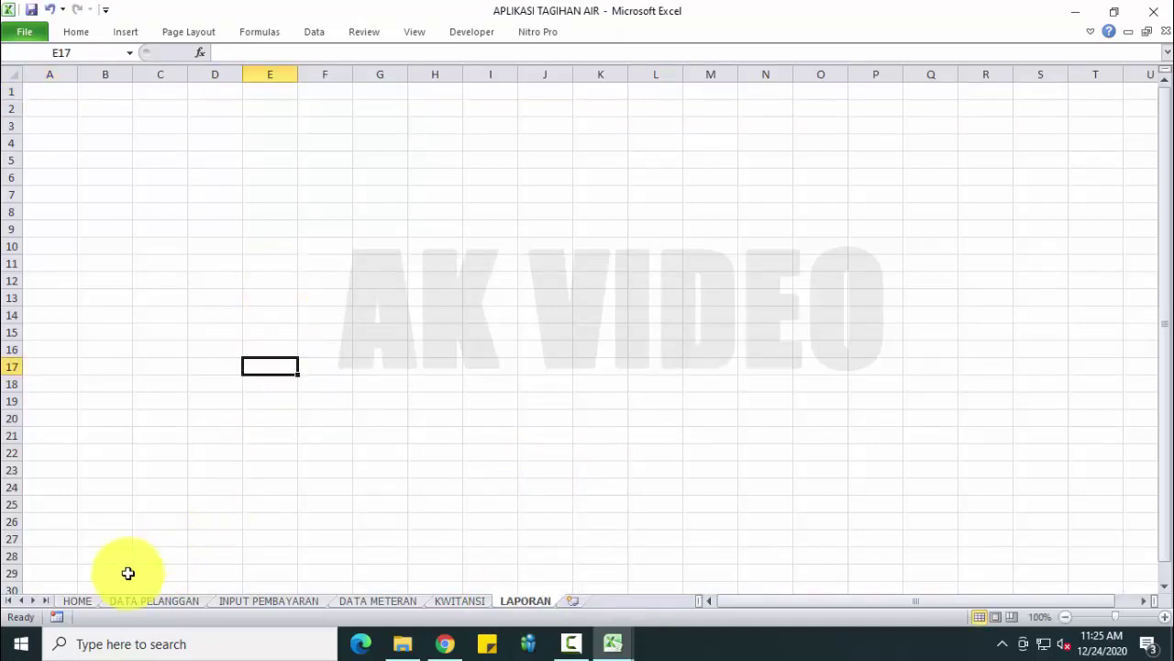
Insert a PENGATURAN sheet, then return to the HOME dashboard
{"action": "left_click", "coordinate": [69, 600]}
{"action": "double_click", "coordinate": [82, 542]}
{"action": "key", "text": "ctrl+c"}
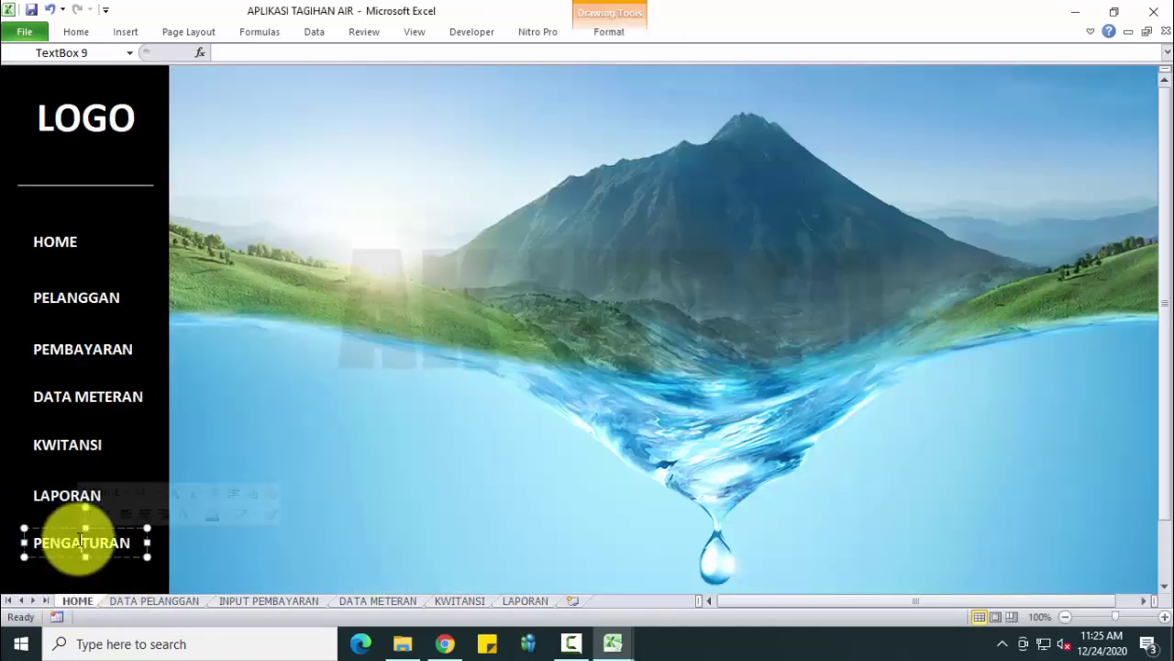
{"action": "left_click", "coordinate": [577, 601]}
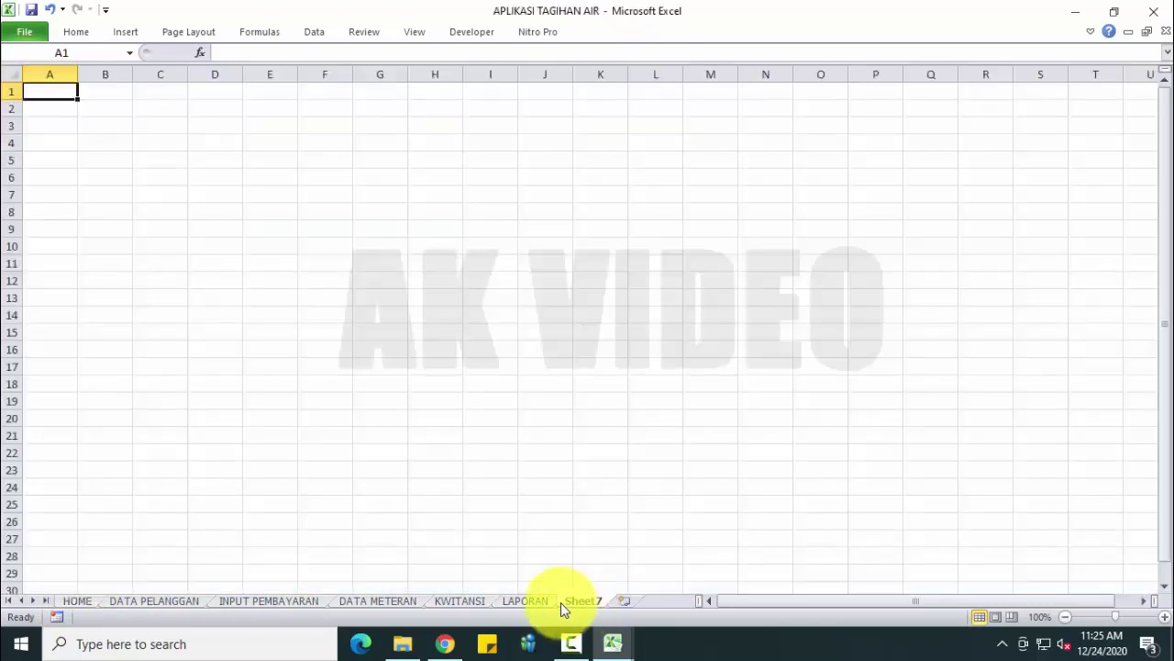
{"action": "right_click", "coordinate": [592, 602]}
{"action": "key", "text": "ctrl+v"}
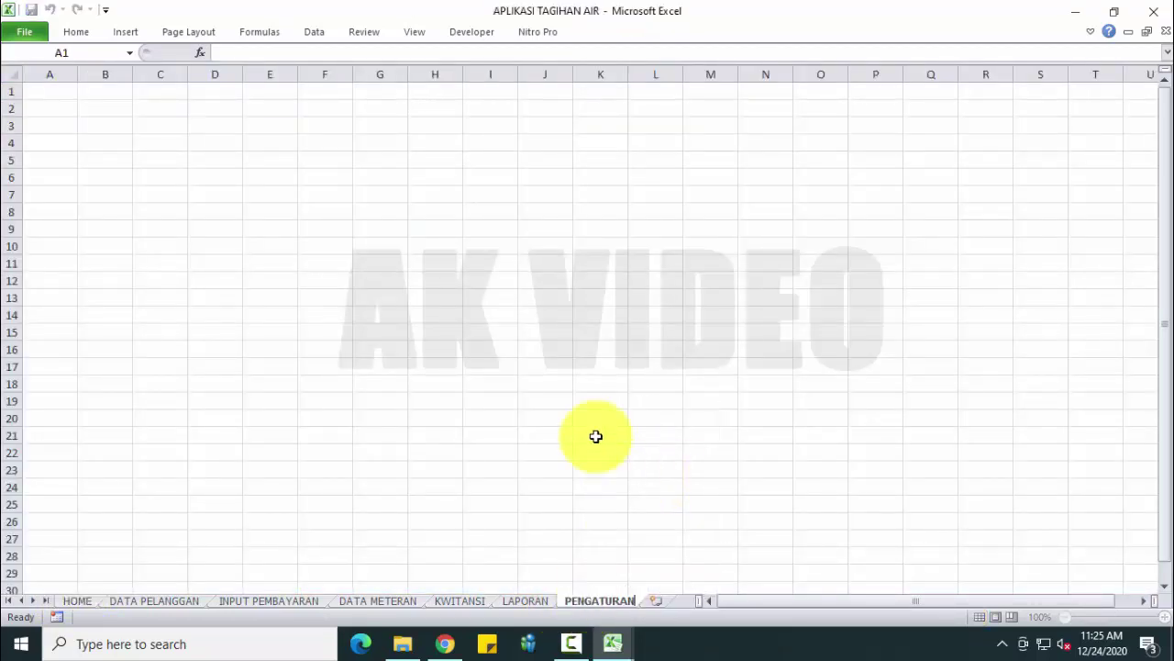
{"action": "left_click", "coordinate": [580, 401]}
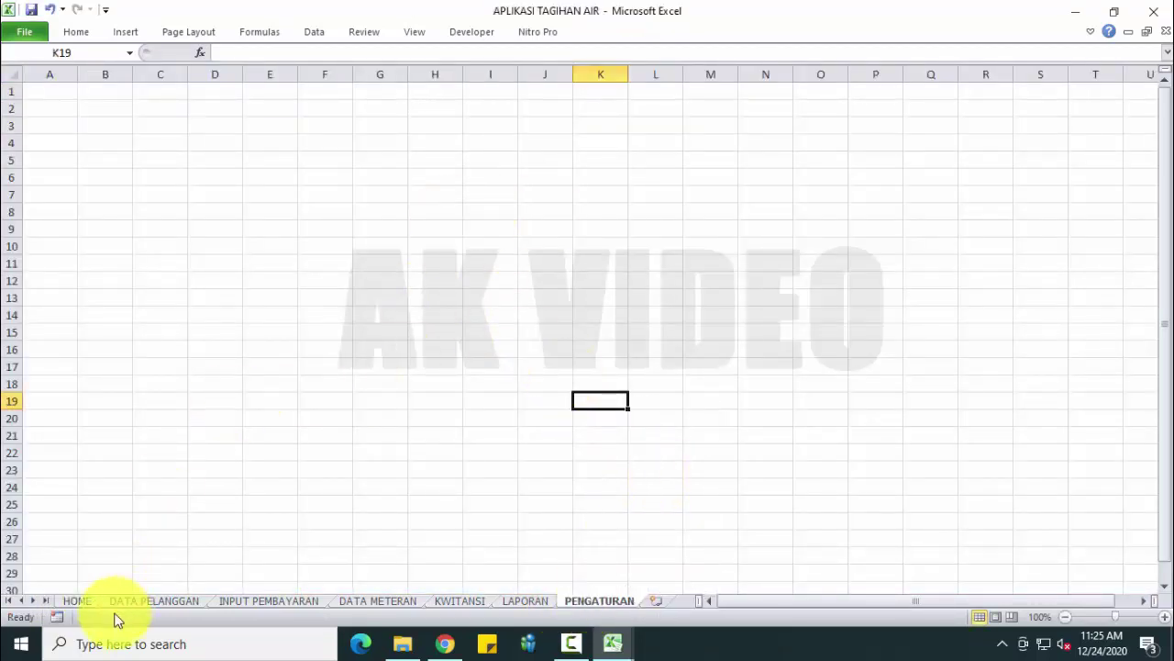
{"action": "left_click", "coordinate": [78, 600]}
{"action": "left_click", "coordinate": [367, 297]}
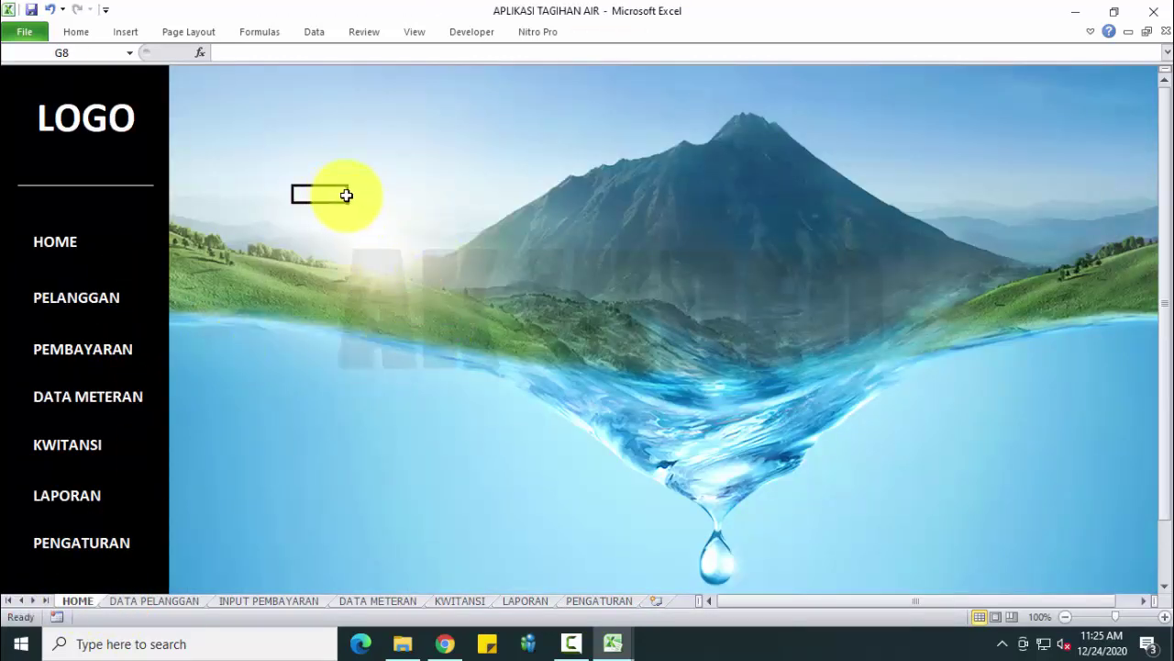
Place a one-line HELLO ADMIN greeting on the dashboard, duplicate it below, and start typing SELAMAT
{"action": "left_click_drag", "start_coordinate": [322, 191], "coordinate": [920, 480]}
{"action": "left_click", "coordinate": [1006, 414]}
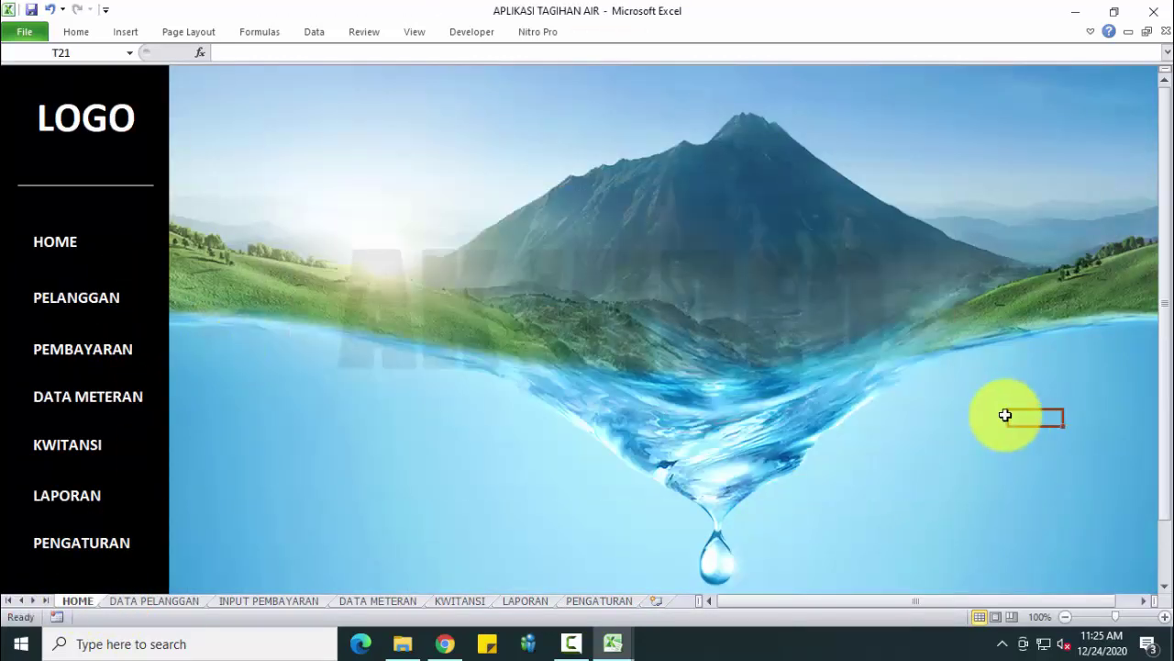
{"action": "left_click", "coordinate": [85, 246], "text": "ctrl"}
{"action": "mouse_move", "coordinate": [86, 256]}
{"action": "left_mouse_down"}
{"action": "mouse_move", "coordinate": [410, 352]}
{"action": "mouse_move", "coordinate": [349, 327]}
{"action": "left_mouse_up"}
{"action": "type", "text": "HELLO ADMIN"}
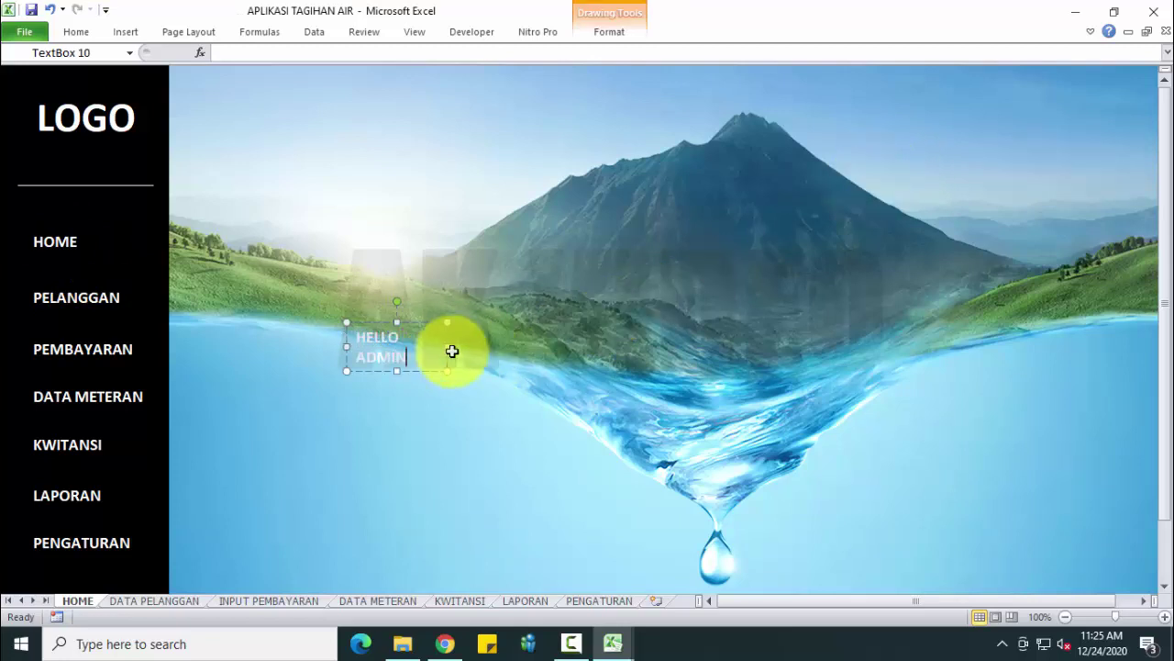
{"action": "left_click_drag", "start_coordinate": [448, 349], "coordinate": [755, 347]}
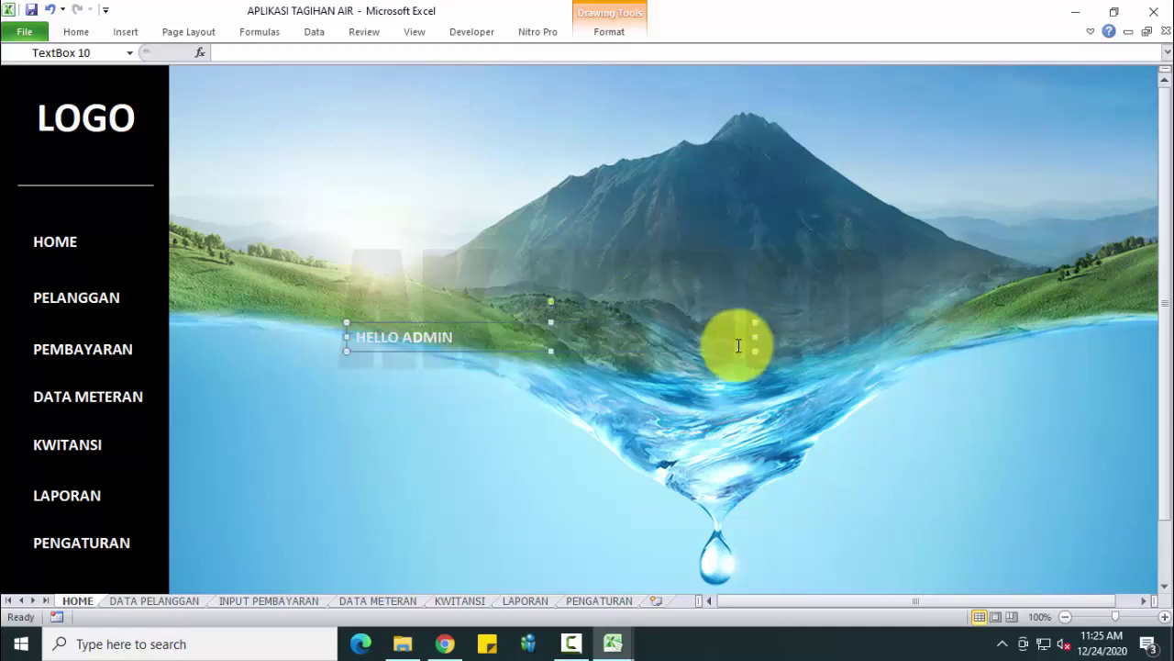
{"action": "left_click_drag", "start_coordinate": [385, 375], "coordinate": [385, 426], "text": "ctrl"}
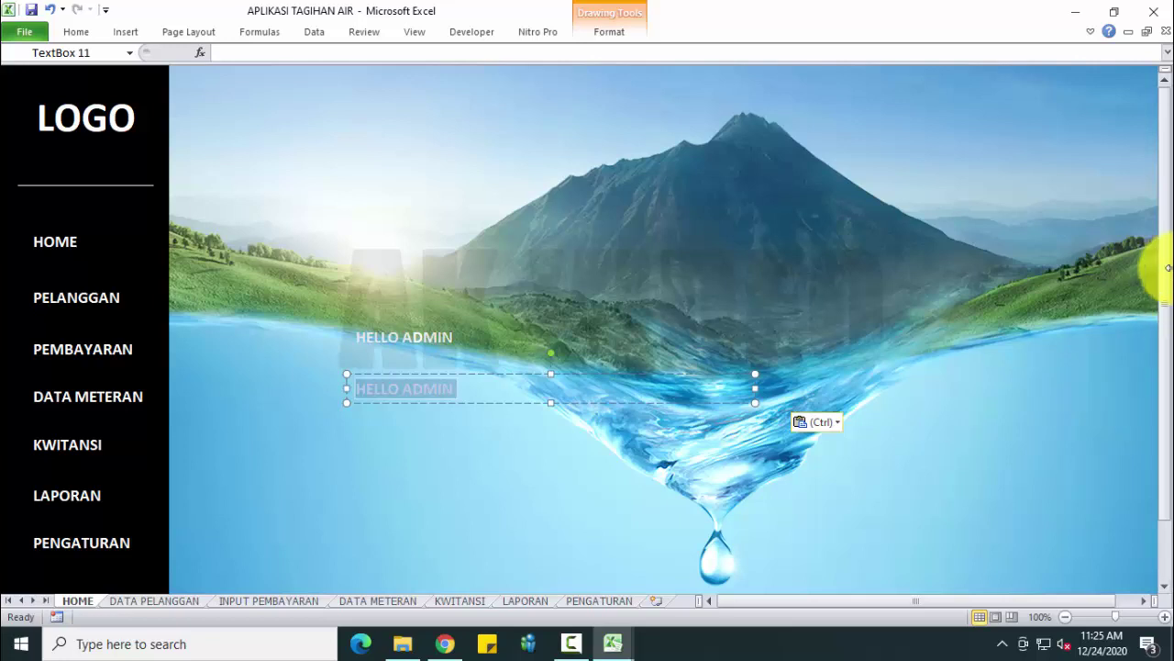
{"action": "type", "text": "SELAMAT DATANG DI A"}
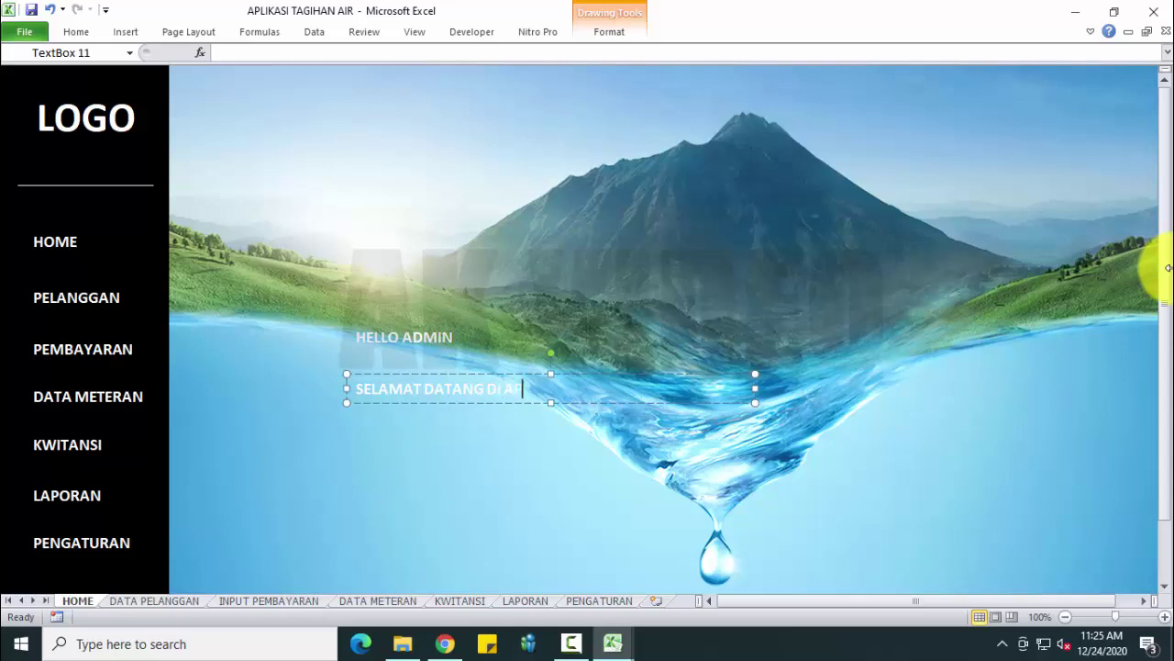
Finish the welcome line and insert PENGELOLAAN before PEMBAYARAN
{"action": "type", "text": "IKASI PEMBAYARAN AIR"}
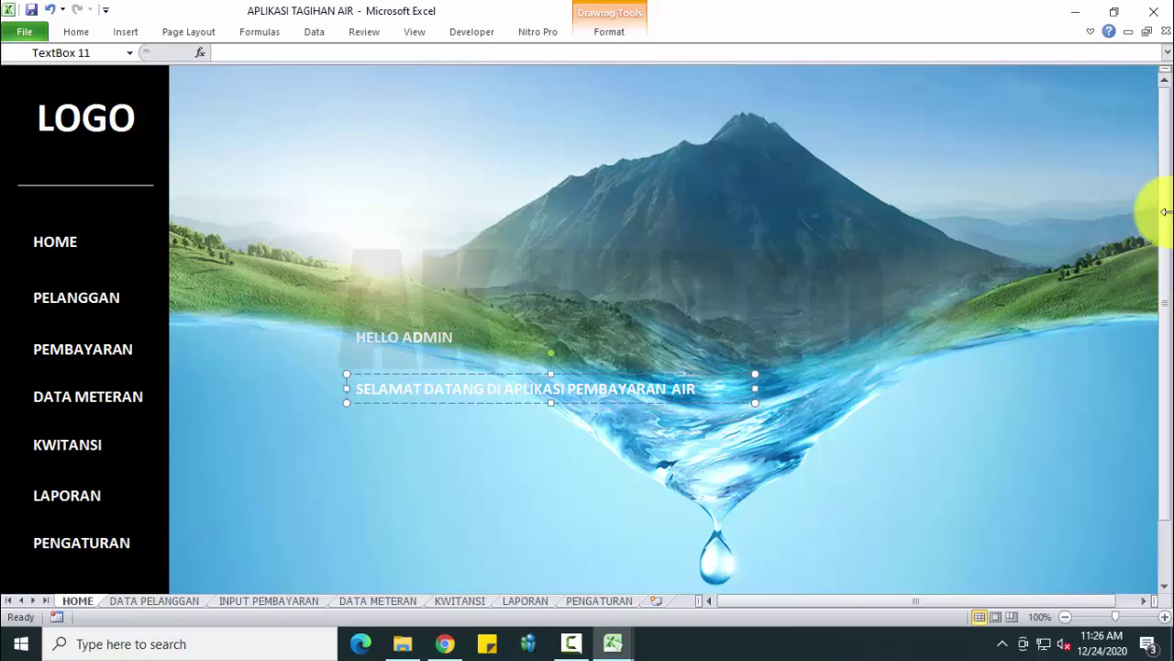
{"action": "left_click", "coordinate": [568, 388]}
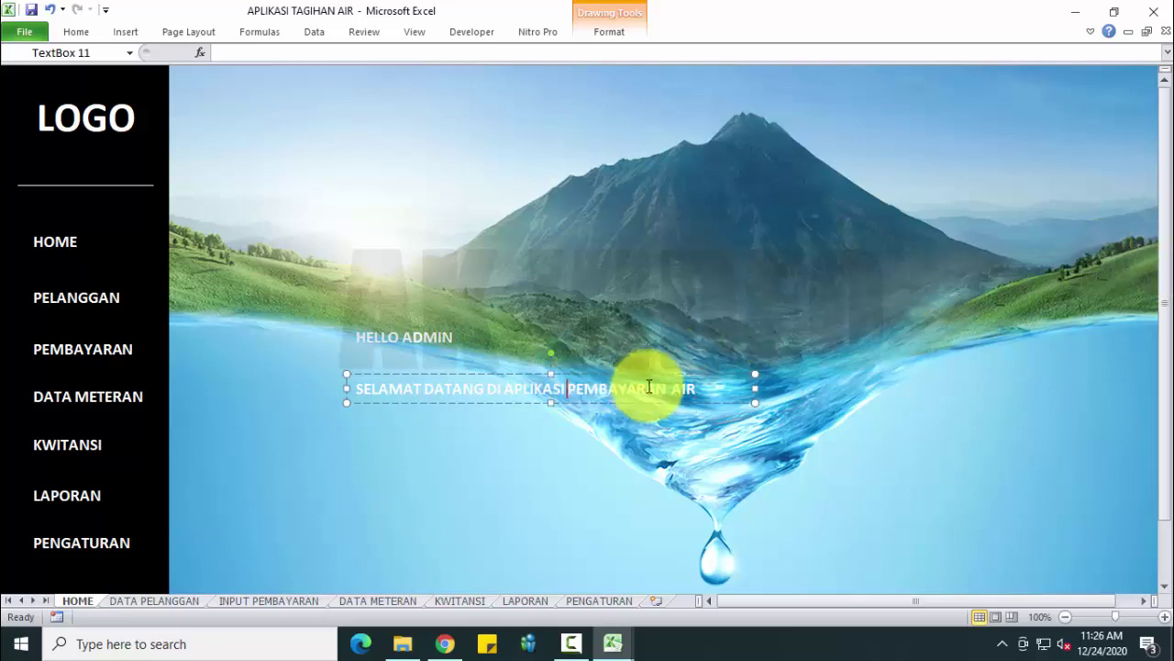
{"action": "type", "text": "PENGEL"}
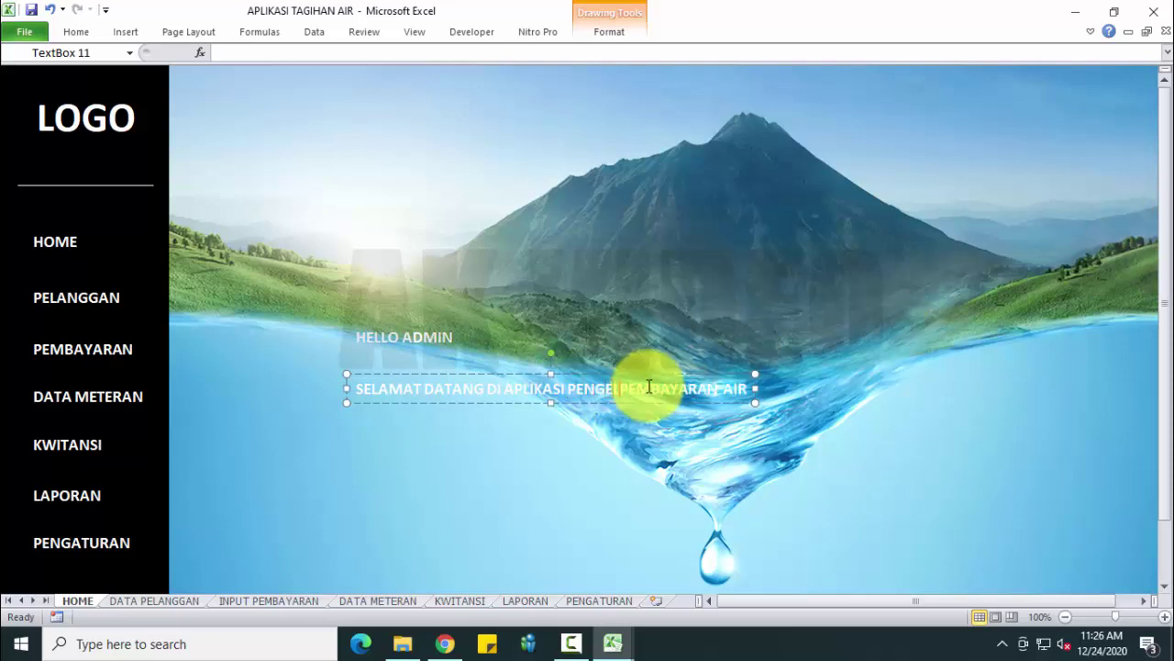
{"action": "type", "text": "OL"}
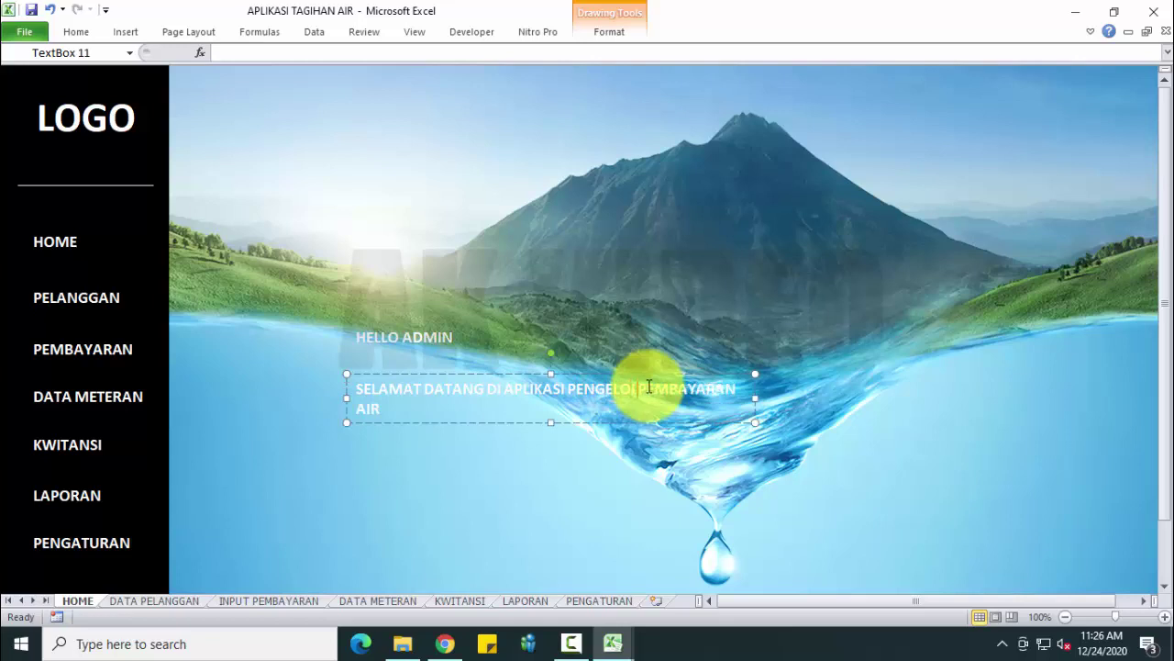
{"action": "type", "text": "AAN"}
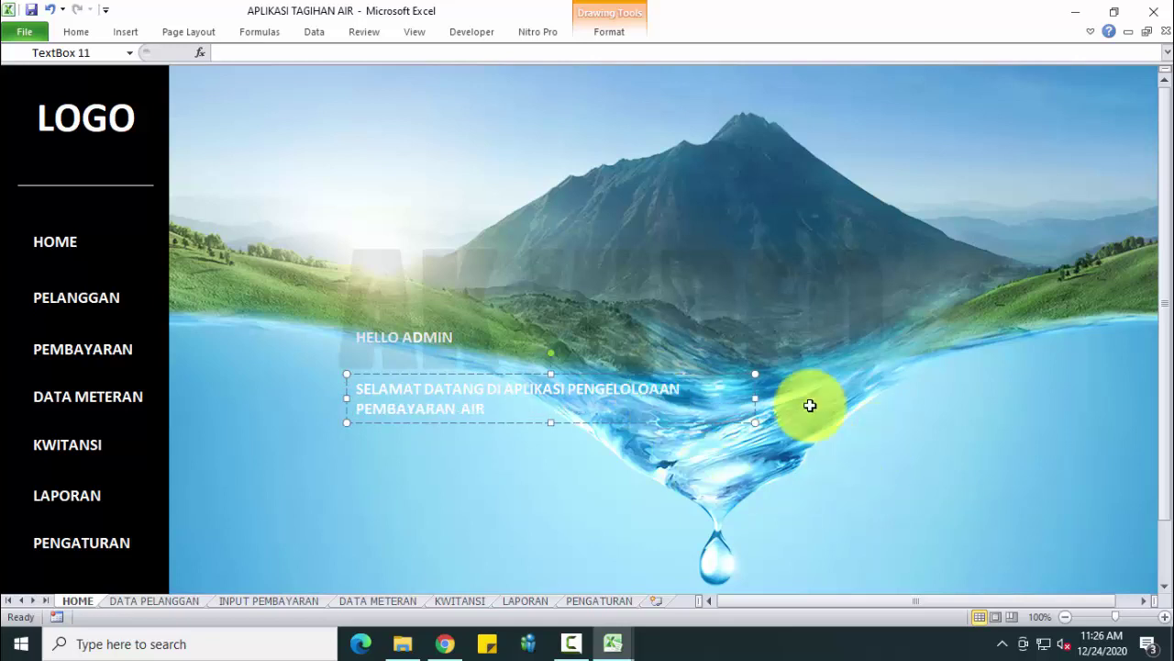
Widen the welcome box and format both greetings as 32-pt, non-bold Century Gothic
{"action": "left_click", "coordinate": [755, 391]}
{"action": "left_click_drag", "start_coordinate": [784, 400], "coordinate": [1046, 400]}
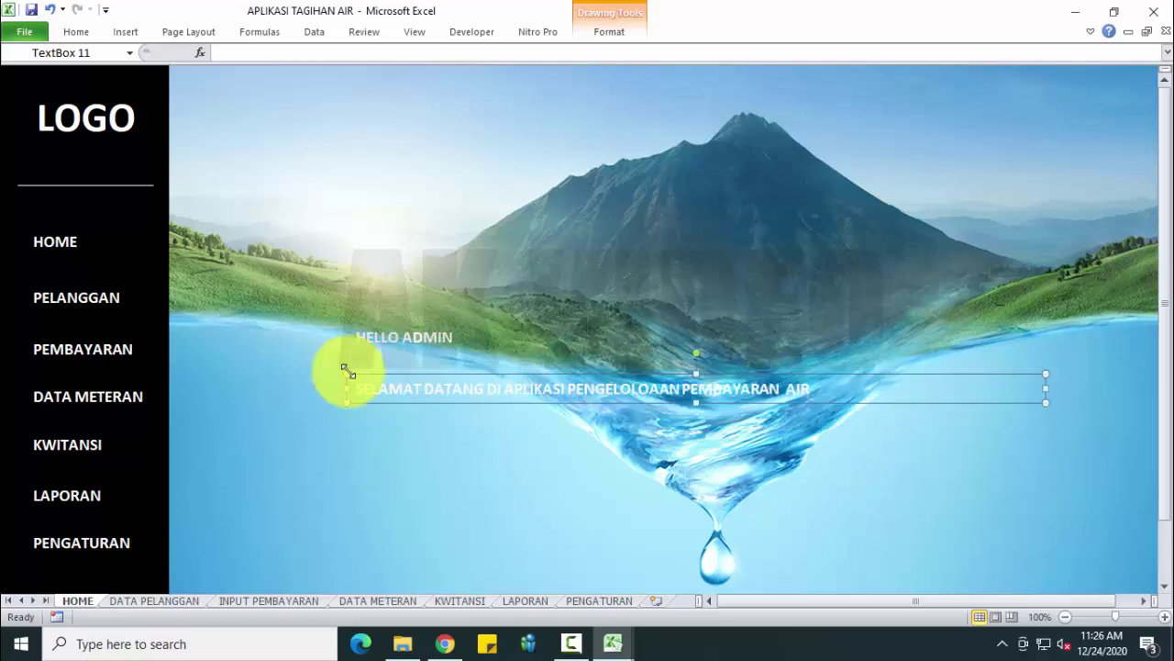
{"action": "left_click", "coordinate": [385, 337], "text": "shift"}
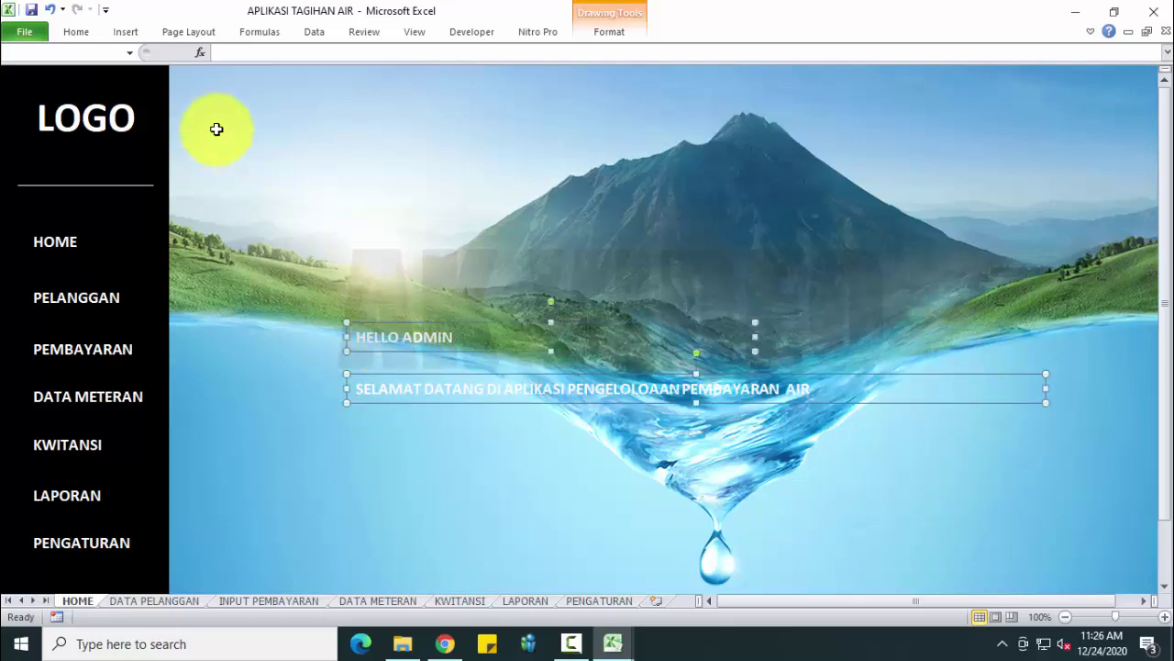
{"action": "left_click", "coordinate": [83, 35]}
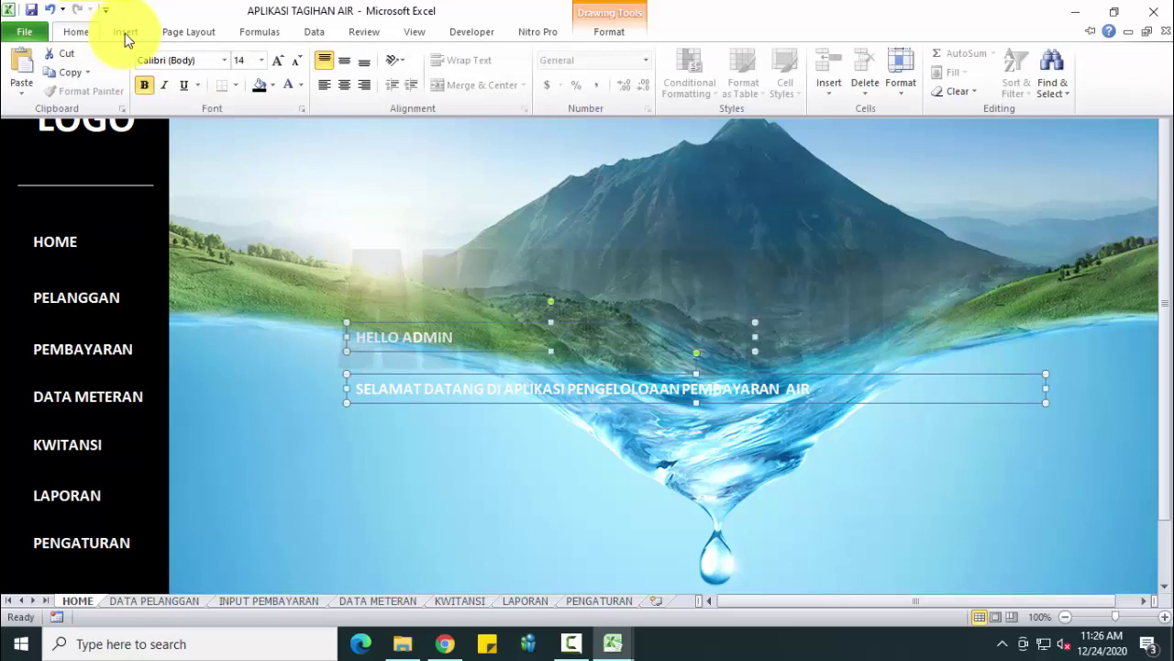
{"action": "left_click", "coordinate": [262, 60]}
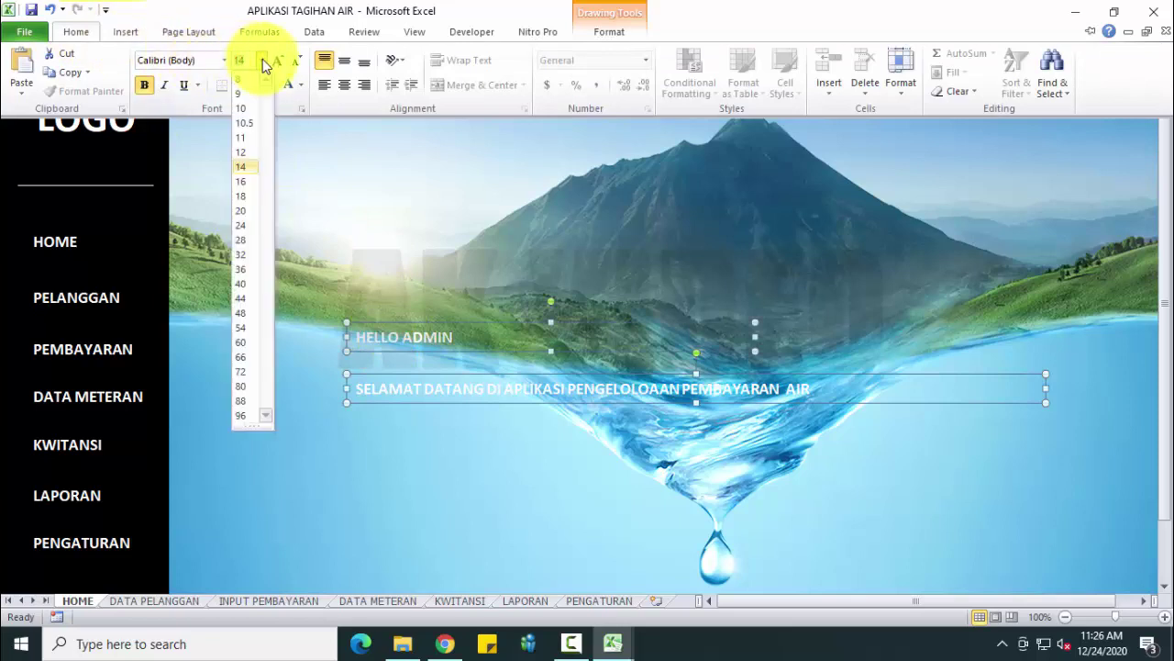
{"action": "left_click", "coordinate": [250, 255]}
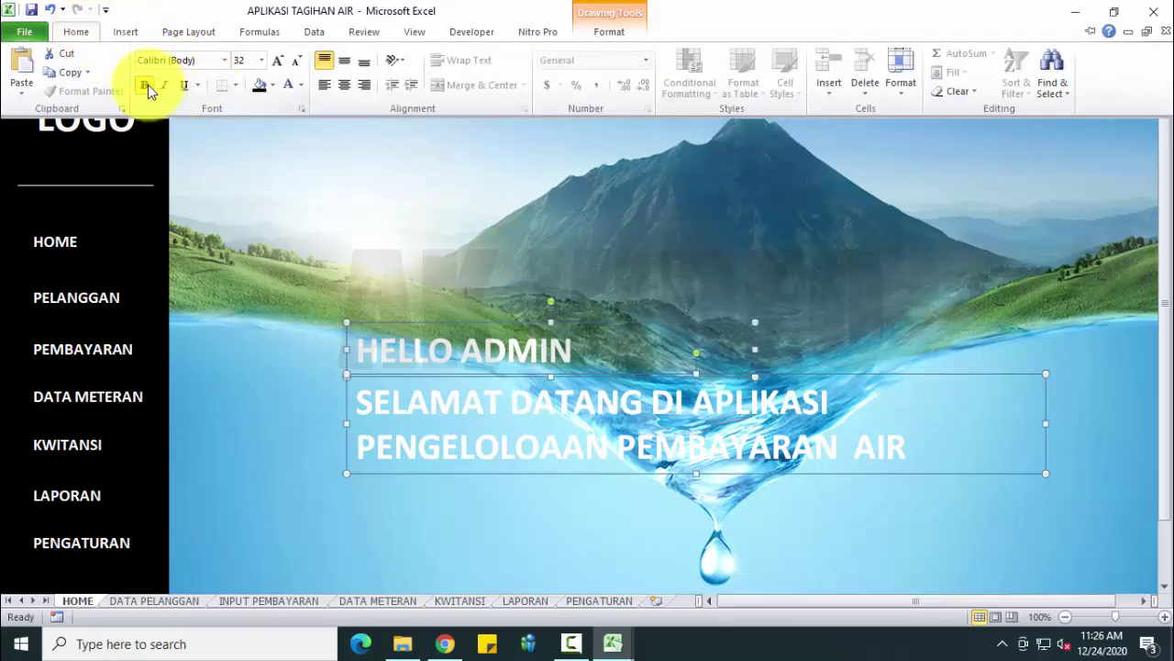
{"action": "left_click", "coordinate": [146, 84]}
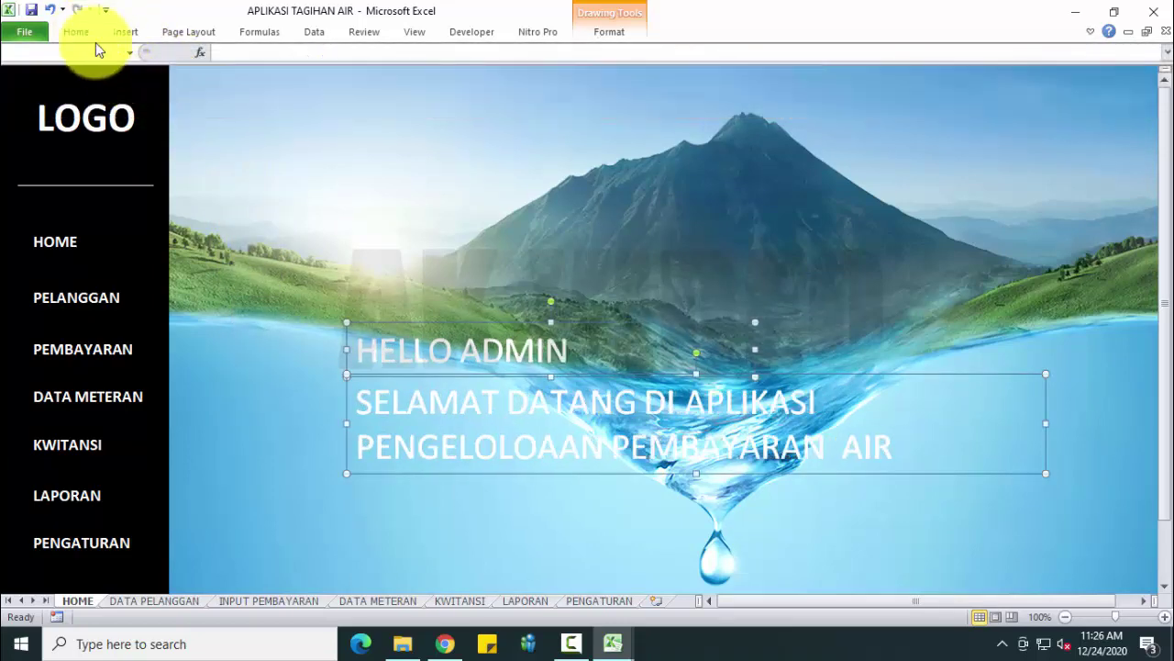
{"action": "left_click", "coordinate": [77, 32]}
{"action": "left_click", "coordinate": [166, 61]}
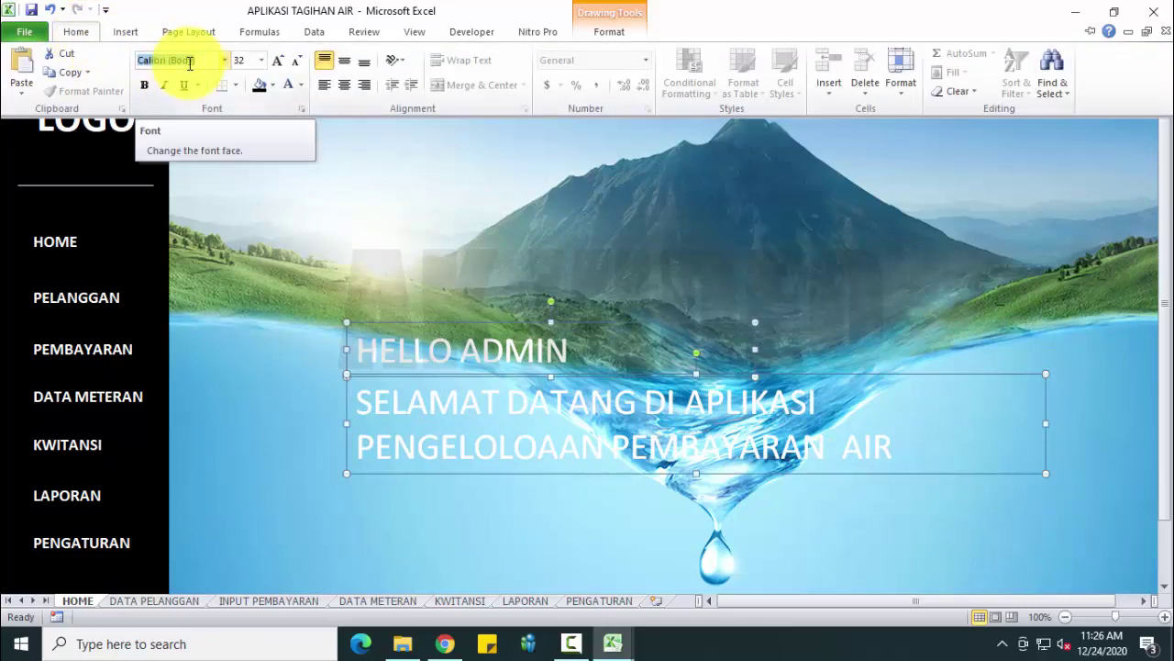
{"action": "type", "text": "Century Gothic"}
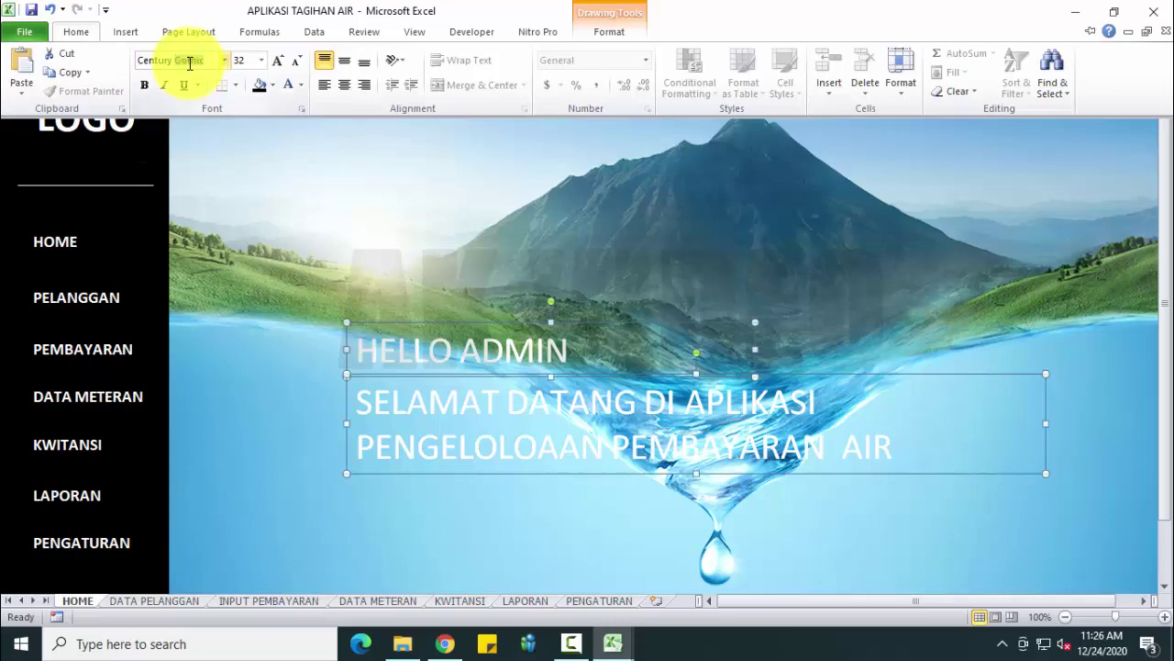
{"action": "key", "text": "Return"}
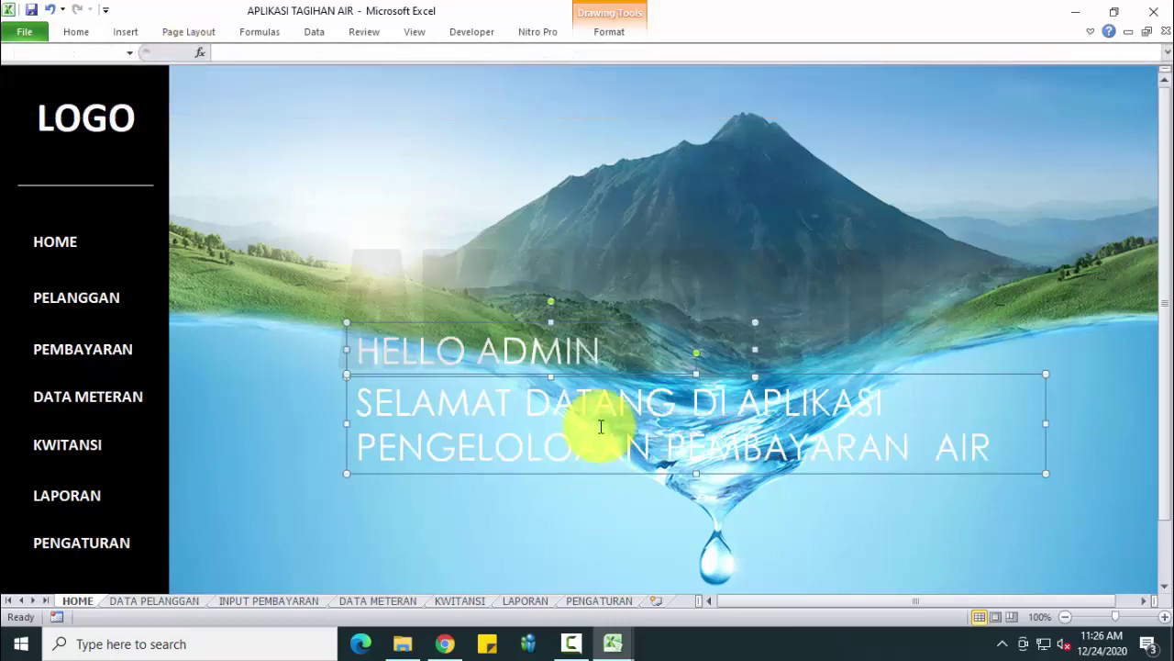
Move both greetings up-left and retype the first as 'Hello Admin,'
{"action": "mouse_move", "coordinate": [605, 321]}
{"action": "left_mouse_down"}
{"action": "mouse_move", "coordinate": [554, 261]}
{"action": "mouse_move", "coordinate": [359, 286]}
{"action": "left_mouse_up"}
{"action": "left_click", "coordinate": [587, 468]}
{"action": "left_click", "coordinate": [538, 272]}
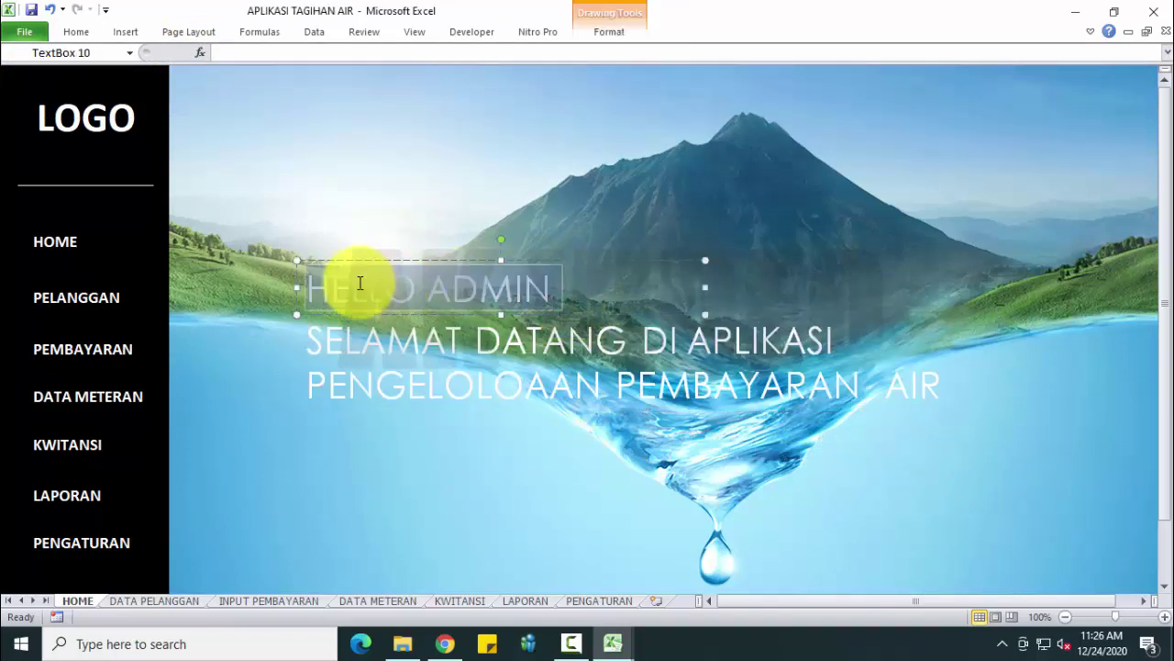
{"action": "type", "text": "He"}
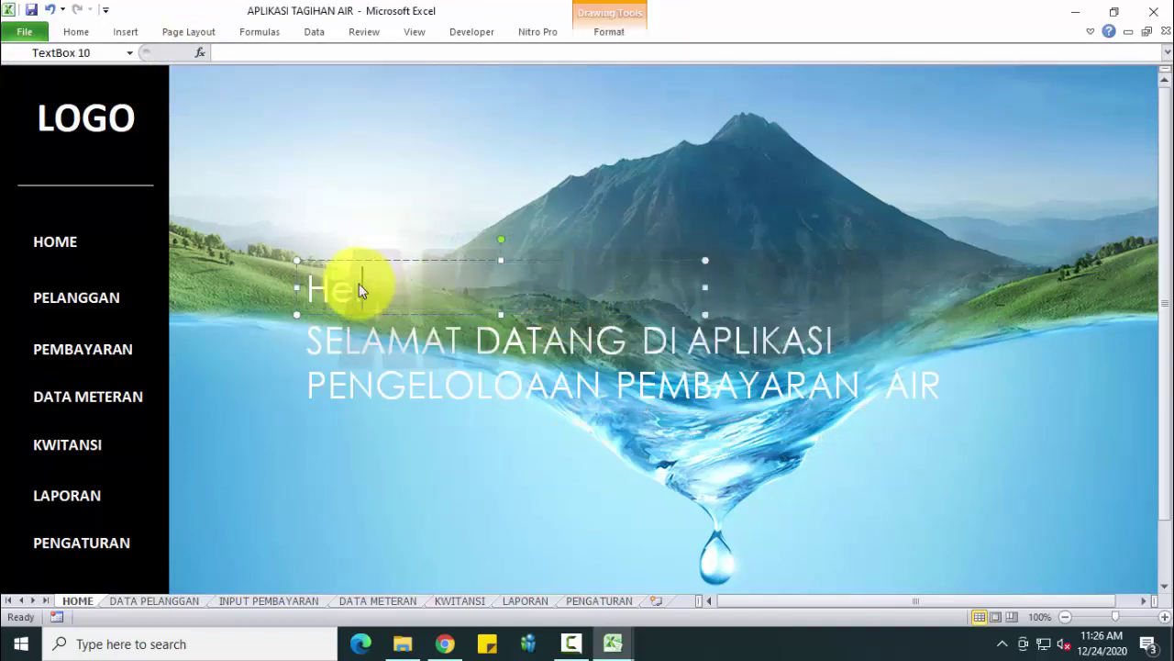
{"action": "type", "text": "llo A"}
{"action": "type", "text": "dmin,"}
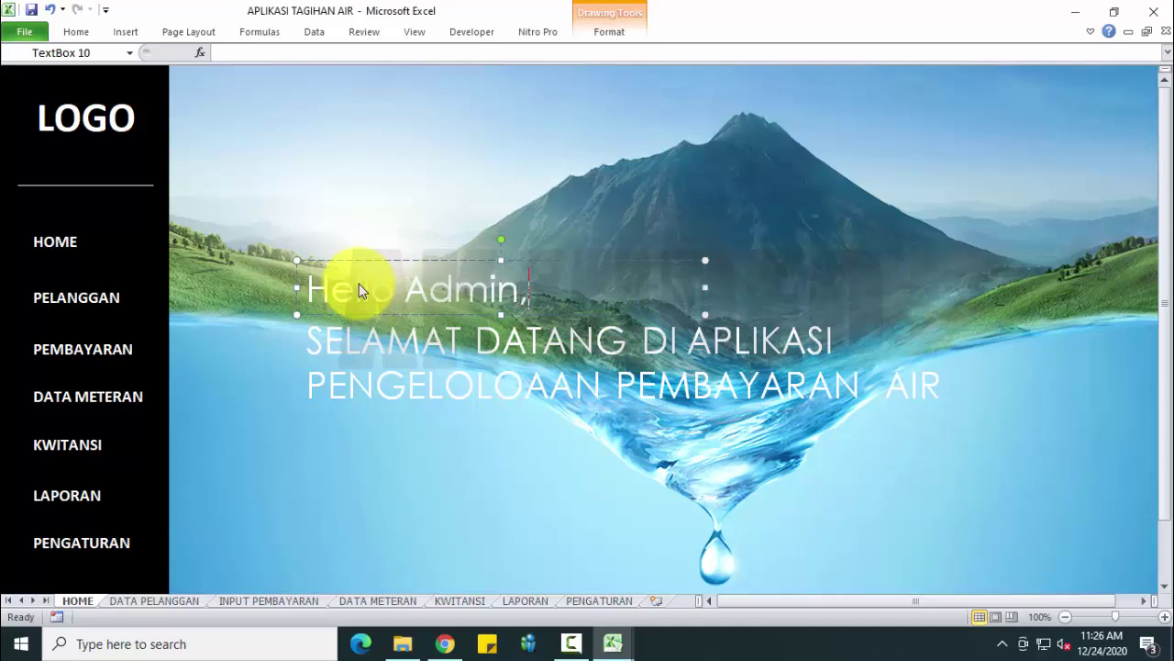
Retype the welcome line as 'Selamat Datang Di Aplikasi Pengelolaan Air' and widen it onto one line
{"action": "left_click", "coordinate": [385, 341]}
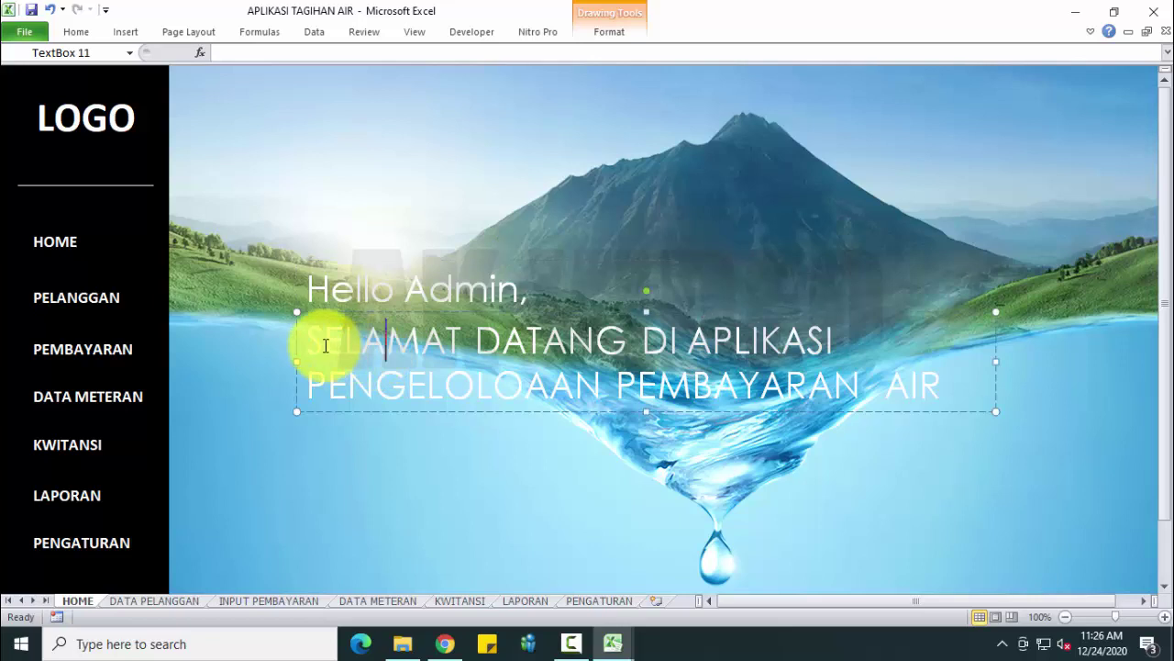
{"action": "mouse_move", "coordinate": [356, 342]}
{"action": "left_mouse_down"}
{"action": "mouse_move", "coordinate": [311, 342]}
{"action": "mouse_move", "coordinate": [948, 371]}
{"action": "left_mouse_up"}
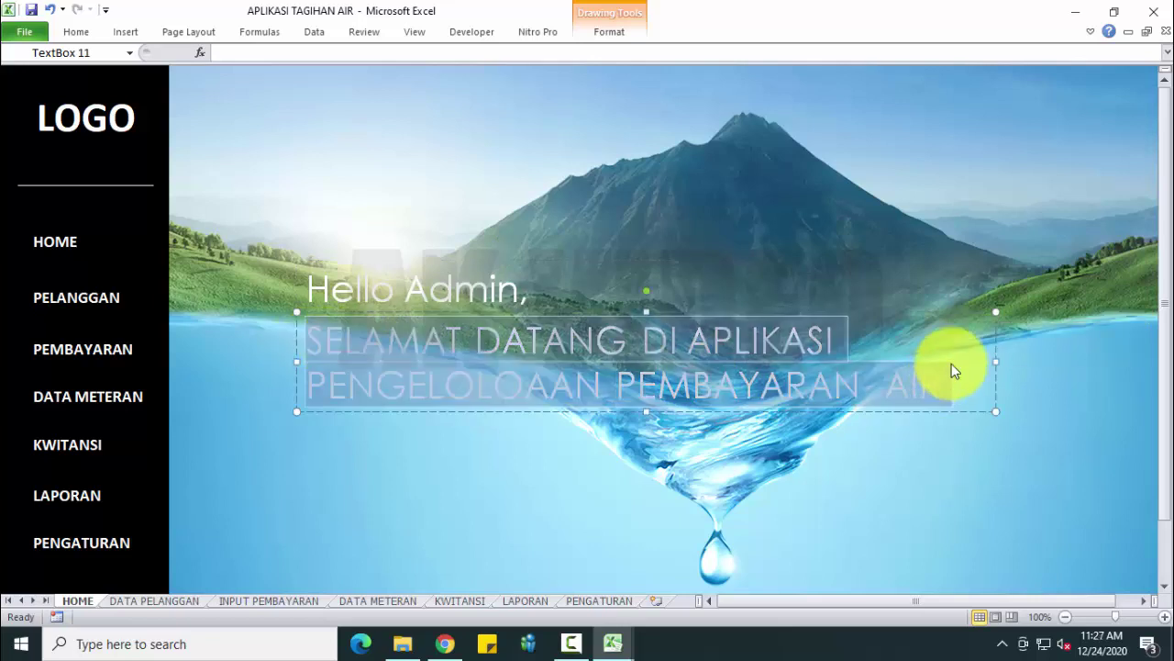
{"action": "type", "text": "Selamat"}
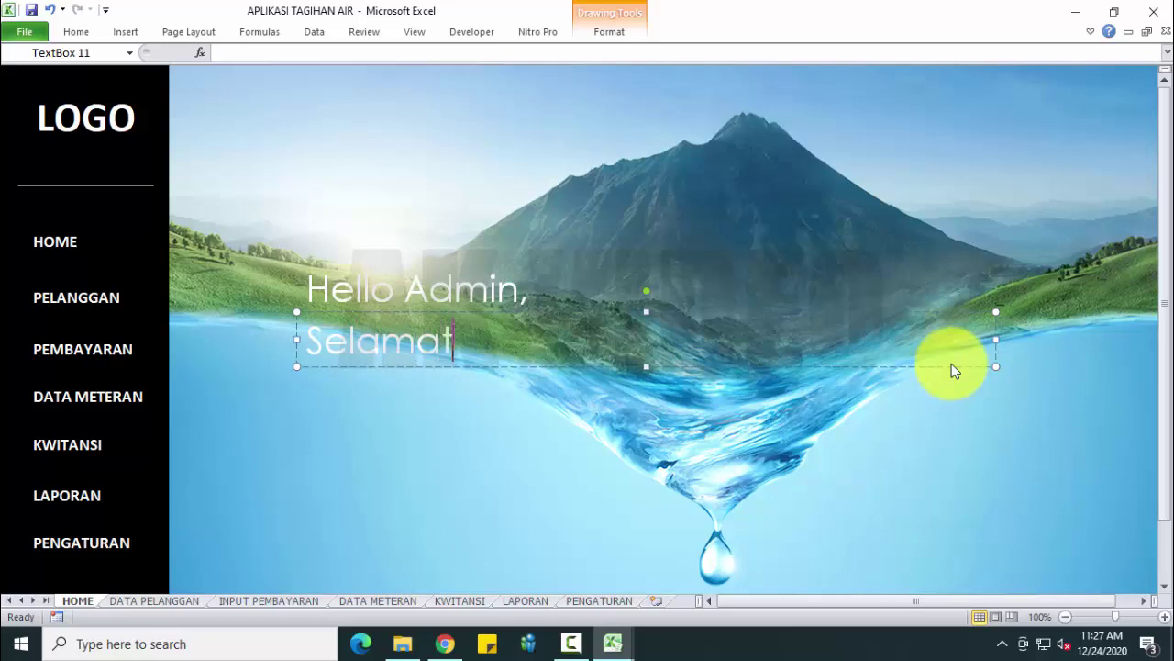
{"action": "type", "text": "Datang"}
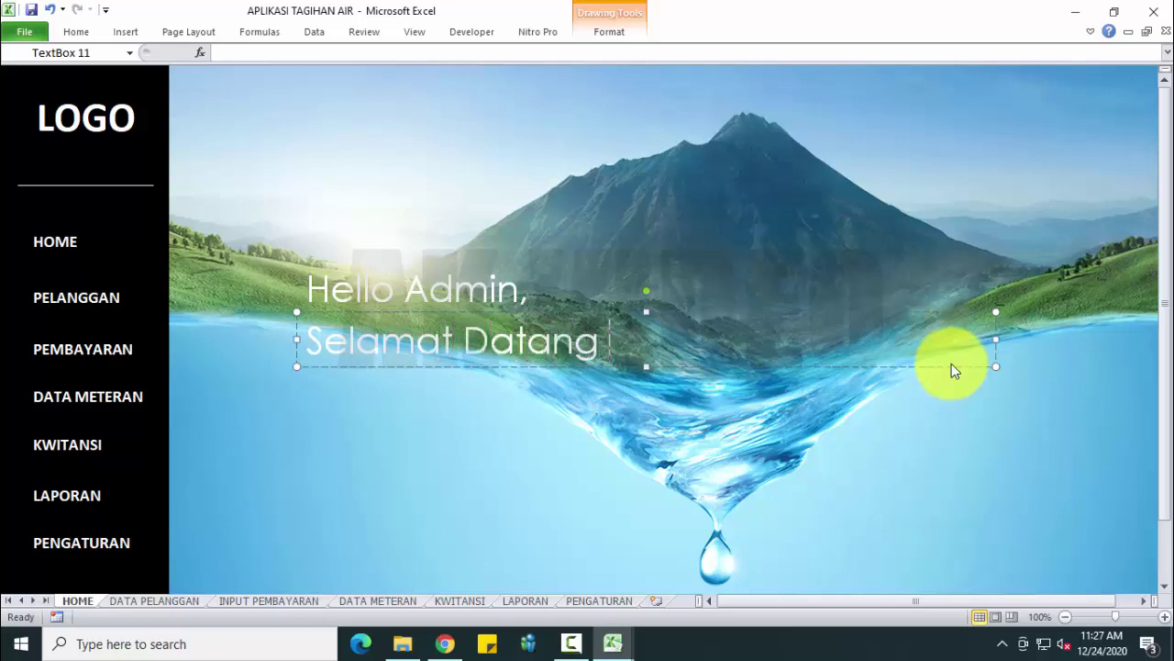
{"action": "type", "text": " Di"}
{"action": "type", "text": " Ap"}
{"action": "type", "text": "kasi "}
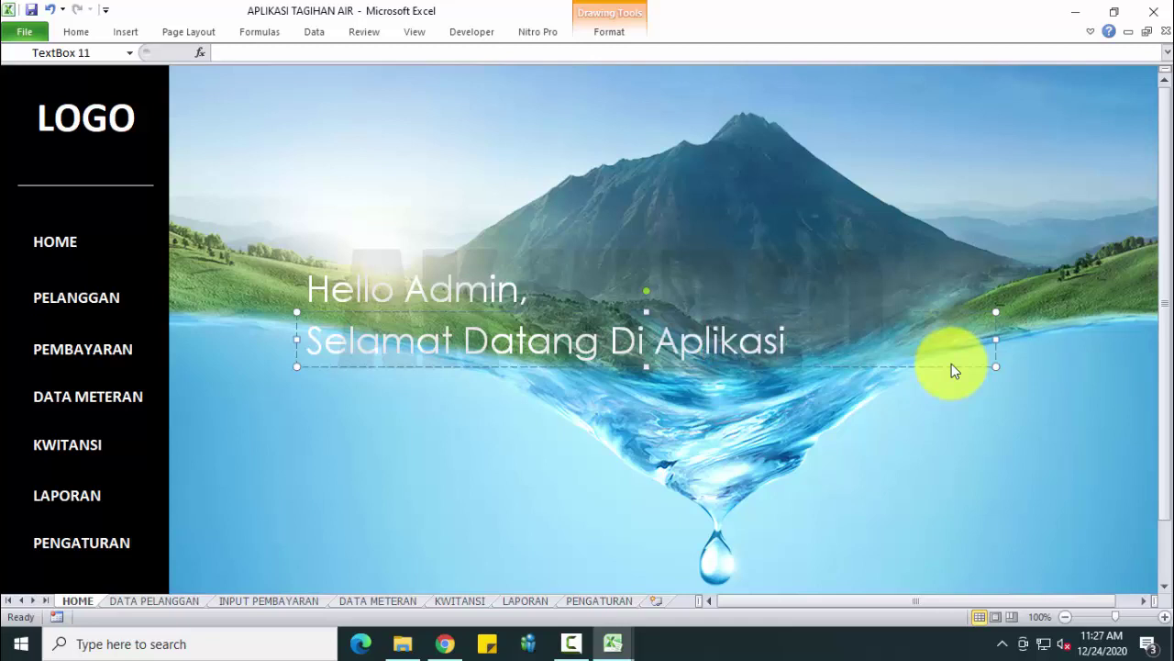
{"action": "type", "text": "penge"}
{"action": "key", "text": "BackSpace"}
{"action": "key", "text": "BackSpace"}
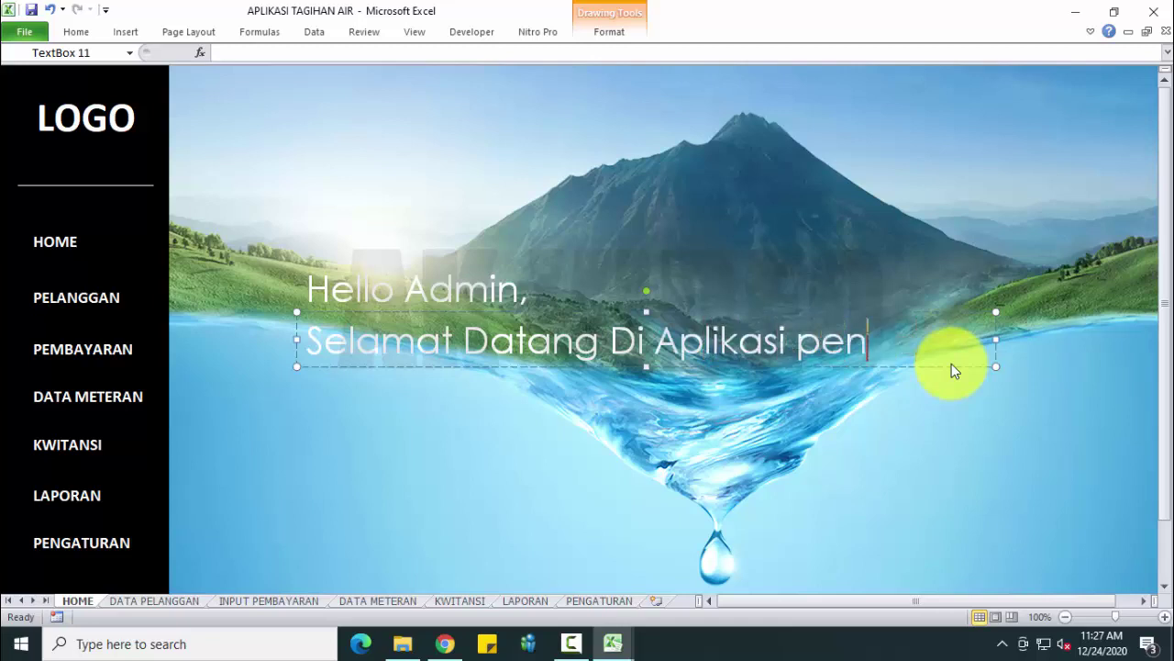
{"action": "key", "text": "BackSpace"}
{"action": "key", "text": "BackSpace"}
{"action": "type", "text": "E"}
{"action": "key", "text": "BackSpace"}
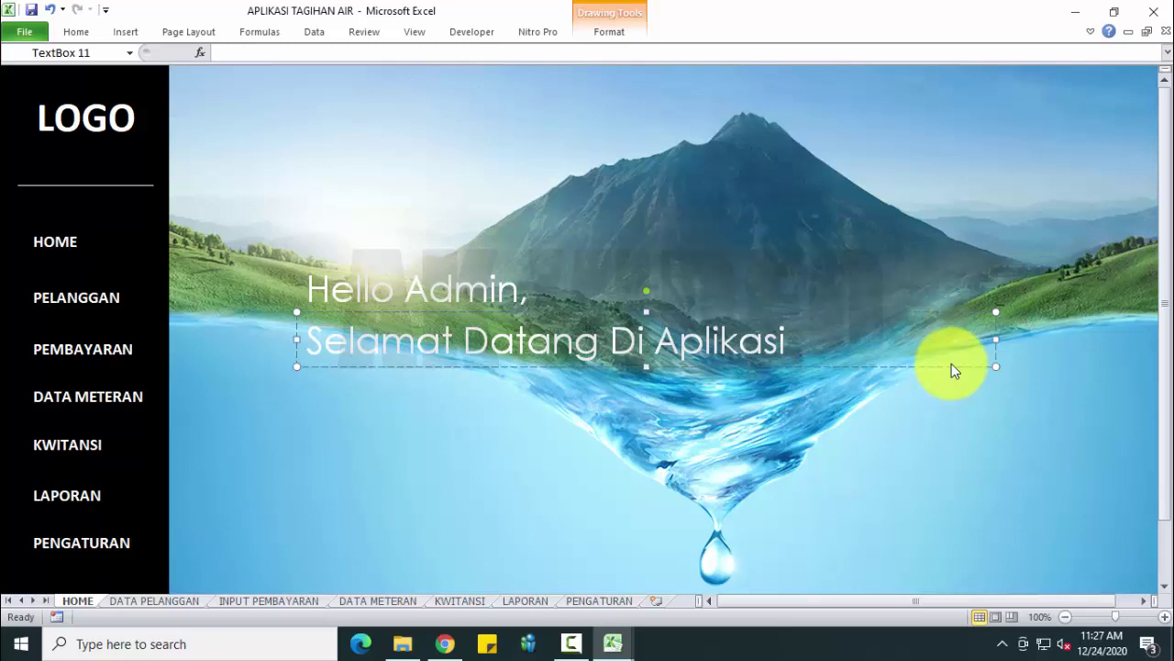
{"action": "type", "text": "Peng"}
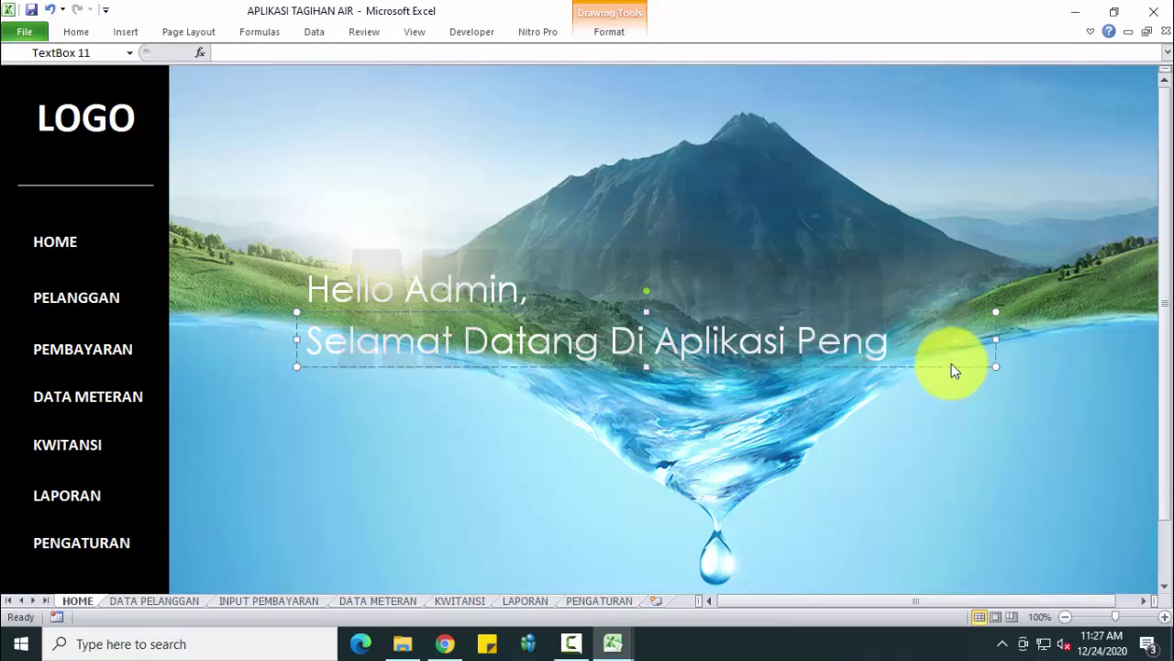
{"action": "type", "text": "elolaa"}
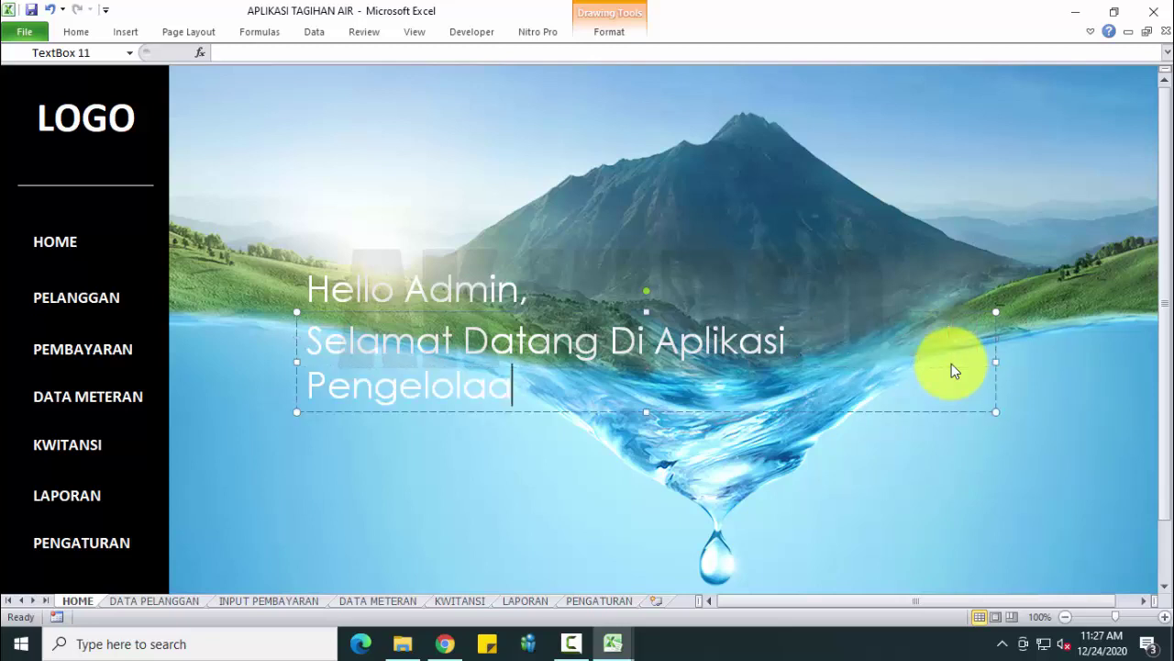
{"action": "type", "text": "n "}
{"action": "type", "text": "a"}
{"action": "key", "text": "BackSpace"}
{"action": "type", "text": "Air"}
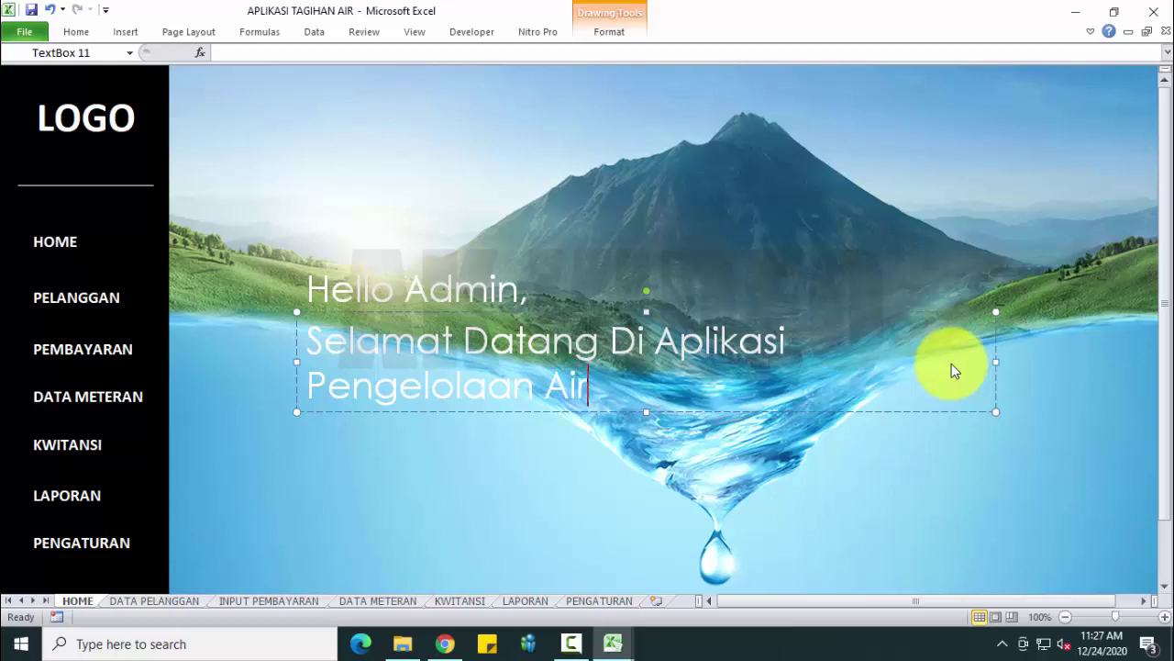
{"action": "left_click_drag", "start_coordinate": [999, 360], "coordinate": [1133, 358]}
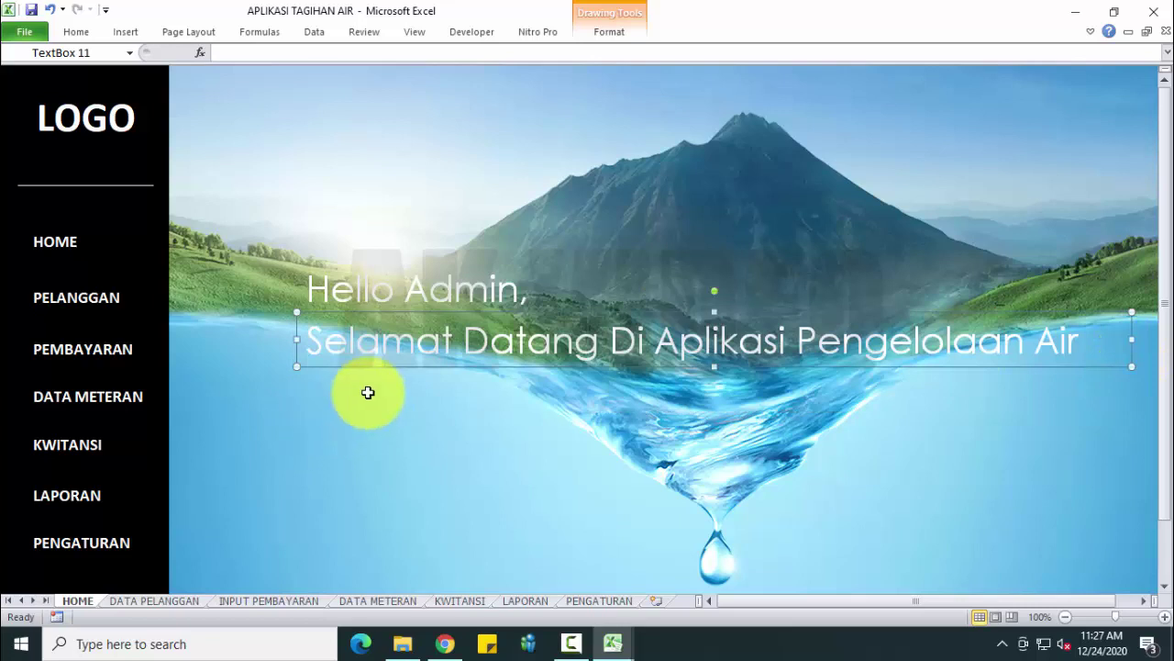
Duplicate the welcome box and change the copy's text to 'PT. Karyadi Makmur'
{"action": "key", "text": "ctrl+c"}
{"action": "key", "text": "ctrl+v"}
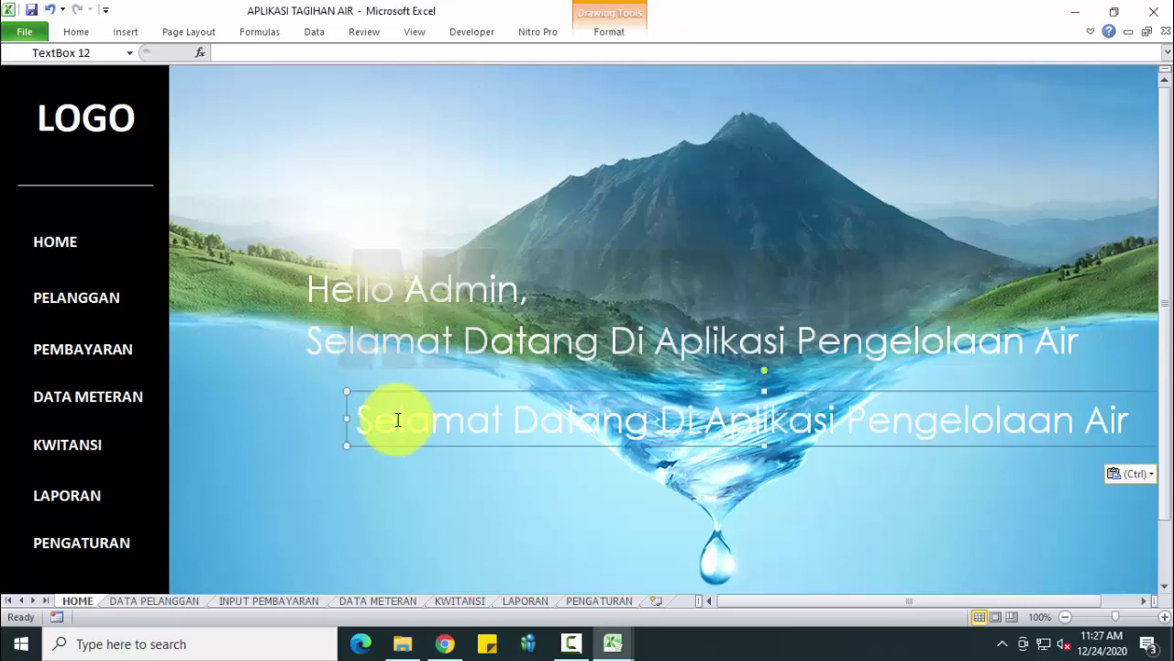
{"action": "left_click_drag", "start_coordinate": [355, 418], "coordinate": [1143, 409]}
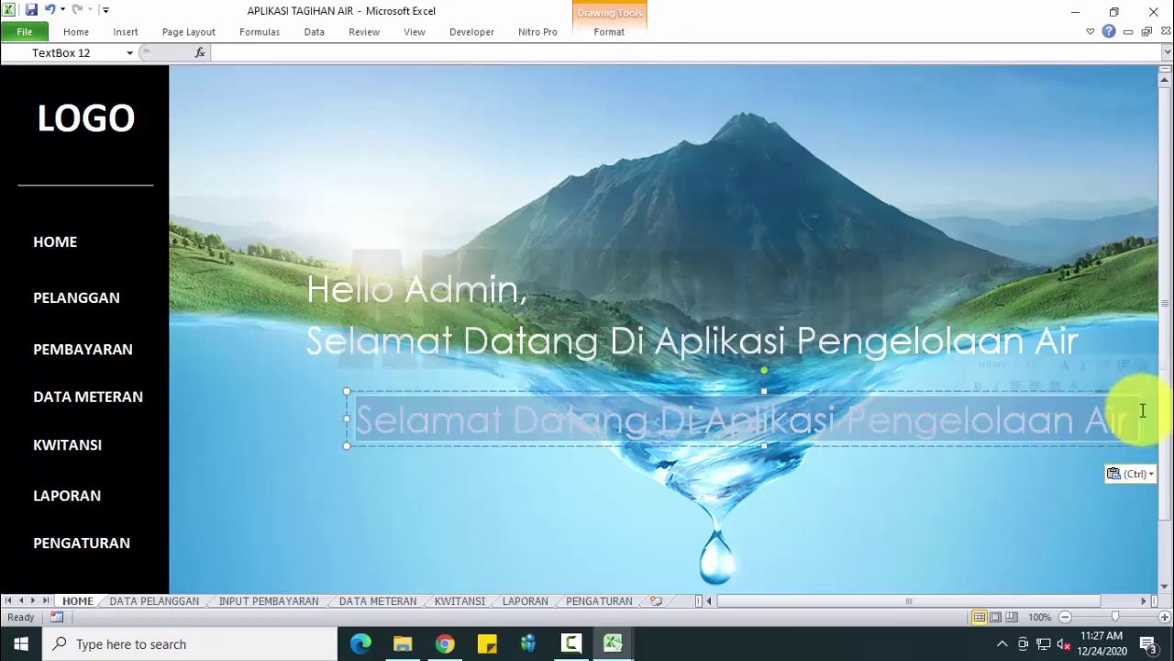
{"action": "type", "text": "pt,"}
{"action": "key", "text": "BackSpace"}
{"action": "key", "text": "BackSpace"}
{"action": "key", "text": "Left"}
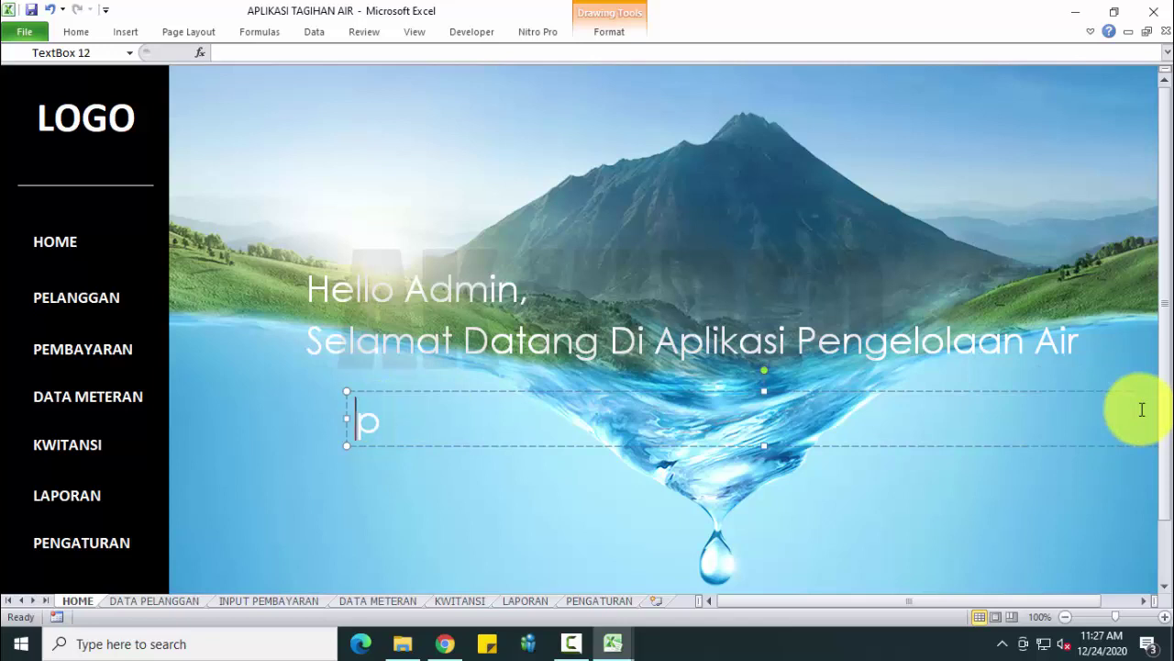
{"action": "type", "text": "PT. "}
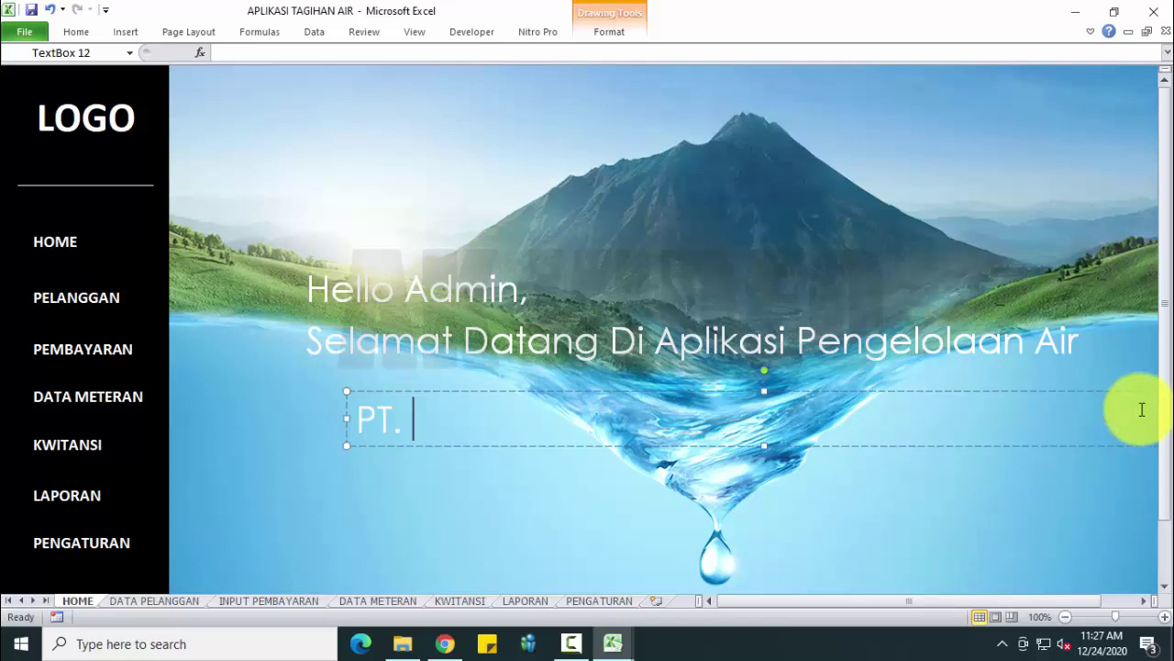
{"action": "type", "text": "KARYADI"}
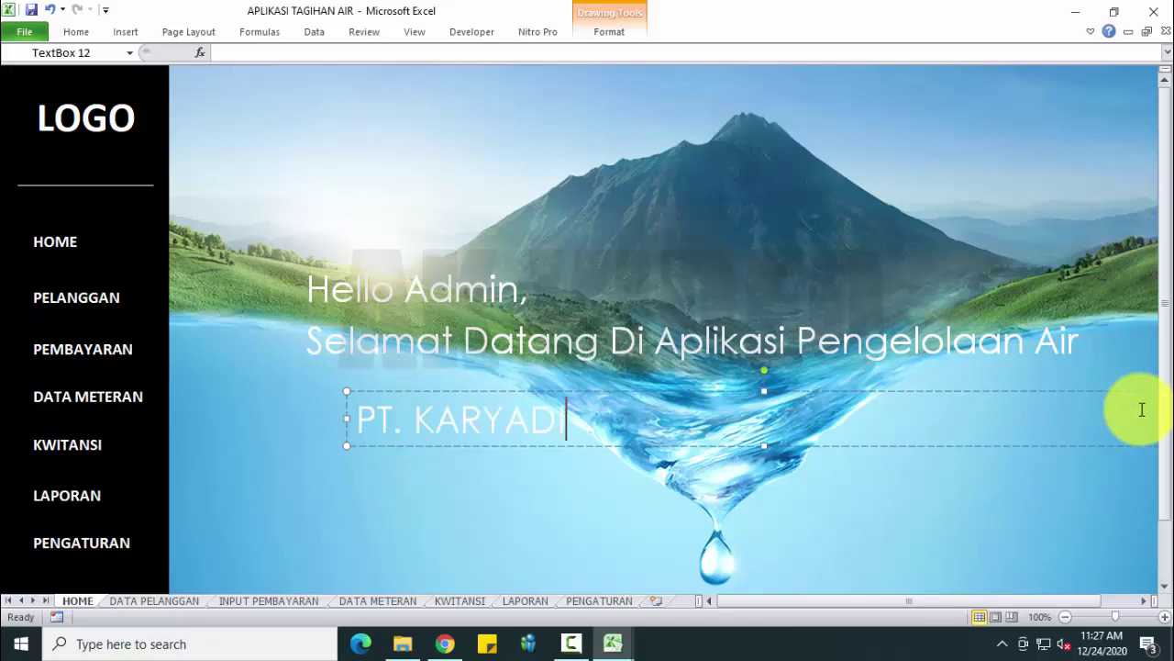
{"action": "key", "text": "BackSpace"}
{"action": "key", "text": "BackSpace"}
{"action": "key", "text": "BackSpace"}
{"action": "key", "text": "BackSpace"}
{"action": "key", "text": "BackSpace"}
{"action": "type", "text": "a"}
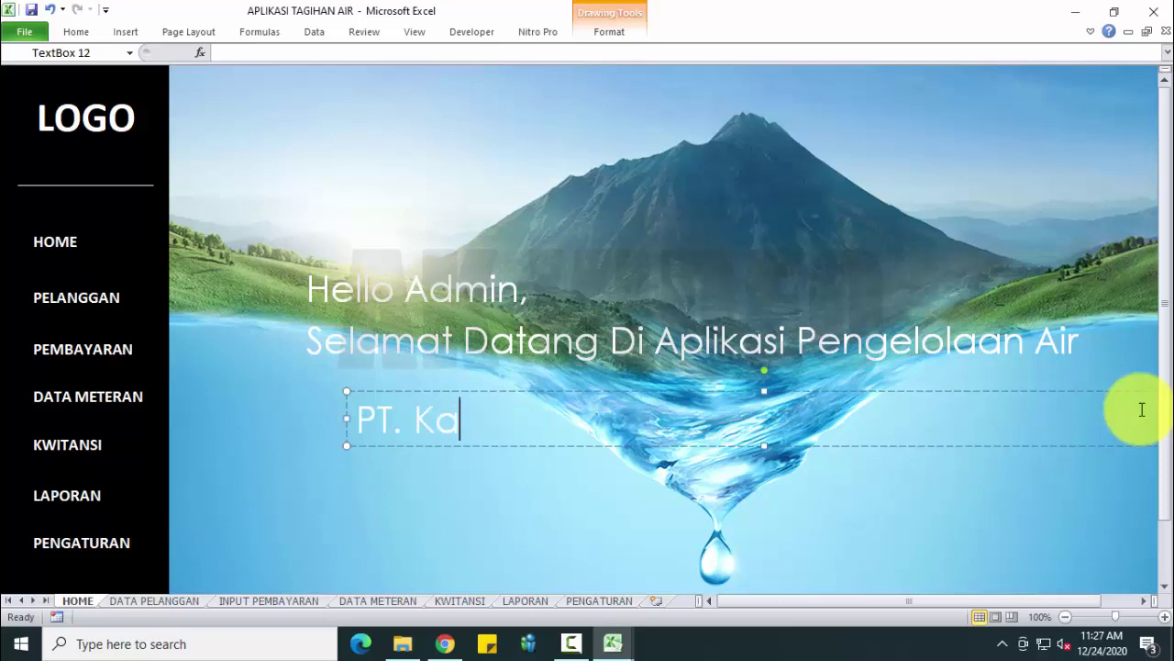
{"action": "type", "text": "r"}
{"action": "type", "text": "yadi "}
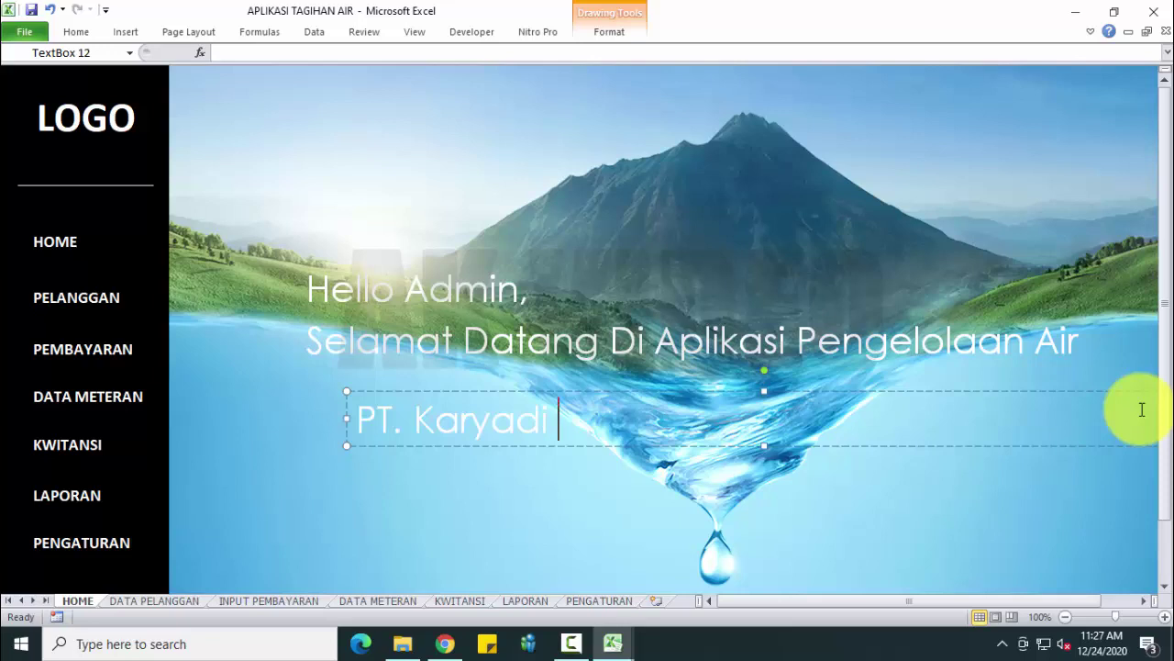
{"action": "type", "text": "Makmur"}
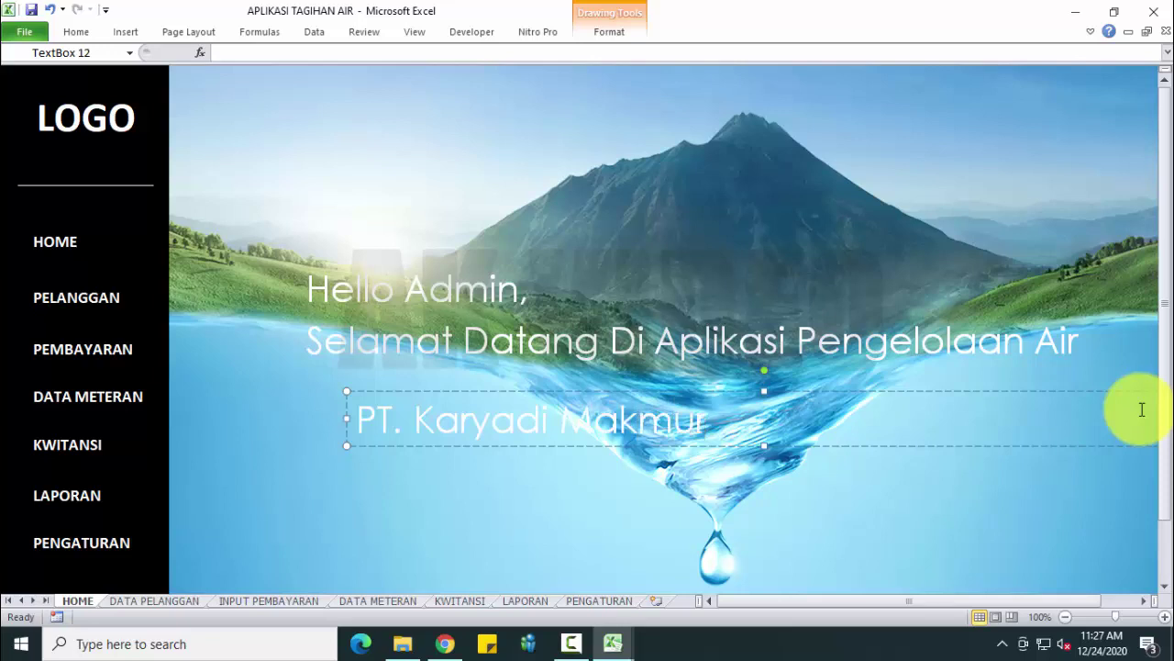
Align the three greeting boxes left and nudge the Selamat Datang line down
{"action": "left_click", "coordinate": [729, 345], "text": "shift"}
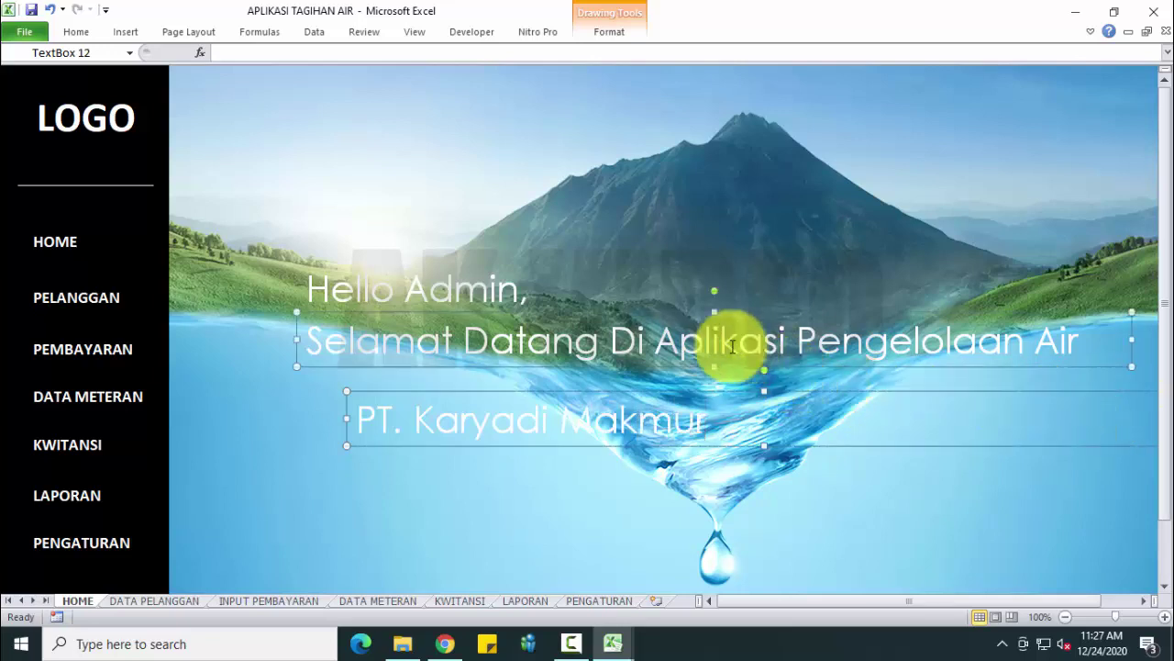
{"action": "left_click", "coordinate": [440, 295], "text": "shift"}
{"action": "left_click", "coordinate": [609, 33]}
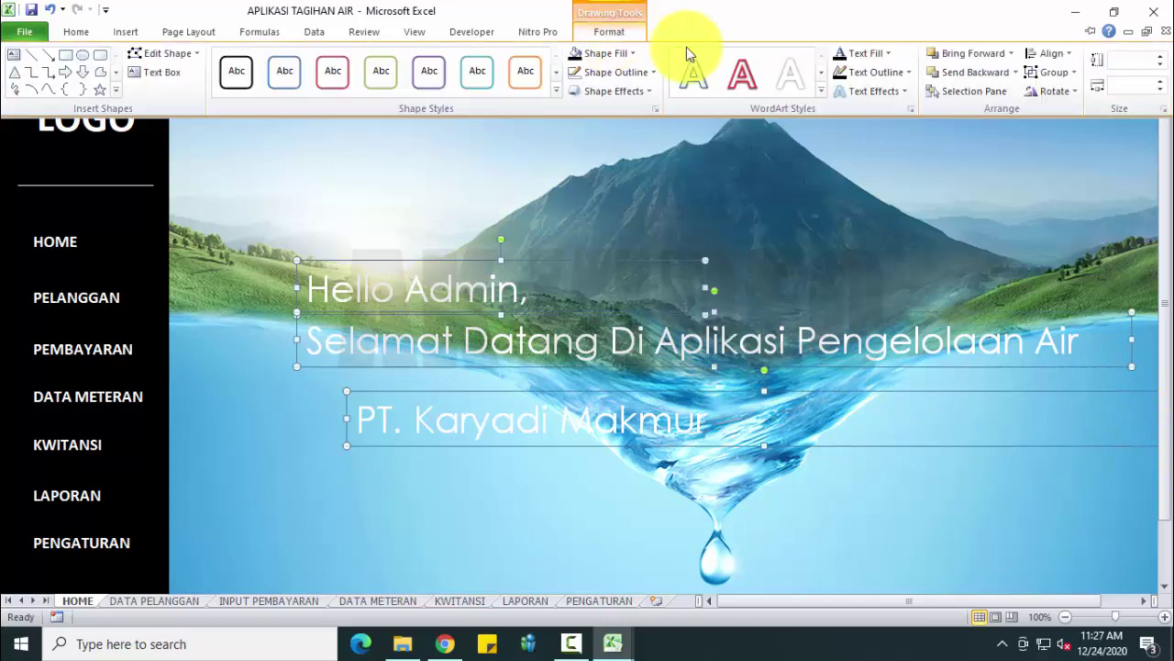
{"action": "left_click", "coordinate": [1055, 54]}
{"action": "left_click", "coordinate": [1064, 72]}
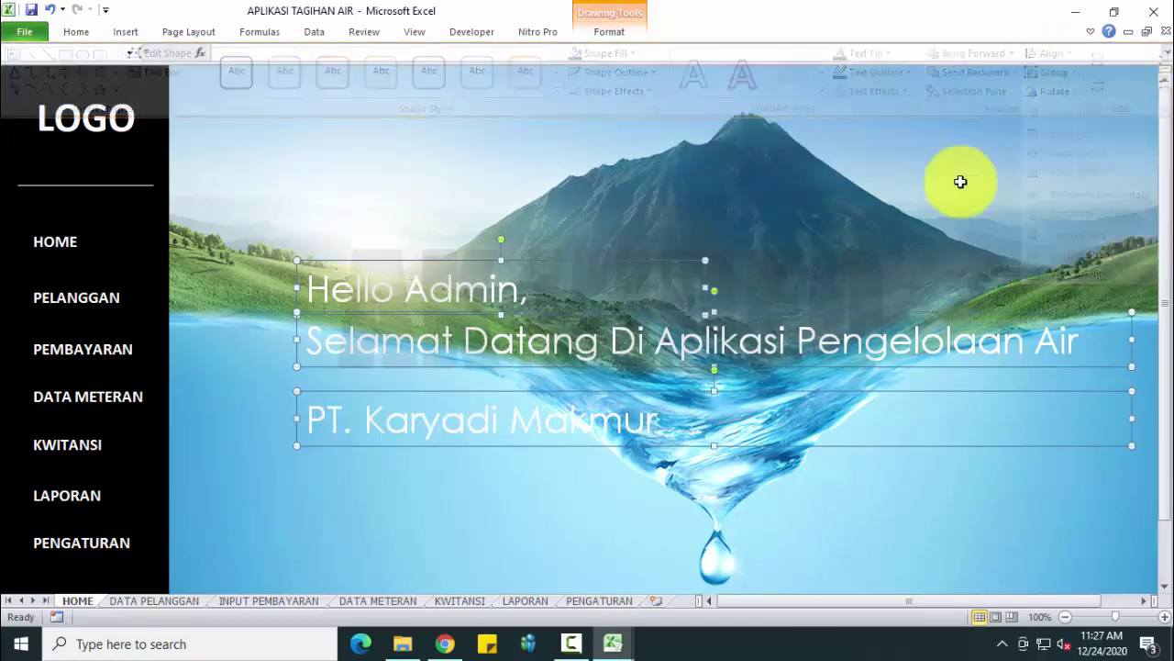
{"action": "left_click", "coordinate": [587, 503]}
{"action": "left_click", "coordinate": [576, 364]}
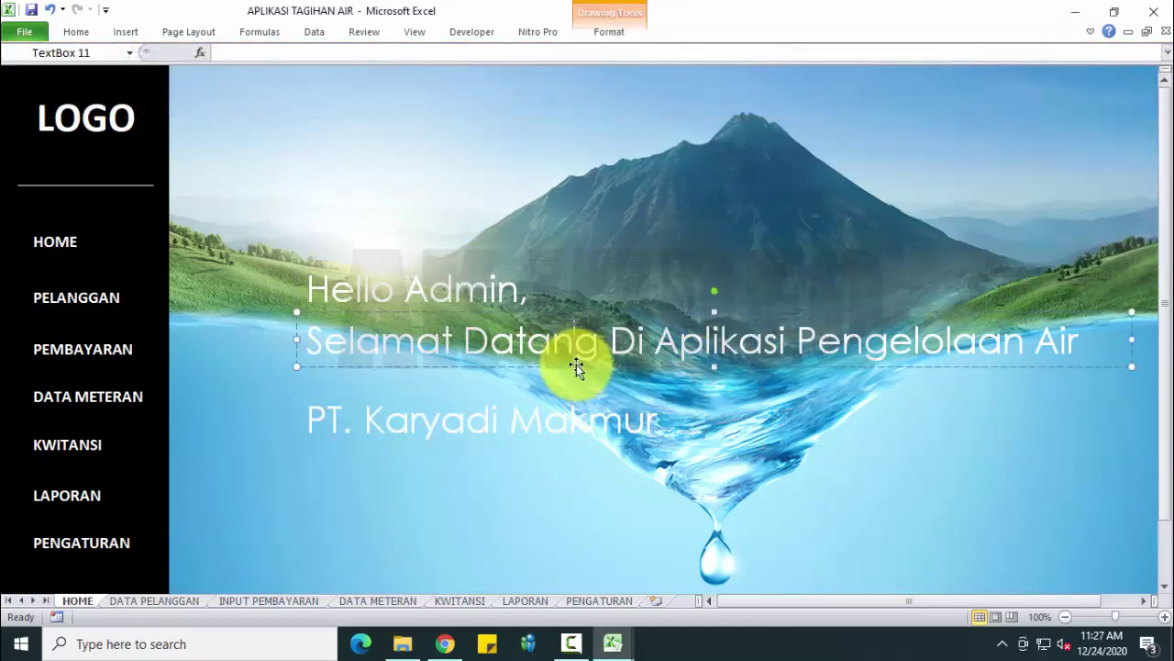
{"action": "key", "text": "Down"}
{"action": "key", "text": "Down"}
{"action": "key", "text": "Down"}
{"action": "key", "text": "Down"}
{"action": "key", "text": "Down"}
{"action": "key", "text": "Down"}
{"action": "key", "text": "Down"}
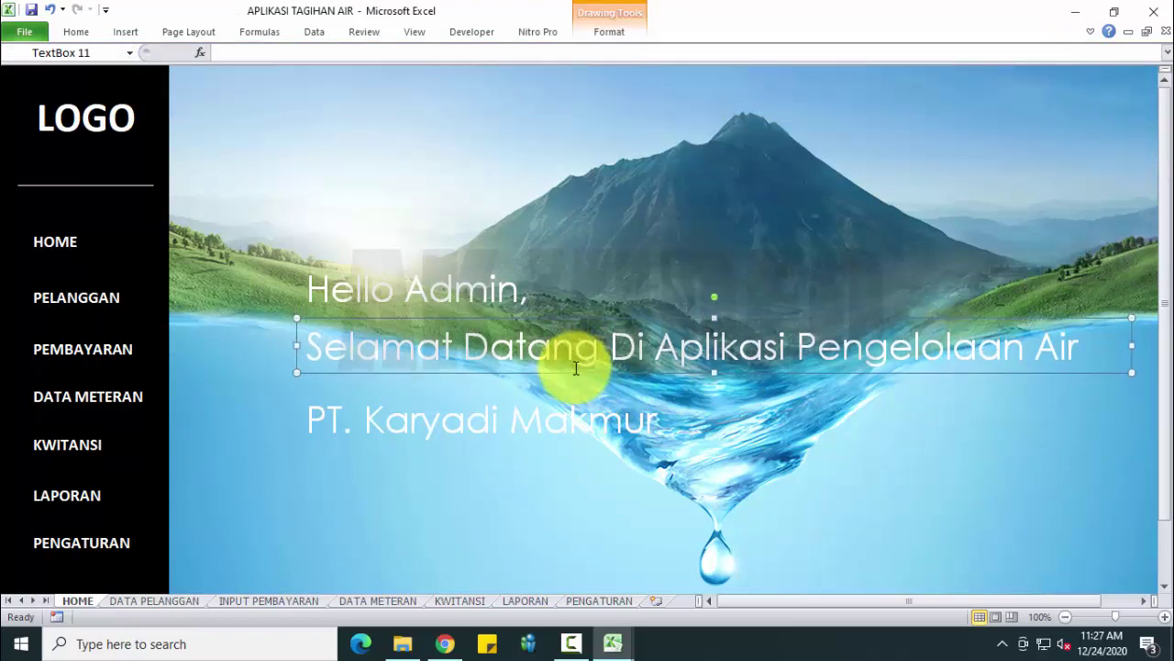
{"action": "key", "text": "Down"}
{"action": "key", "text": "Down"}
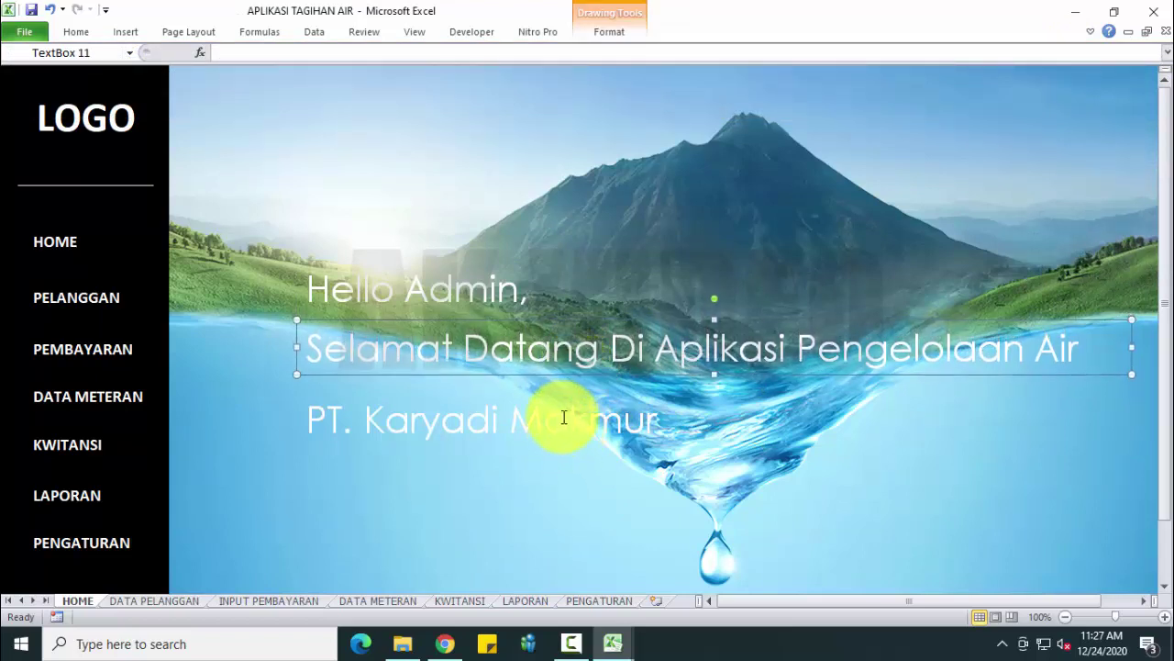
{"action": "key", "text": "Down"}
{"action": "key", "text": "Down"}
{"action": "key", "text": "Down"}
Make PT. Karyadi Makmur bold and set the greeting text to size 36
{"action": "left_click", "coordinate": [563, 418]}
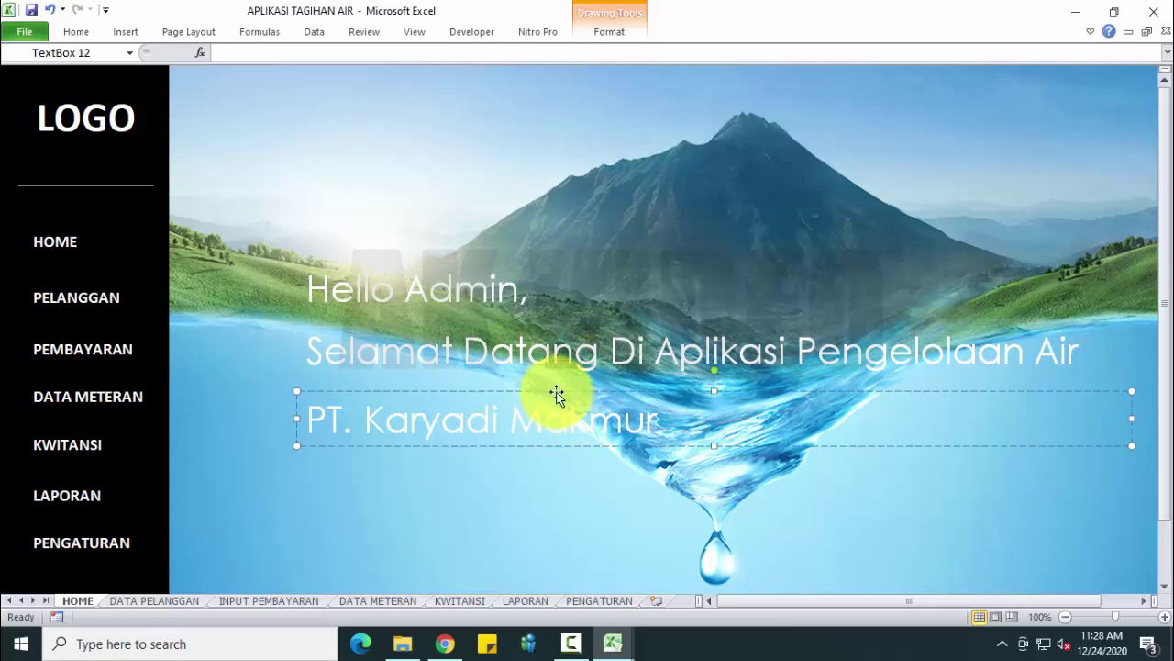
{"action": "left_click", "coordinate": [557, 393]}
{"action": "key", "text": "ctrl+b"}
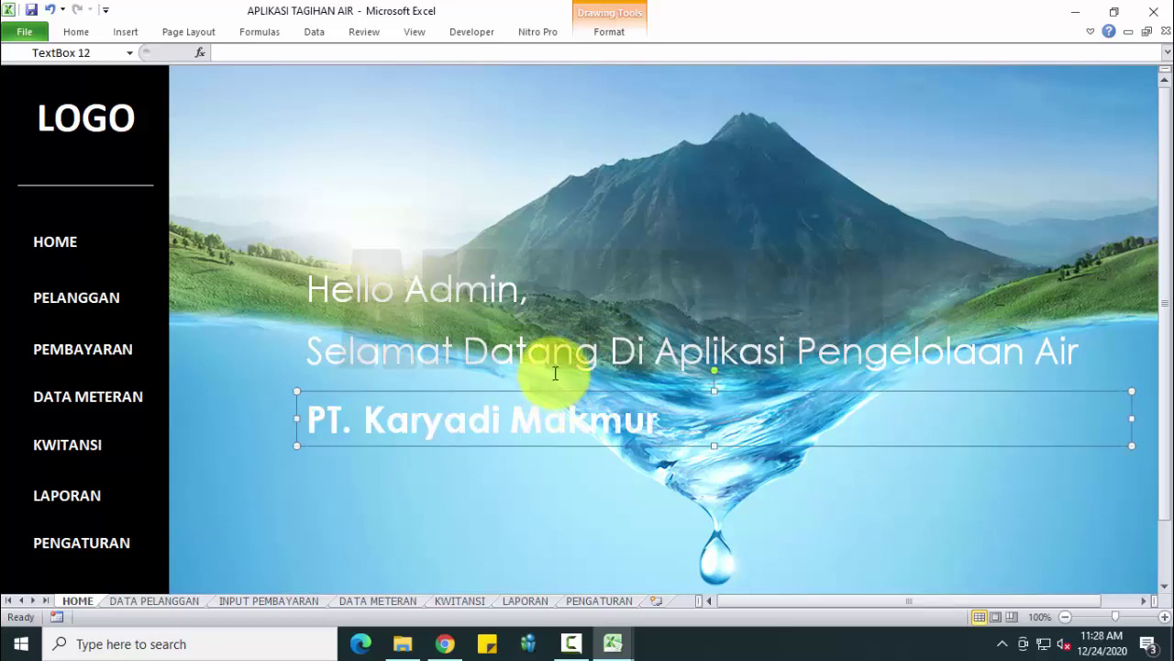
{"action": "left_click", "coordinate": [538, 340], "text": "shift"}
{"action": "left_click", "coordinate": [475, 273], "text": "shift"}
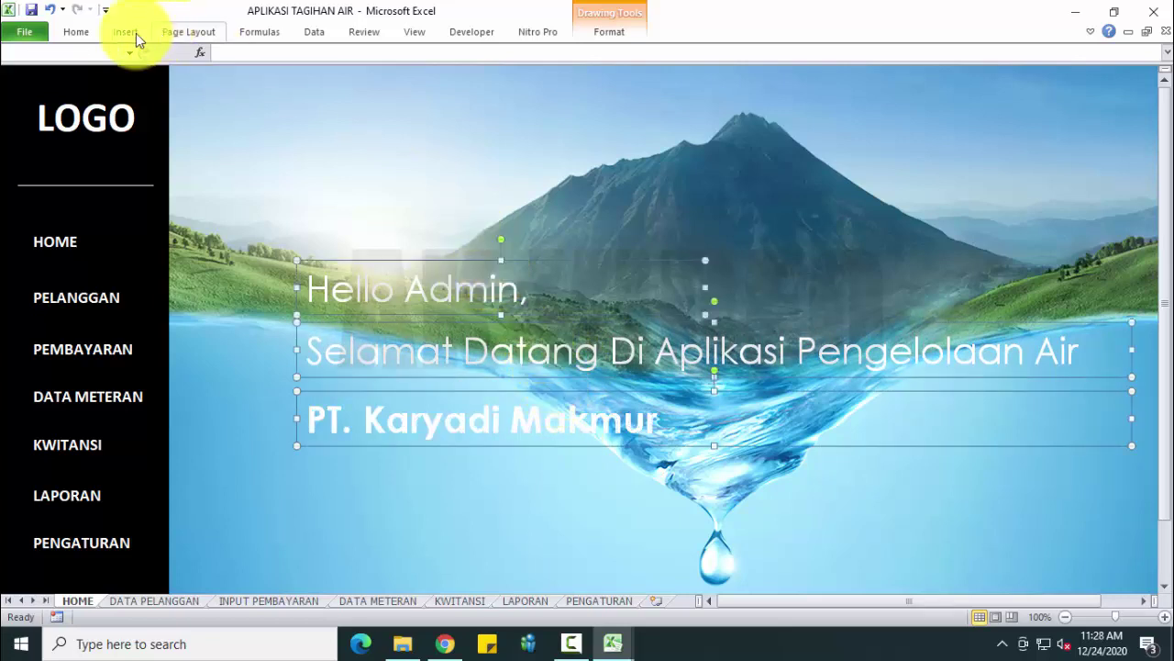
{"action": "left_click", "coordinate": [83, 31]}
{"action": "left_click", "coordinate": [262, 60]}
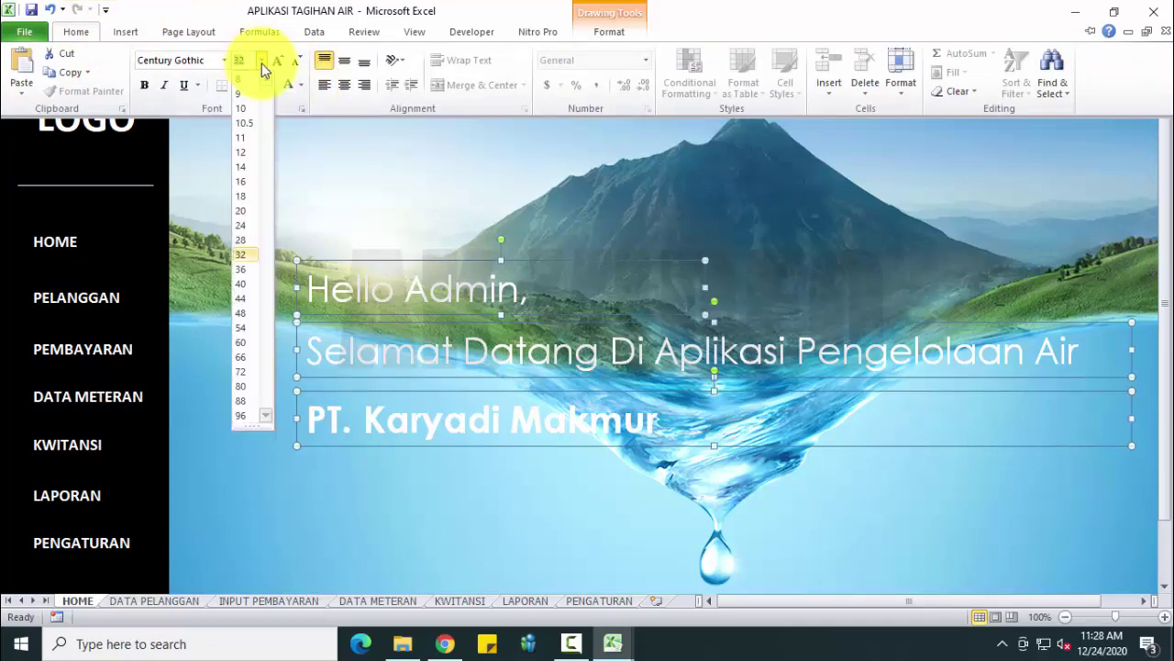
{"action": "left_click", "coordinate": [244, 268]}
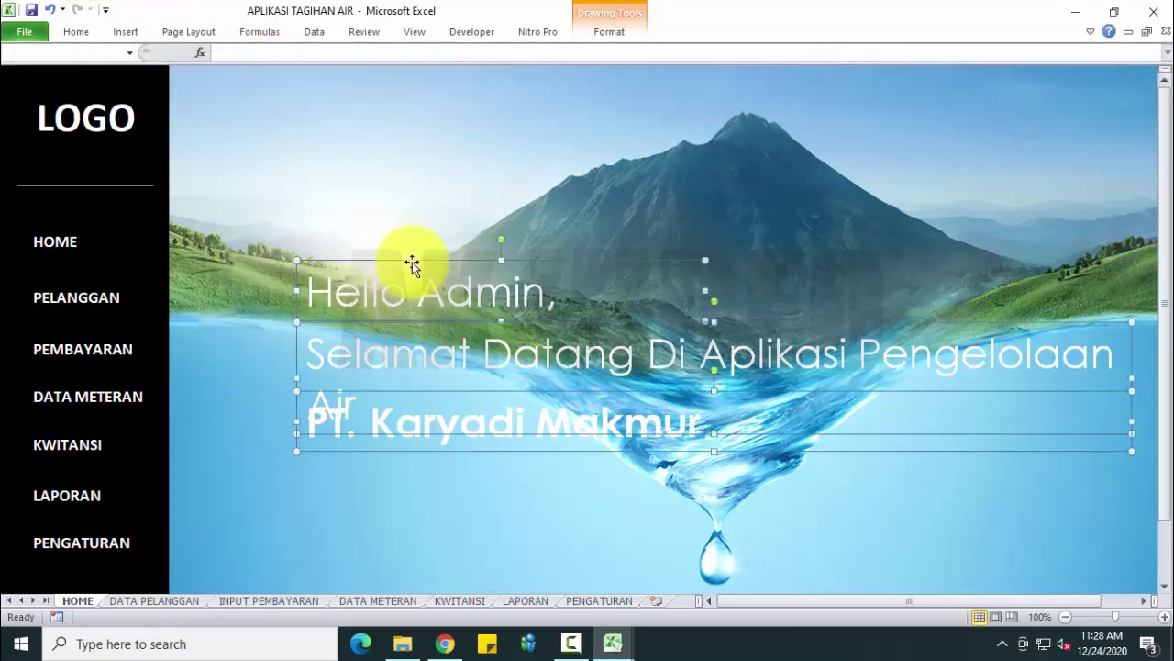
Move the greetings left and widen the Selamat Datang box so Air fits
{"action": "left_click_drag", "start_coordinate": [412, 265], "coordinate": [379, 260]}
{"action": "left_click", "coordinate": [870, 246]}
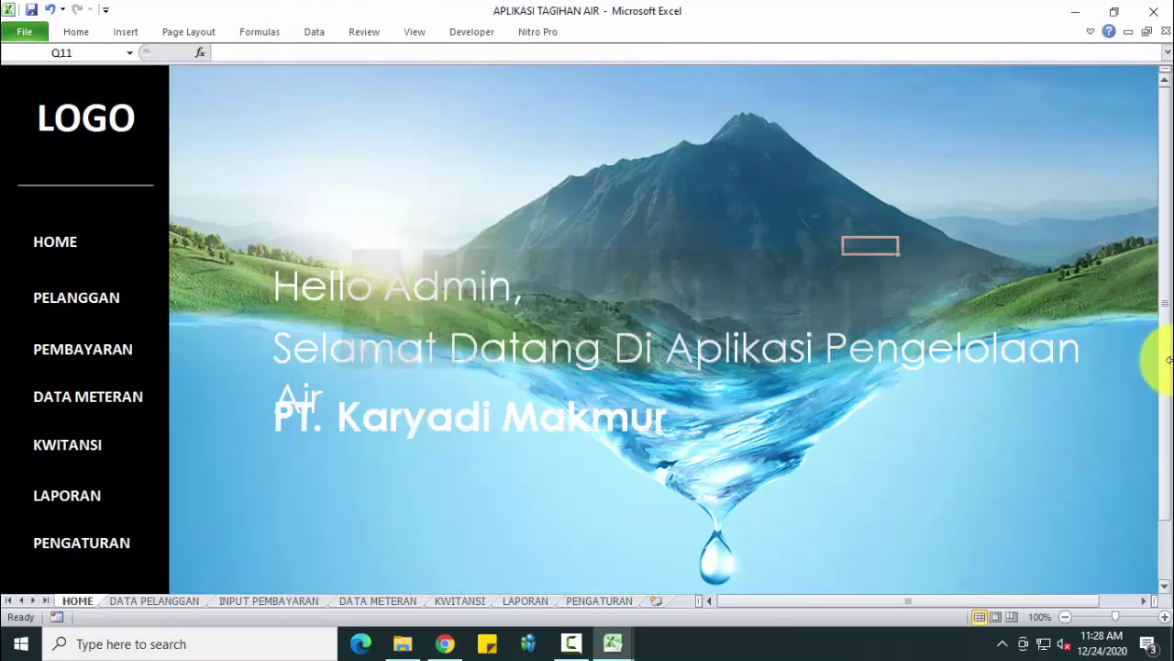
{"action": "left_click", "coordinate": [1083, 354]}
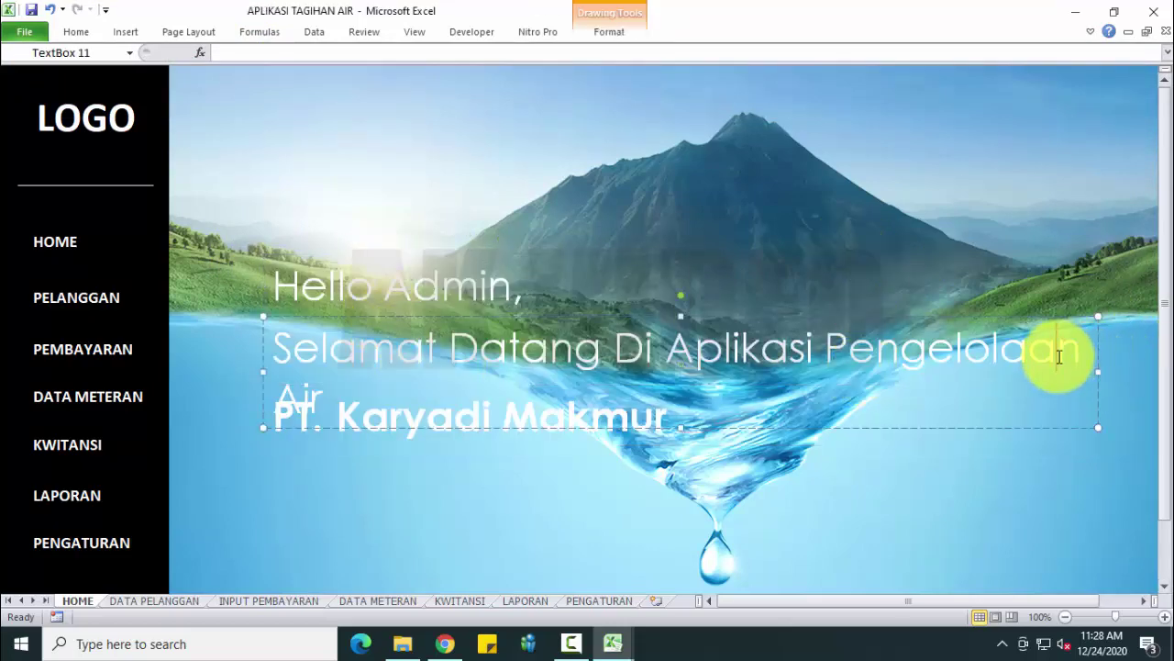
{"action": "left_click_drag", "start_coordinate": [1098, 372], "coordinate": [1154, 375]}
{"action": "left_click", "coordinate": [958, 519]}
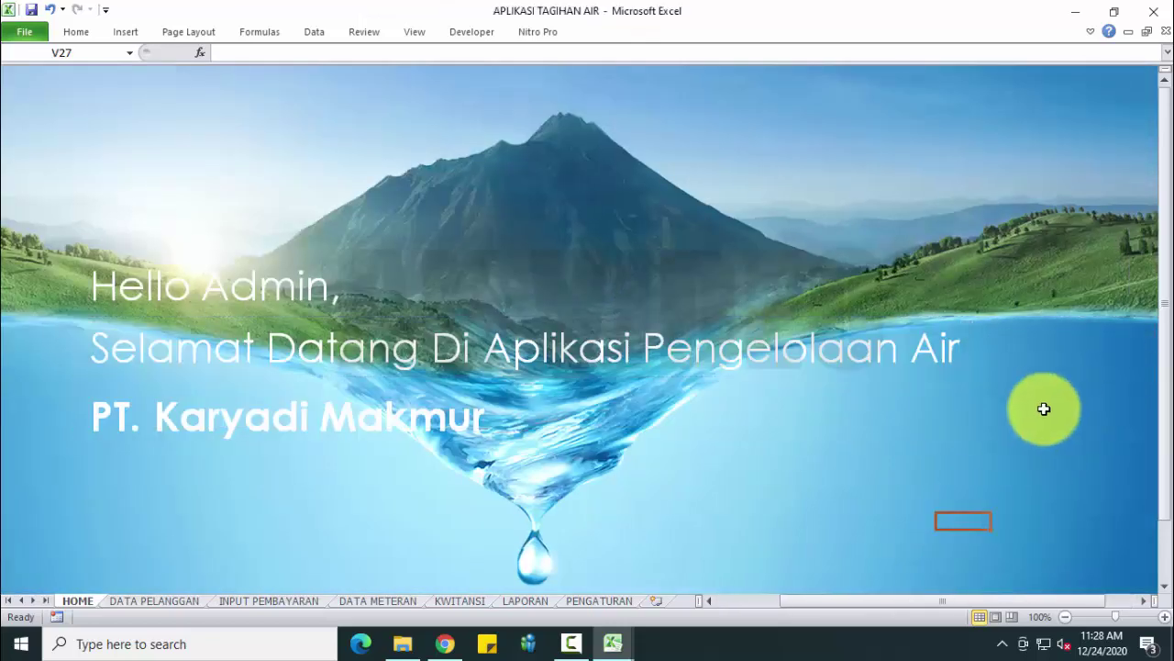
{"action": "mouse_move", "coordinate": [922, 600]}
{"action": "left_mouse_down"}
{"action": "mouse_move", "coordinate": [860, 615]}
{"action": "mouse_move", "coordinate": [716, 566]}
{"action": "left_mouse_up"}
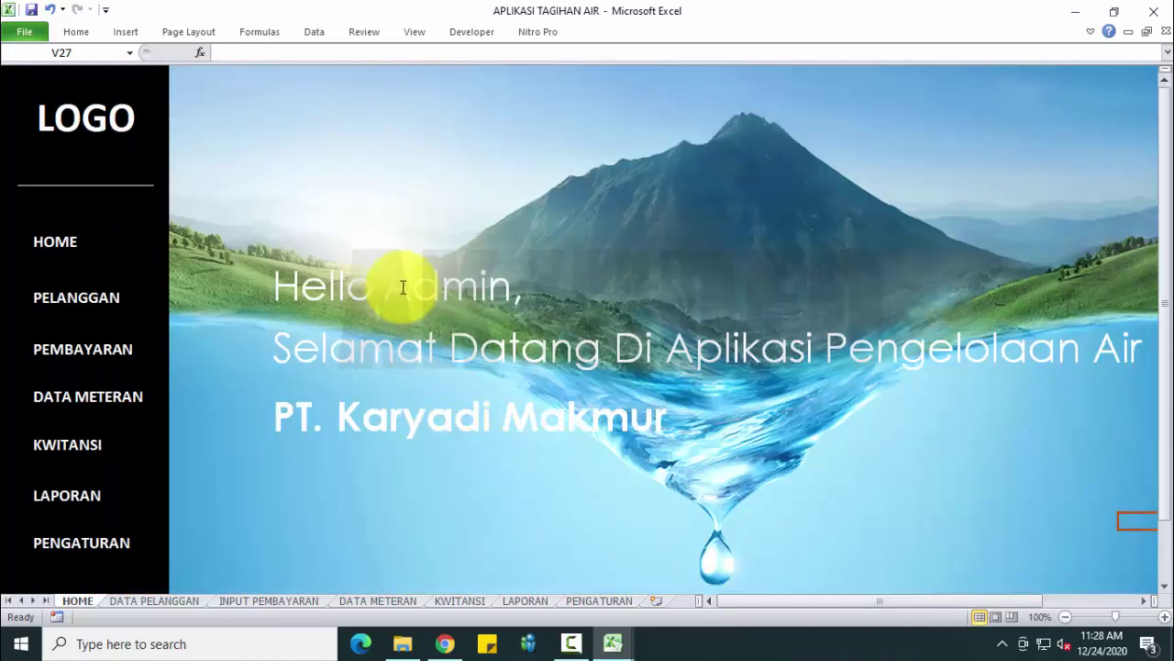
Shift all three greeting lines slightly left together
{"action": "left_click", "coordinate": [390, 312]}
{"action": "left_click", "coordinate": [406, 422], "text": "shift"}
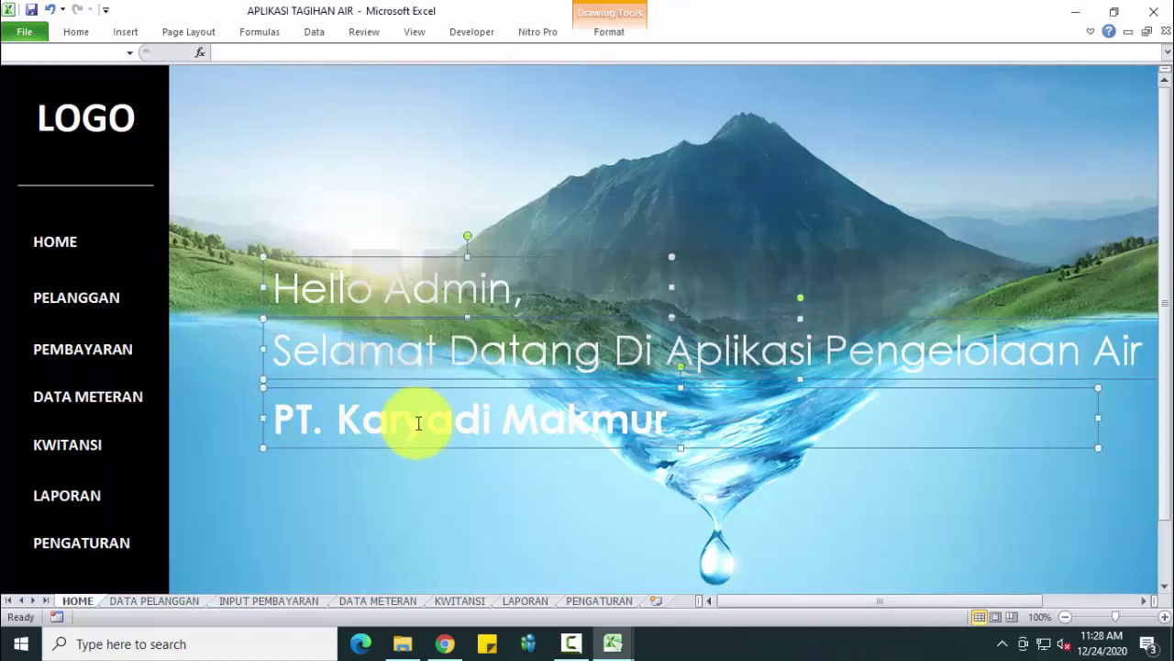
{"action": "key", "text": "Left"}
{"action": "key", "text": "Left"}
{"action": "key", "text": "Left"}
{"action": "key", "text": "Left"}
{"action": "key", "text": "Left"}
{"action": "key", "text": "Left"}
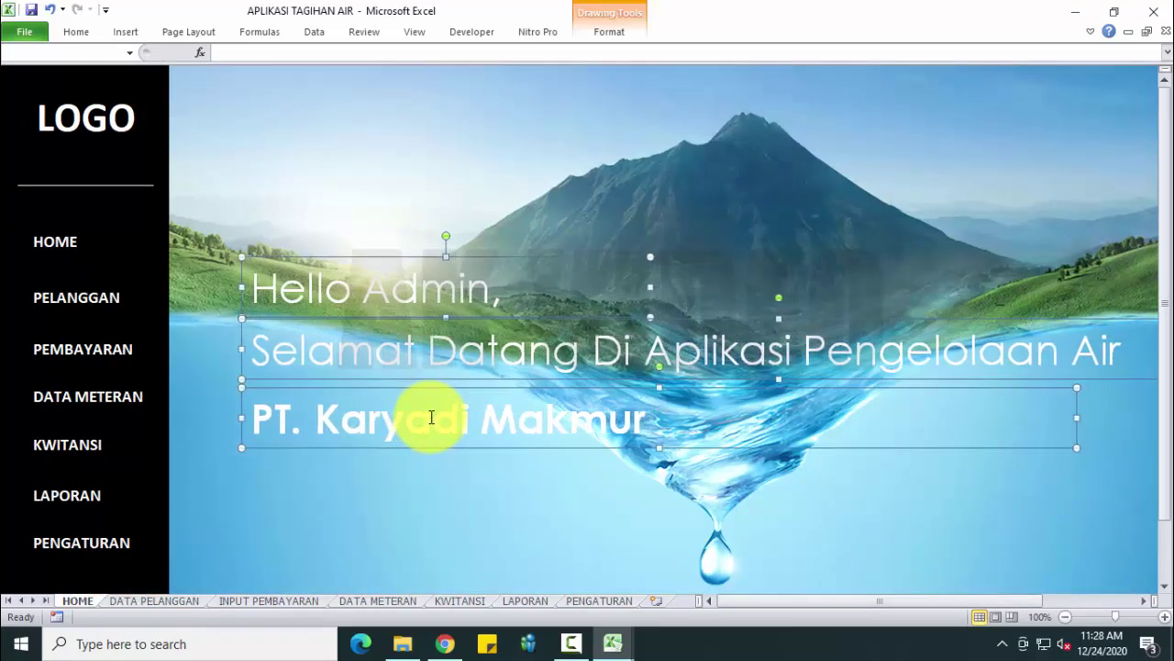
{"action": "key", "text": "Left"}
{"action": "left_click", "coordinate": [441, 502]}
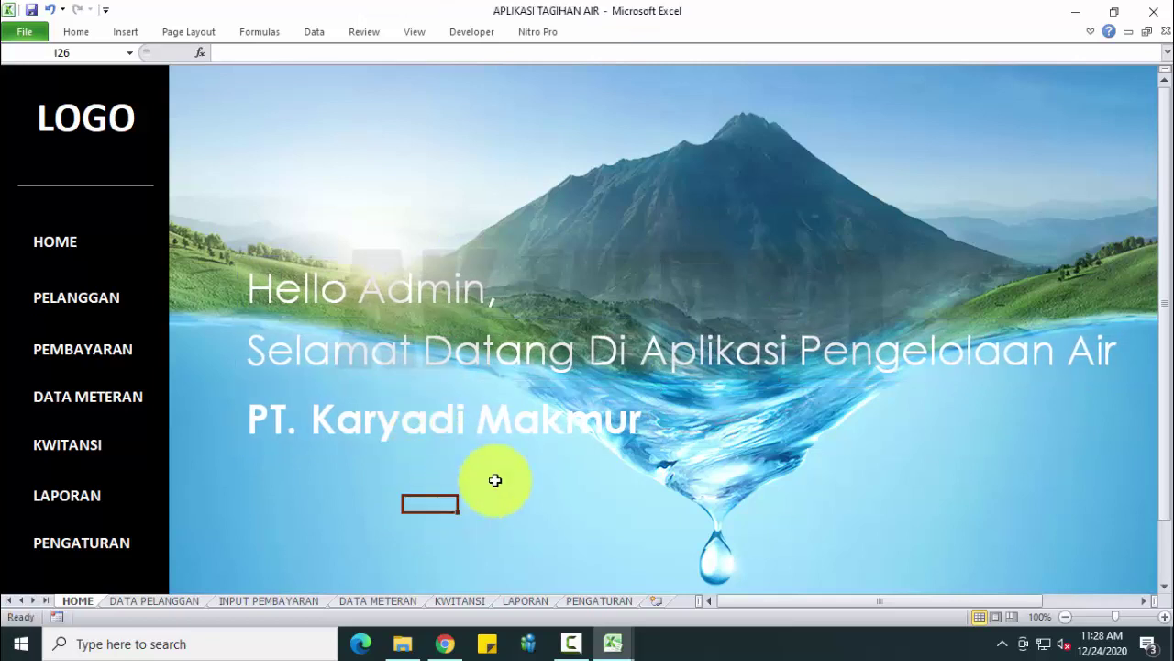
{"action": "scroll", "coordinate": [495, 480], "scroll_direction": "down", "scroll_amount": 1}
{"action": "scroll", "coordinate": [498, 477], "scroll_direction": "up", "scroll_amount": 1}
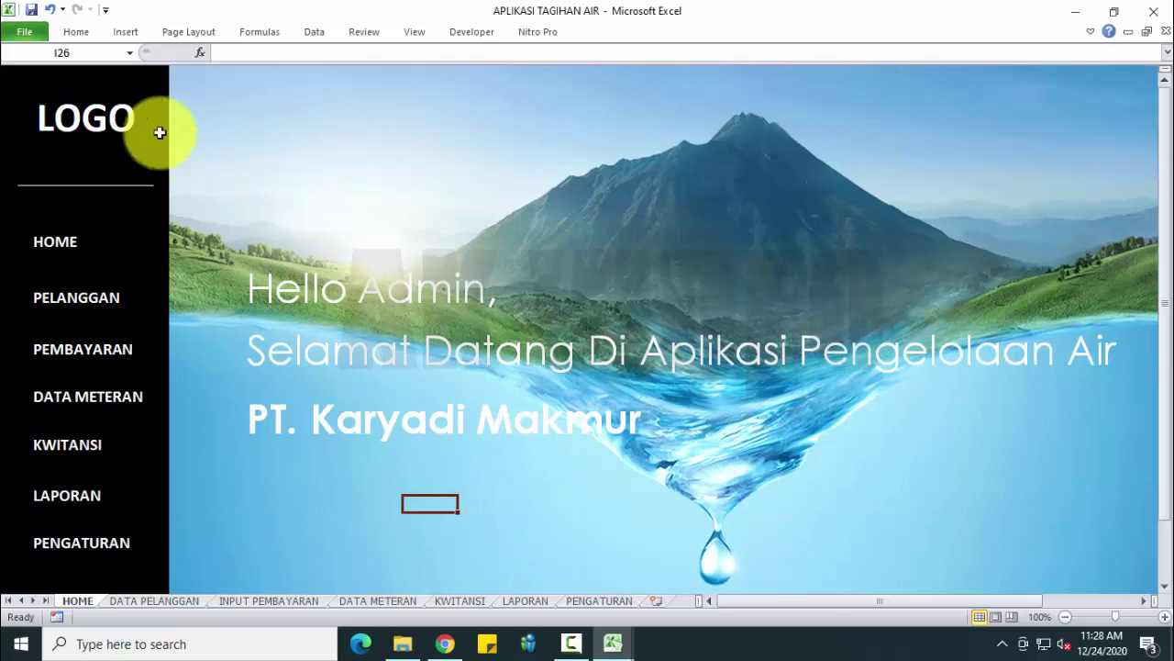
Replace LOGO in cell B2 with the company name PT. KARYADI MAKMUR
{"action": "left_click", "coordinate": [120, 122]}
{"action": "type", "text": "pt"}
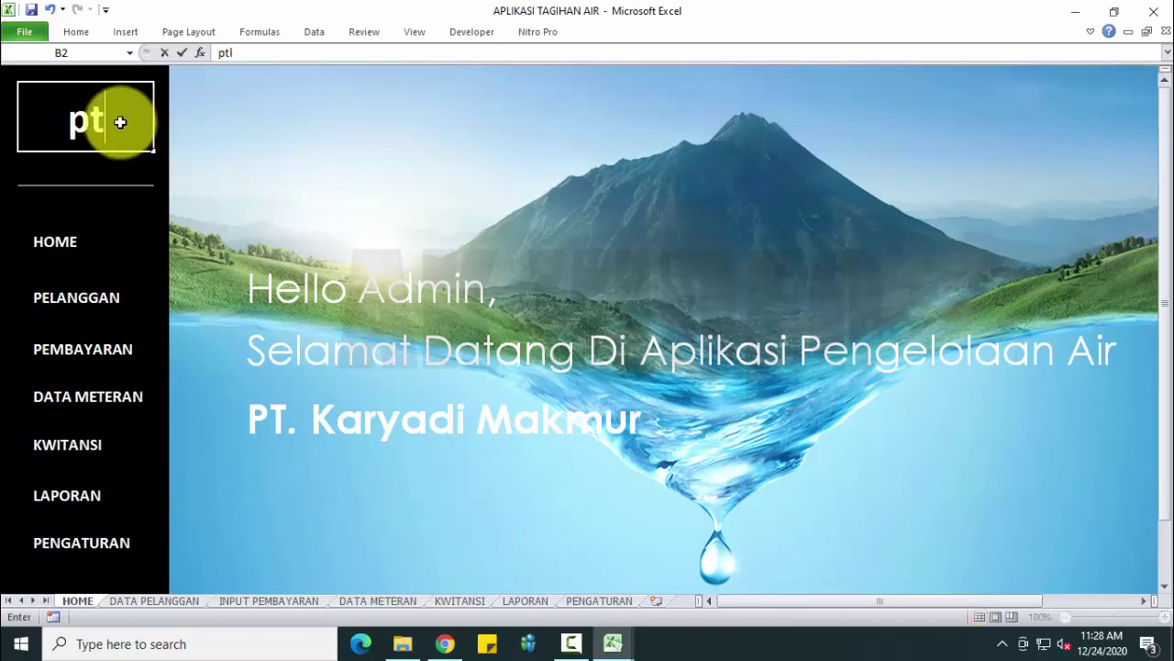
{"action": "key", "text": "BackSpace"}
{"action": "key", "text": "BackSpace"}
{"action": "type", "text": "PT"}
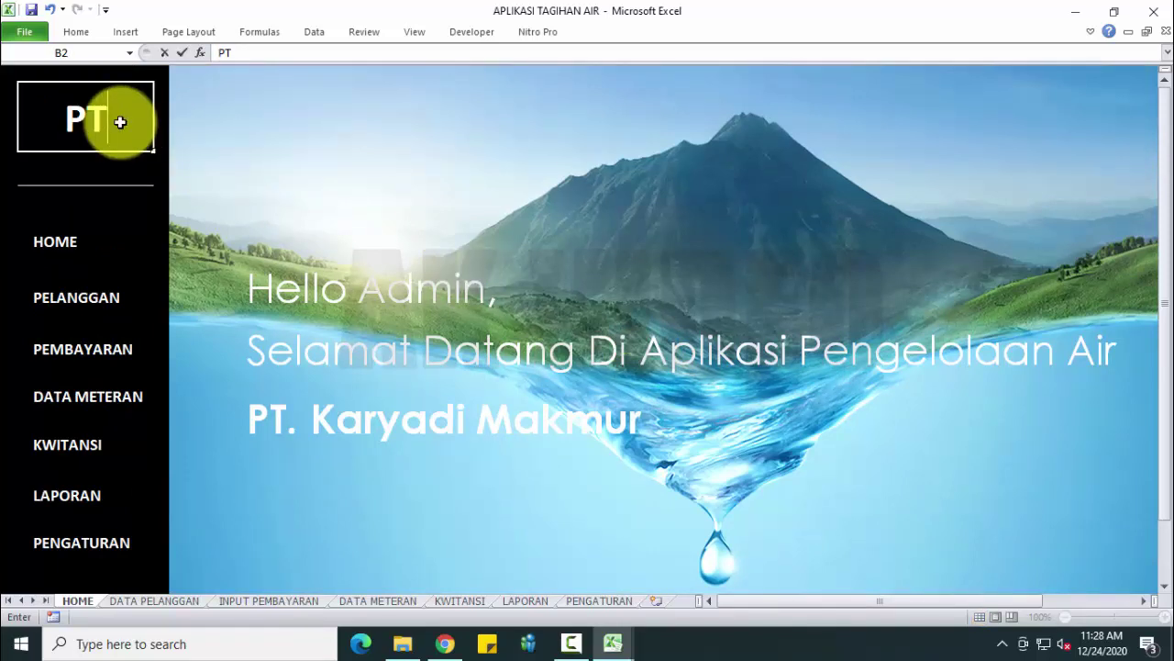
{"action": "type", "text": ". KARYA"}
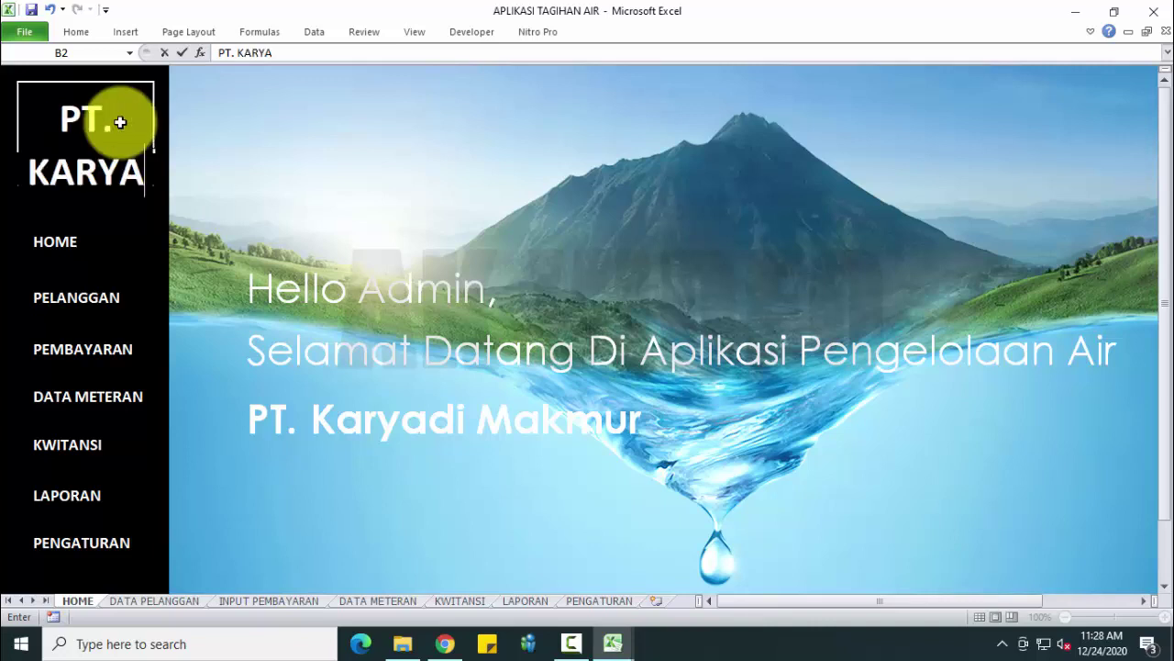
{"action": "type", "text": "DI MAK"}
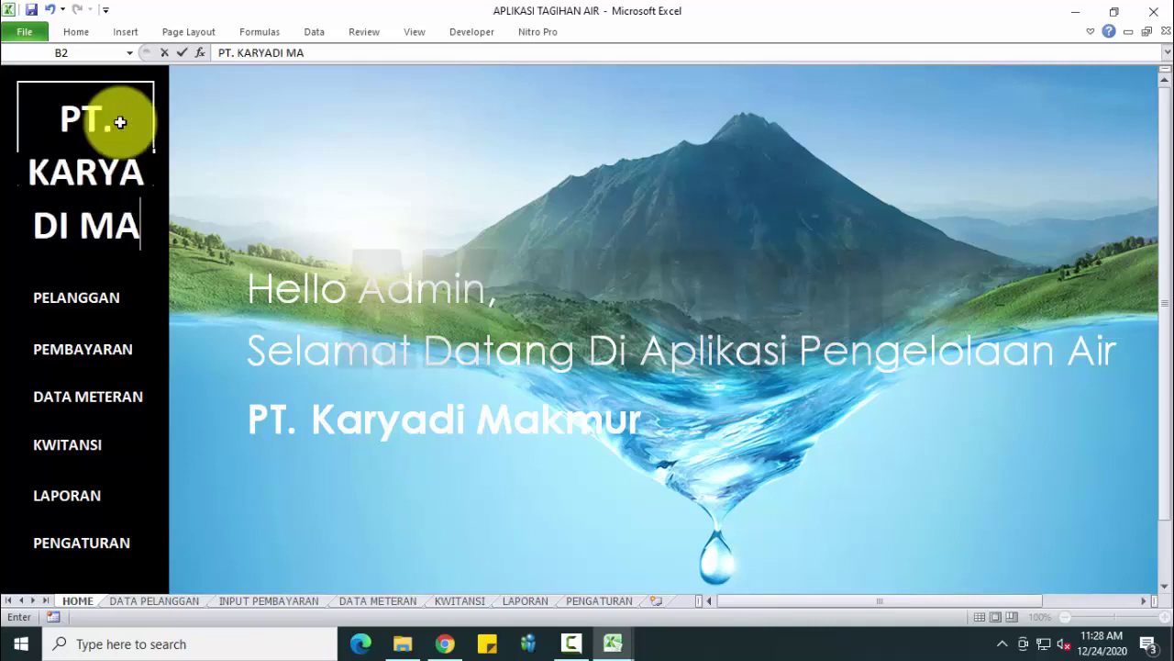
{"action": "type", "text": "M"}
{"action": "key", "text": "BackSpace"}
{"action": "type", "text": "KM"}
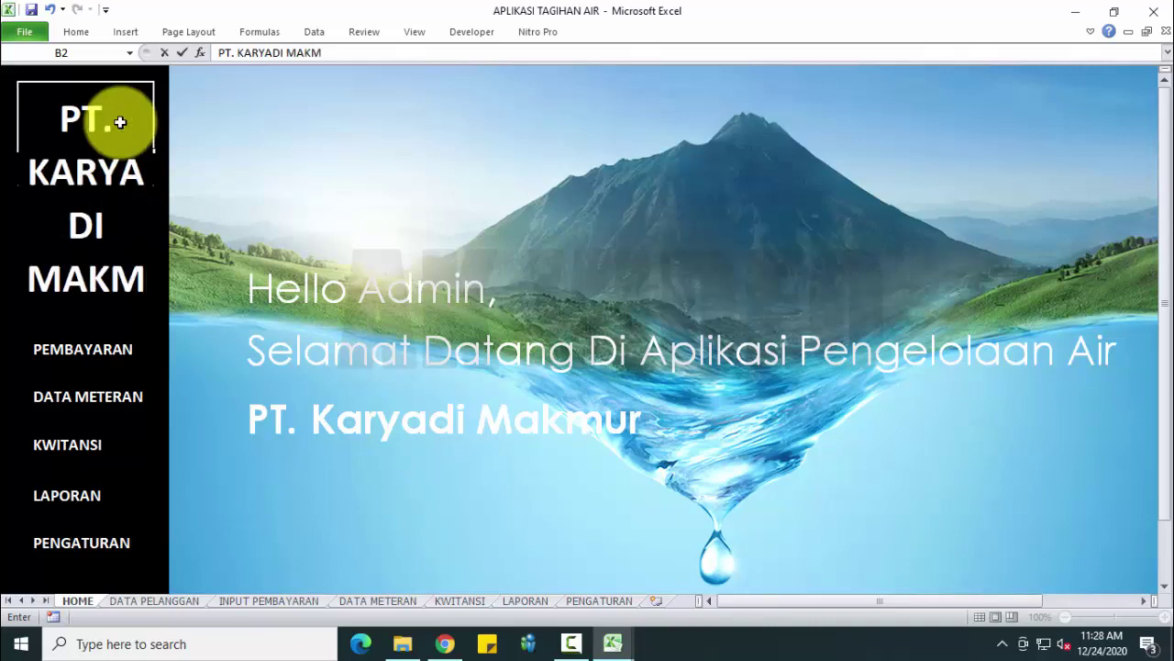
{"action": "type", "text": "UR"}
{"action": "left_click", "coordinate": [422, 124]}
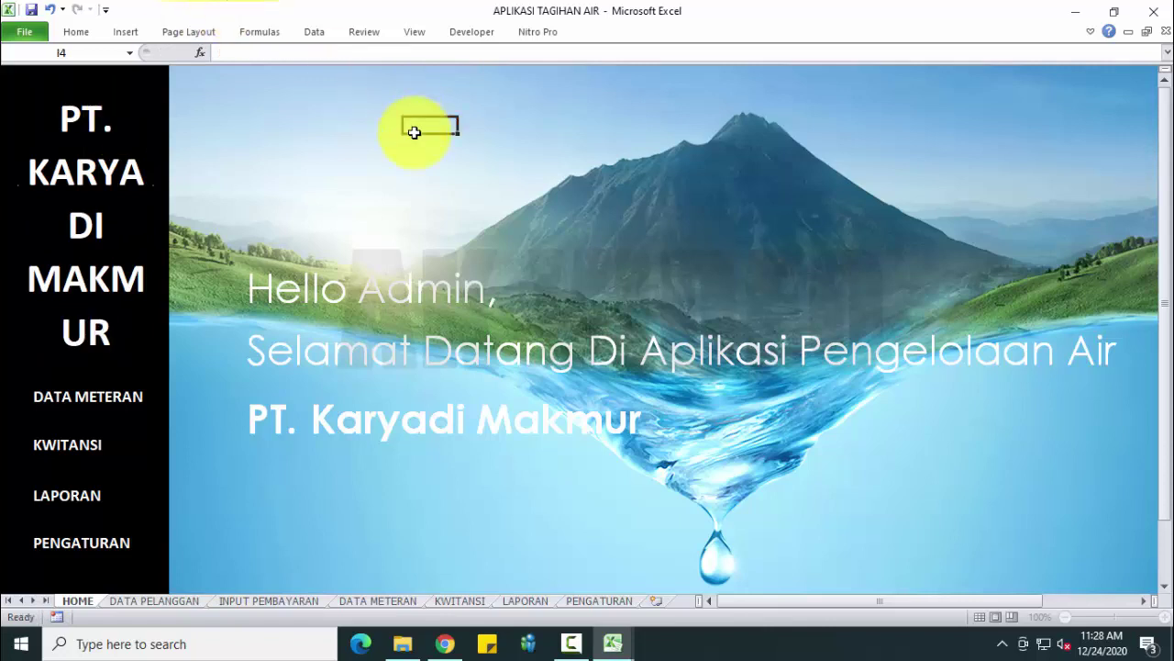
Change the B2 title's font size, first to 16 and then to 20
{"action": "left_click", "coordinate": [80, 111]}
{"action": "left_click", "coordinate": [76, 31]}
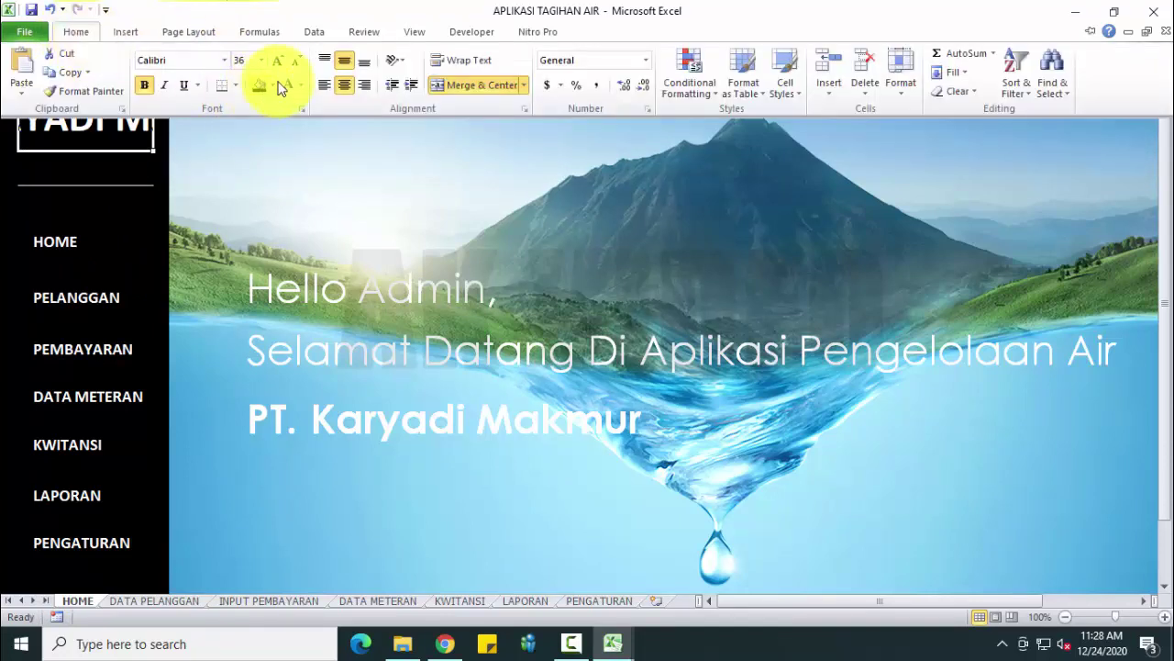
{"action": "left_click", "coordinate": [262, 60]}
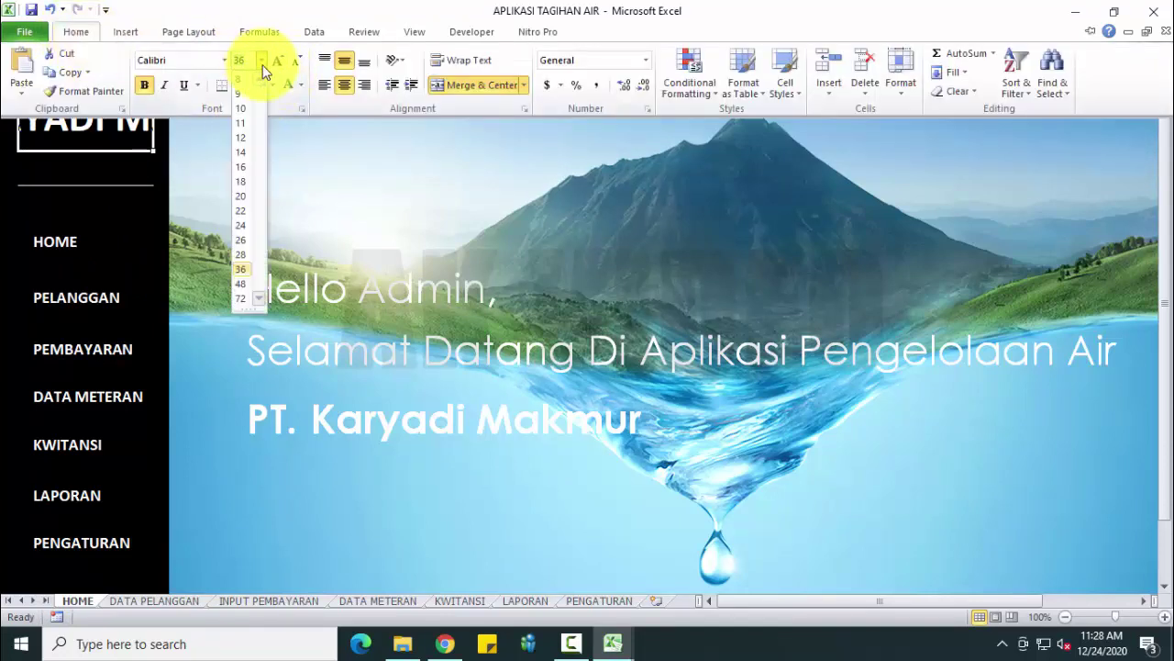
{"action": "left_click", "coordinate": [243, 167]}
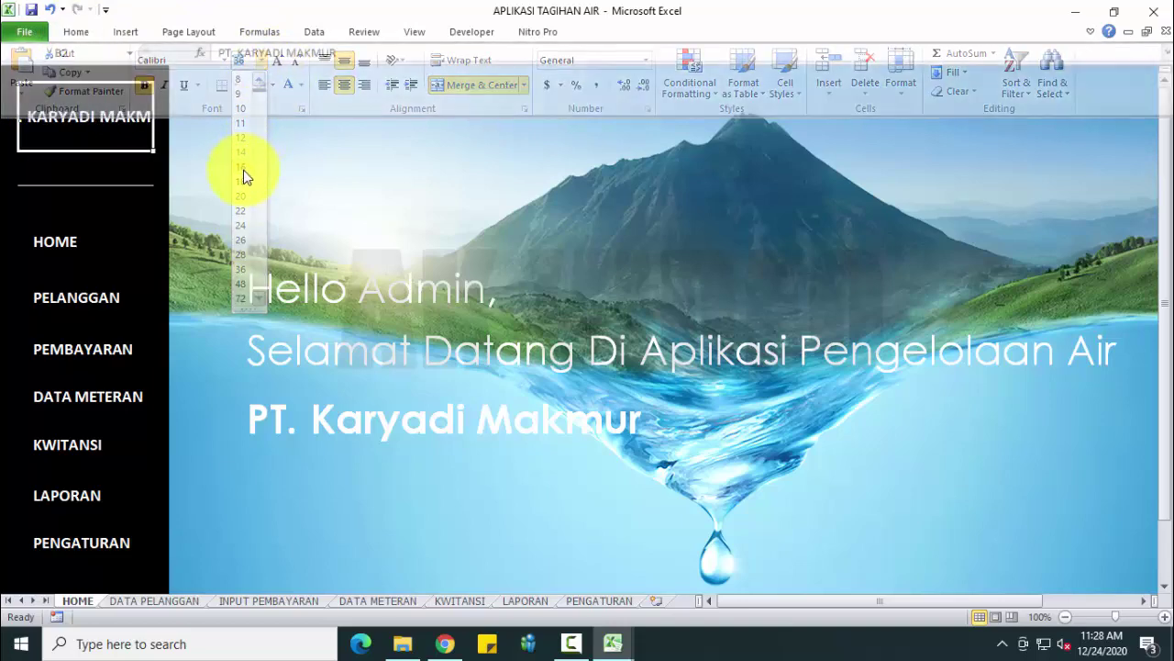
{"action": "left_click", "coordinate": [78, 32]}
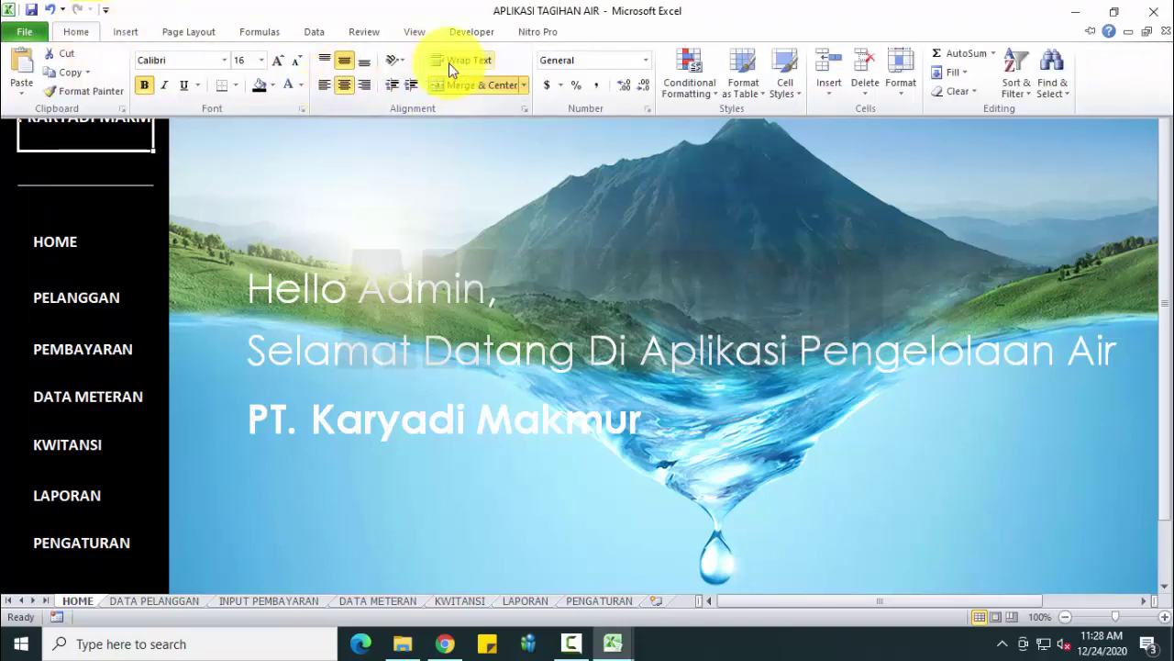
{"action": "left_click", "coordinate": [431, 91]}
{"action": "left_click", "coordinate": [72, 32]}
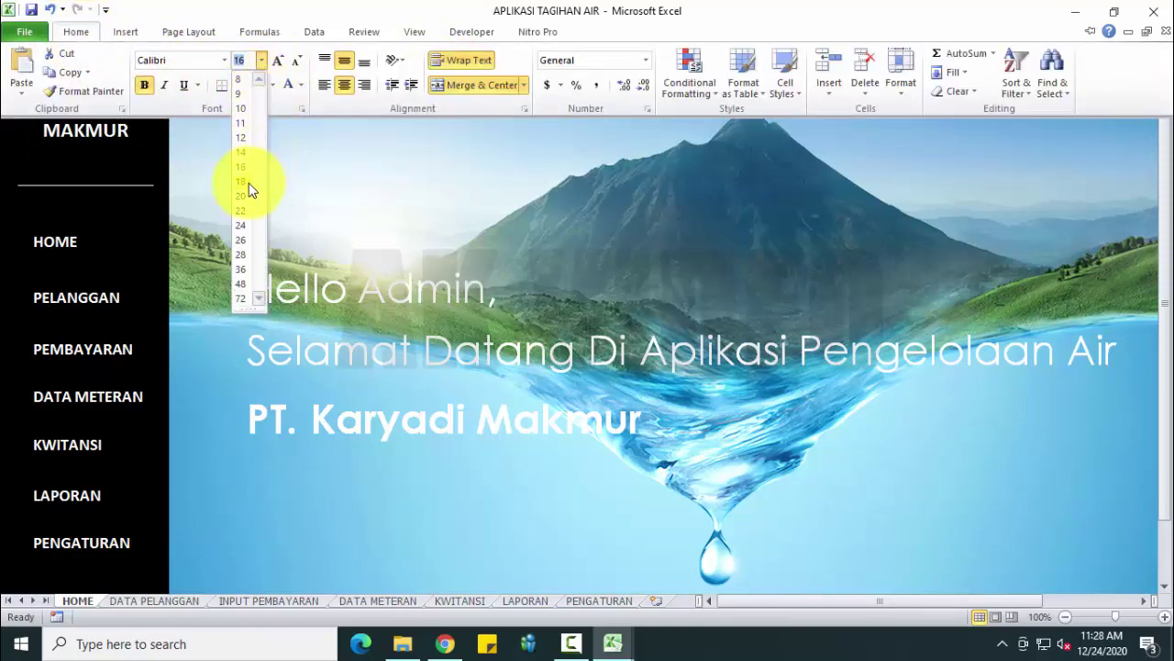
{"action": "left_click", "coordinate": [244, 195]}
{"action": "left_click", "coordinate": [370, 210]}
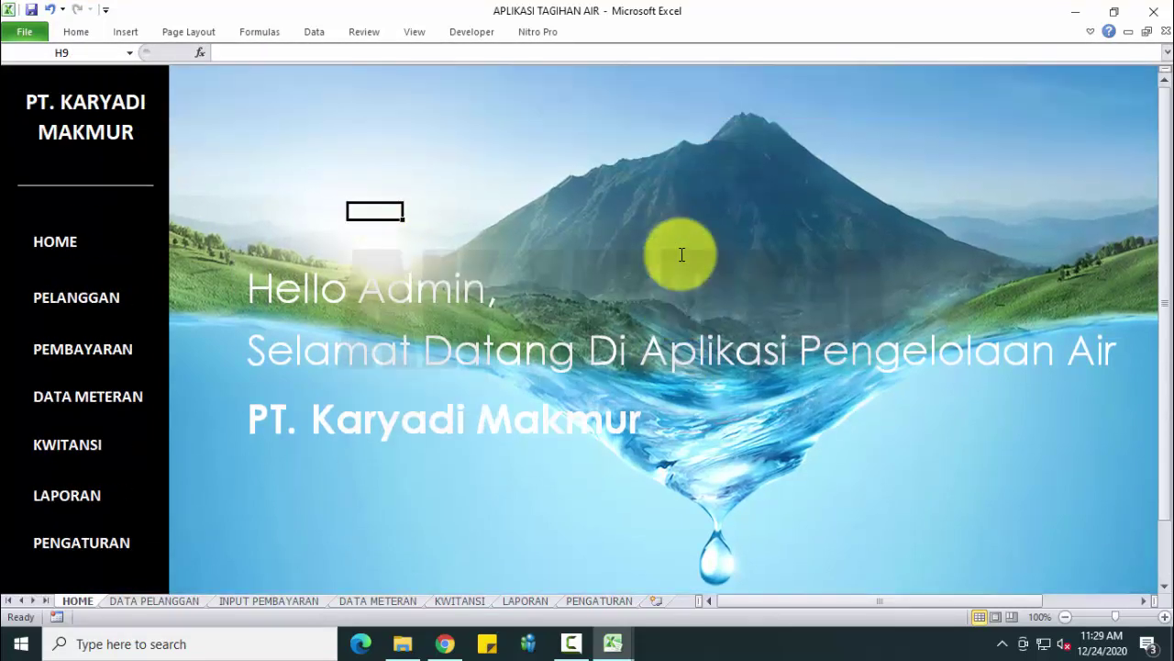
Group the welcome greeting and PT. Karyadi Makmur text boxes into one object
{"action": "left_click", "coordinate": [573, 644]}
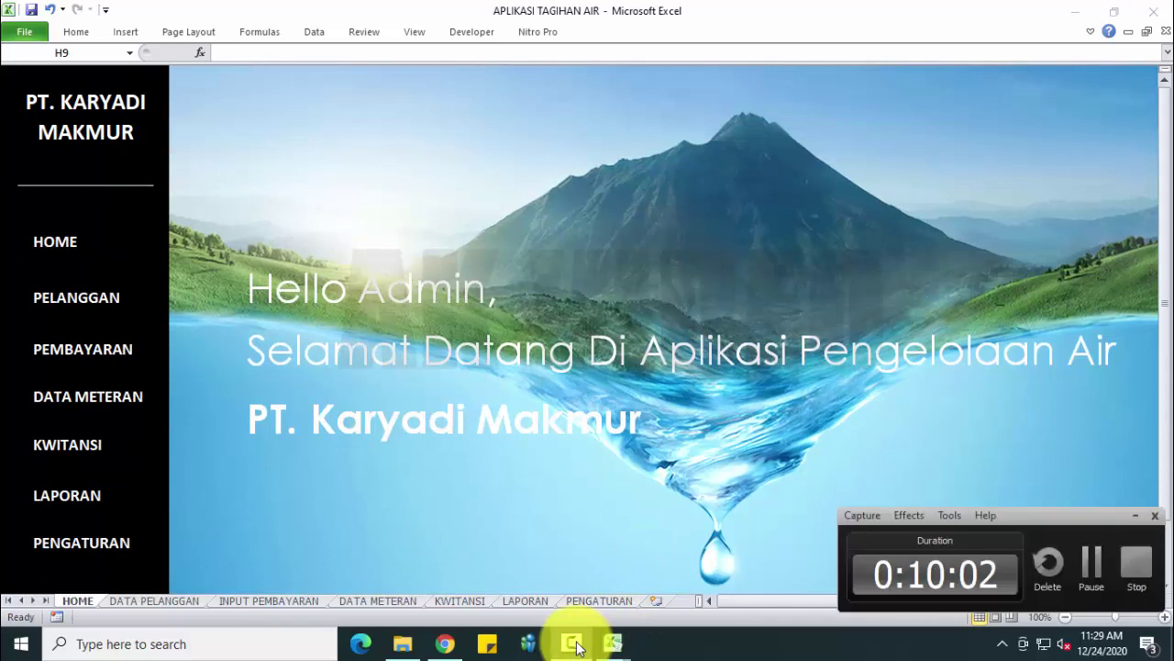
{"action": "left_click", "coordinate": [575, 645]}
{"action": "left_click", "coordinate": [666, 498]}
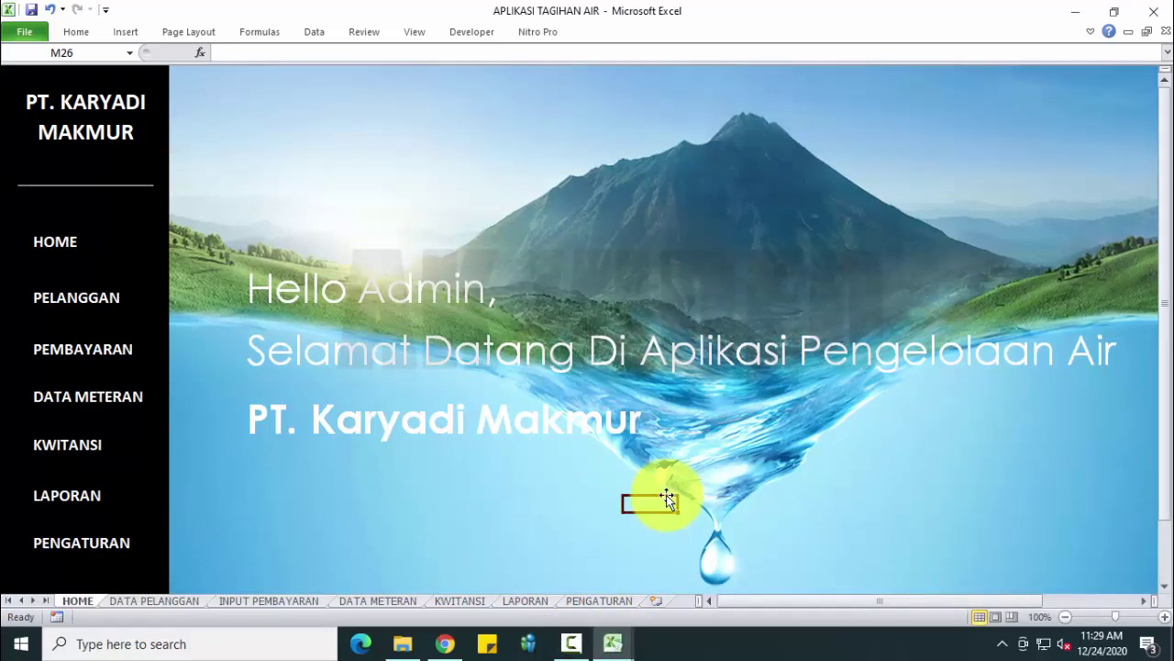
{"action": "left_click", "coordinate": [463, 312]}
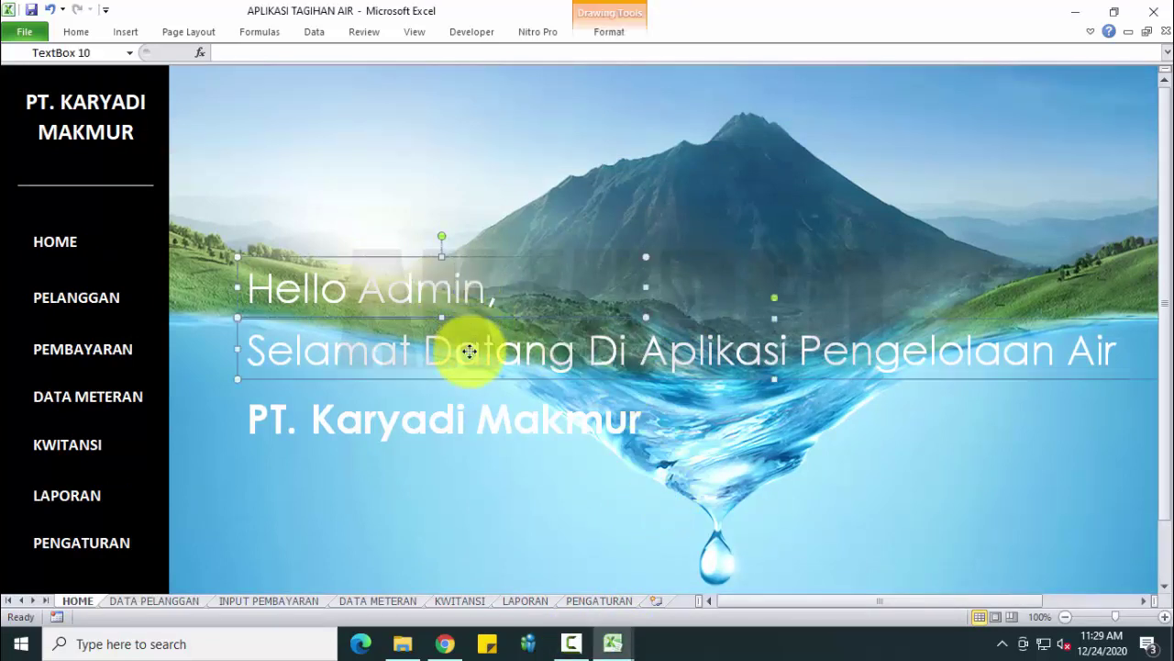
{"action": "left_click", "coordinate": [479, 413], "text": "shift"}
{"action": "left_click", "coordinate": [601, 33]}
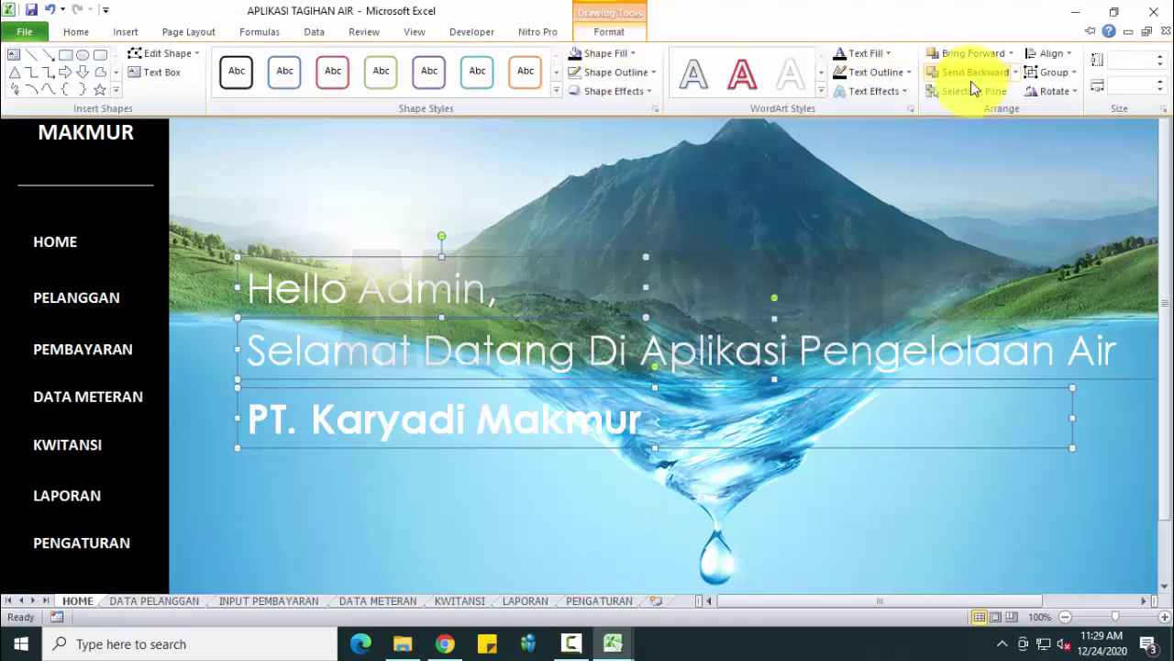
{"action": "left_click", "coordinate": [1055, 72]}
{"action": "left_click", "coordinate": [1057, 92]}
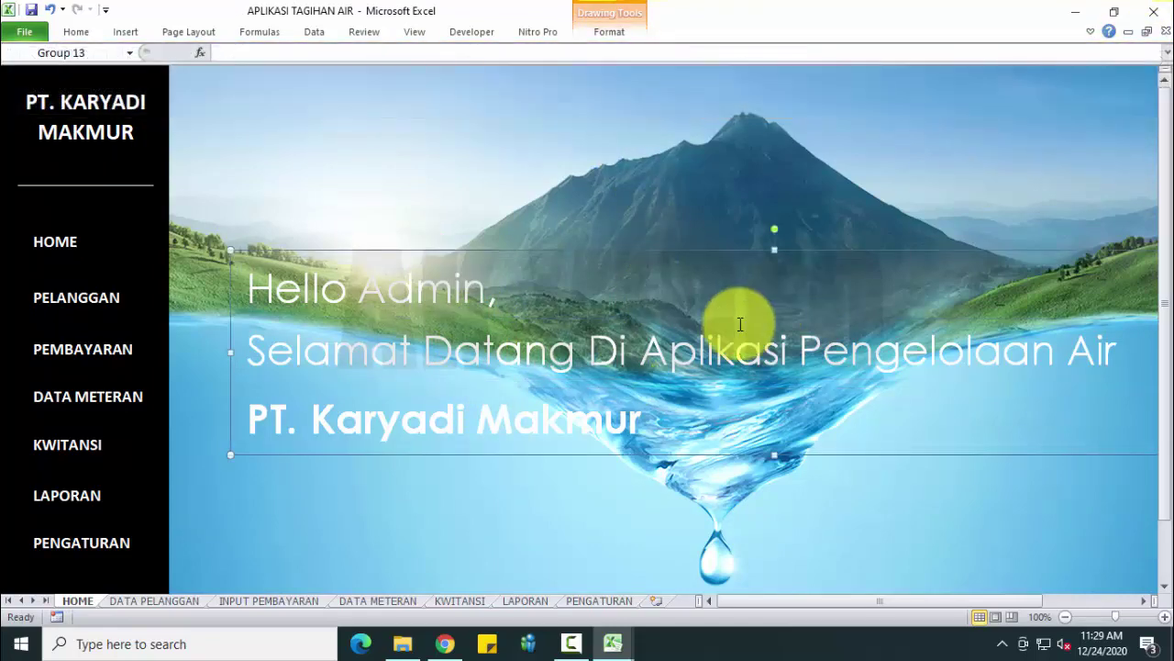
Nudge the grouped greeting text slightly upward and deselect it
{"action": "left_click_drag", "start_coordinate": [741, 324], "coordinate": [745, 320]}
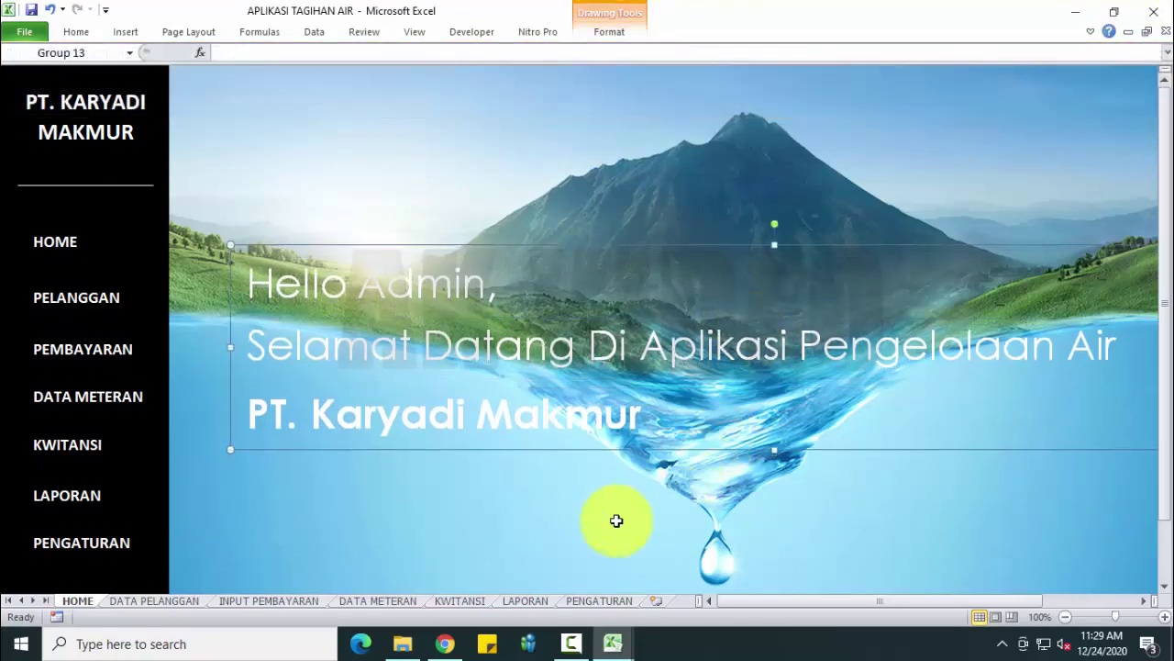
{"action": "left_click", "coordinate": [541, 552]}
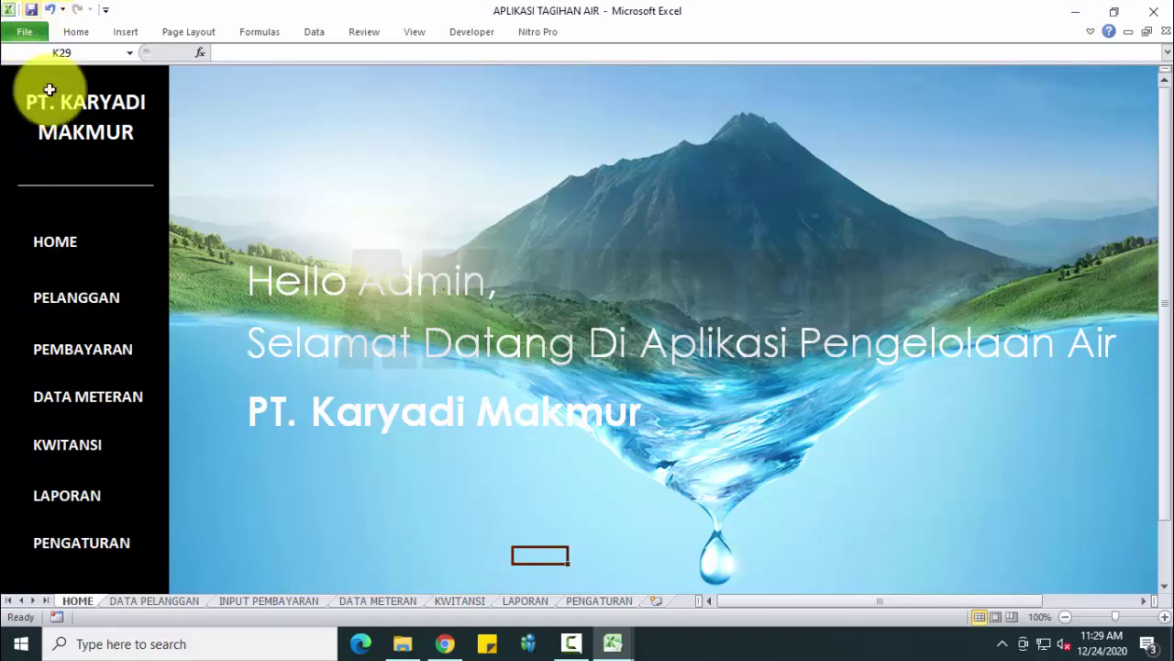
{"action": "left_click", "coordinate": [569, 650]}
{"action": "left_click", "coordinate": [569, 649]}
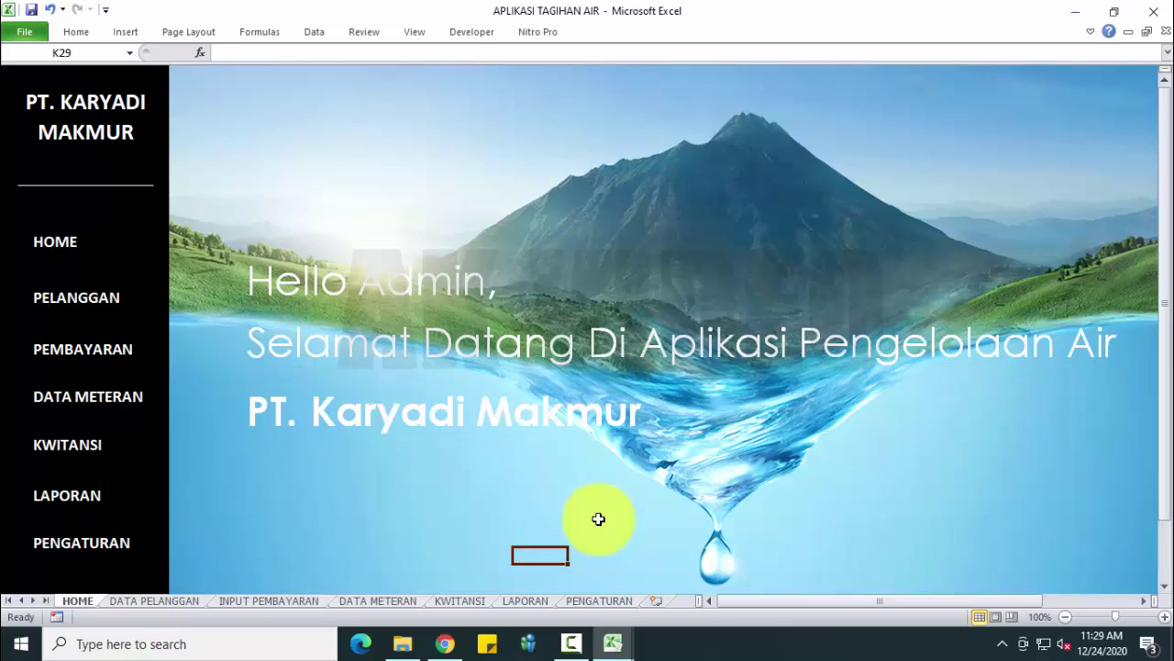
{"action": "left_click", "coordinate": [651, 228]}
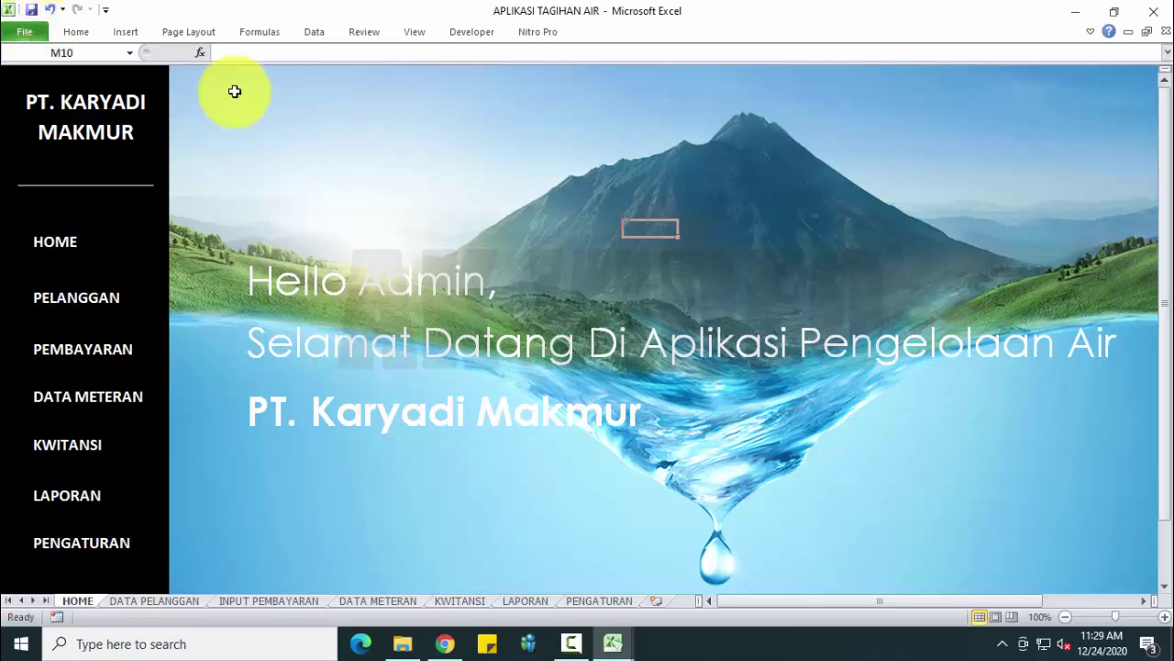
On the PENGATURAN sheet, mark out the table area and narrow column A to a slim margin
{"action": "left_click", "coordinate": [612, 602]}
{"action": "left_click", "coordinate": [218, 228]}
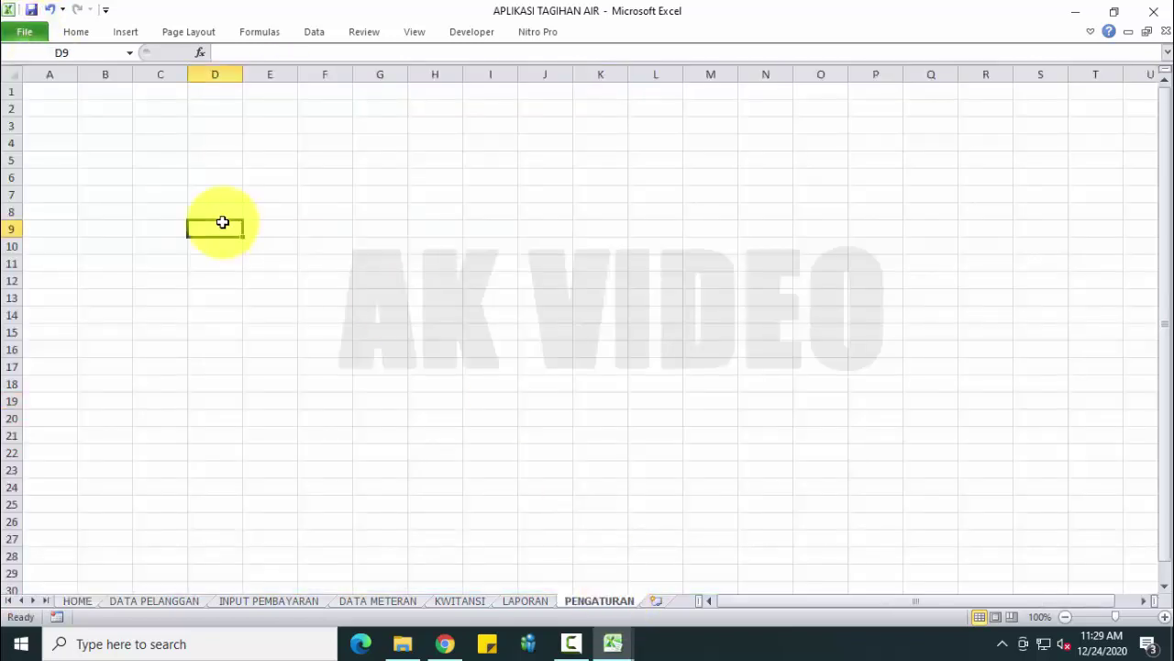
{"action": "left_click", "coordinate": [82, 112]}
{"action": "left_click", "coordinate": [77, 601]}
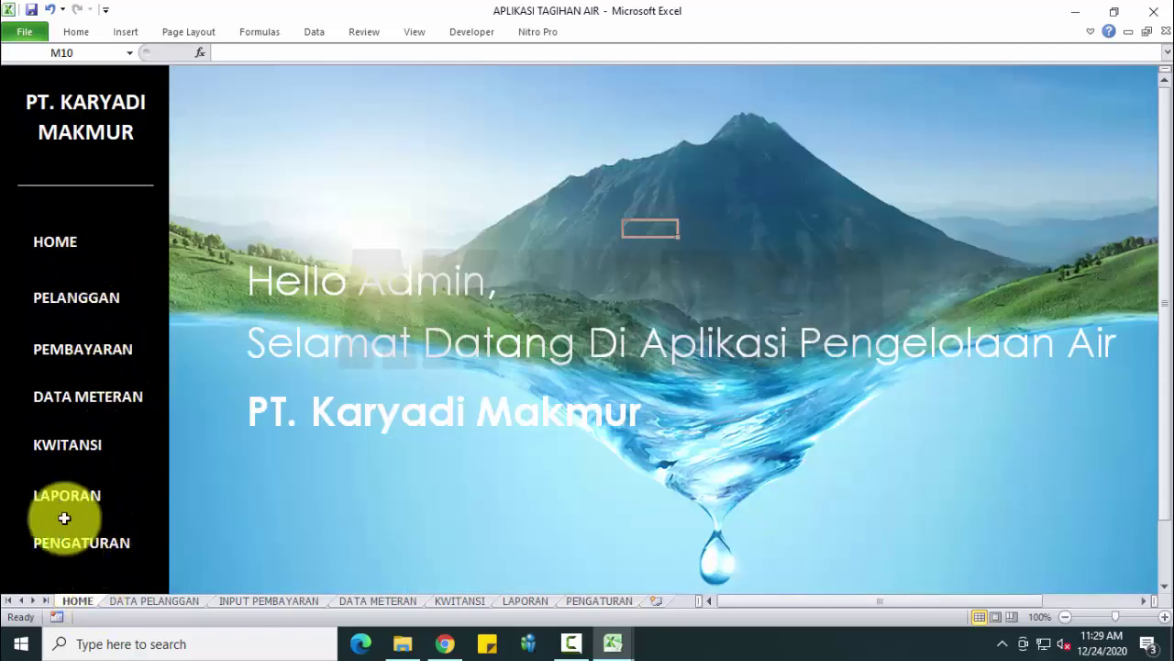
{"action": "left_click", "coordinate": [596, 601]}
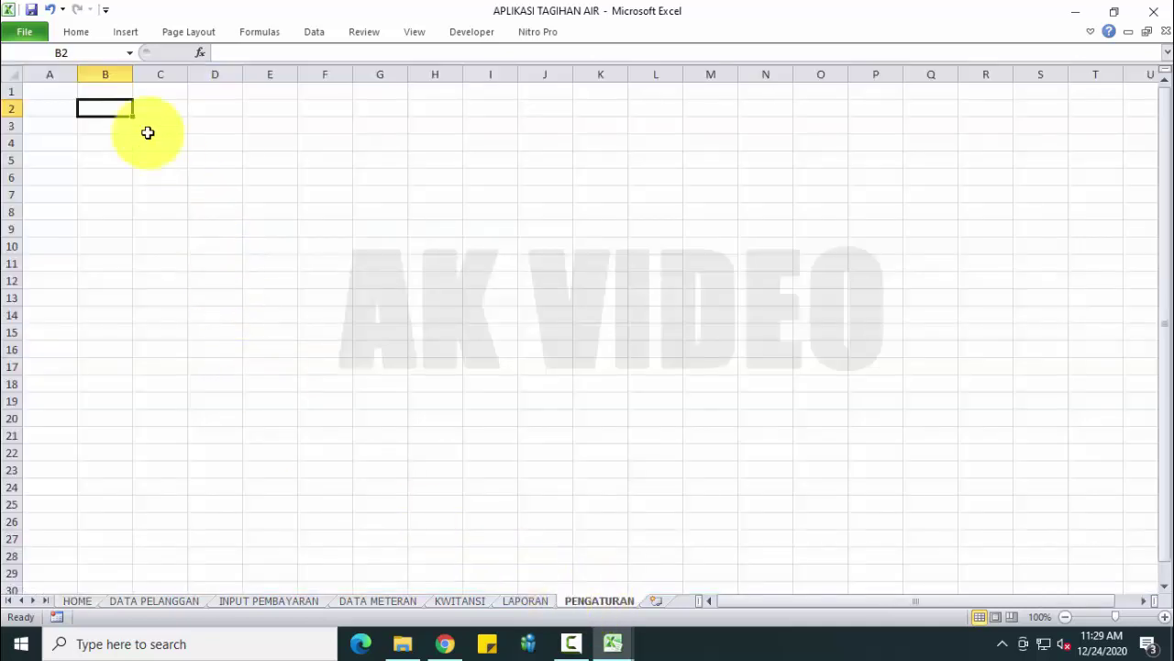
{"action": "mouse_move", "coordinate": [108, 105]}
{"action": "left_mouse_down"}
{"action": "mouse_move", "coordinate": [707, 222]}
{"action": "mouse_move", "coordinate": [624, 328]}
{"action": "left_mouse_up"}
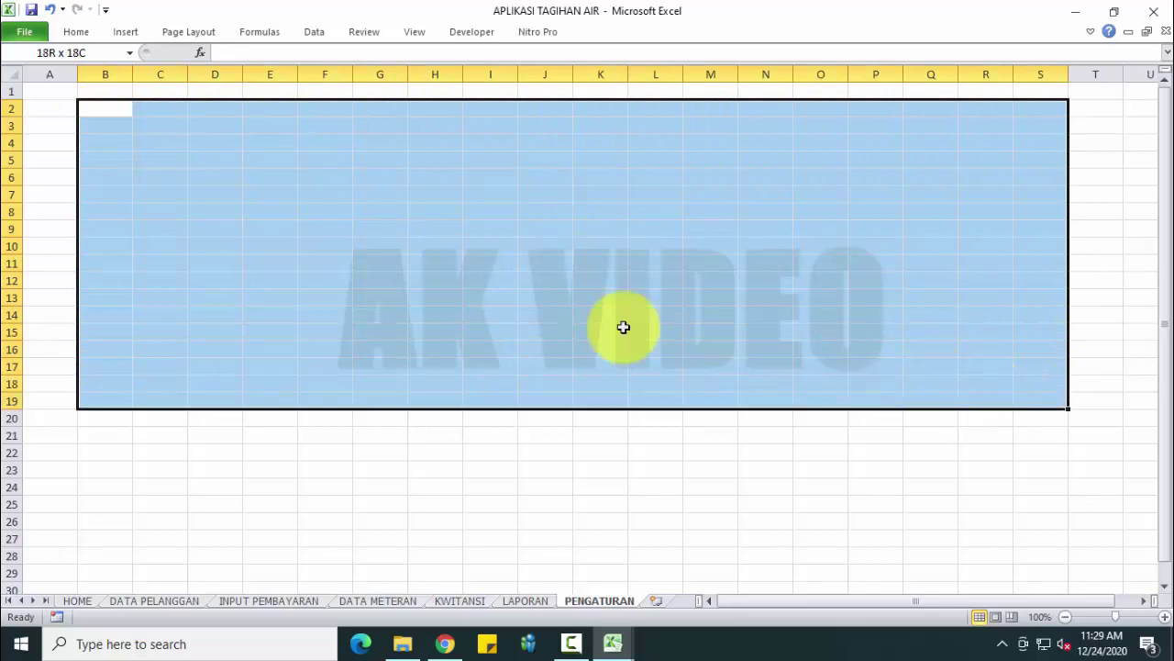
{"action": "left_click", "coordinate": [269, 210]}
{"action": "left_click", "coordinate": [109, 107]}
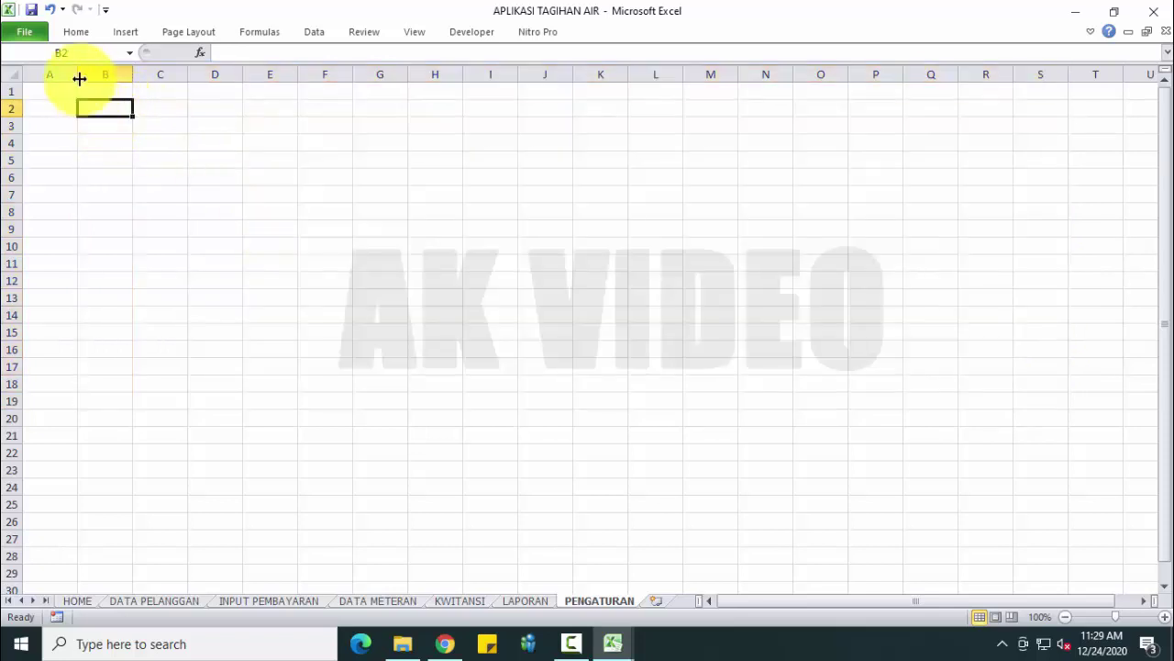
{"action": "left_click_drag", "start_coordinate": [78, 74], "coordinate": [53, 74]}
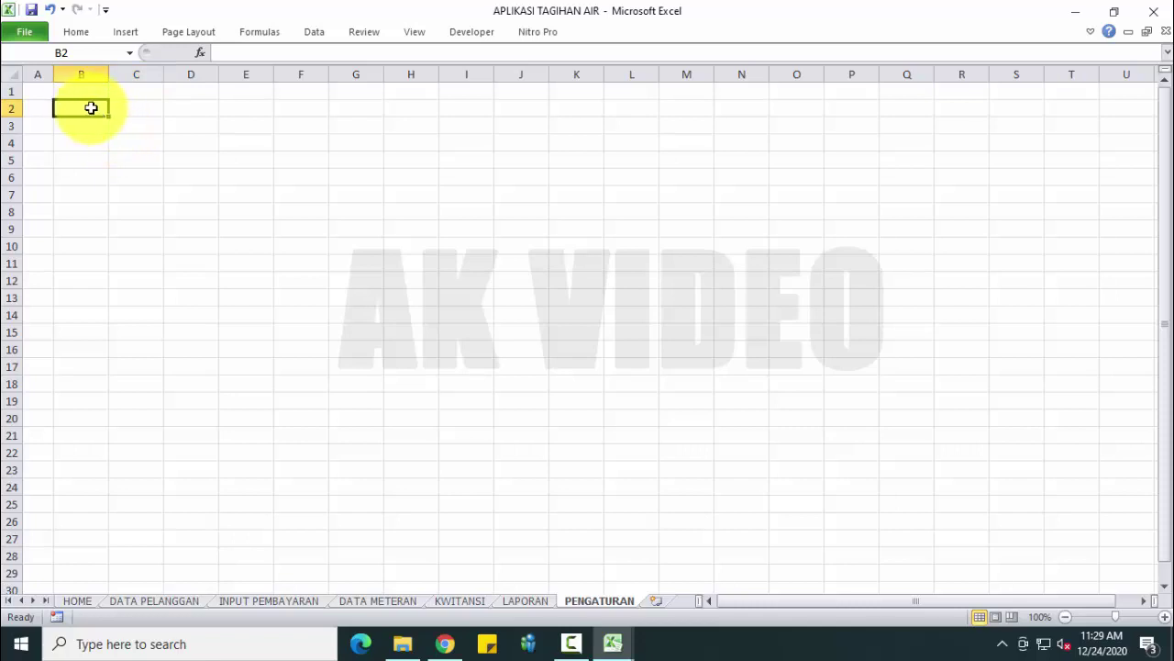
{"action": "mouse_move", "coordinate": [95, 109]}
{"action": "left_mouse_down"}
{"action": "mouse_move", "coordinate": [304, 123]}
{"action": "mouse_move", "coordinate": [97, 115]}
{"action": "left_mouse_up"}
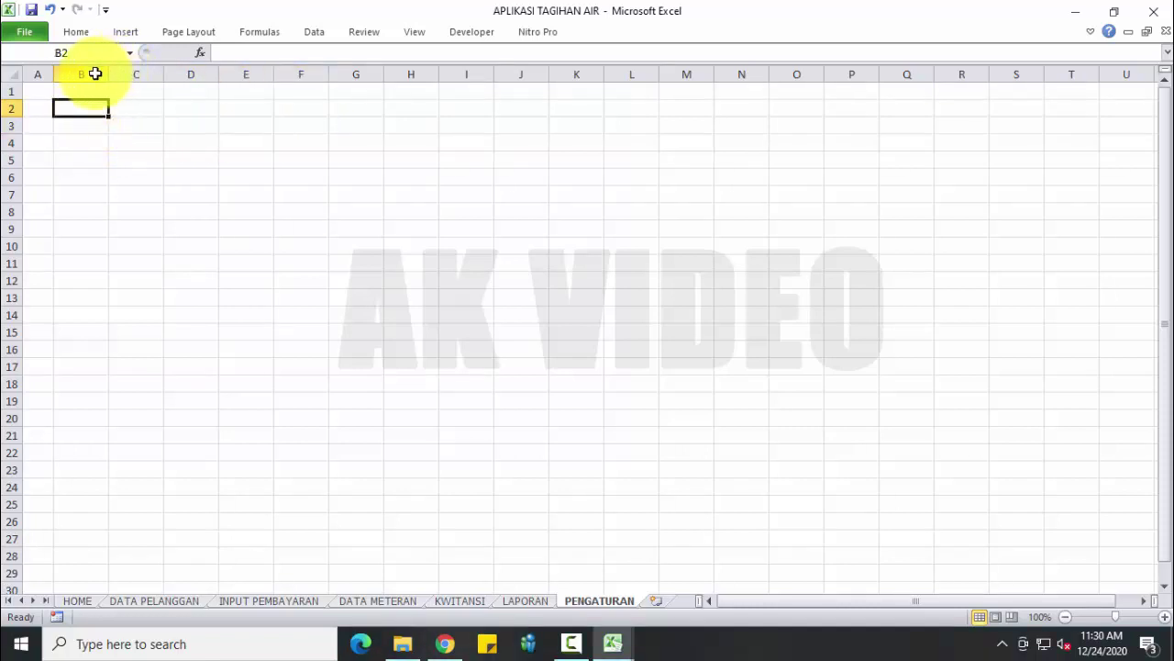
{"action": "left_click", "coordinate": [136, 126]}
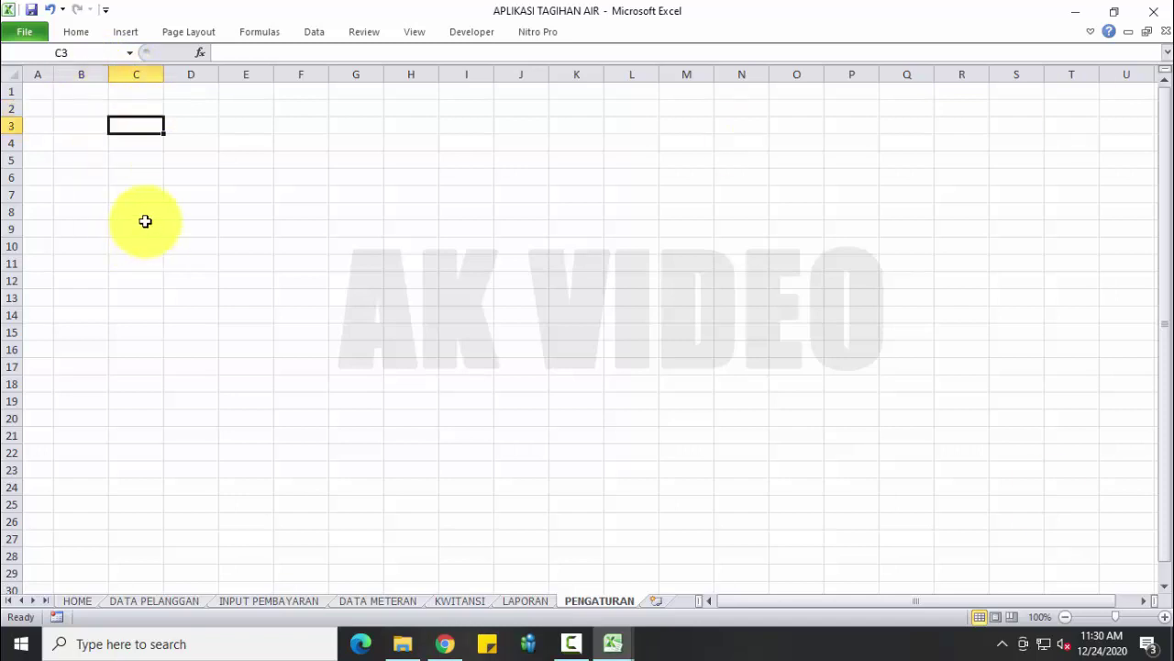
{"action": "left_click", "coordinate": [136, 211]}
Enter the heading DATA PERUSAHAAN in B2 and widen column B for the labels
{"action": "left_click", "coordinate": [81, 109]}
{"action": "type", "text": "DAT"}
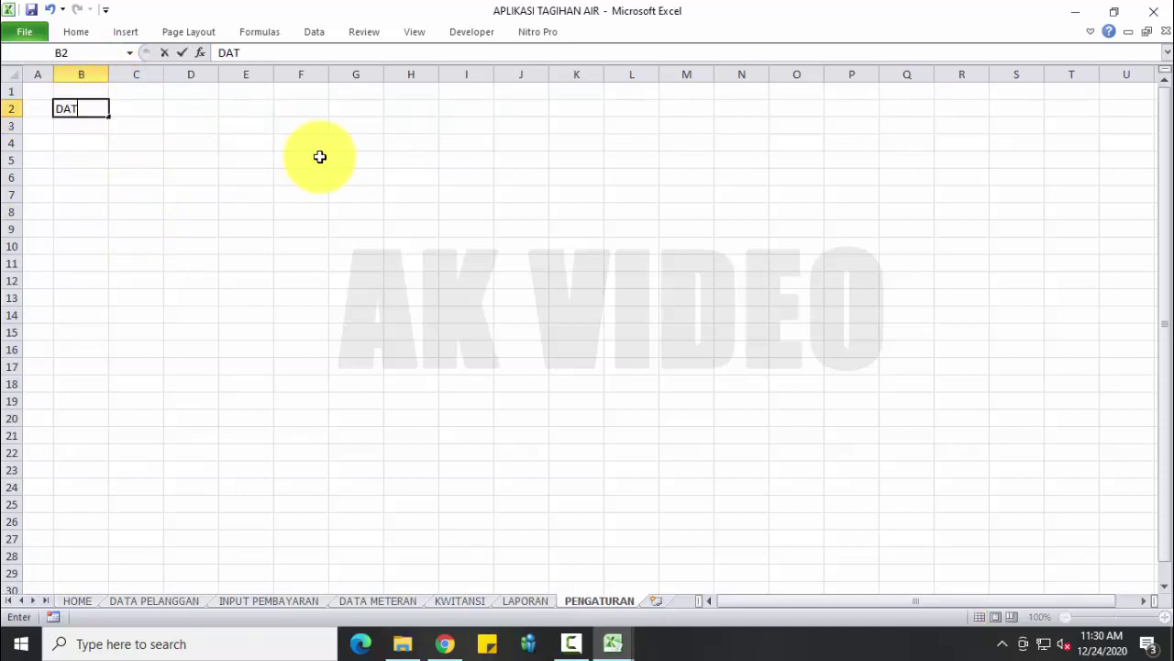
{"action": "type", "text": "A PERU"}
{"action": "type", "text": "SAHAAN"}
{"action": "key", "text": "Return"}
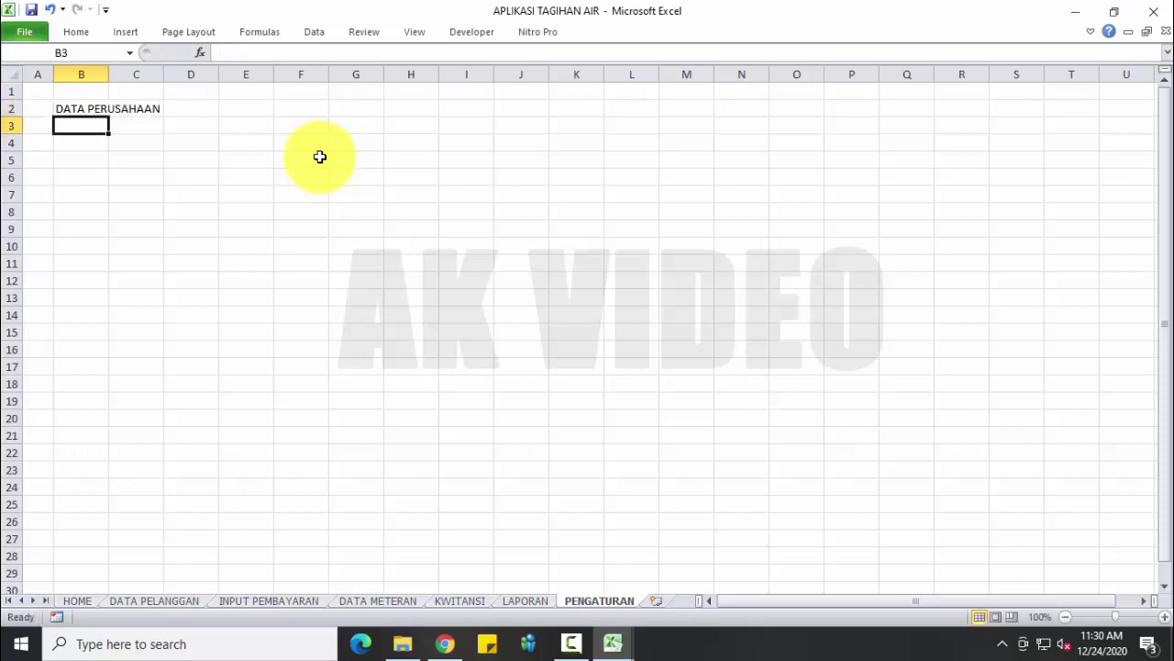
{"action": "left_click_drag", "start_coordinate": [107, 71], "coordinate": [179, 73]}
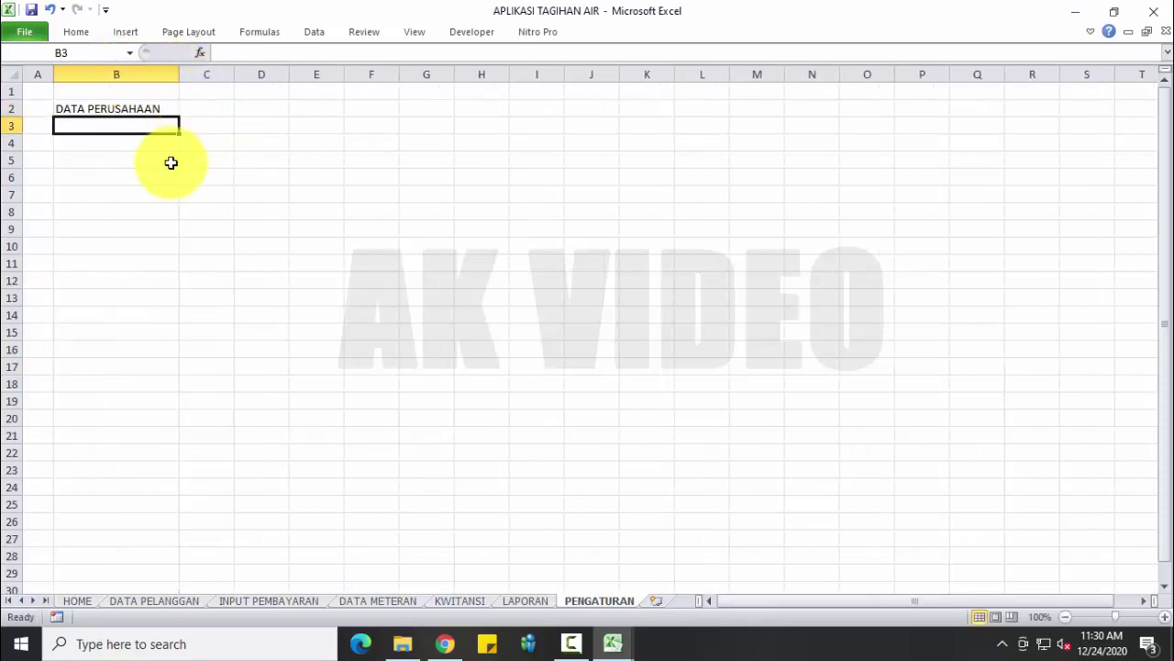
{"action": "left_click", "coordinate": [170, 163]}
Add the NAMA label in B4 with PT. KARYADI MAKMUR beside it in C4
{"action": "left_click", "coordinate": [109, 144]}
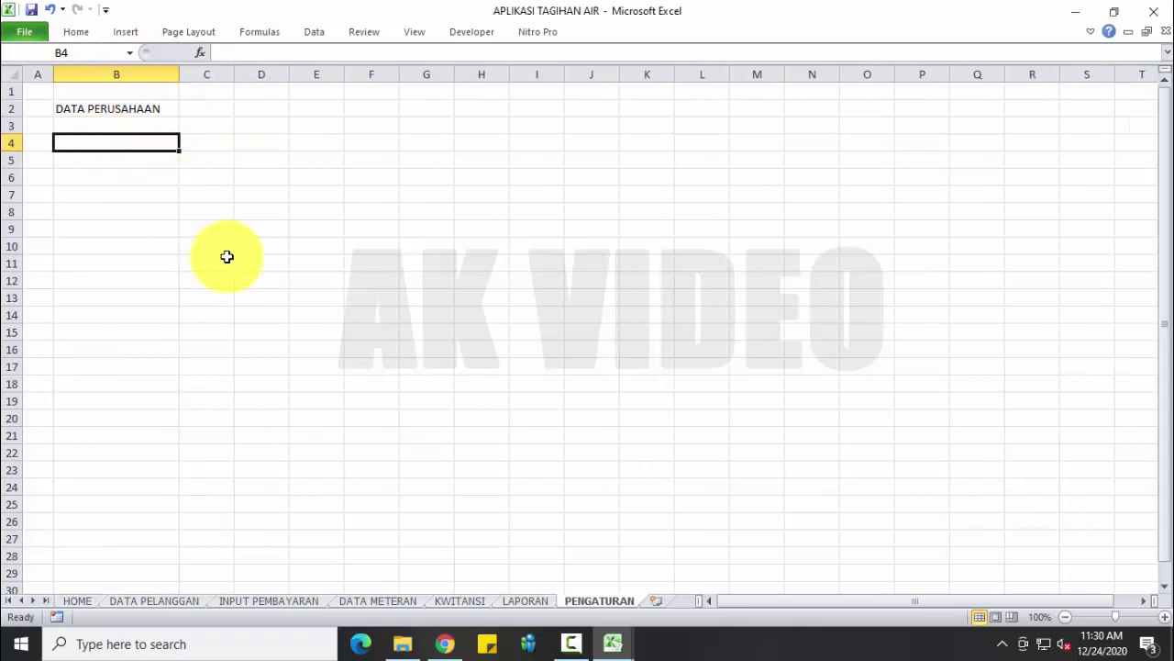
{"action": "type", "text": "NAMA"}
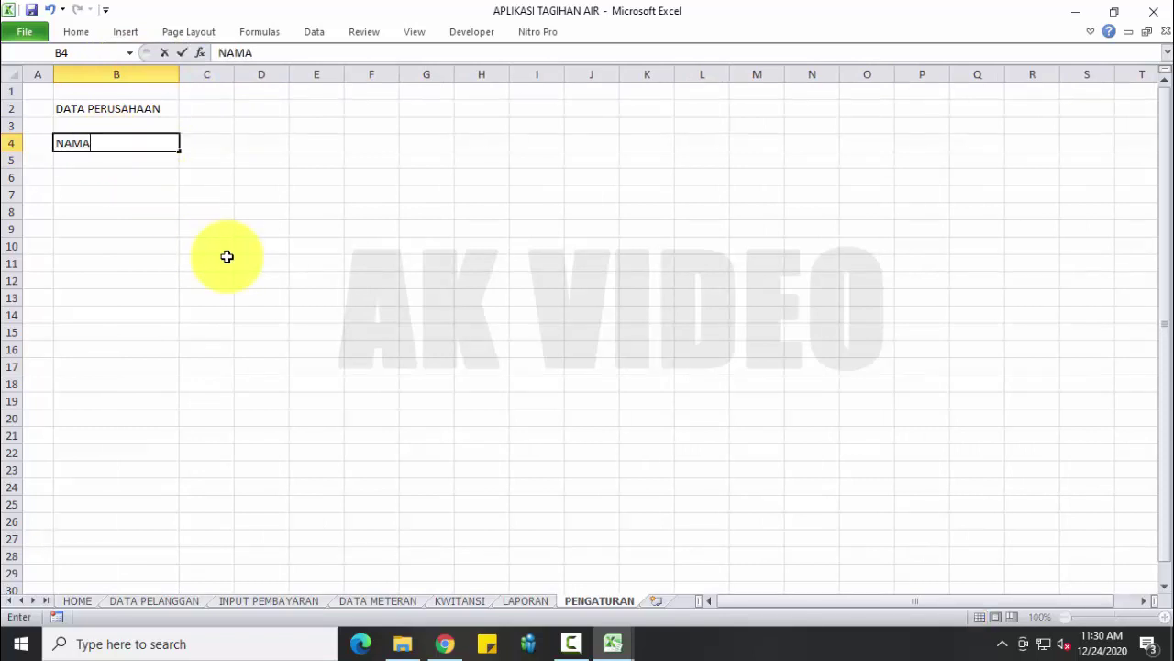
{"action": "key", "text": "Tab"}
{"action": "type", "text": "P[T"}
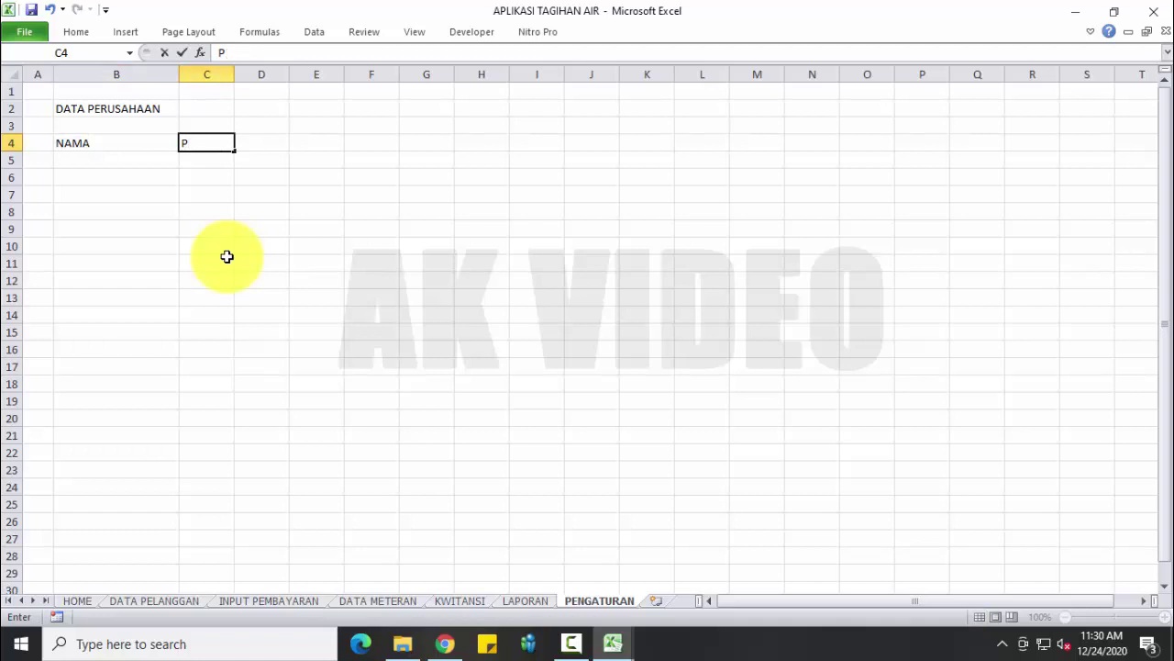
{"action": "type", "text": "KAR"}
{"action": "type", "text": "YAD"}
{"action": "type", "text": "MAM"}
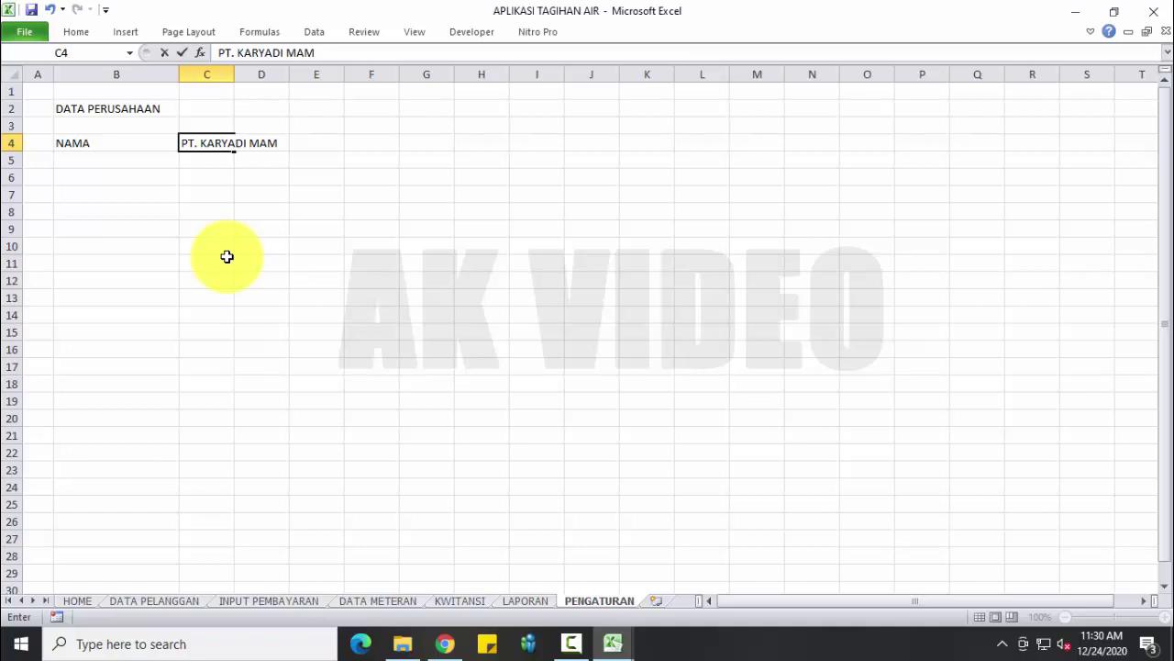
{"action": "type", "text": "MU"}
{"action": "key", "text": "BackSpace"}
{"action": "key", "text": "BackSpace"}
{"action": "key", "text": "BackSpace"}
{"action": "type", "text": "KMU"}
{"action": "key", "text": "Return"}
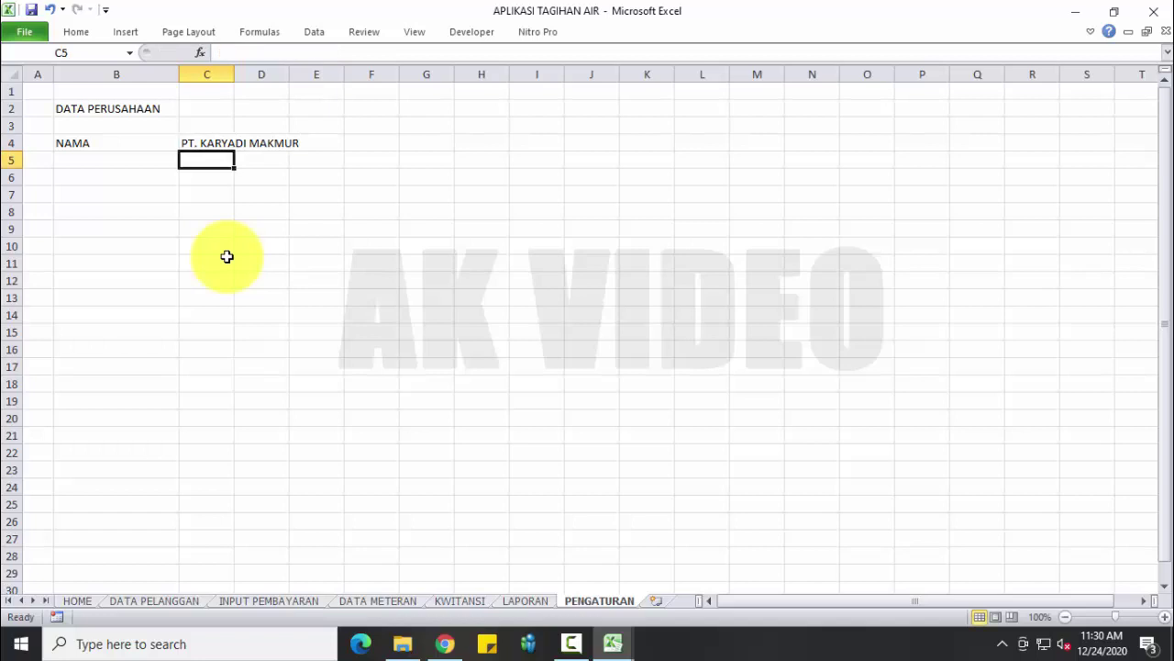
Label B5 ALAMAT and enter the company's street address in C5
{"action": "key", "text": "Left"}
{"action": "type", "text": "ALAMA"}
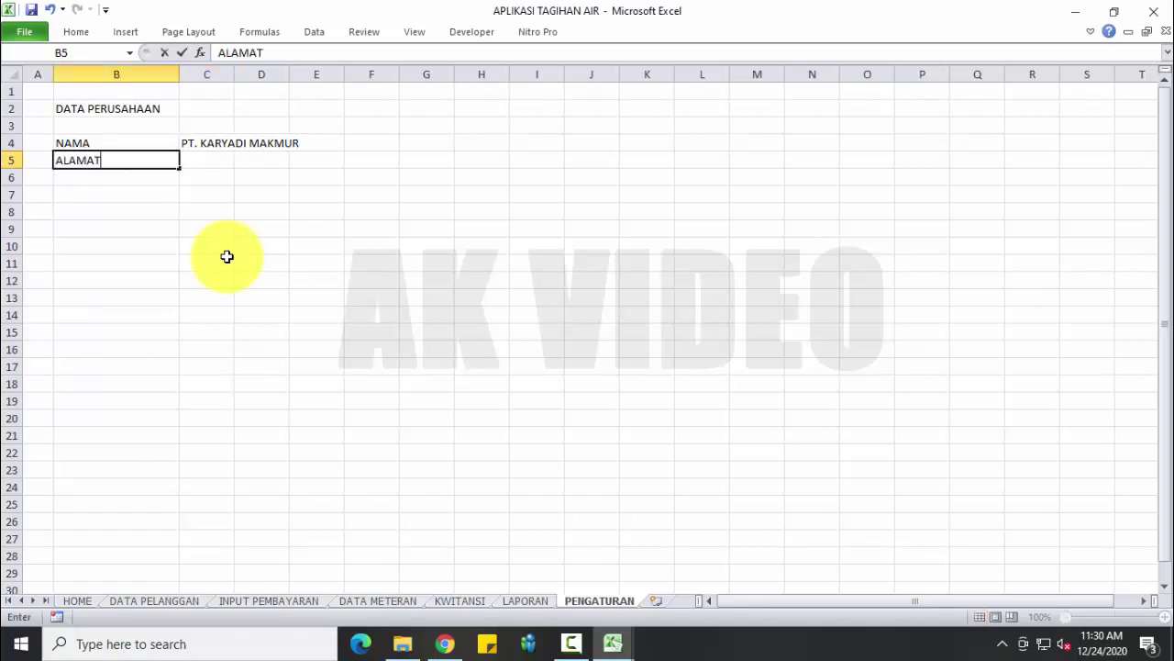
{"action": "key", "text": "Right"}
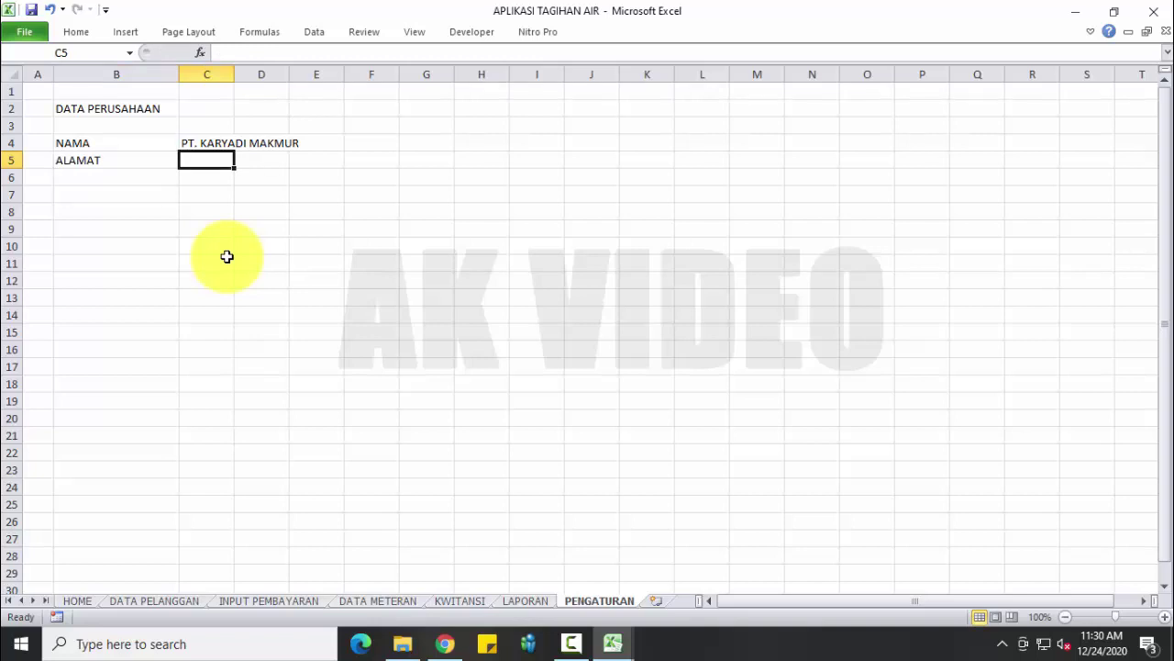
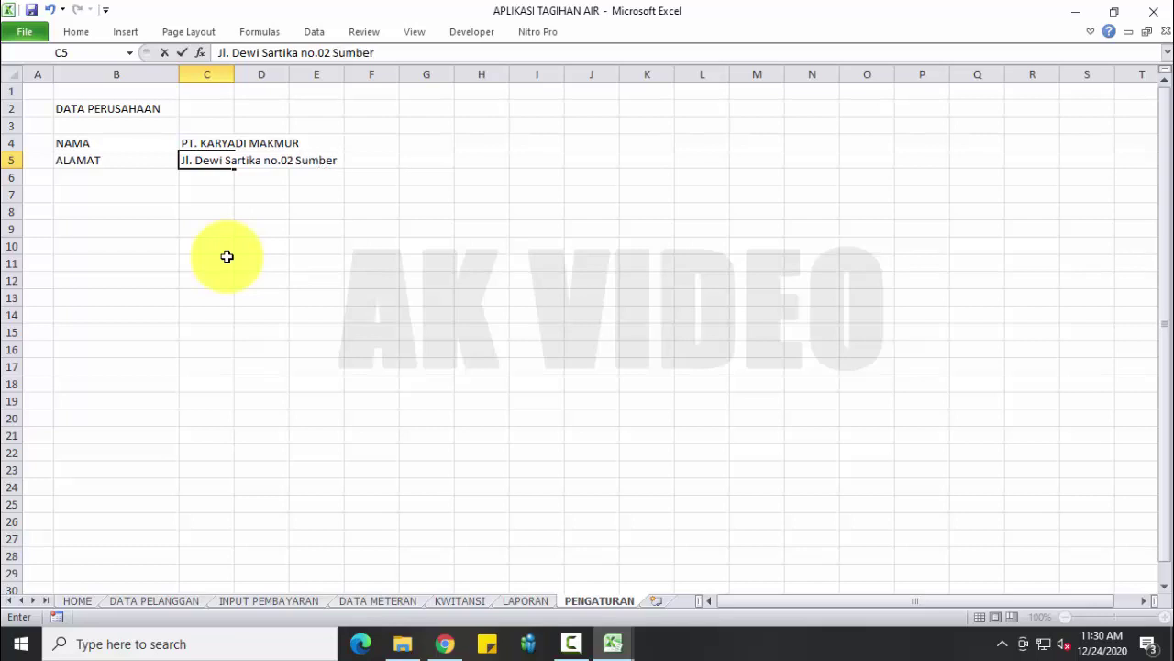
{"action": "key", "text": "Return"}
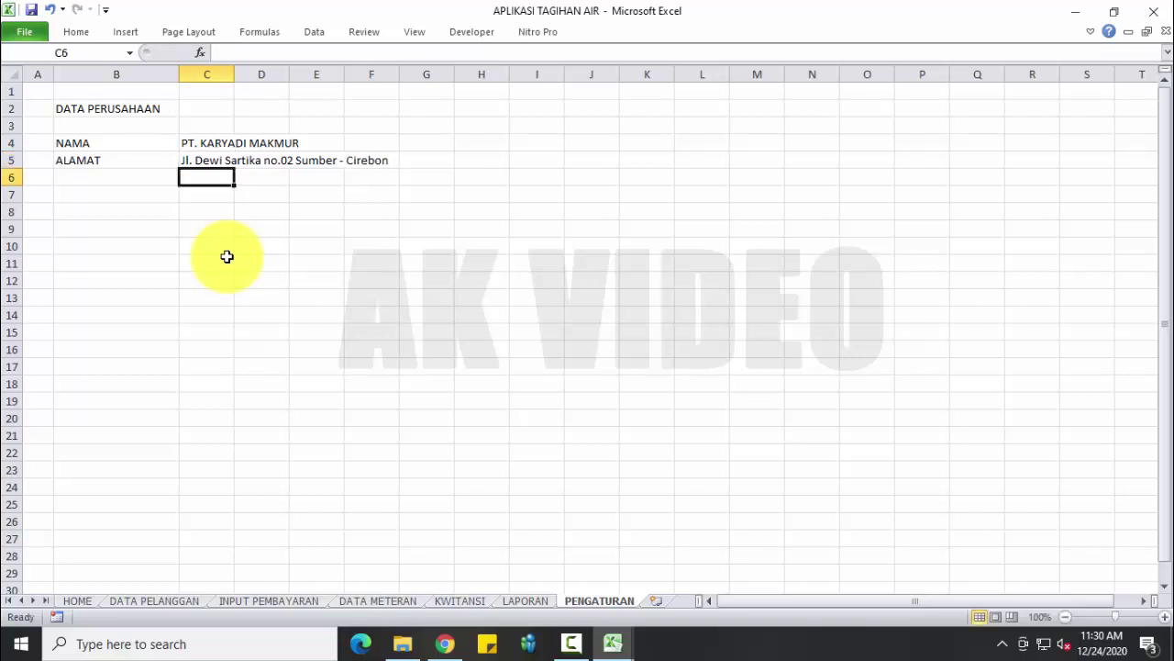
Add the EMAIL label in B6 with the company's e-mail address in C6
{"action": "key", "text": "Left"}
{"action": "type", "text": "E"}
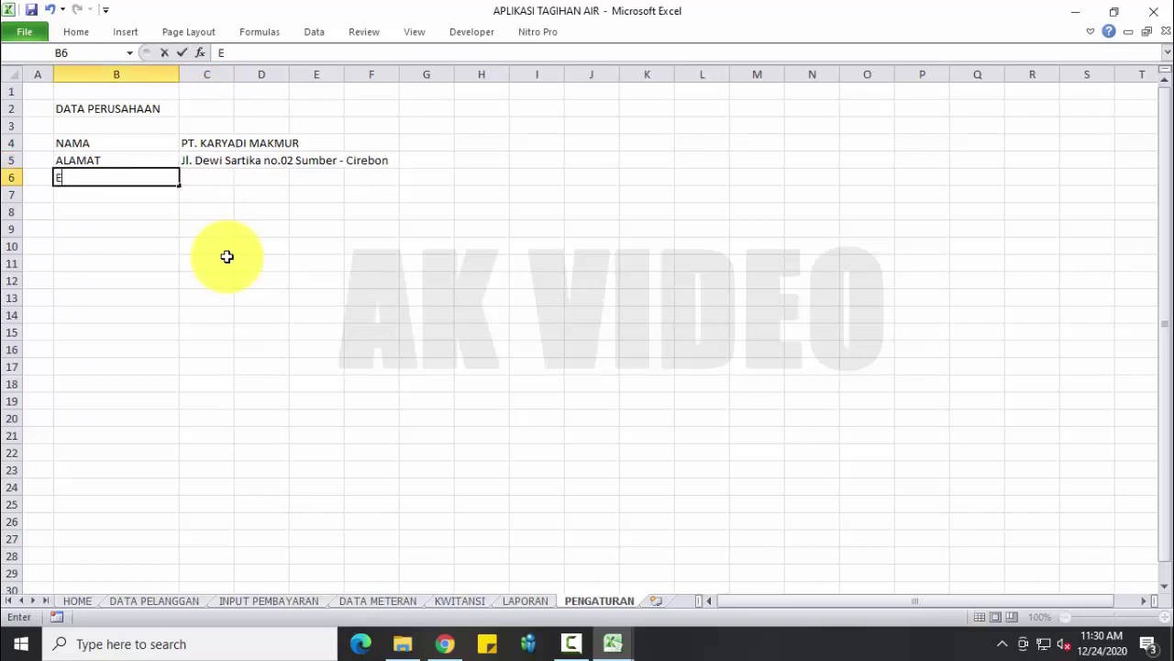
{"action": "type", "text": "Mail"}
{"action": "key", "text": "Right"}
{"action": "key", "text": "Left"}
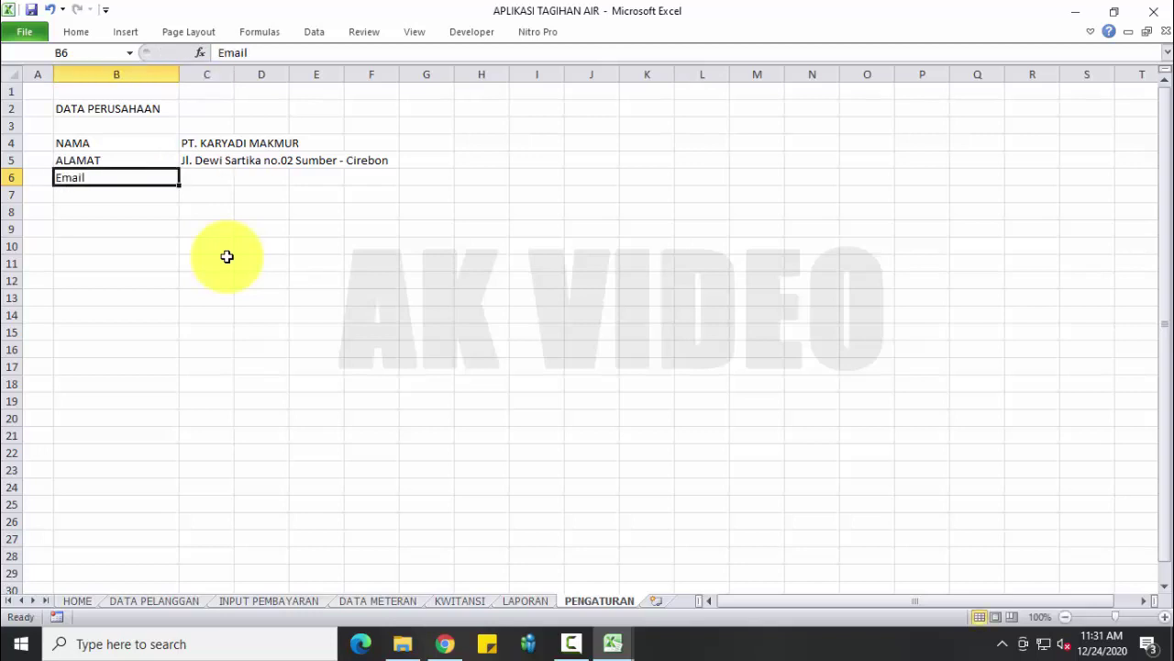
{"action": "type", "text": "EE"}
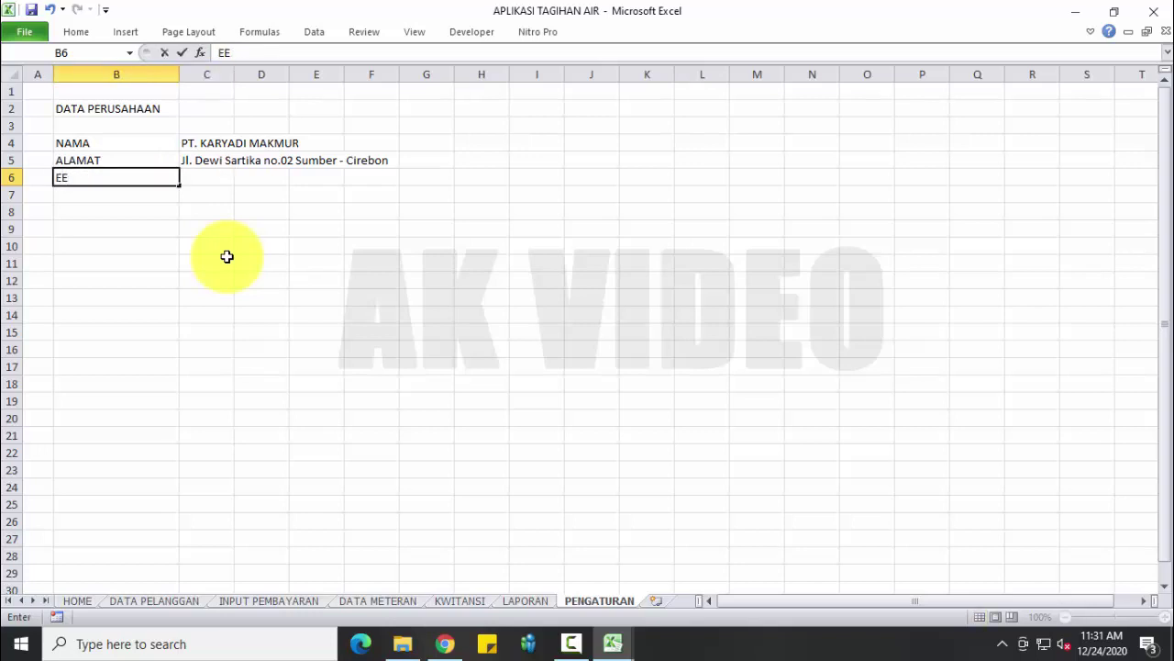
{"action": "key", "text": "BackSpace"}
{"action": "type", "text": "MAIL"}
{"action": "key", "text": "Right"}
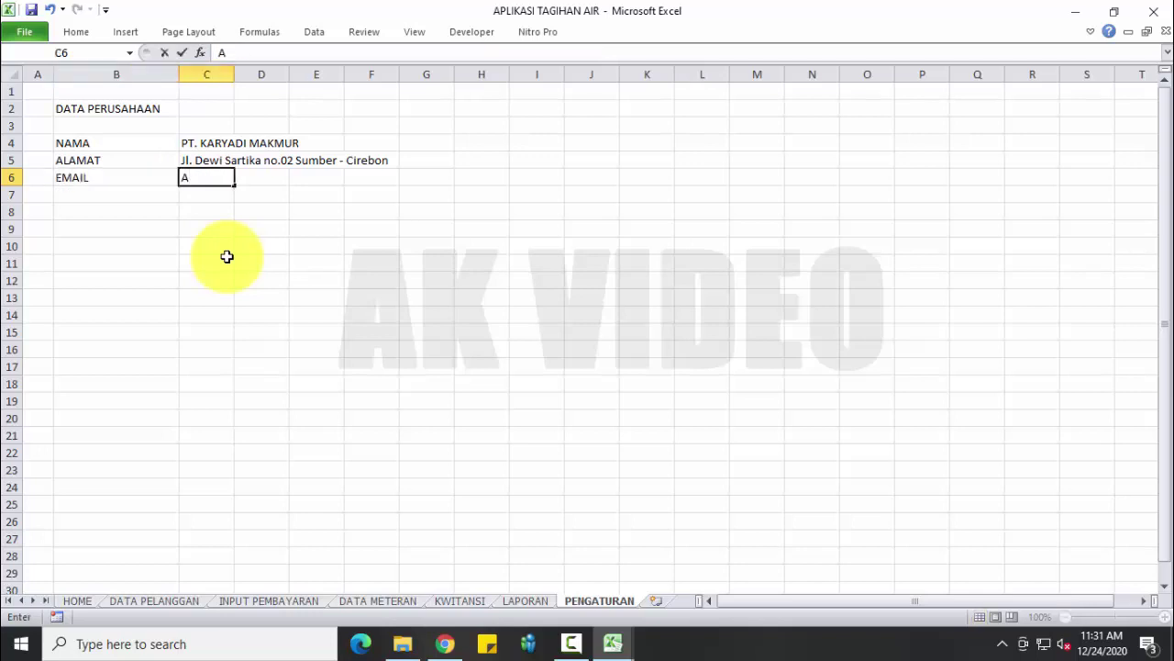
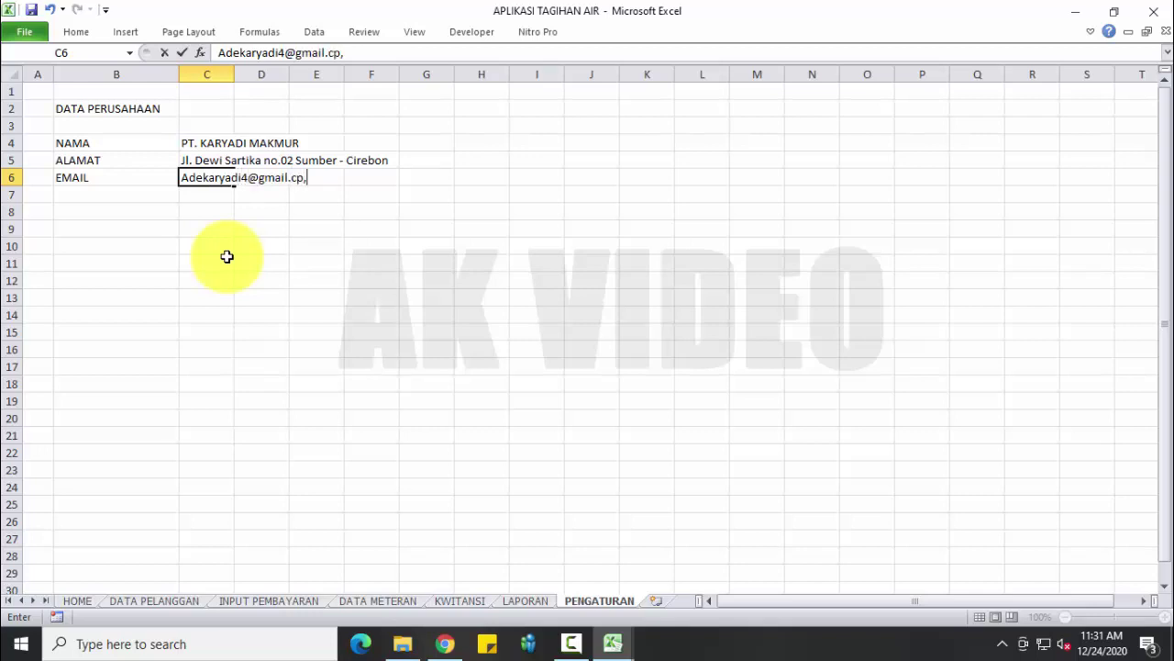
{"action": "key", "text": "Return"}
Add the HP label in B7 with the company's phone number, apostrophe-prefixed, in C7
{"action": "key", "text": "Left"}
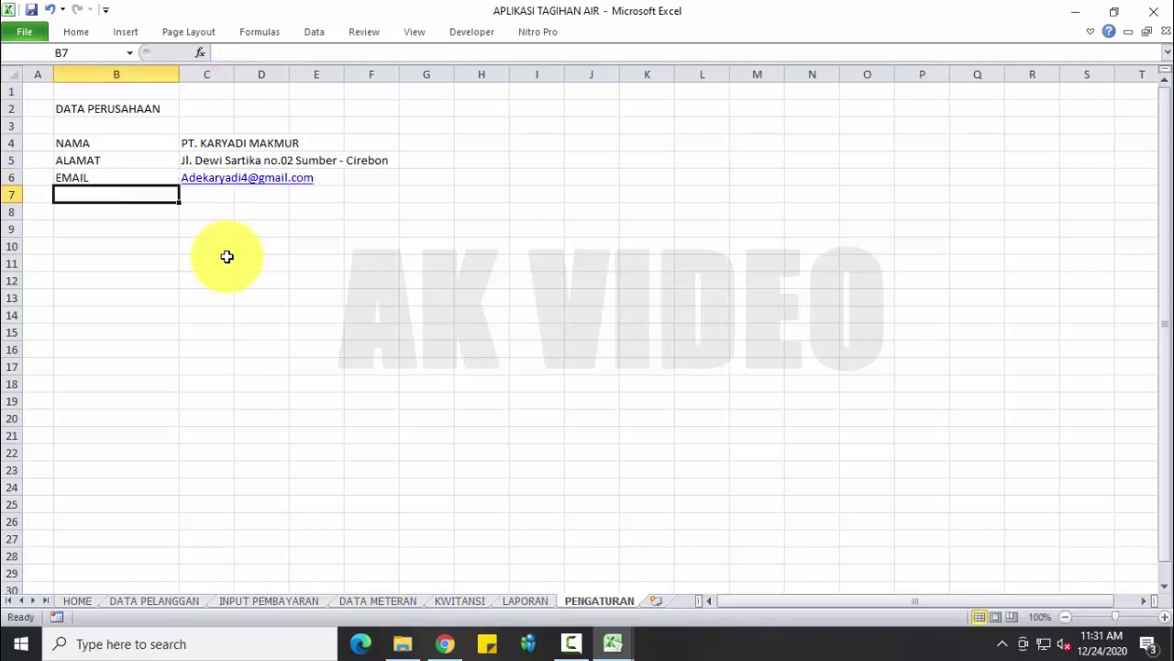
{"action": "type", "text": "h"}
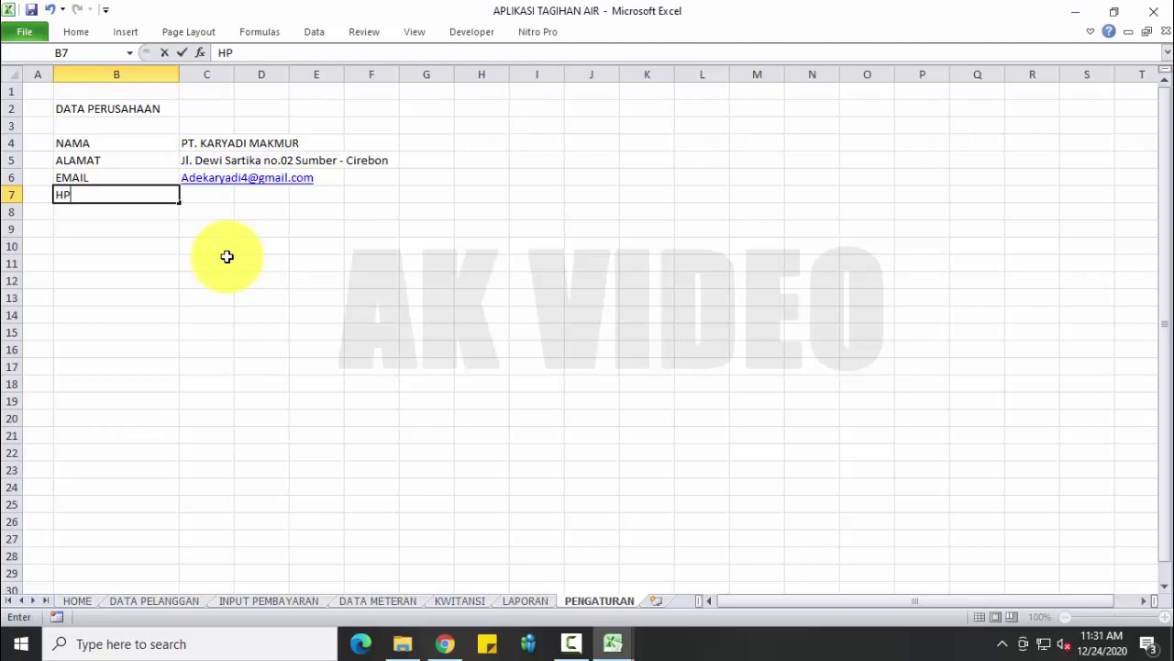
{"action": "key", "text": "Tab"}
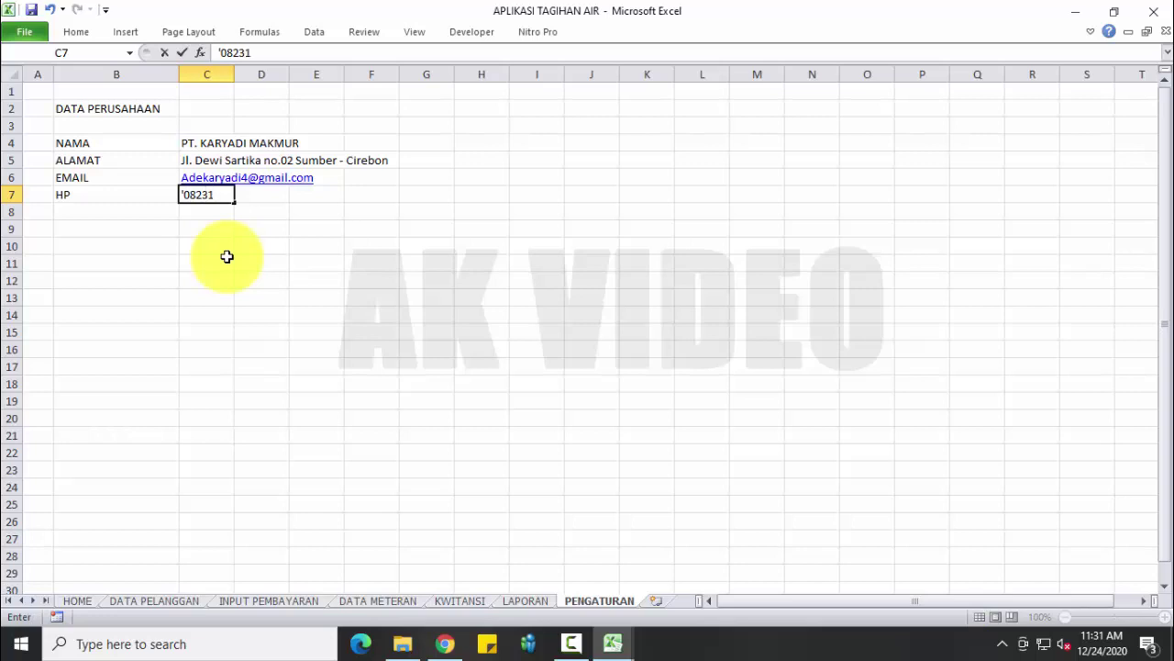
{"action": "key", "text": "Return"}
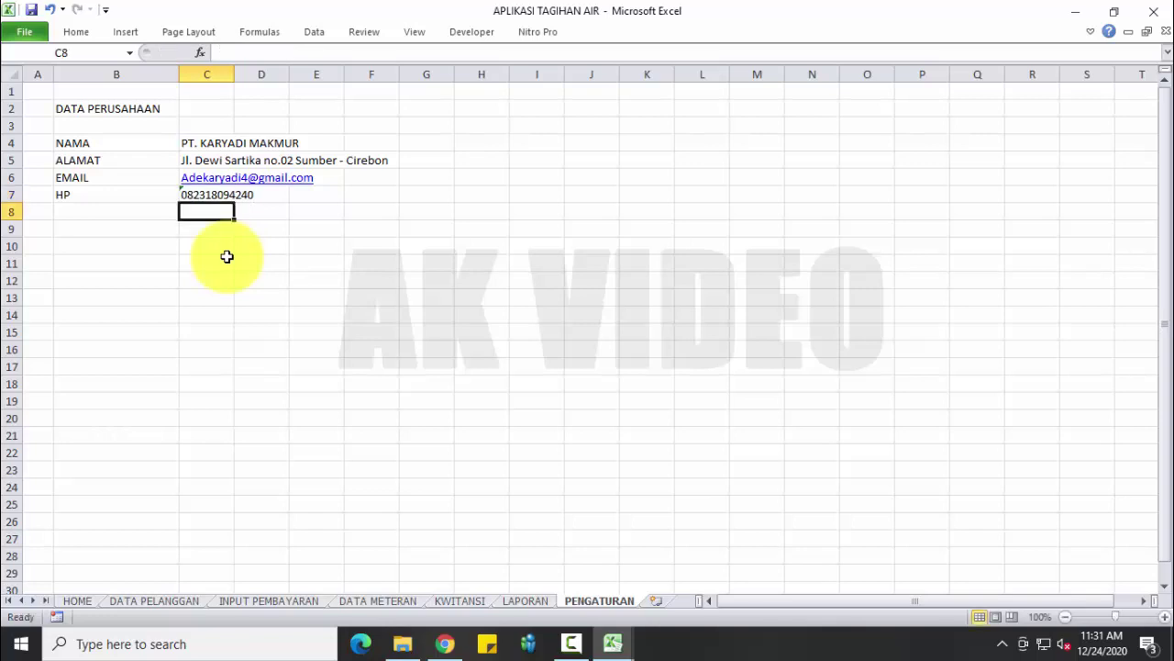
Hide the sheet gridlines
{"action": "left_click", "coordinate": [280, 249]}
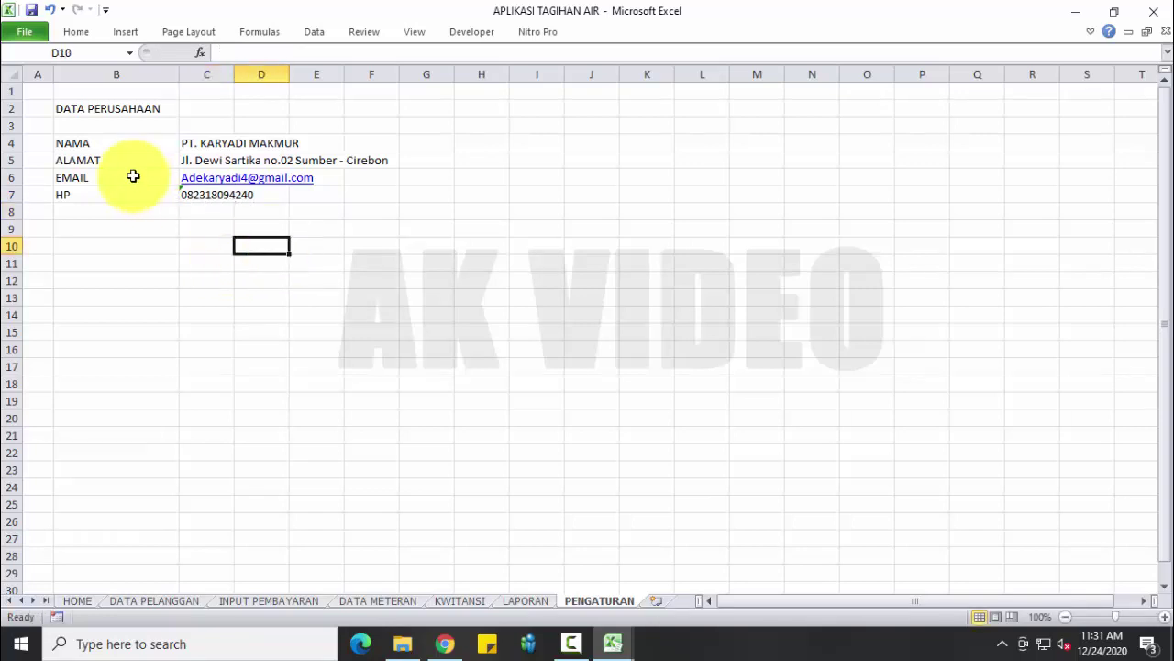
{"action": "left_click", "coordinate": [114, 144]}
{"action": "left_click", "coordinate": [413, 32]}
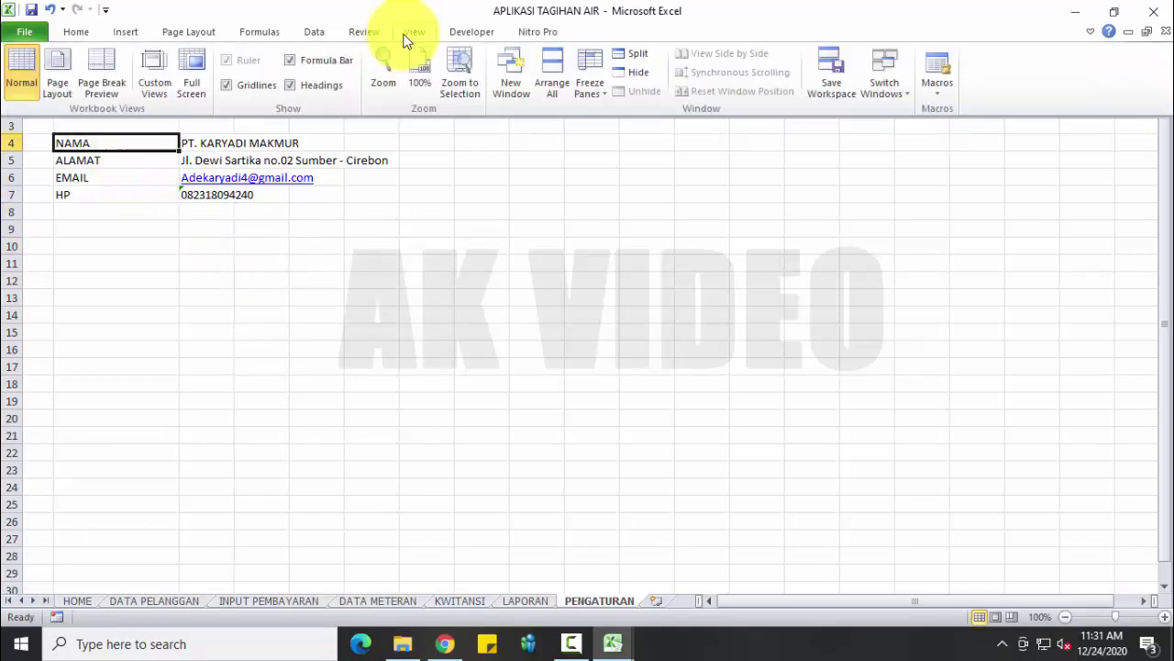
{"action": "left_click", "coordinate": [248, 84]}
Fill the DATA PERUSAHAAN title row B2:F2 dark blue
{"action": "left_click", "coordinate": [208, 278]}
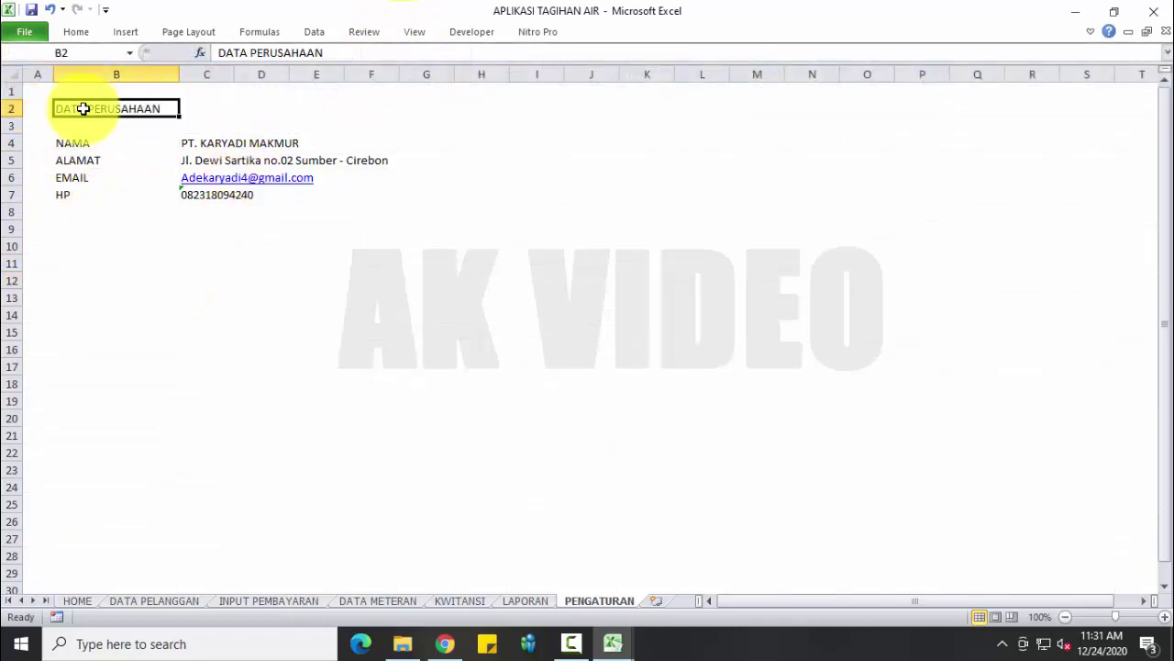
{"action": "left_click_drag", "start_coordinate": [86, 108], "coordinate": [388, 105]}
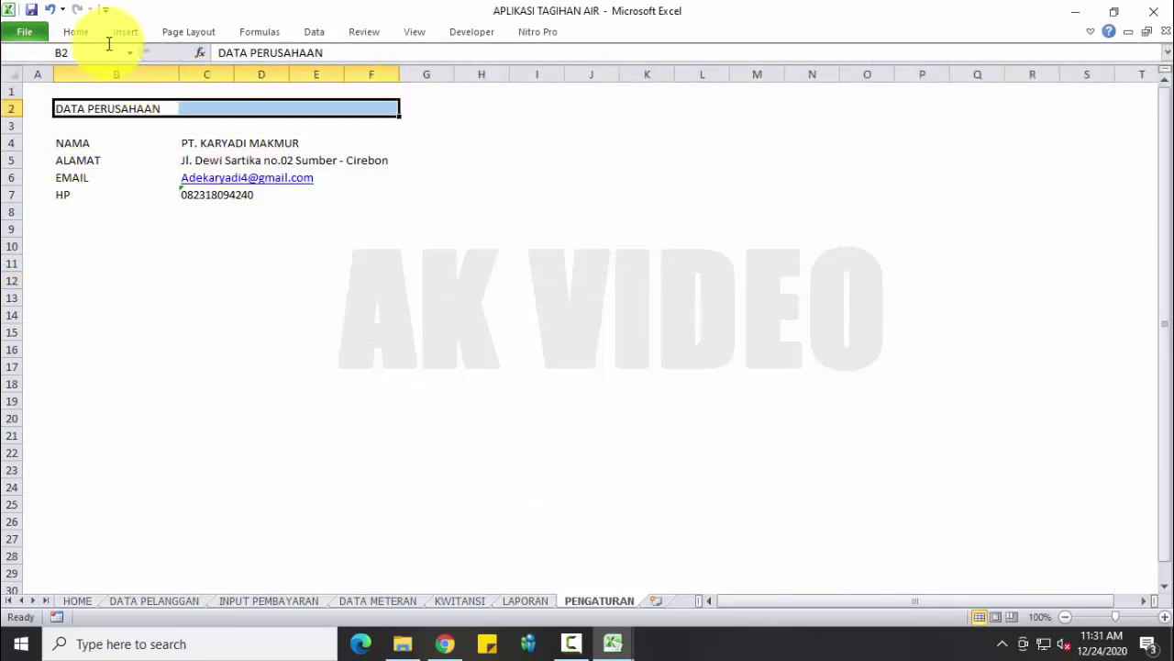
{"action": "left_click", "coordinate": [76, 31]}
{"action": "left_click", "coordinate": [261, 88]}
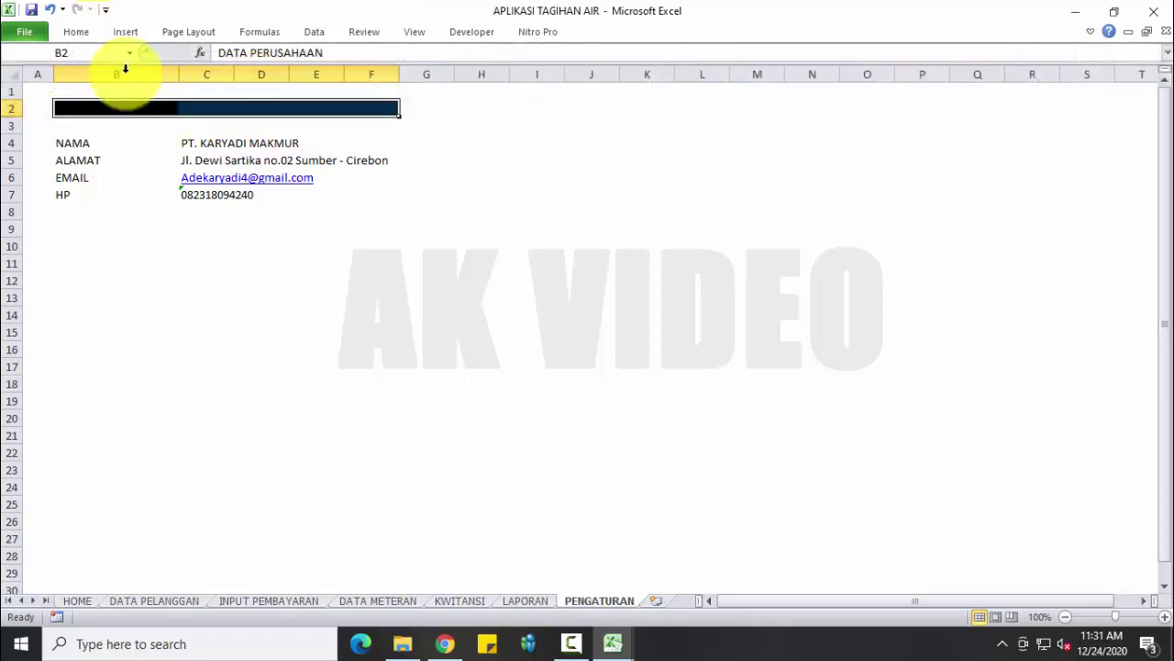
{"action": "left_click", "coordinate": [76, 31]}
{"action": "left_click", "coordinate": [272, 84]}
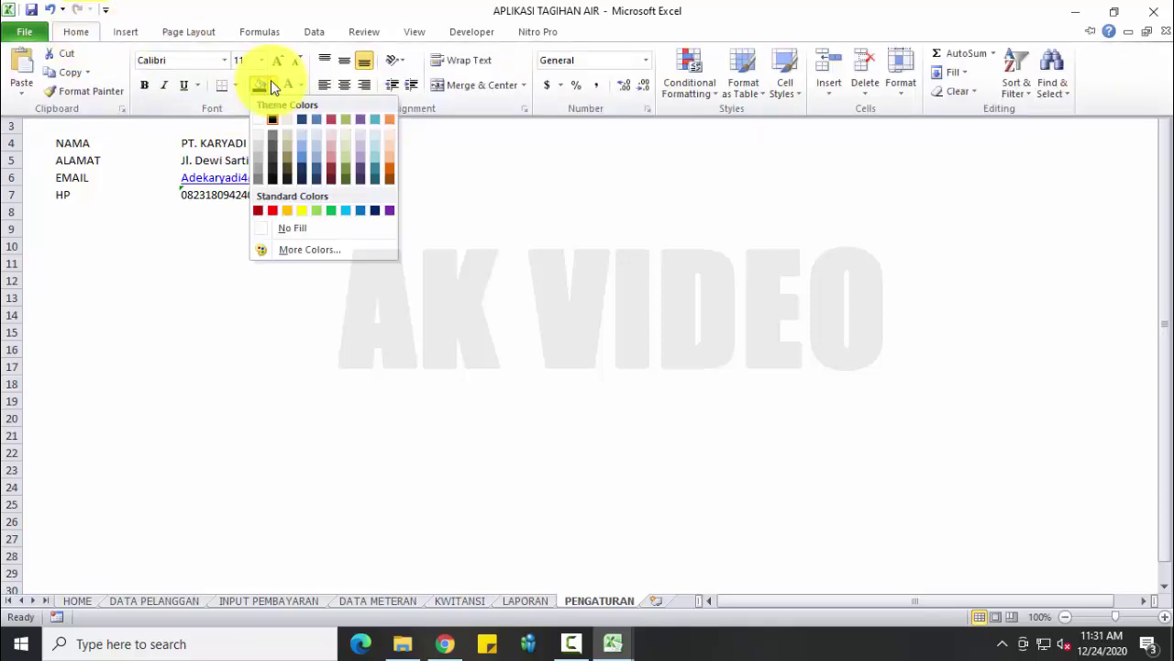
{"action": "left_click", "coordinate": [302, 120]}
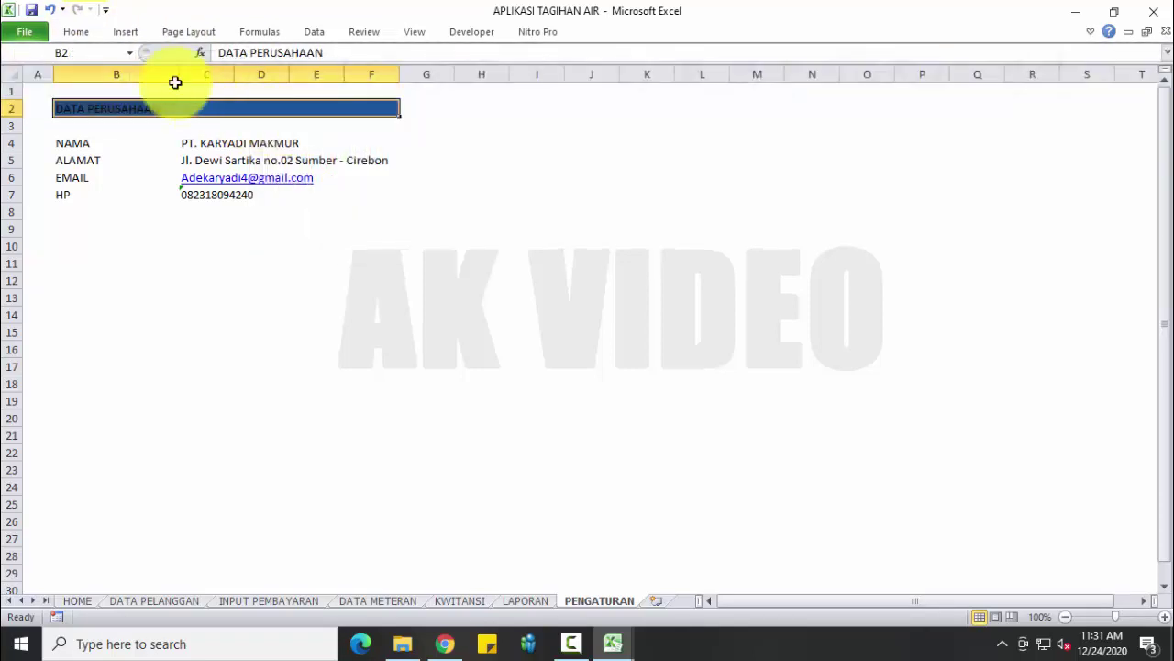
{"action": "left_click", "coordinate": [76, 31]}
{"action": "left_click", "coordinate": [175, 279]}
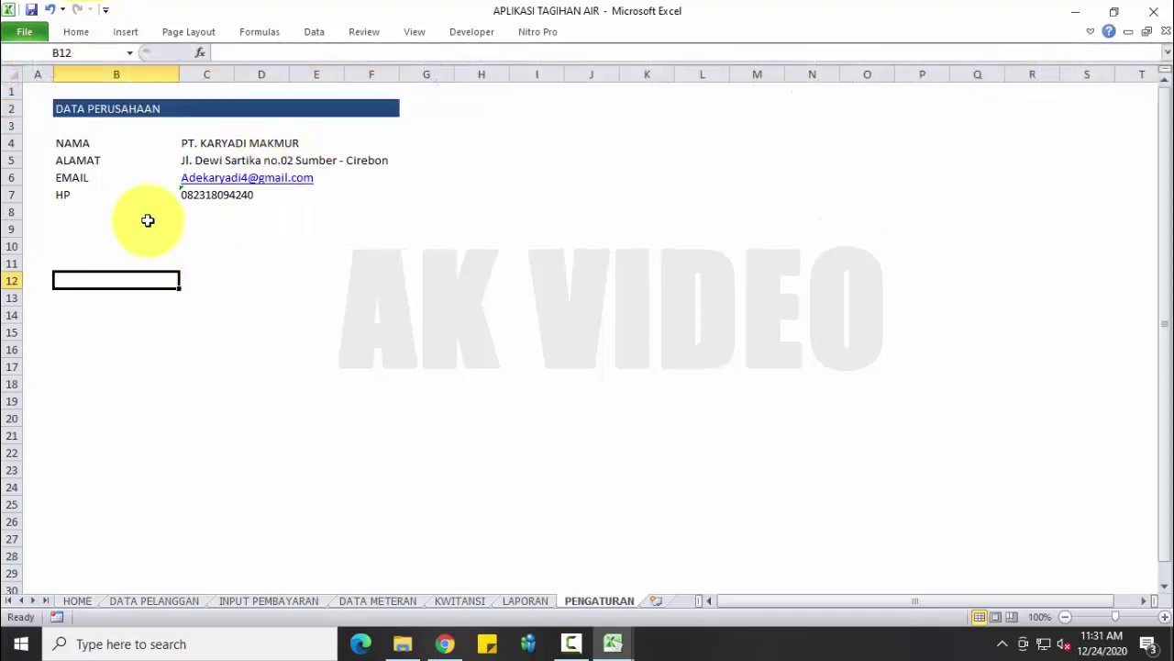
Give the label cells B4:B7 a dark blue fill with white text
{"action": "left_click", "coordinate": [97, 143]}
{"action": "left_click_drag", "start_coordinate": [96, 142], "coordinate": [367, 202]}
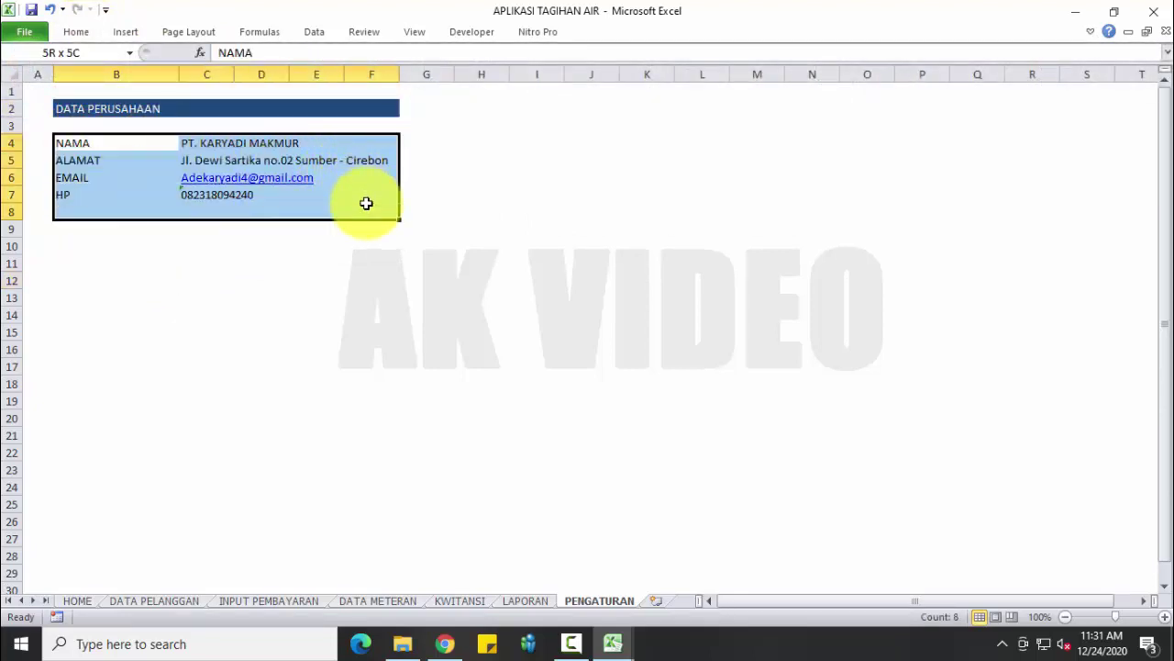
{"action": "left_click_drag", "start_coordinate": [135, 139], "coordinate": [141, 189]}
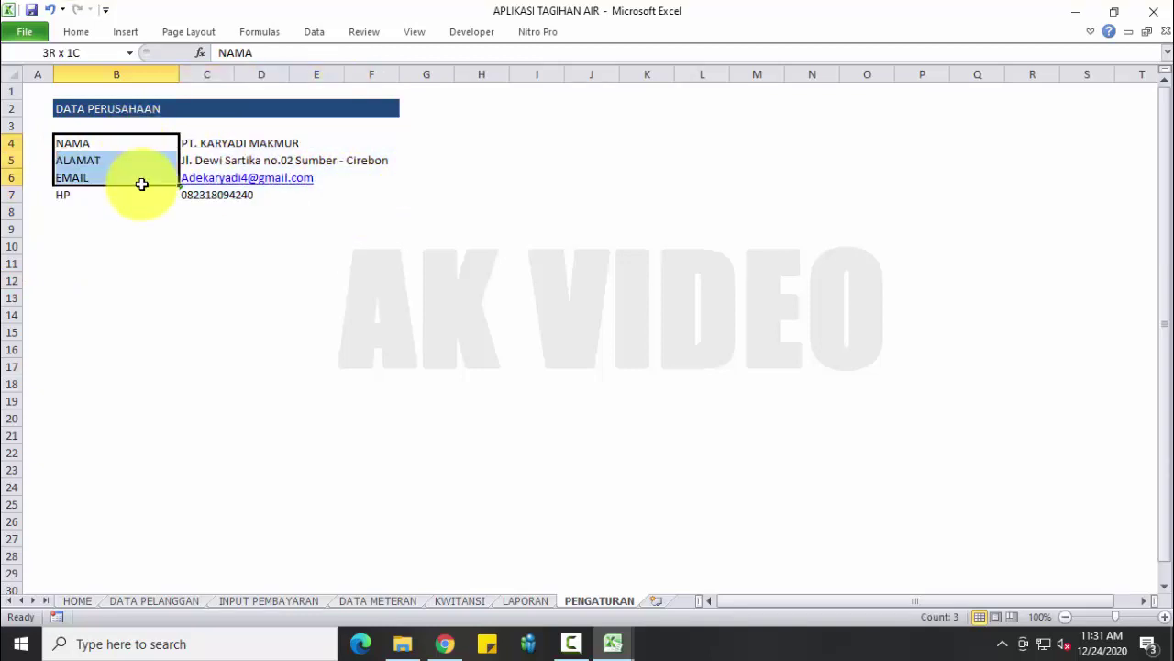
{"action": "left_click", "coordinate": [81, 31]}
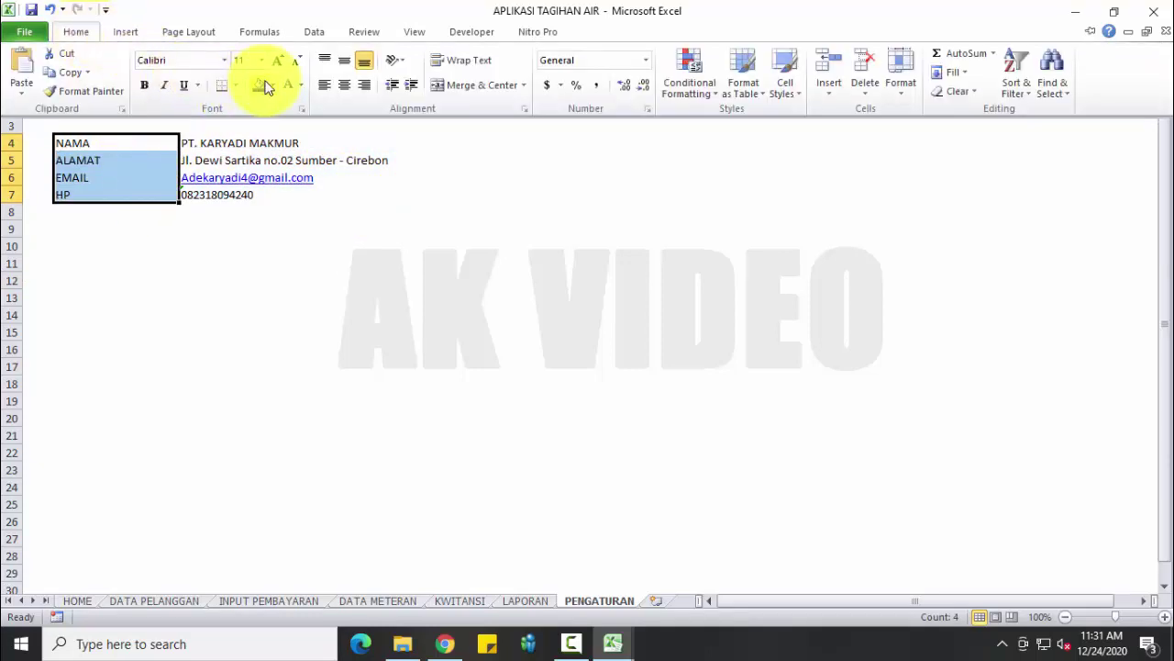
{"action": "left_click", "coordinate": [260, 85]}
{"action": "left_click", "coordinate": [77, 33]}
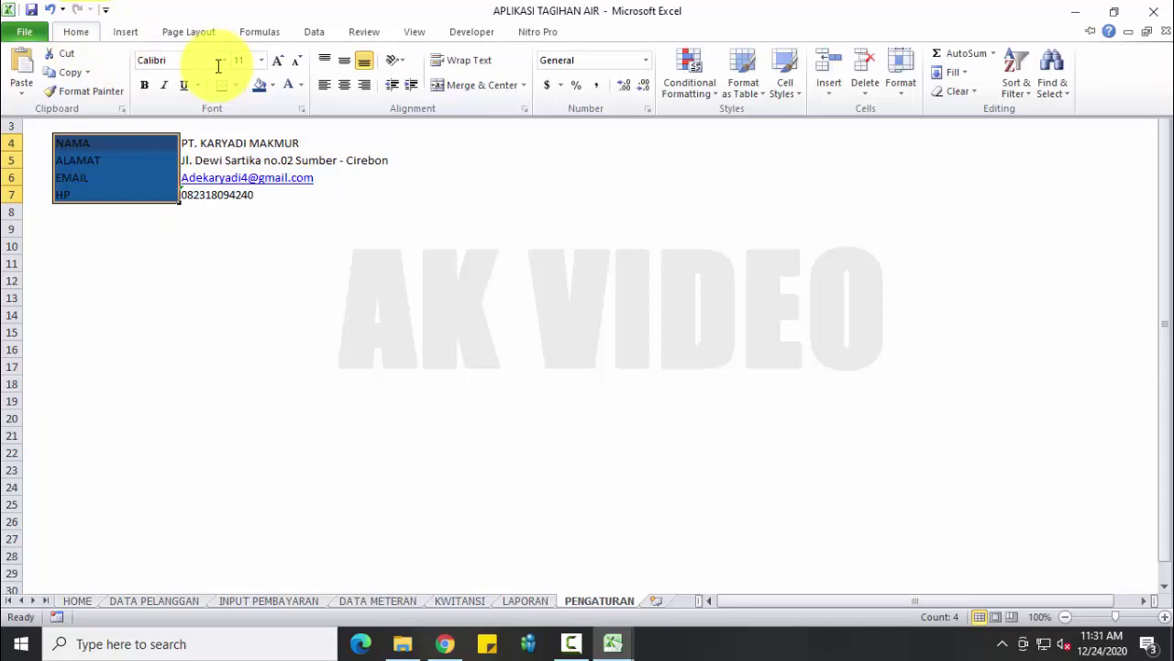
{"action": "left_click", "coordinate": [287, 87]}
{"action": "left_click", "coordinate": [221, 231]}
{"action": "left_click", "coordinate": [210, 146]}
{"action": "left_click_drag", "start_coordinate": [210, 147], "coordinate": [357, 194]}
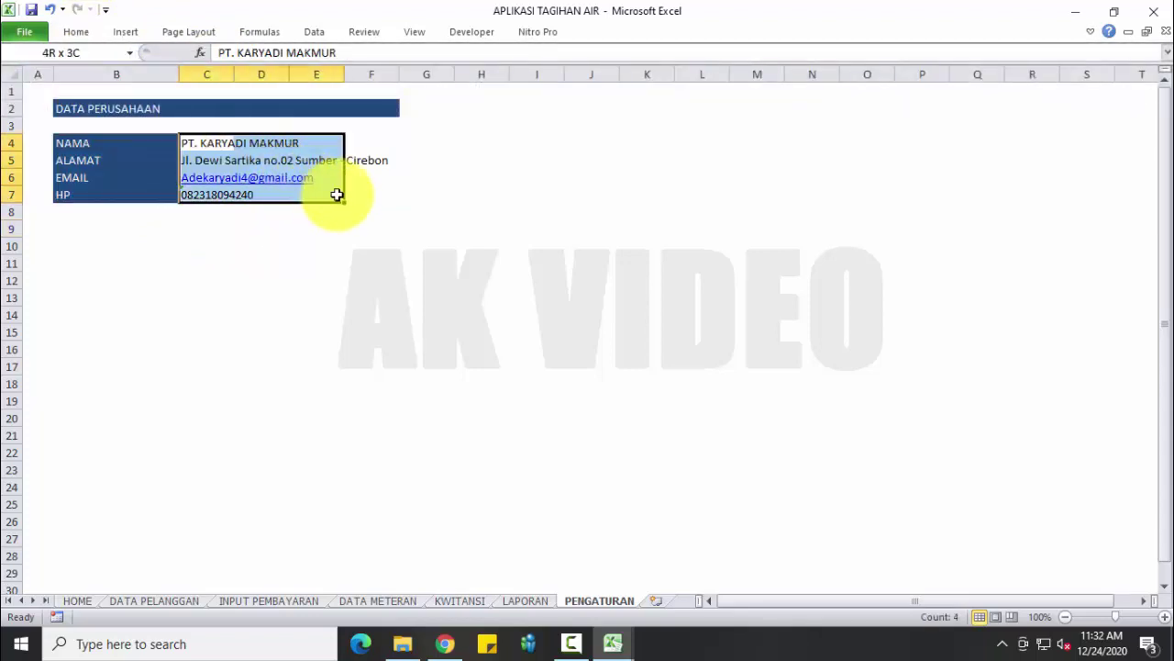
Widen column C to 258 pixels and clear the blue fill from D2:F2
{"action": "left_click", "coordinate": [220, 74]}
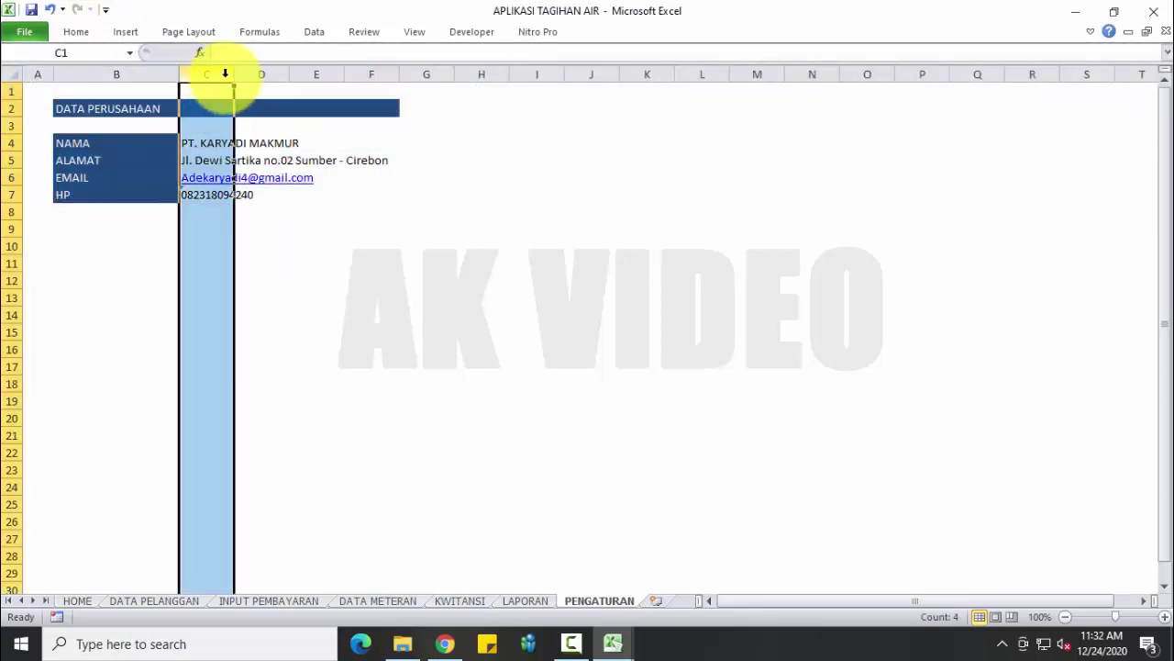
{"action": "left_click_drag", "start_coordinate": [234, 74], "coordinate": [403, 76]}
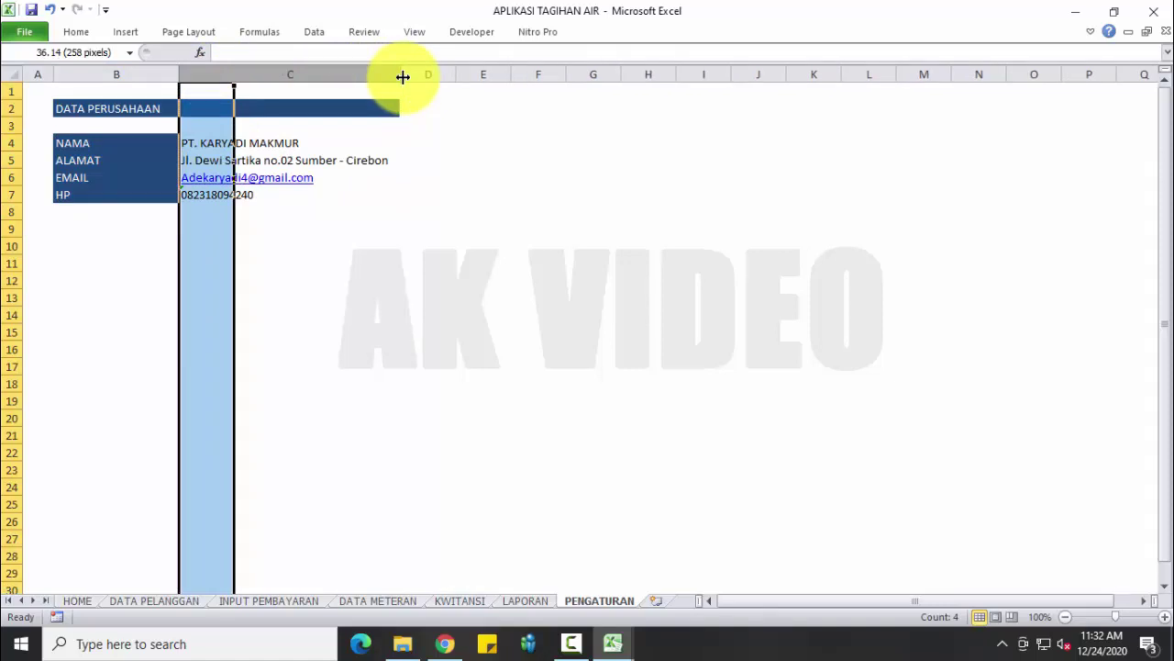
{"action": "left_click", "coordinate": [325, 210]}
{"action": "left_click", "coordinate": [427, 89]}
{"action": "mouse_move", "coordinate": [427, 89]}
{"action": "left_mouse_down"}
{"action": "mouse_move", "coordinate": [550, 89]}
{"action": "mouse_move", "coordinate": [564, 126]}
{"action": "left_mouse_up"}
{"action": "left_click", "coordinate": [532, 203]}
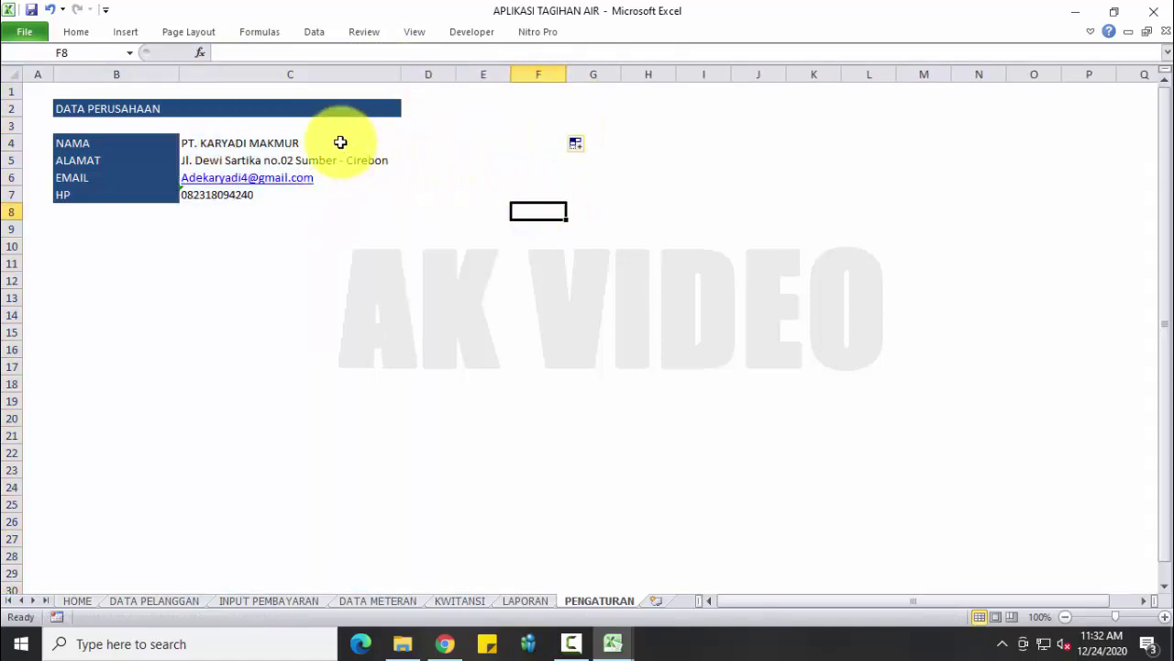
Select the company details C4:C7 and bring up the border choices
{"action": "left_click_drag", "start_coordinate": [341, 144], "coordinate": [316, 195]}
{"action": "left_click", "coordinate": [76, 31]}
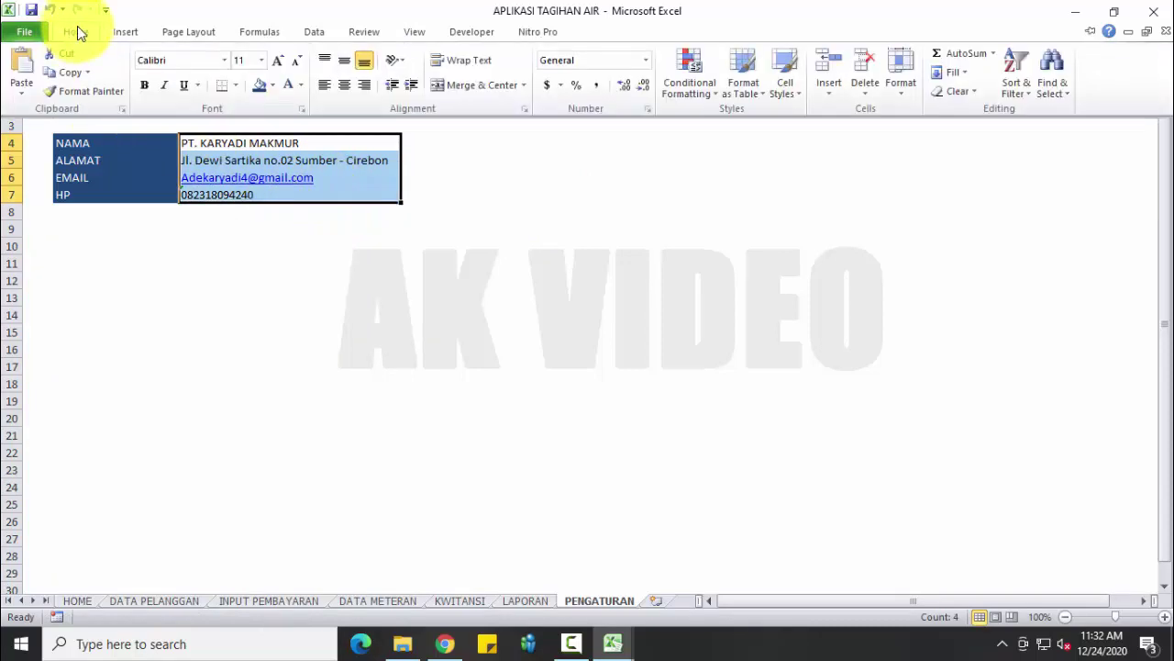
{"action": "left_click", "coordinate": [235, 85]}
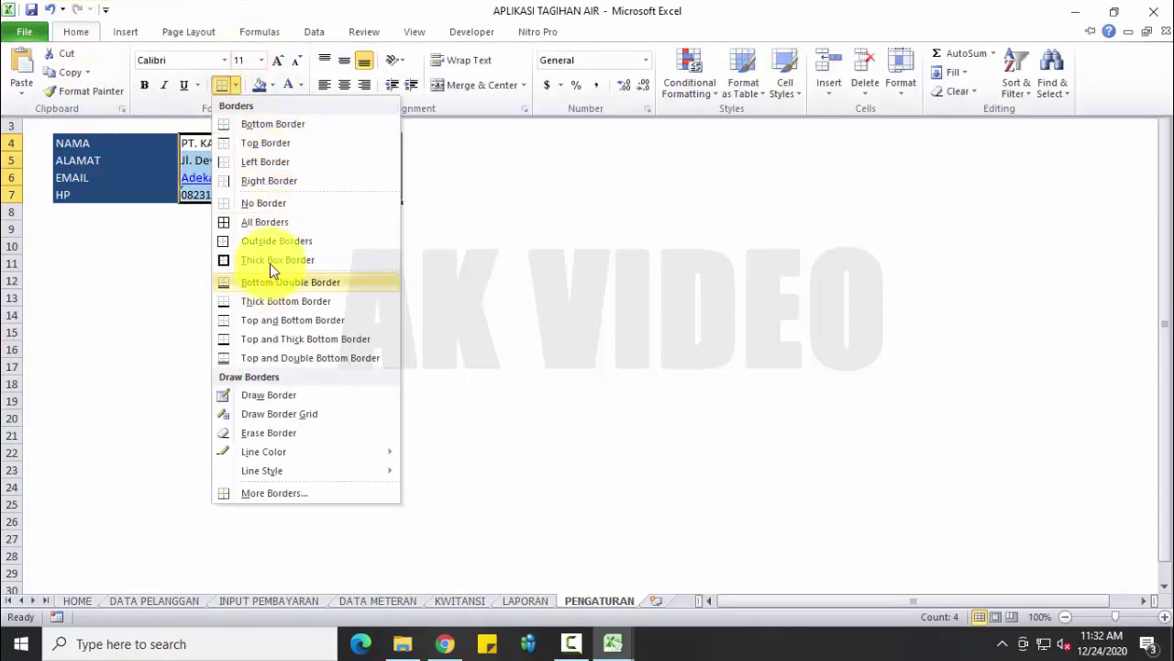
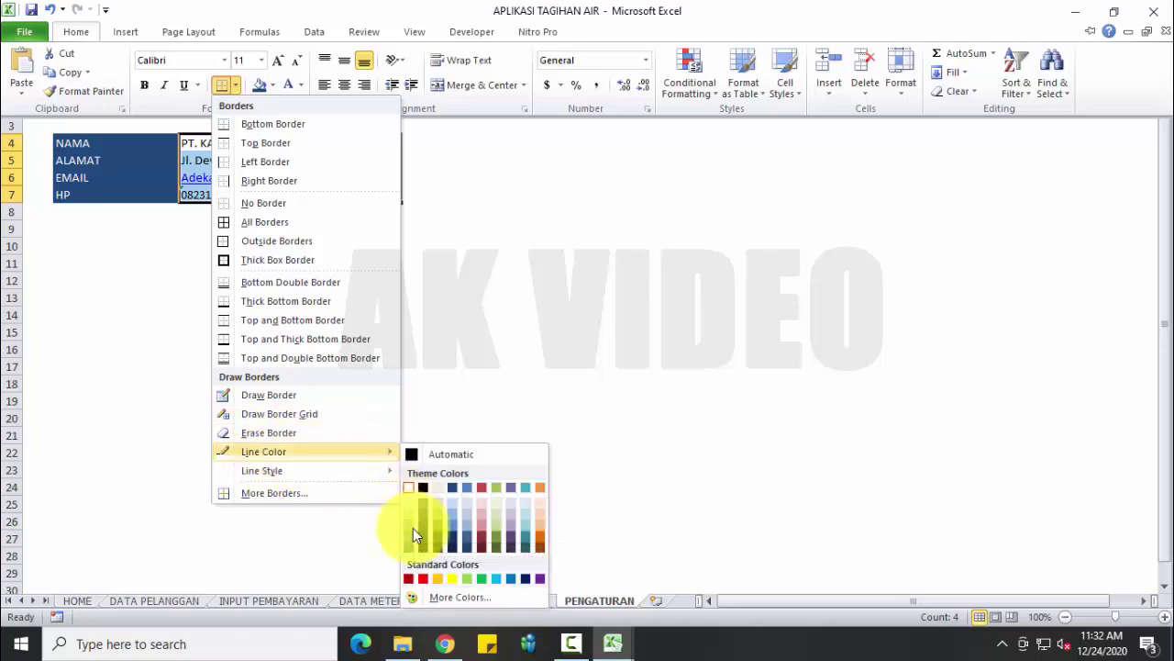
Finish drawing the company table's borders in the chosen colour and reselect the table B4:C7
{"action": "left_click", "coordinate": [413, 528]}
{"action": "left_click", "coordinate": [76, 31]}
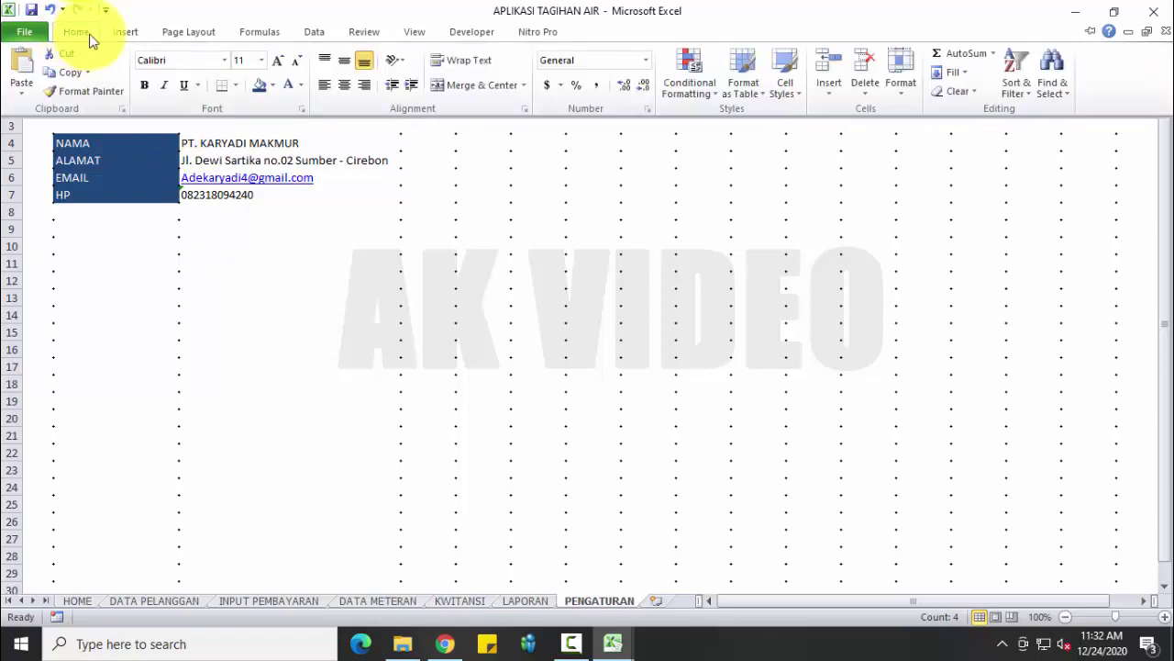
{"action": "left_click", "coordinate": [242, 86]}
{"action": "left_click", "coordinate": [241, 222]}
{"action": "left_click", "coordinate": [183, 280]}
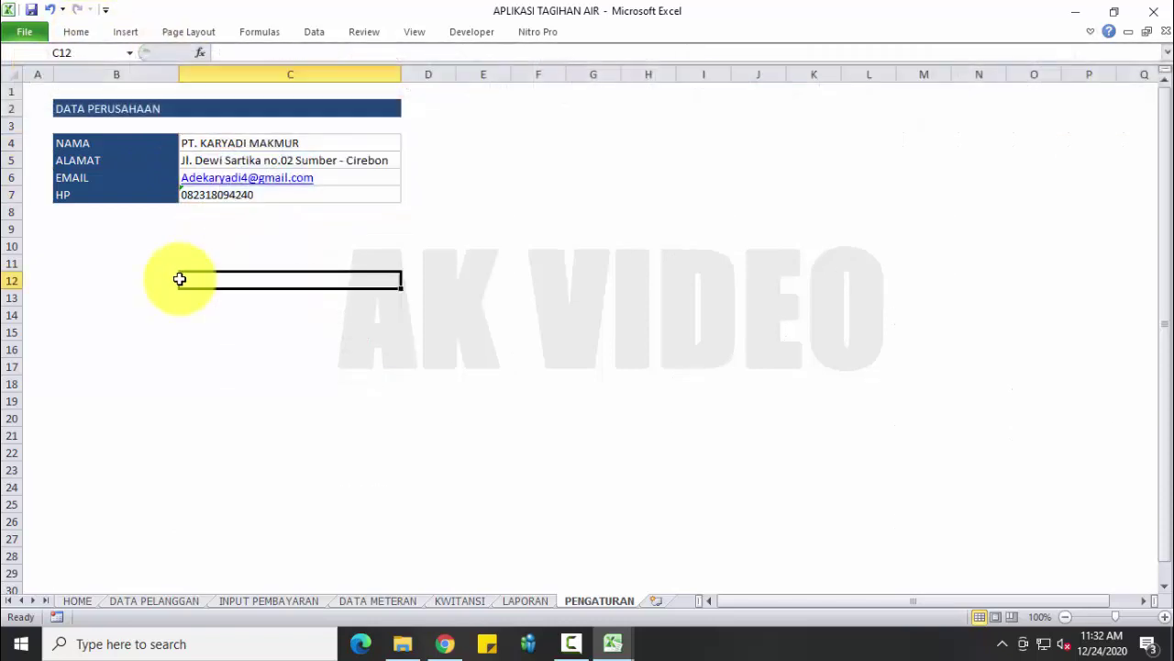
{"action": "left_click_drag", "start_coordinate": [170, 144], "coordinate": [156, 195]}
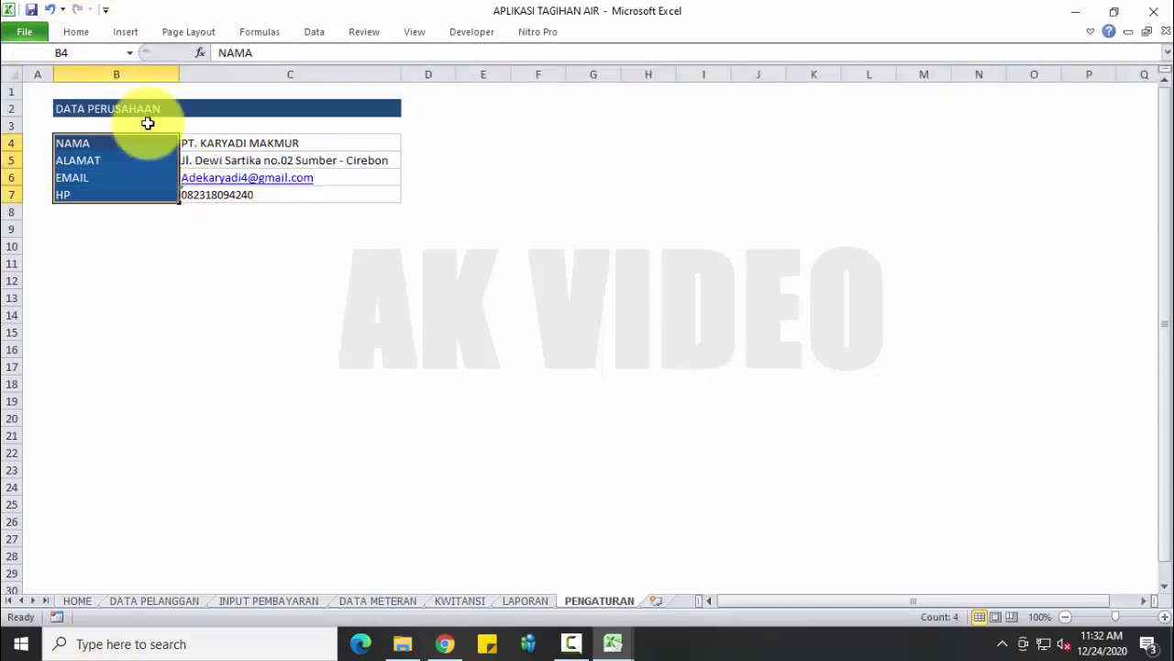
{"action": "left_click", "coordinate": [76, 31]}
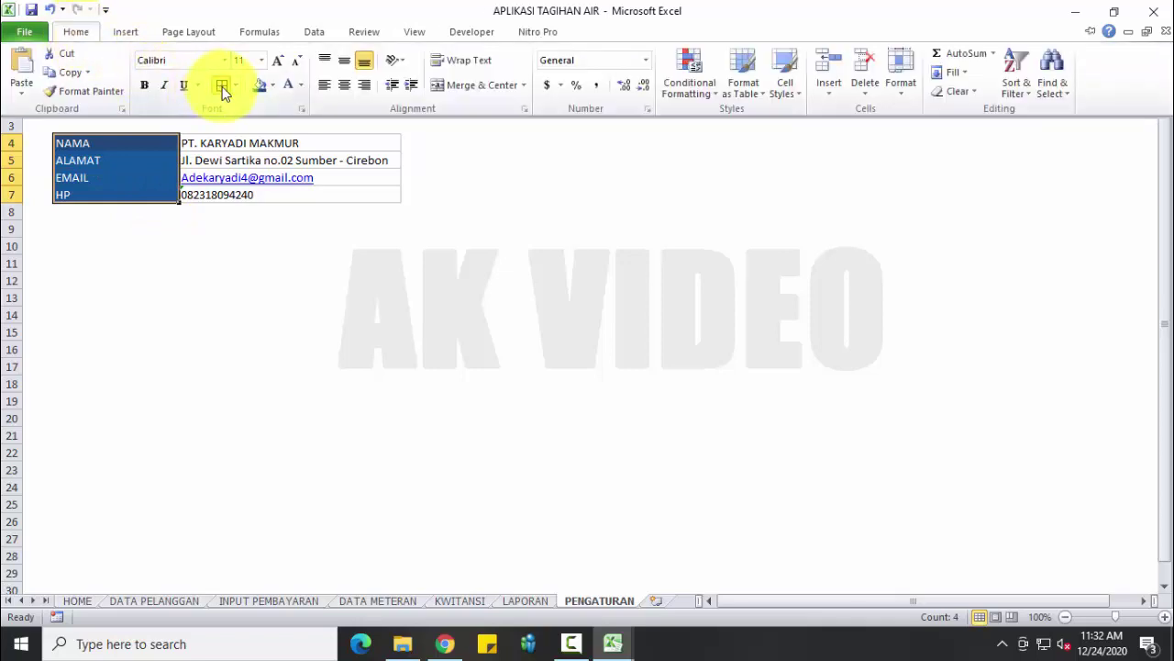
{"action": "left_click", "coordinate": [162, 304]}
{"action": "mouse_move", "coordinate": [128, 143]}
{"action": "left_mouse_down"}
{"action": "mouse_move", "coordinate": [315, 173]}
{"action": "mouse_move", "coordinate": [305, 191]}
{"action": "mouse_move", "coordinate": [174, 191]}
{"action": "left_mouse_up"}
Merge and centre the DATA PERUSAHAAN title across B2:C2
{"action": "left_click", "coordinate": [125, 110]}
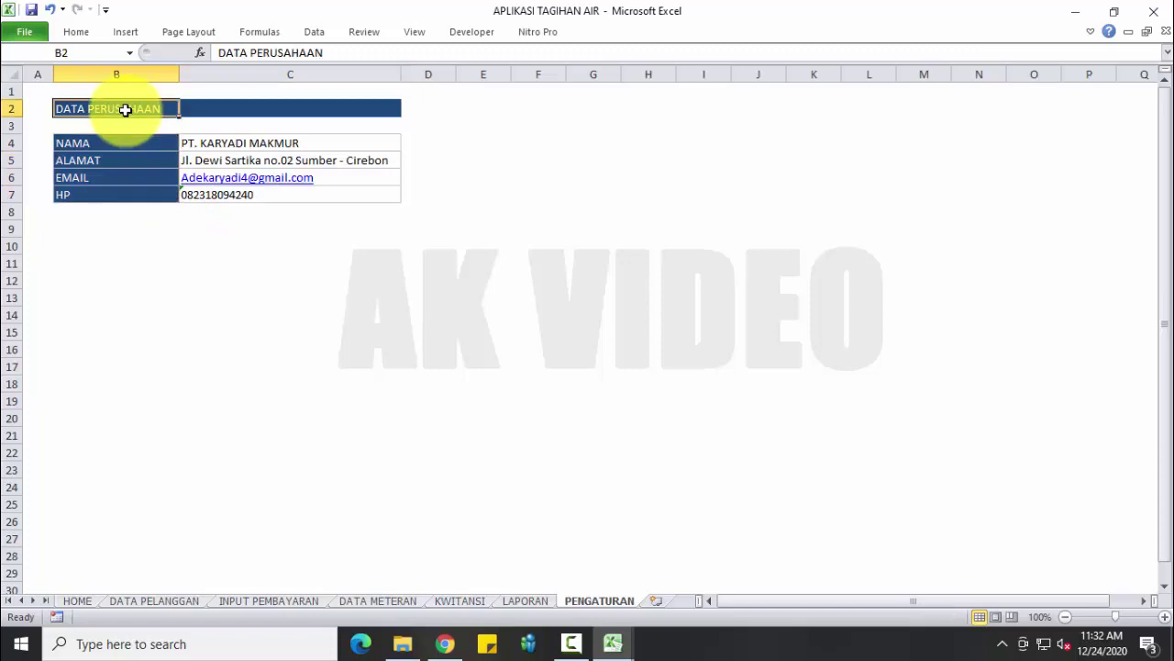
{"action": "left_click_drag", "start_coordinate": [124, 109], "coordinate": [317, 108]}
{"action": "left_click", "coordinate": [77, 32]}
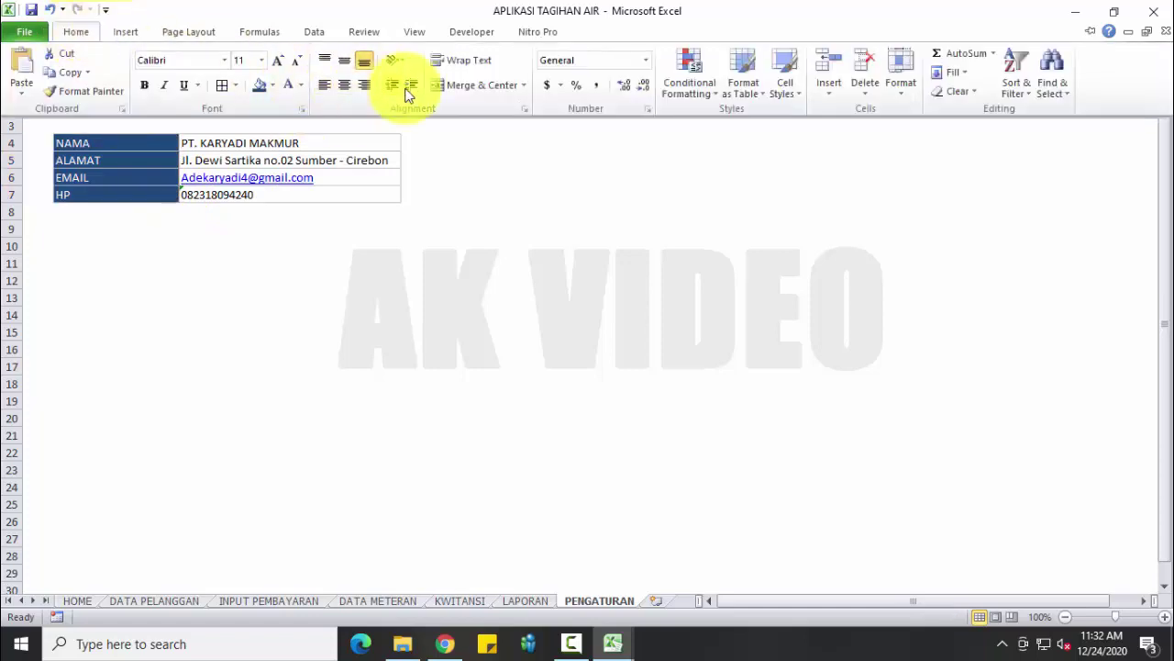
{"action": "left_click", "coordinate": [482, 85]}
{"action": "left_click", "coordinate": [89, 31]}
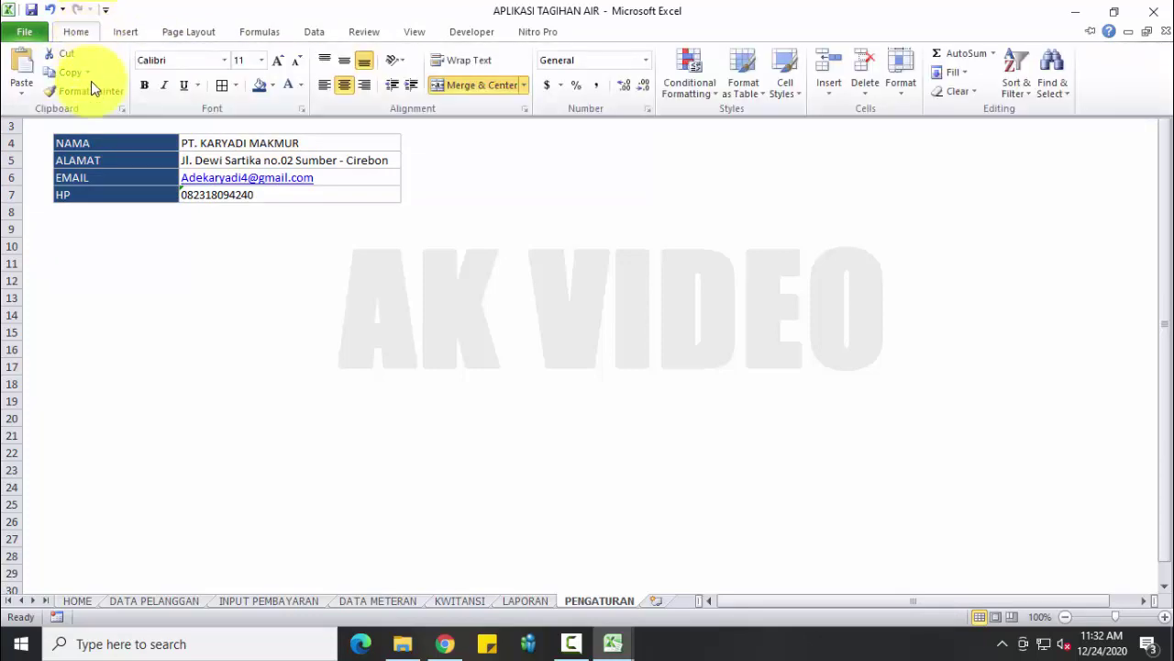
Indent the labels in B4:B7 and the values in C4:C7
{"action": "left_click", "coordinate": [135, 134]}
{"action": "left_click_drag", "start_coordinate": [128, 143], "coordinate": [128, 195]}
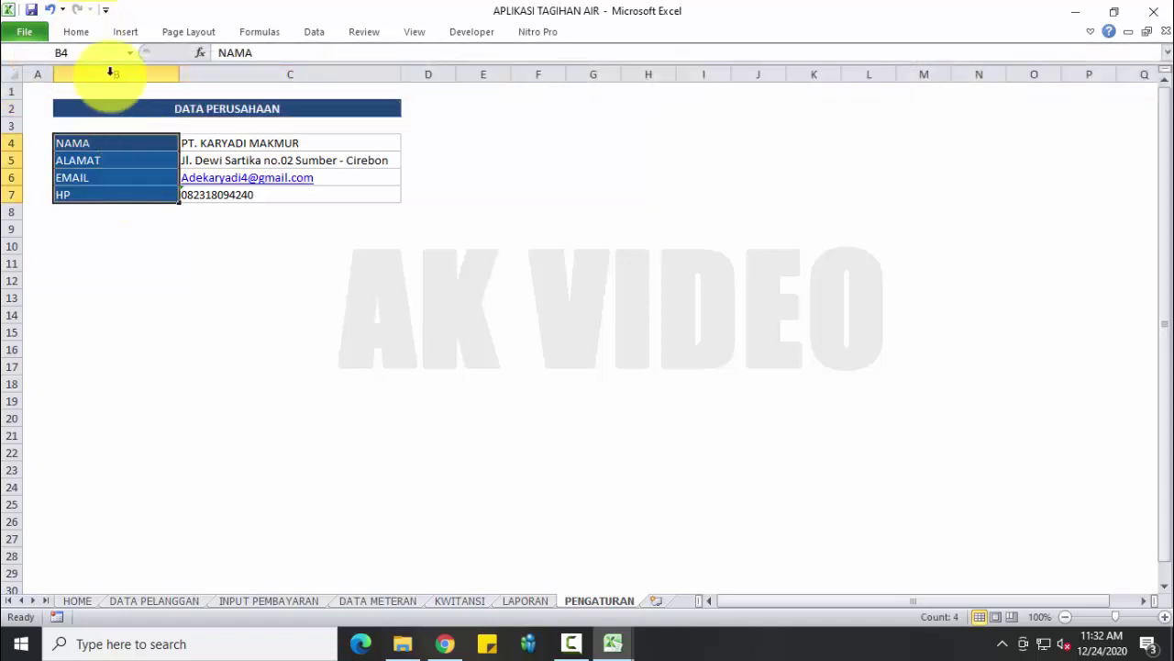
{"action": "left_click", "coordinate": [76, 32]}
{"action": "left_click", "coordinate": [411, 84]}
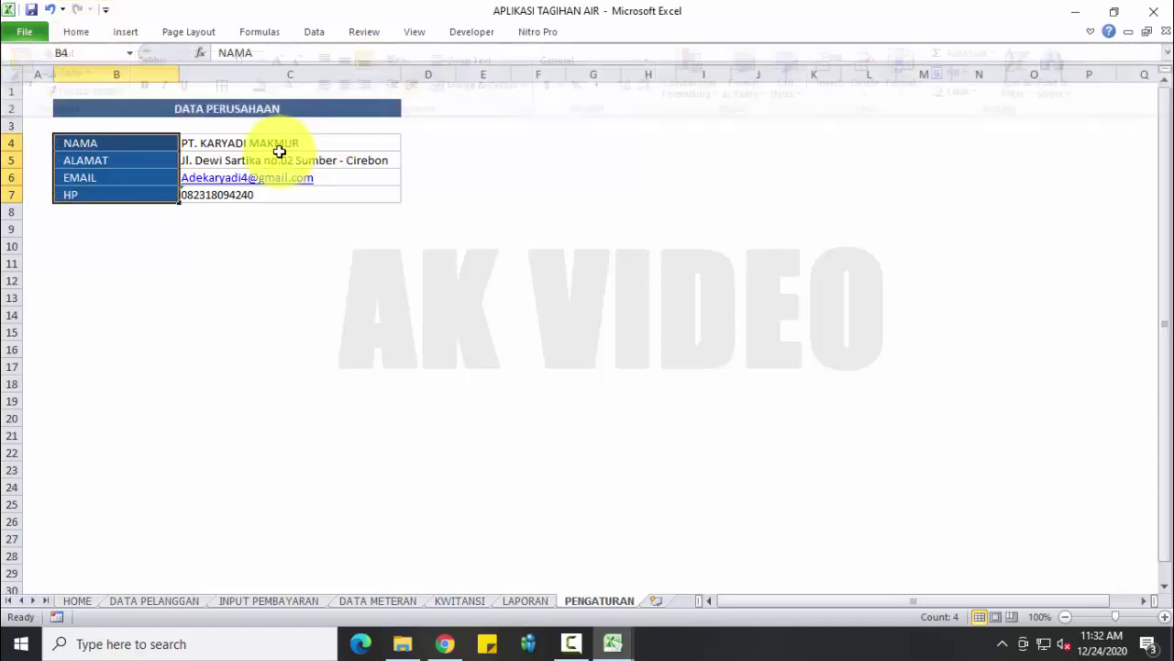
{"action": "left_click_drag", "start_coordinate": [281, 147], "coordinate": [229, 193]}
{"action": "left_click", "coordinate": [78, 31]}
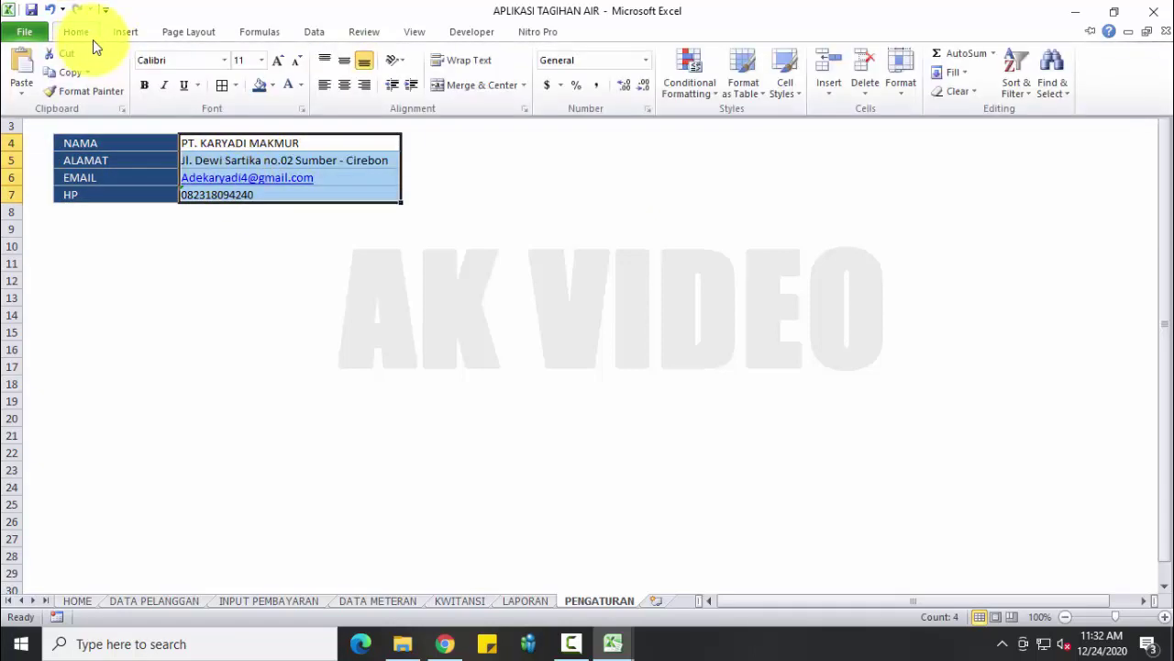
{"action": "left_click", "coordinate": [410, 87]}
Hide the sheet's row and column headings from the View settings
{"action": "left_click", "coordinate": [262, 249]}
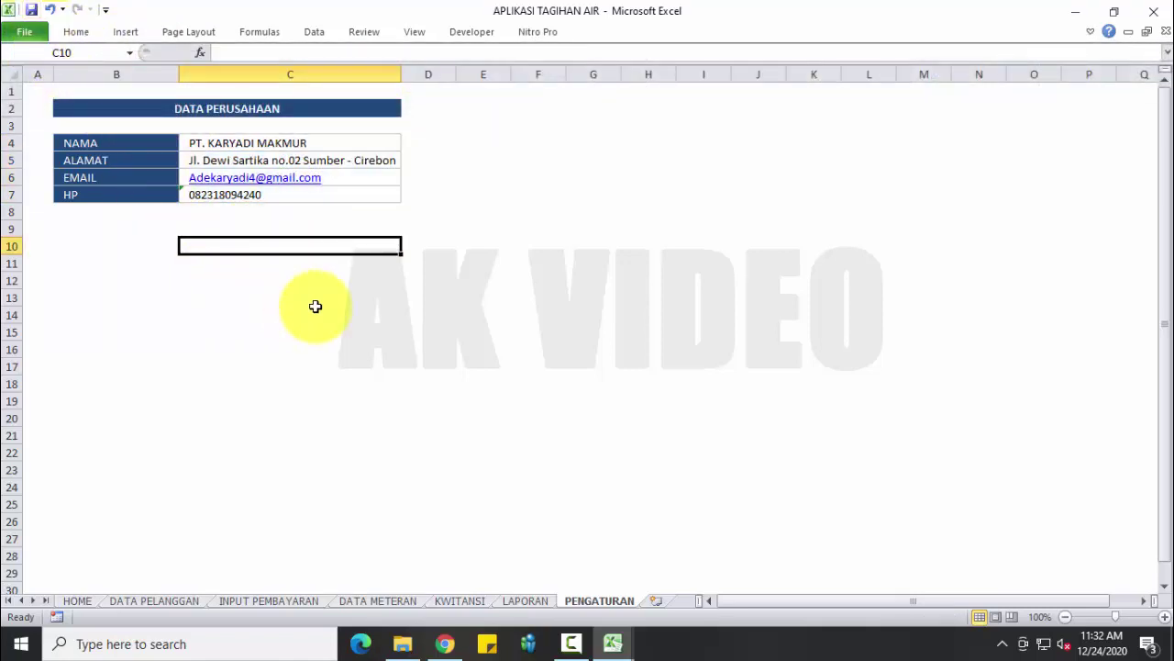
{"action": "scroll", "coordinate": [314, 307], "scroll_direction": "down", "scroll_amount": 1}
{"action": "scroll", "coordinate": [275, 303], "scroll_direction": "up", "scroll_amount": 1}
{"action": "left_click", "coordinate": [94, 244]}
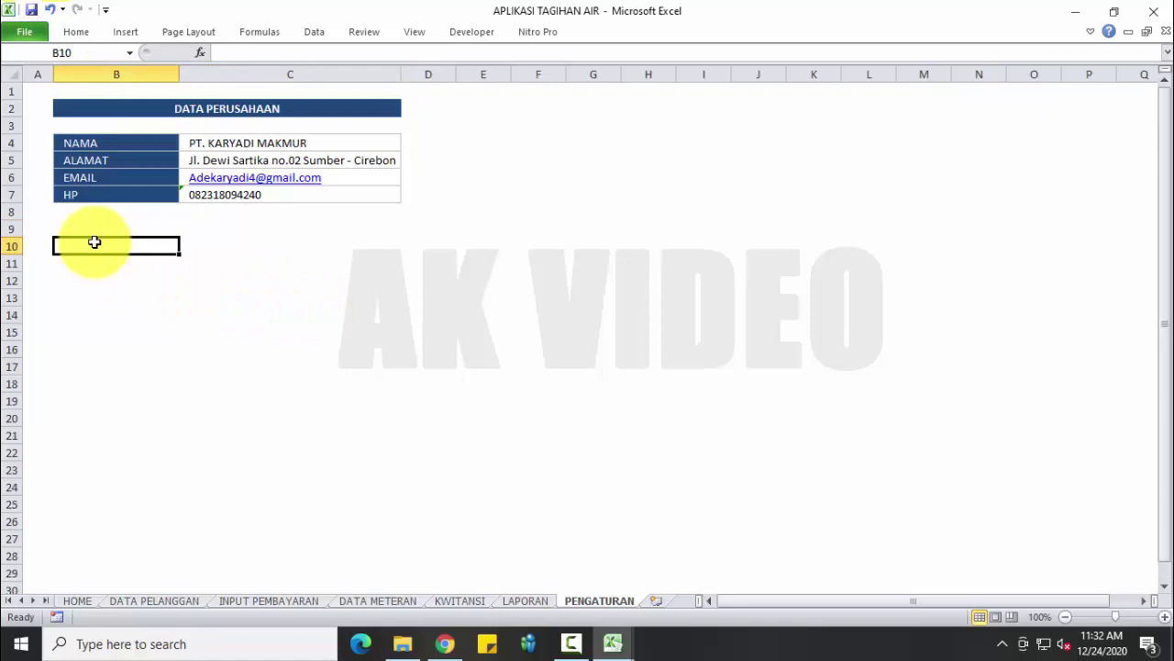
{"action": "left_click", "coordinate": [414, 31]}
{"action": "left_click", "coordinate": [292, 86]}
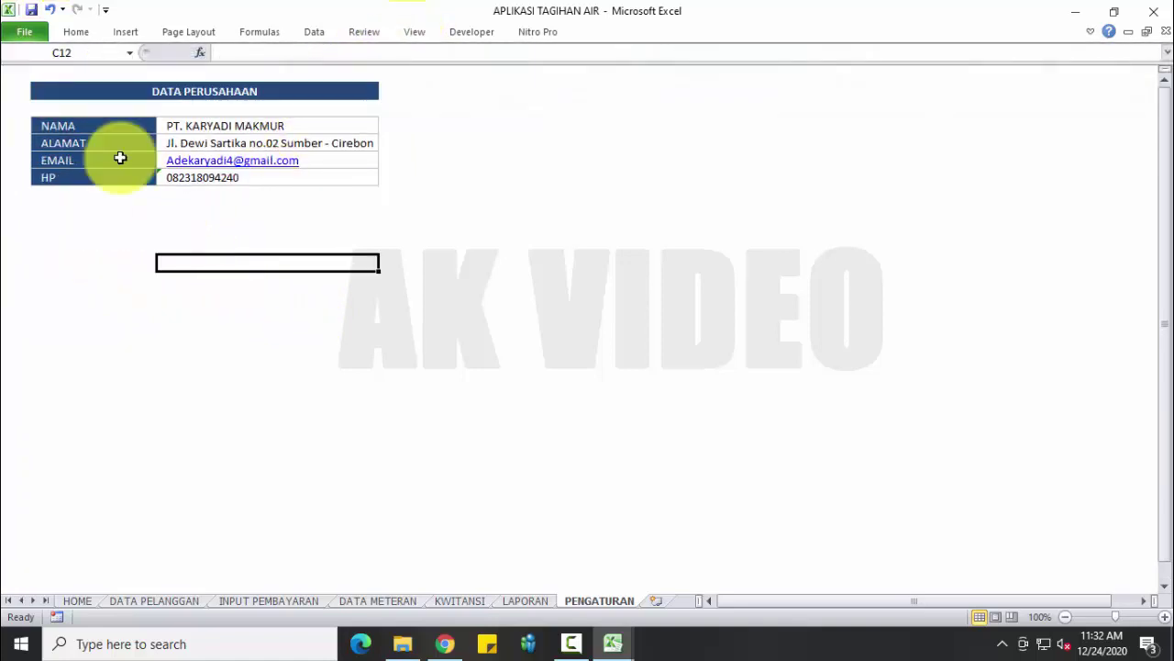
Copy the DATA PERUSAHAAN title cell into F2 and retype it as DATA TARIF AIR
{"action": "left_click", "coordinate": [571, 643]}
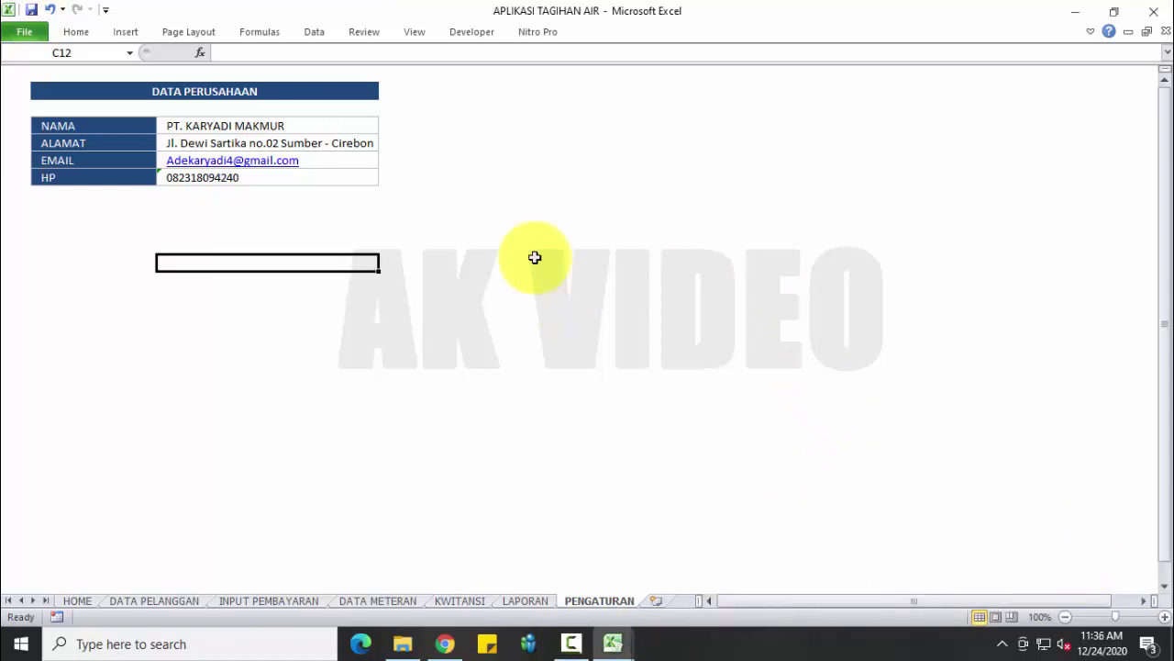
{"action": "left_click_drag", "start_coordinate": [498, 86], "coordinate": [973, 152]}
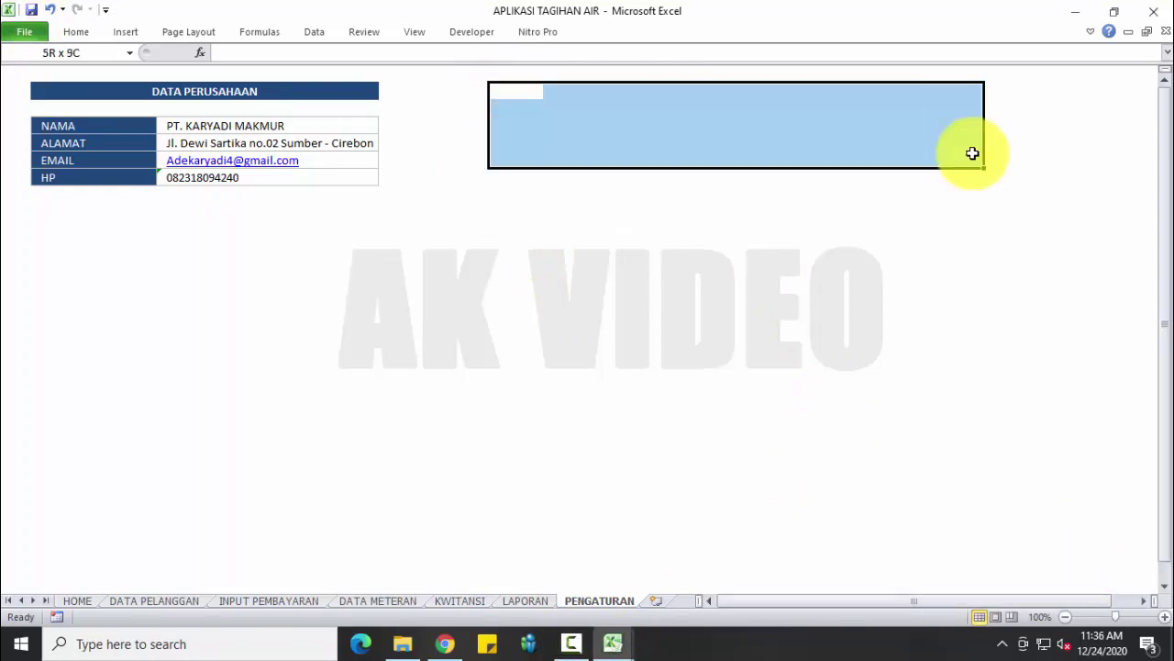
{"action": "mouse_move", "coordinate": [42, 244]}
{"action": "left_mouse_down"}
{"action": "mouse_move", "coordinate": [362, 293]}
{"action": "mouse_move", "coordinate": [703, 383]}
{"action": "left_mouse_up"}
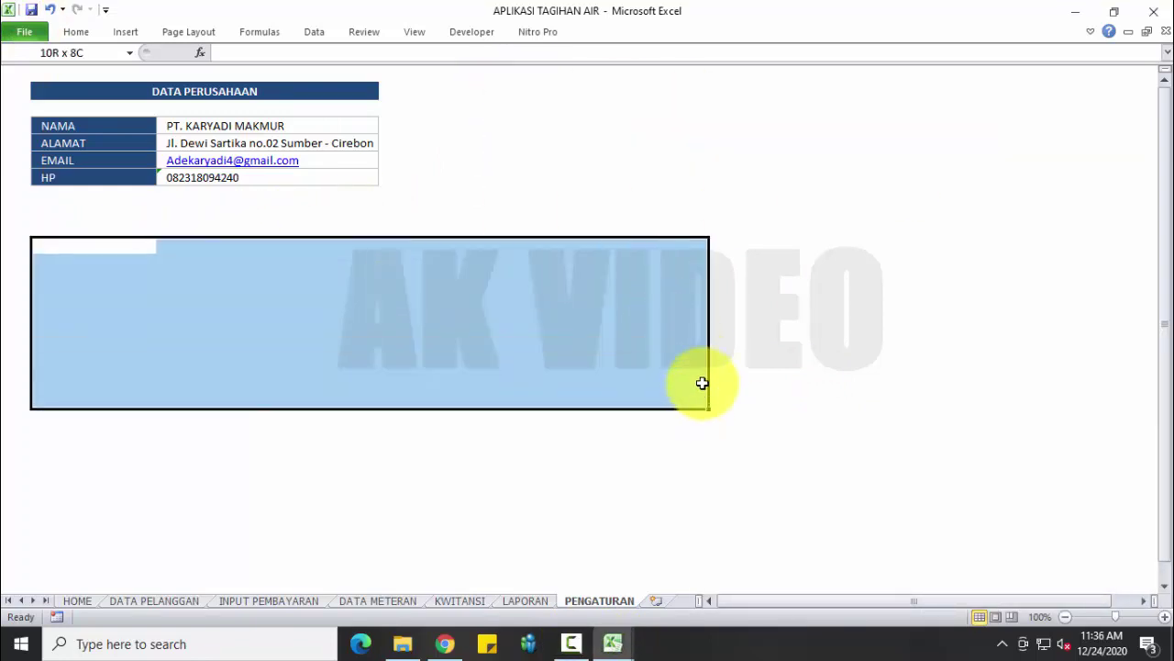
{"action": "left_click", "coordinate": [550, 89]}
{"action": "left_click", "coordinate": [541, 94]}
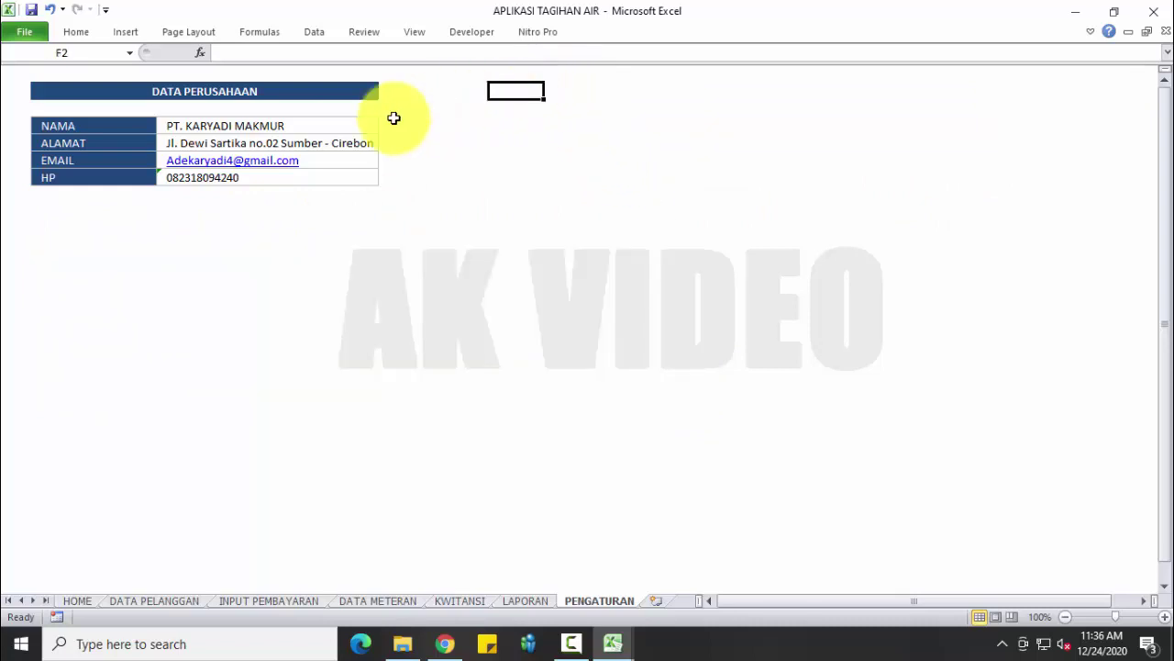
{"action": "left_click", "coordinate": [358, 92]}
{"action": "key", "text": "ctrl+c"}
{"action": "left_click", "coordinate": [529, 89]}
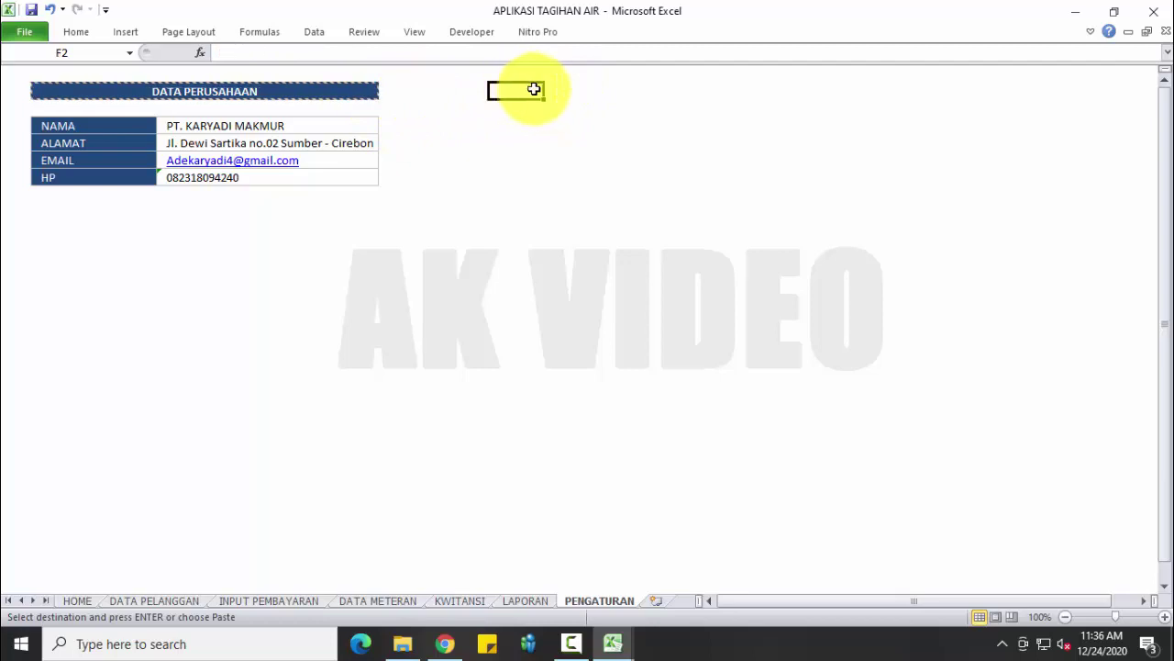
{"action": "key", "text": "ctrl+v"}
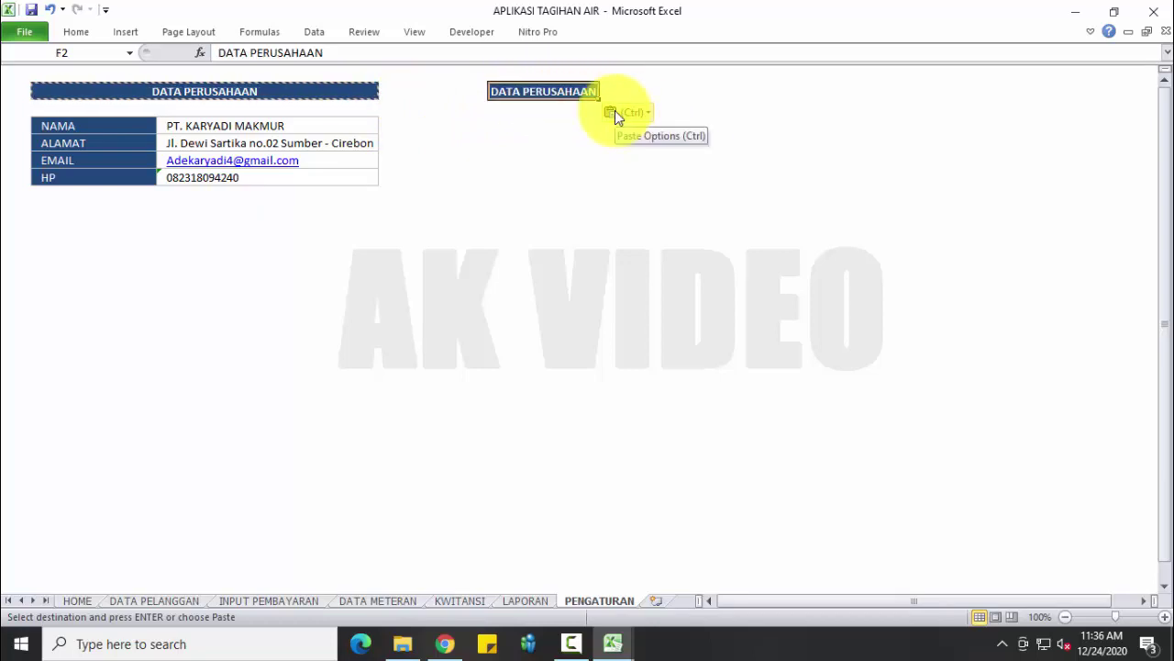
{"action": "type", "text": "DATA TARIF"}
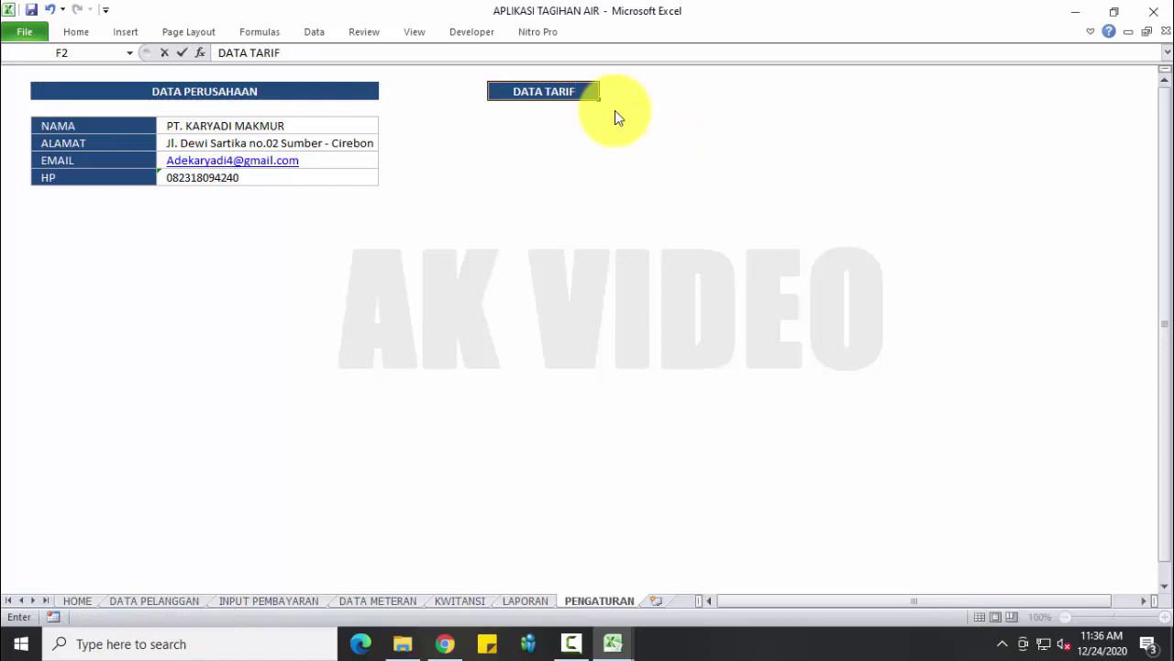
{"action": "type", "text": " AIR"}
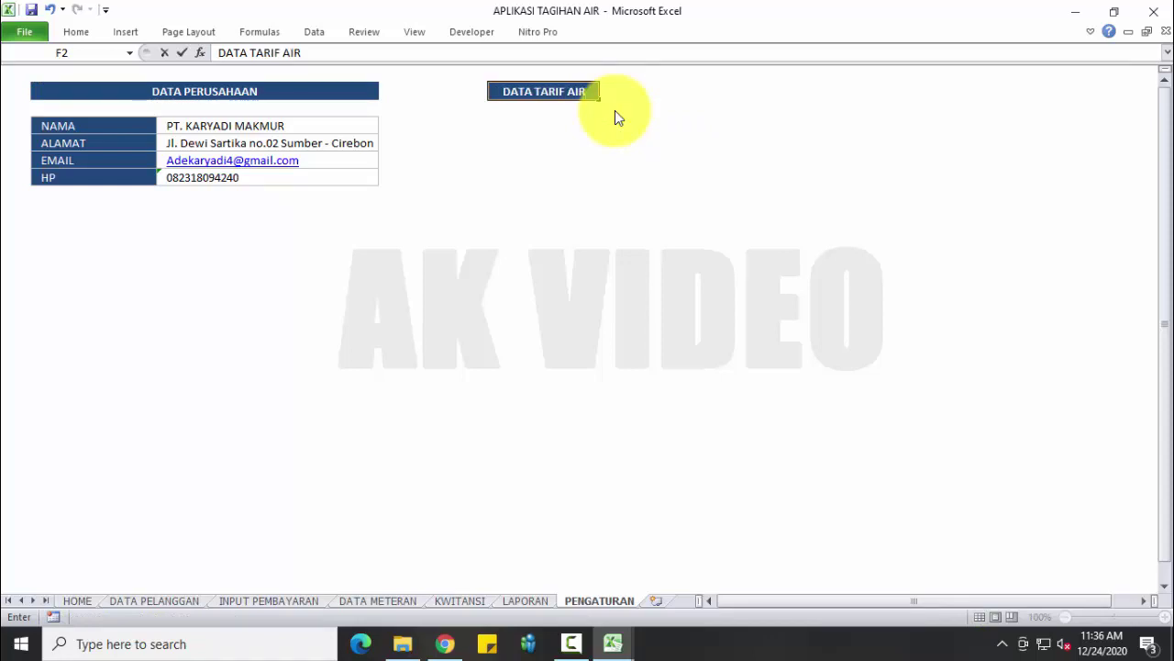
Commit the DATA TARIF AIR title and copy the company table B4:C7 into F4:G7
{"action": "left_click", "coordinate": [621, 124]}
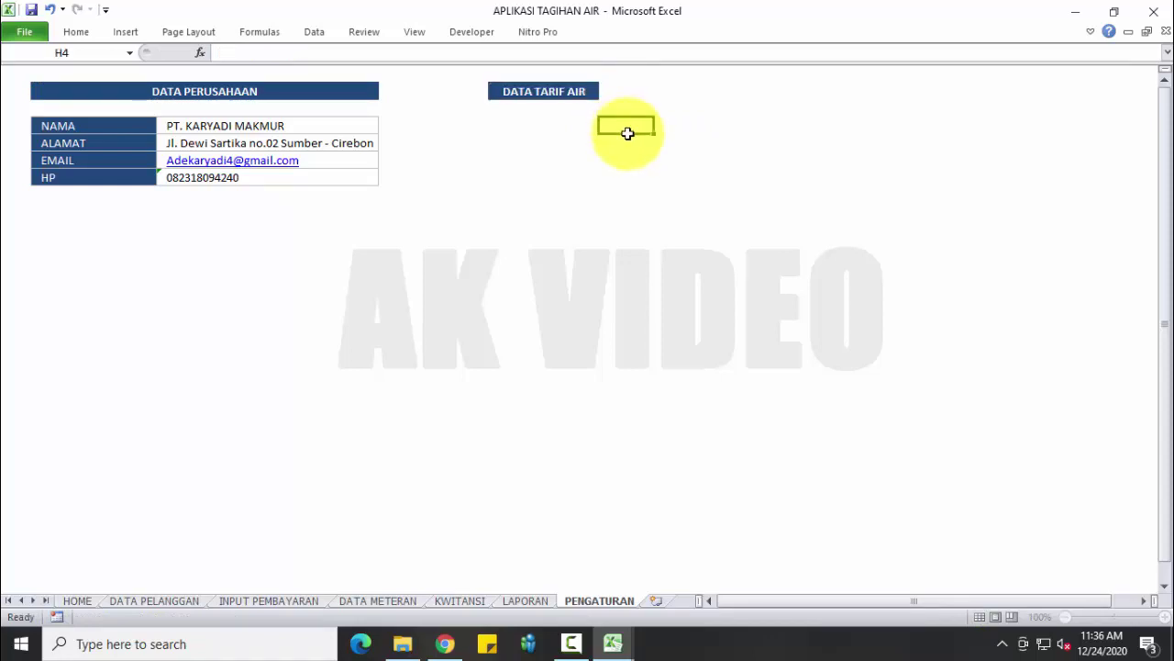
{"action": "left_click", "coordinate": [516, 125]}
{"action": "left_click_drag", "start_coordinate": [92, 129], "coordinate": [257, 177]}
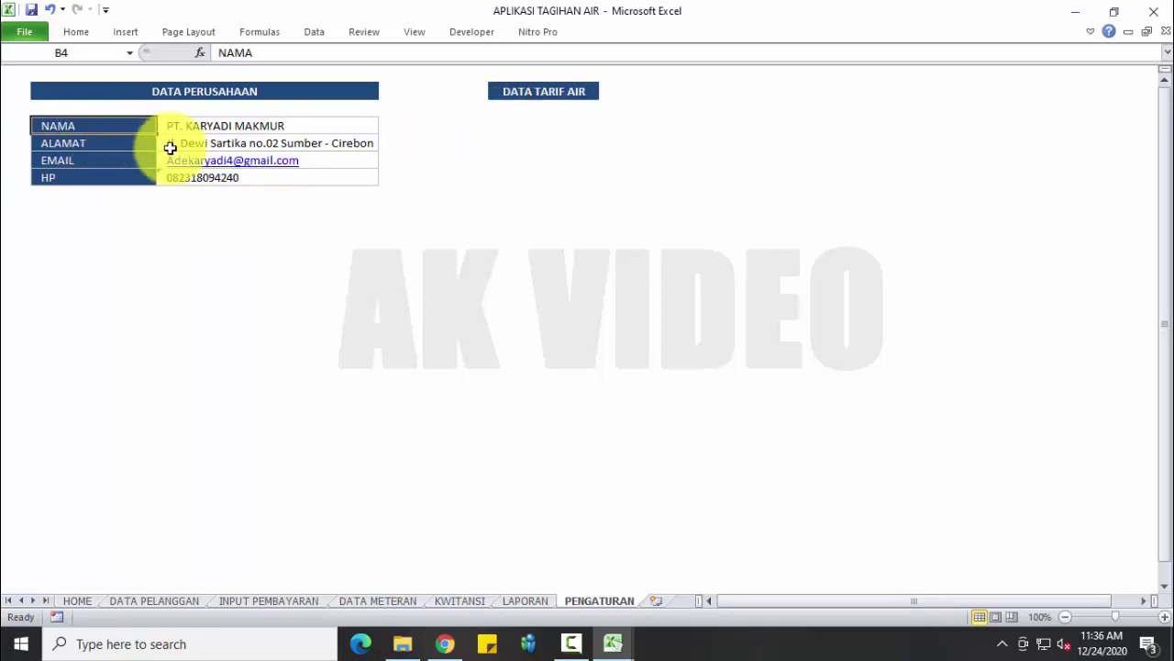
{"action": "key", "text": "ctrl+c"}
{"action": "left_click", "coordinate": [519, 126]}
{"action": "key", "text": "ctrl+v"}
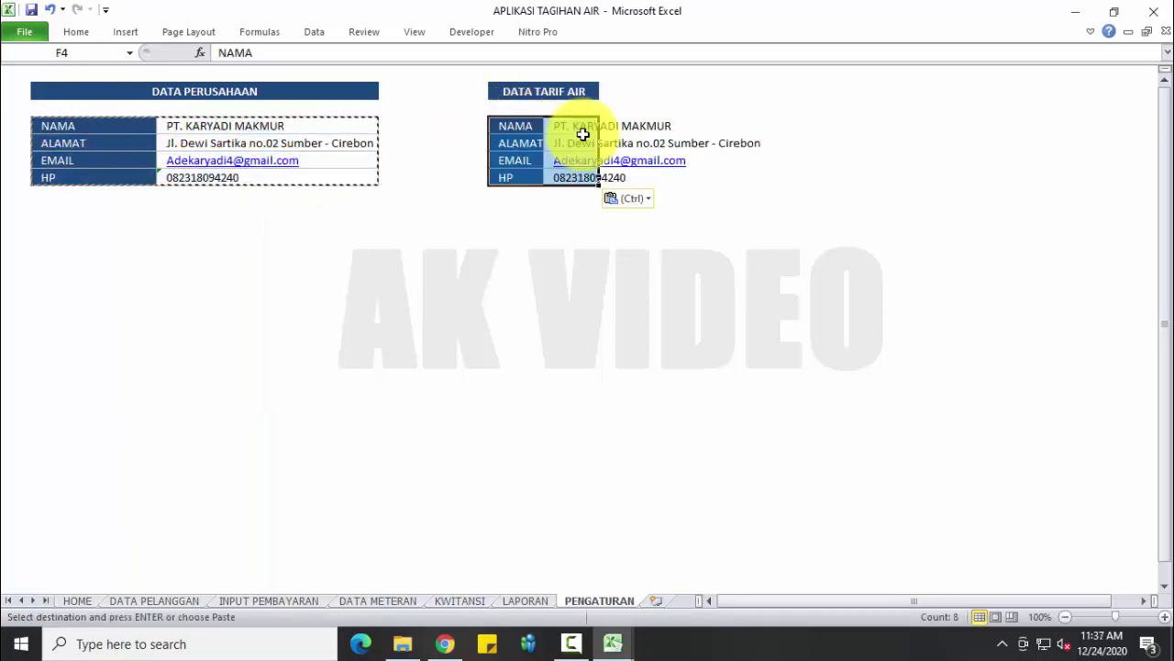
Show the row and column headings again and widen column F to fit the labels
{"action": "left_click", "coordinate": [791, 177]}
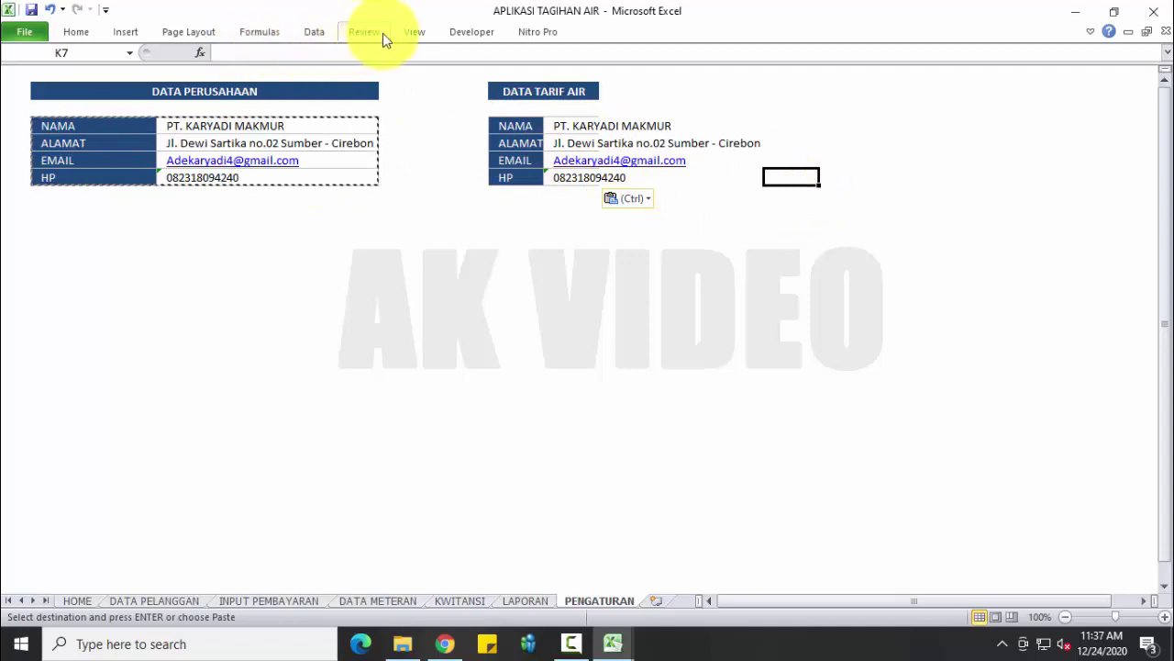
{"action": "left_click", "coordinate": [413, 33]}
{"action": "left_click", "coordinate": [312, 87]}
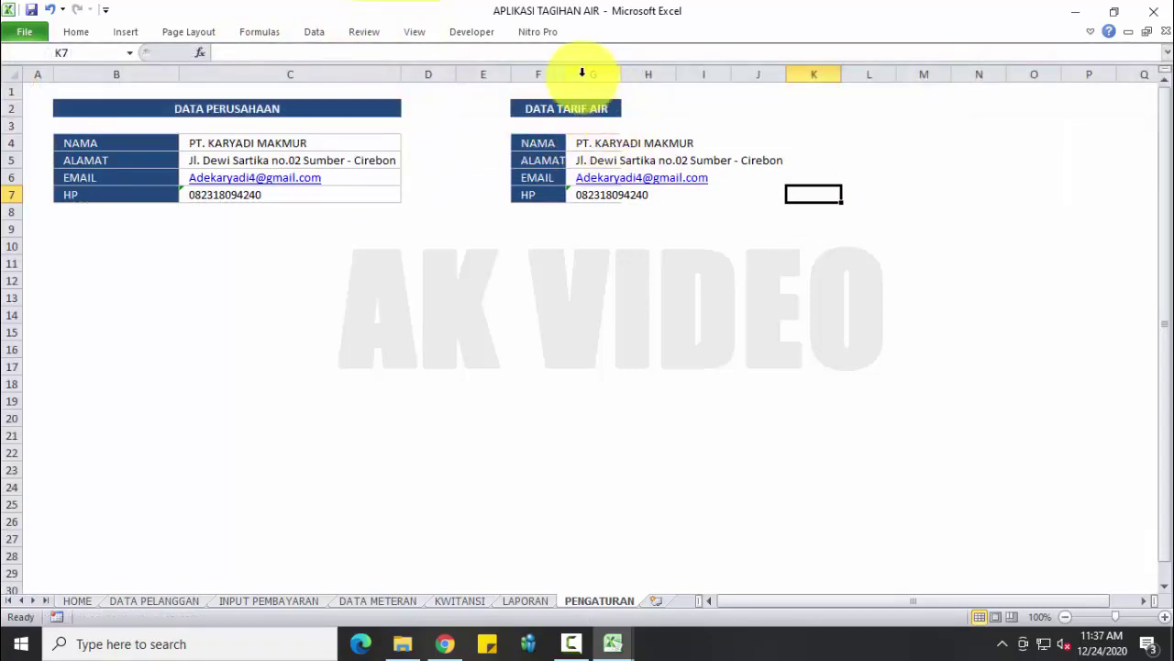
{"action": "left_click_drag", "start_coordinate": [566, 74], "coordinate": [624, 79]}
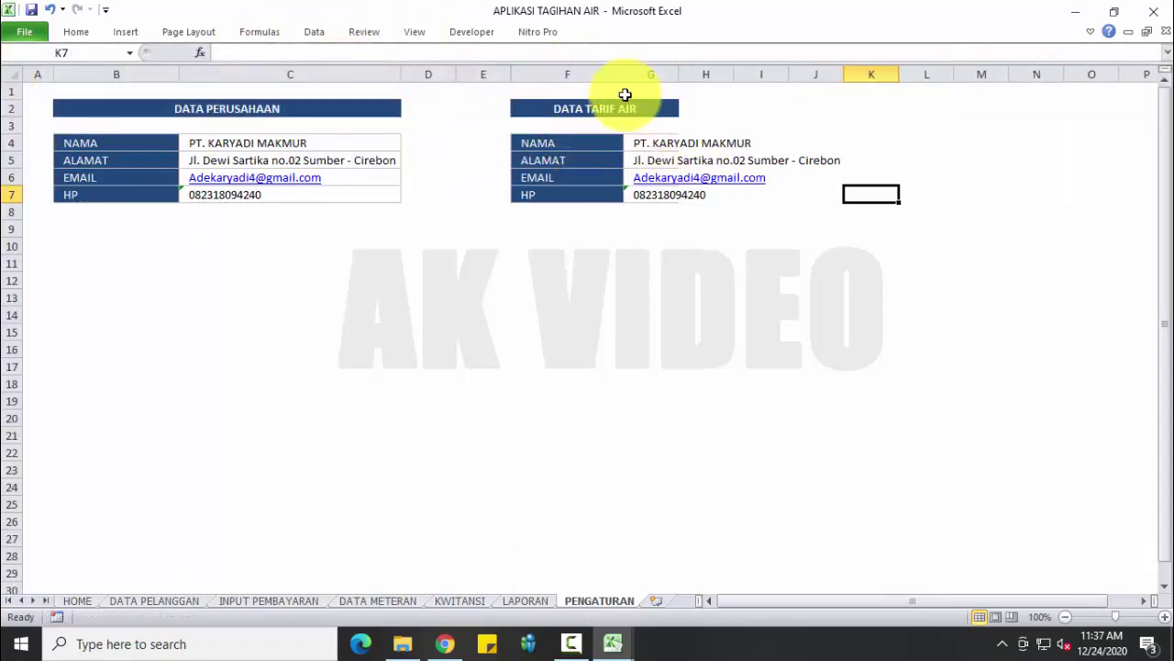
{"action": "left_click", "coordinate": [654, 89]}
Unmerge the DATA TARIF AIR title cell
{"action": "left_click", "coordinate": [654, 108]}
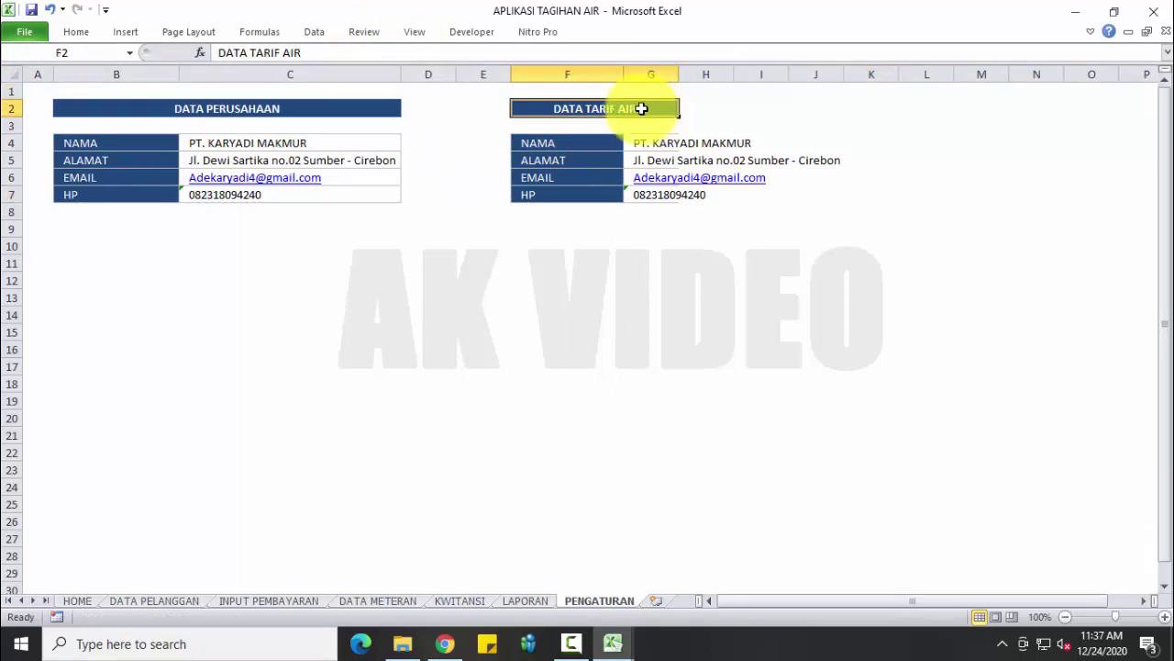
{"action": "left_click", "coordinate": [76, 31]}
{"action": "left_click", "coordinate": [469, 86]}
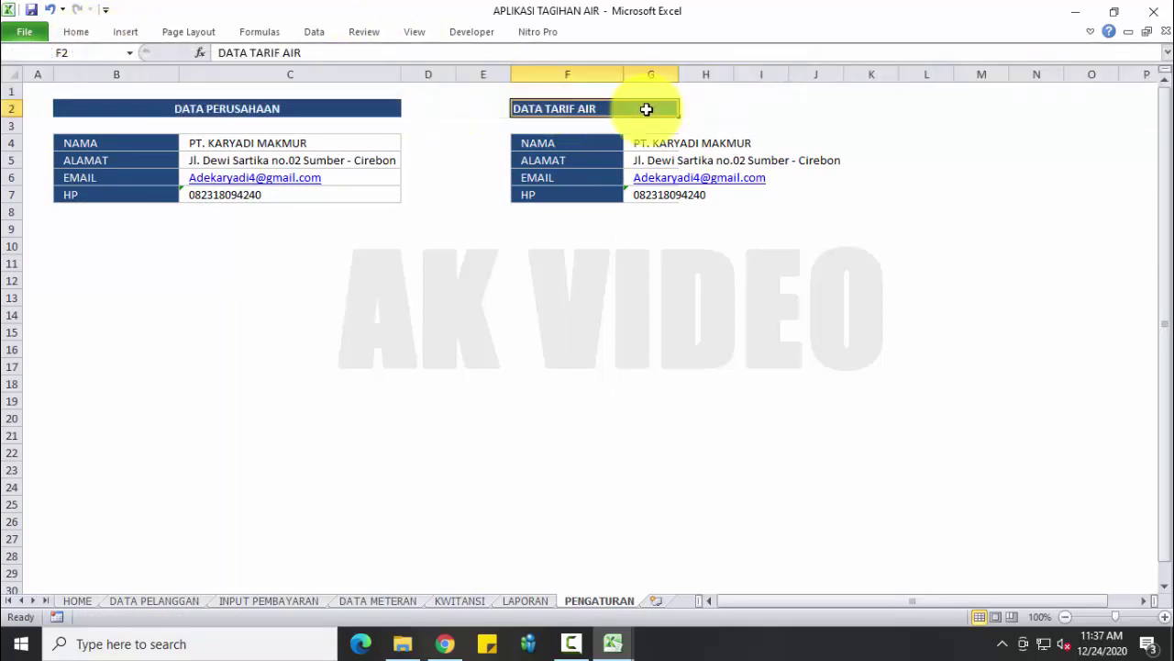
{"action": "left_click", "coordinate": [642, 90]}
{"action": "left_click", "coordinate": [678, 108]}
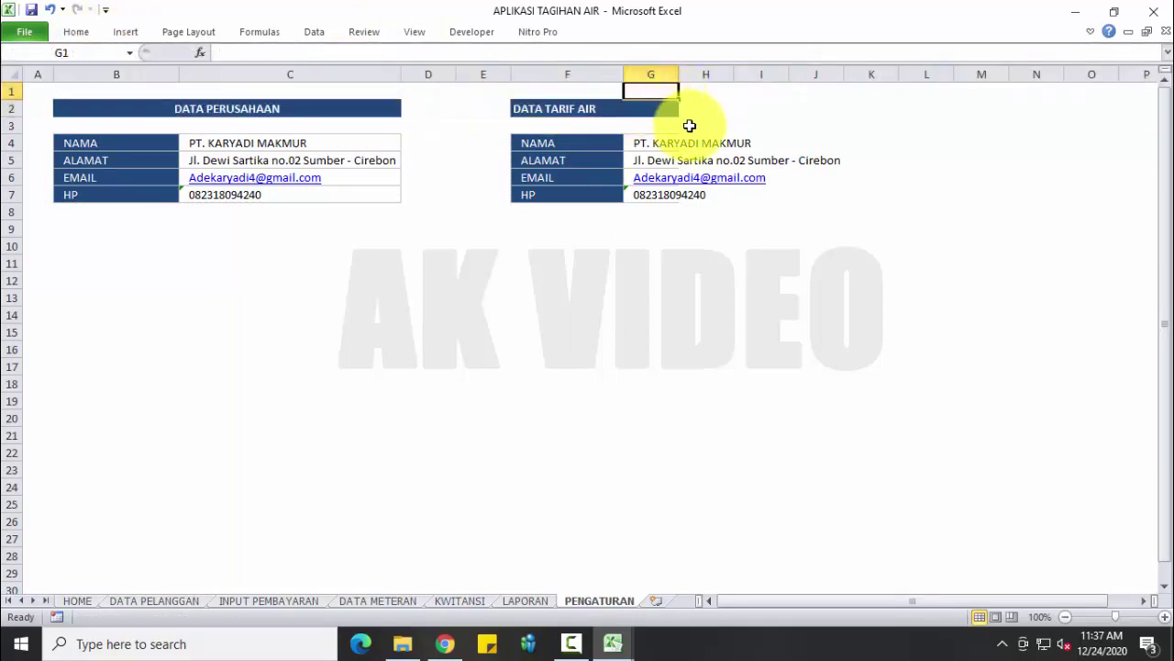
Set the fill of the copied table F4:G7 to No Fill
{"action": "left_click", "coordinate": [590, 142]}
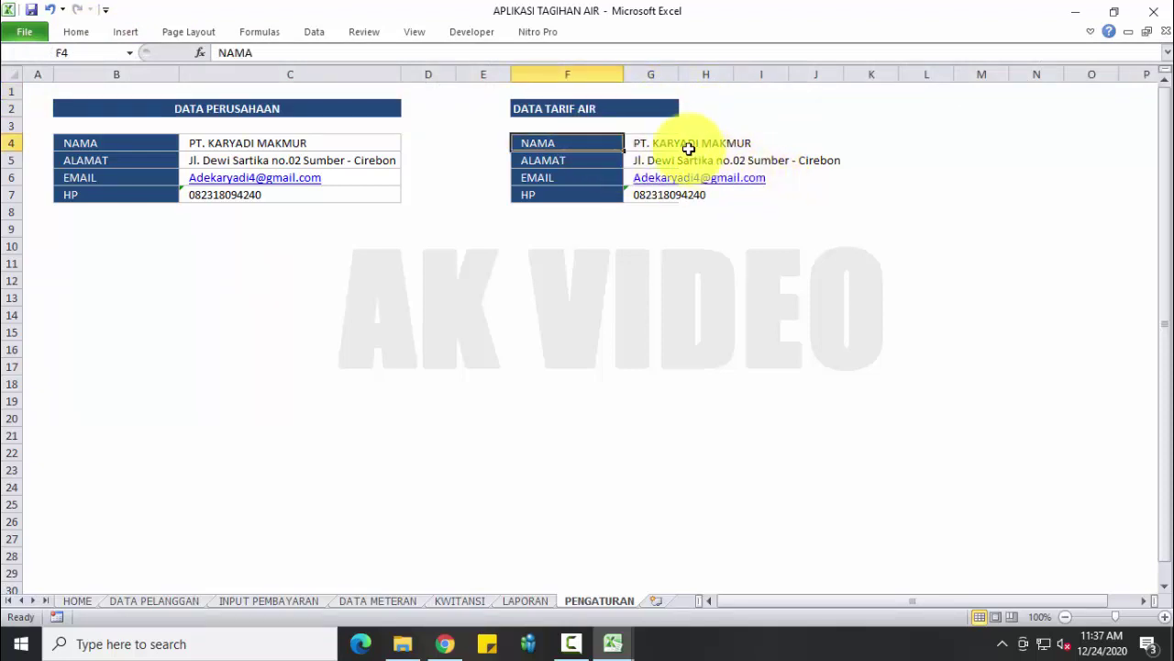
{"action": "left_click", "coordinate": [638, 145]}
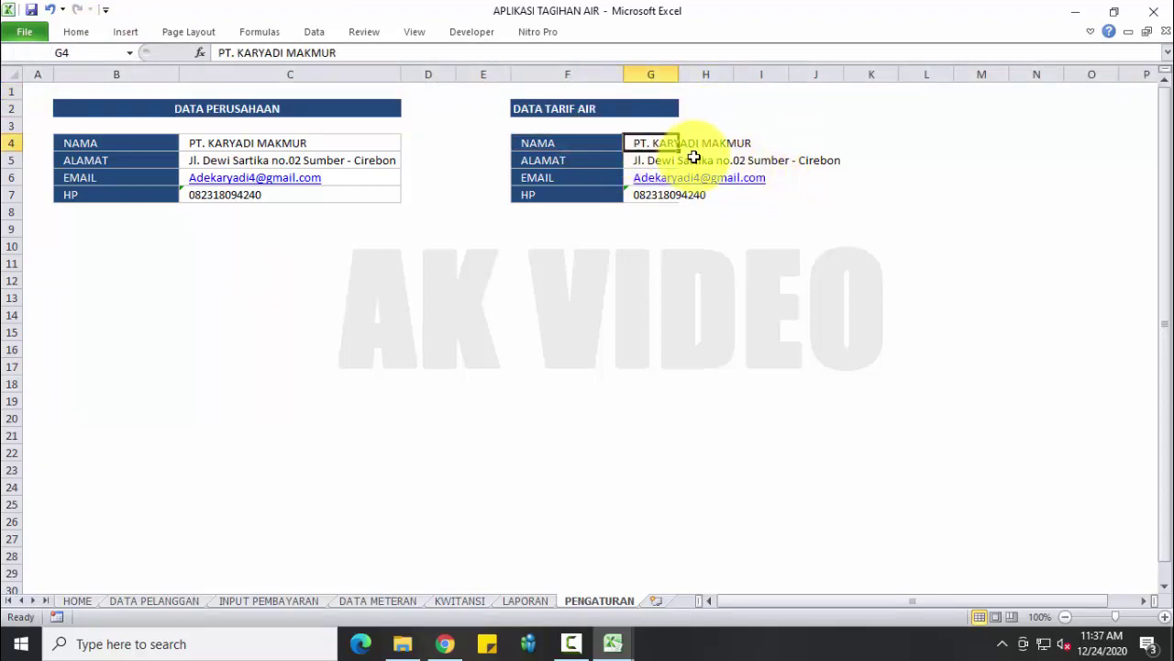
{"action": "left_click", "coordinate": [570, 143]}
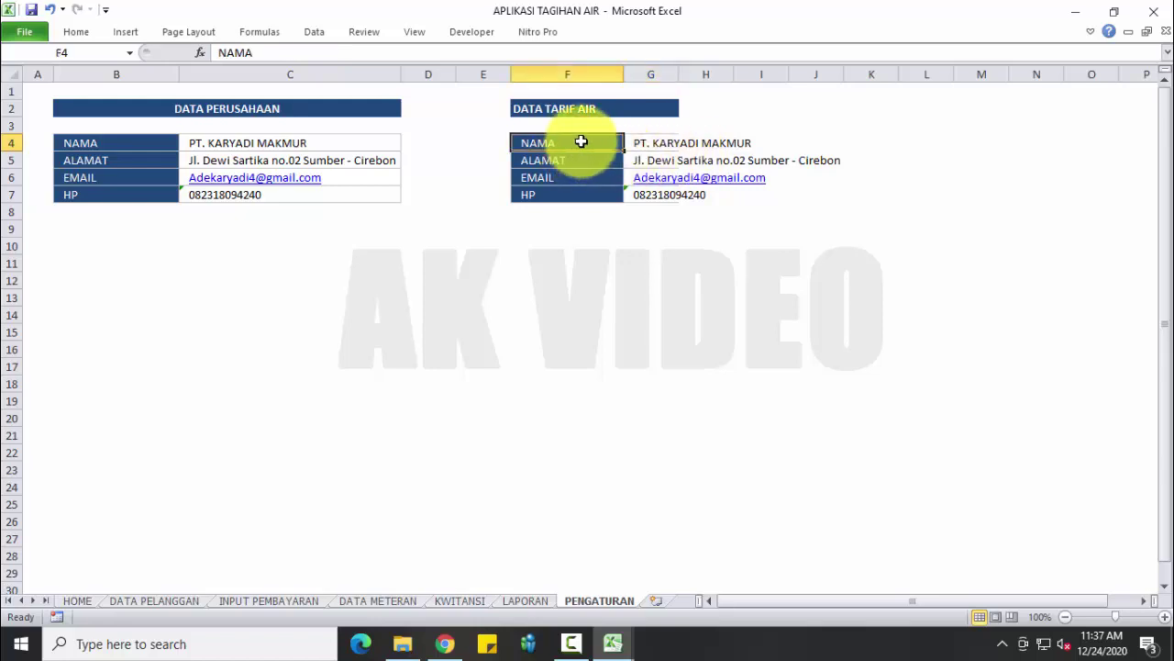
{"action": "left_click_drag", "start_coordinate": [581, 141], "coordinate": [647, 191]}
{"action": "left_click", "coordinate": [76, 32]}
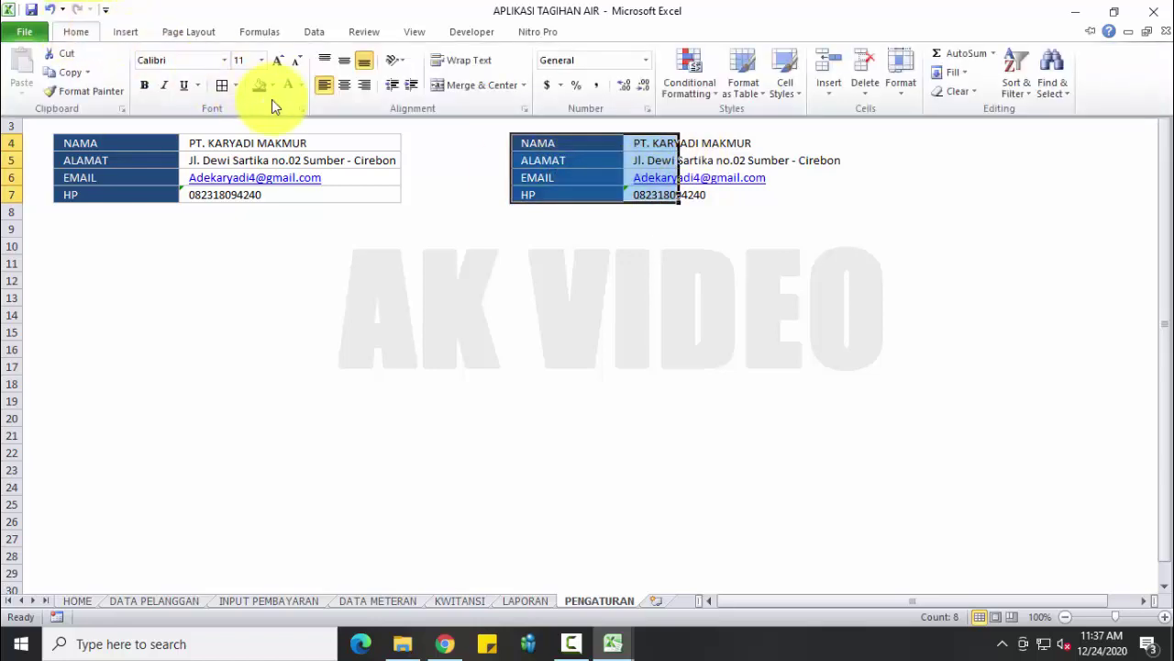
{"action": "left_click", "coordinate": [272, 85]}
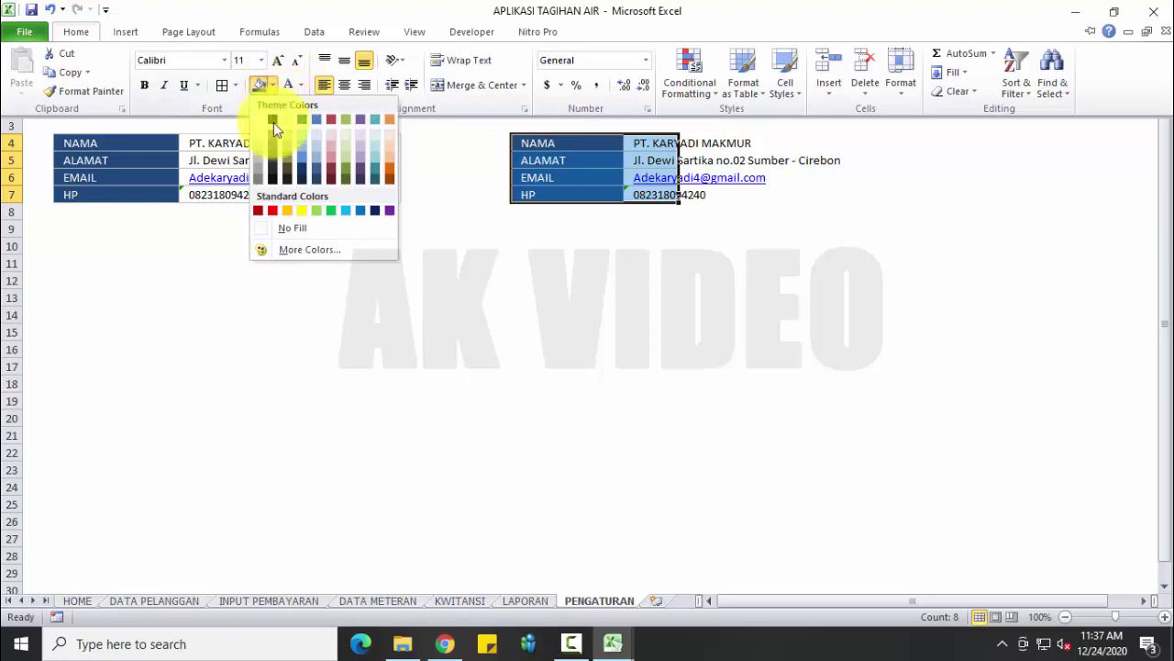
{"action": "left_click", "coordinate": [367, 230]}
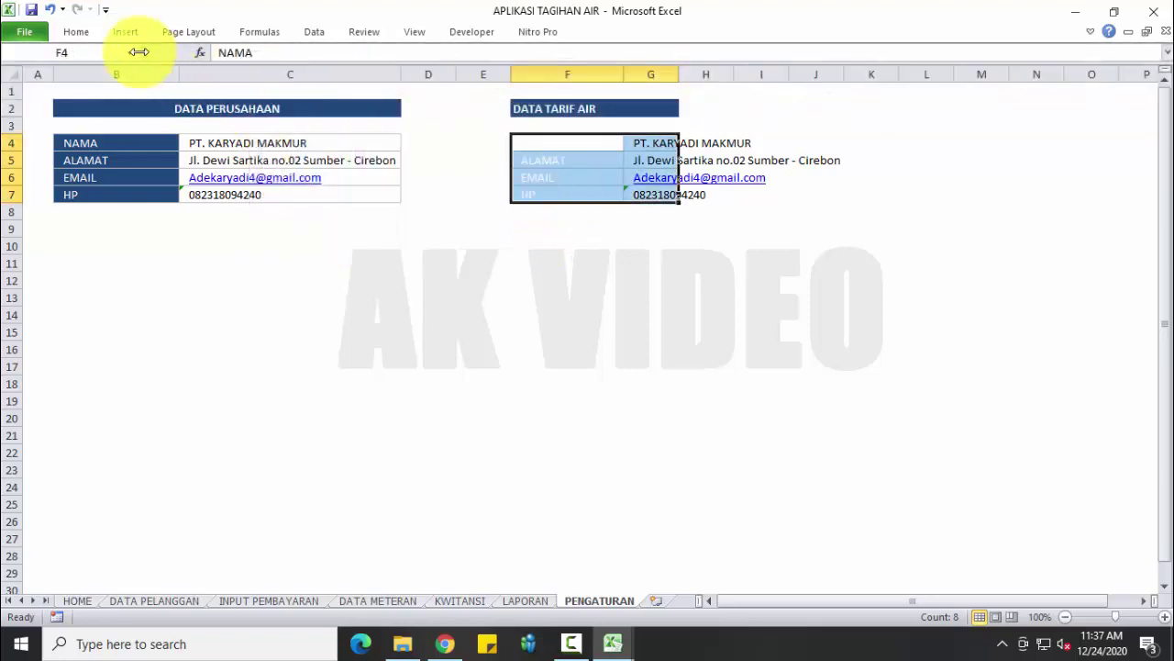
Make the F4:F7 labels dark text and select the NAMA row F4:H4
{"action": "left_click", "coordinate": [76, 32]}
{"action": "left_click", "coordinate": [301, 84]}
{"action": "left_click", "coordinate": [307, 138]}
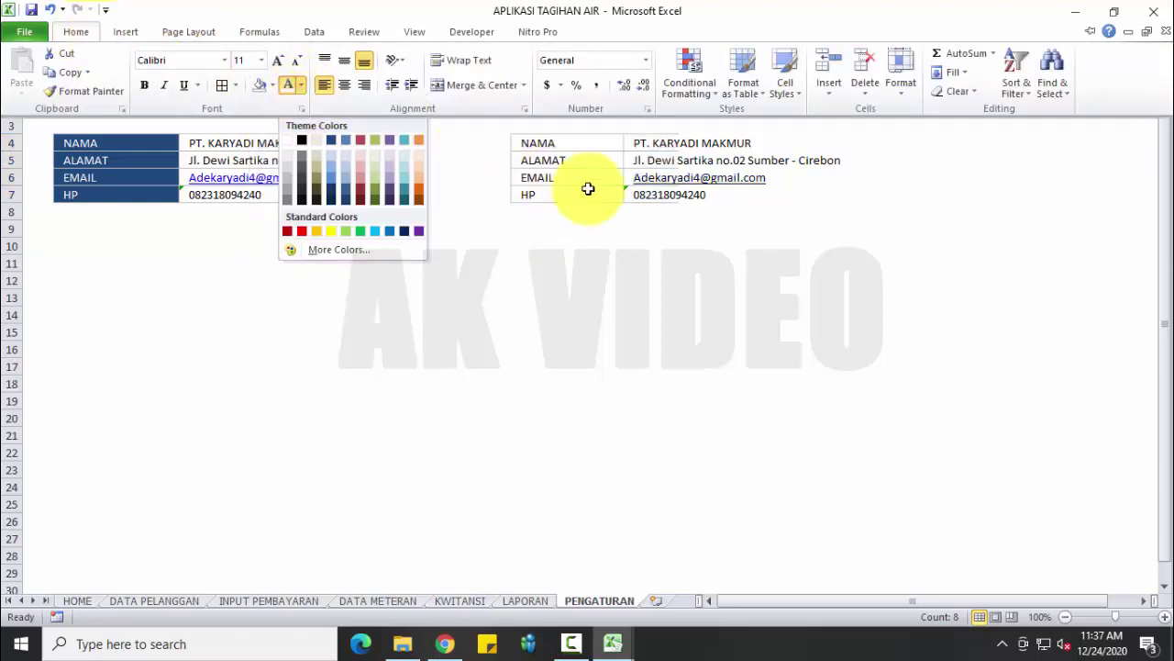
{"action": "left_click", "coordinate": [650, 229]}
{"action": "left_click_drag", "start_coordinate": [567, 143], "coordinate": [680, 149]}
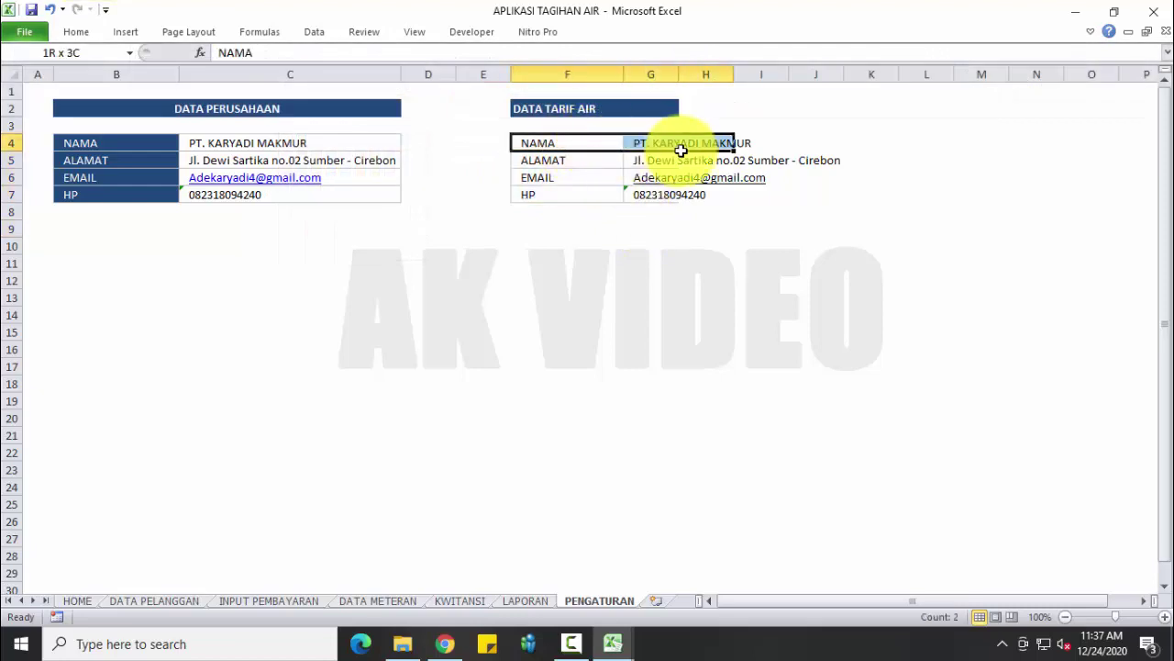
Clear the NAMA row and enter headings GOLONGAN in F4 and 0-10 M3 in G4
{"action": "key", "text": "Delete"}
{"action": "left_click", "coordinate": [587, 145]}
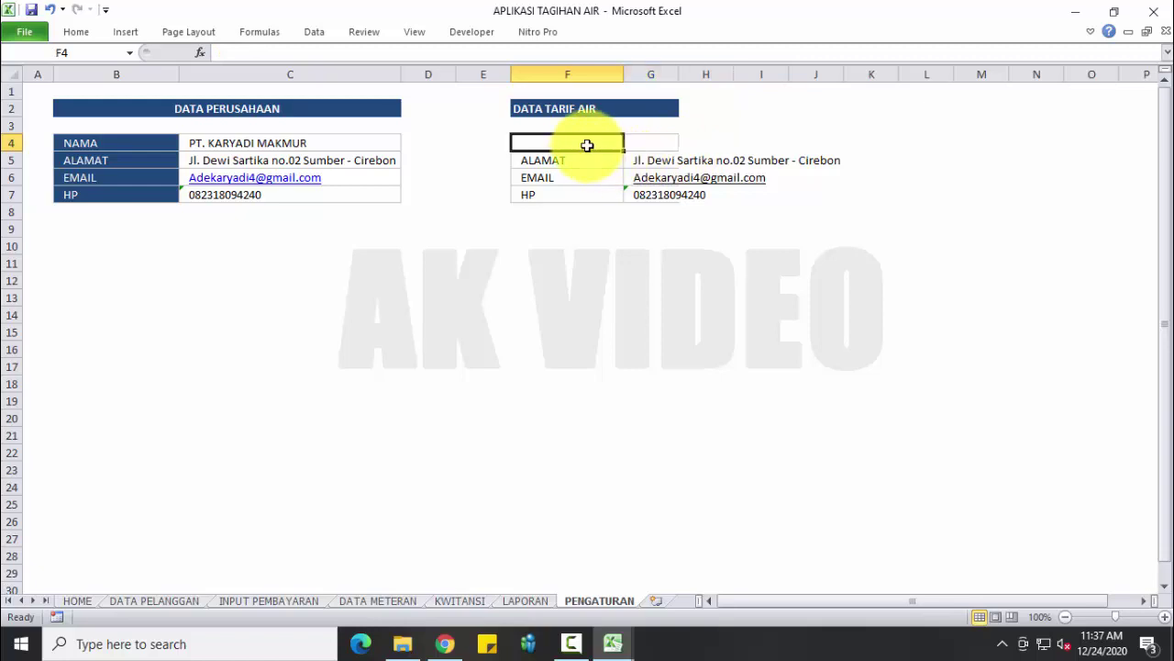
{"action": "type", "text": "T"}
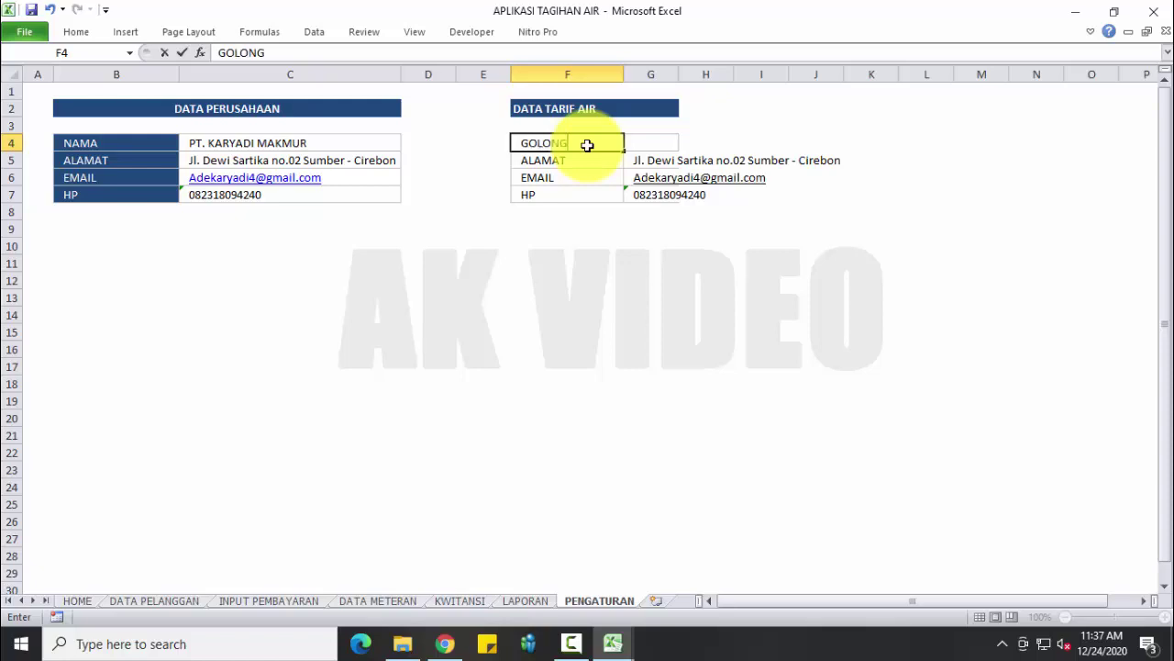
{"action": "key", "text": "Tab"}
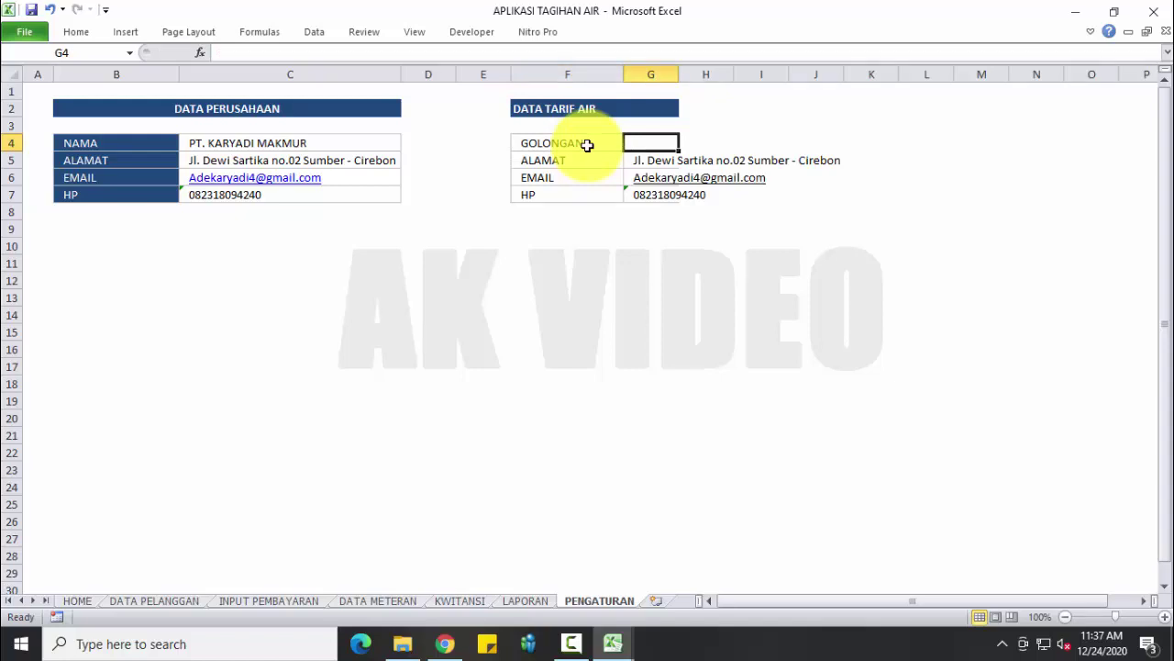
{"action": "type", "text": "0-10 M3"}
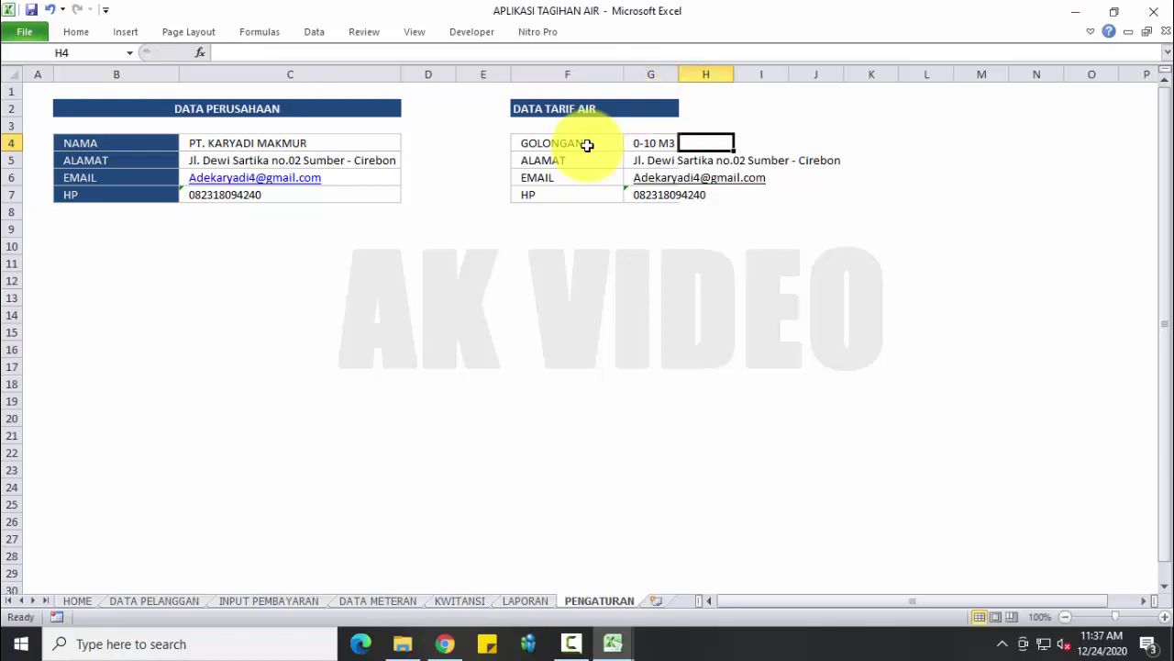
Clear the leftover rows and enter tariff classes R, R1 and R2 in F5:F7
{"action": "left_click_drag", "start_coordinate": [608, 163], "coordinate": [667, 193]}
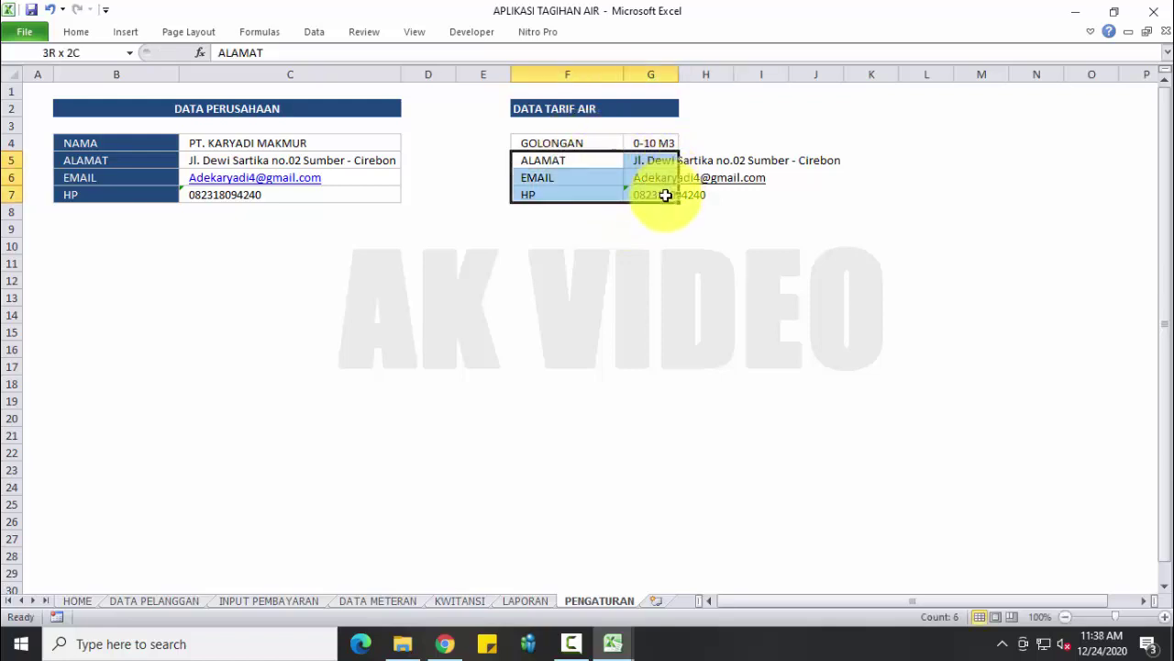
{"action": "key", "text": "Delete"}
{"action": "left_click", "coordinate": [595, 165]}
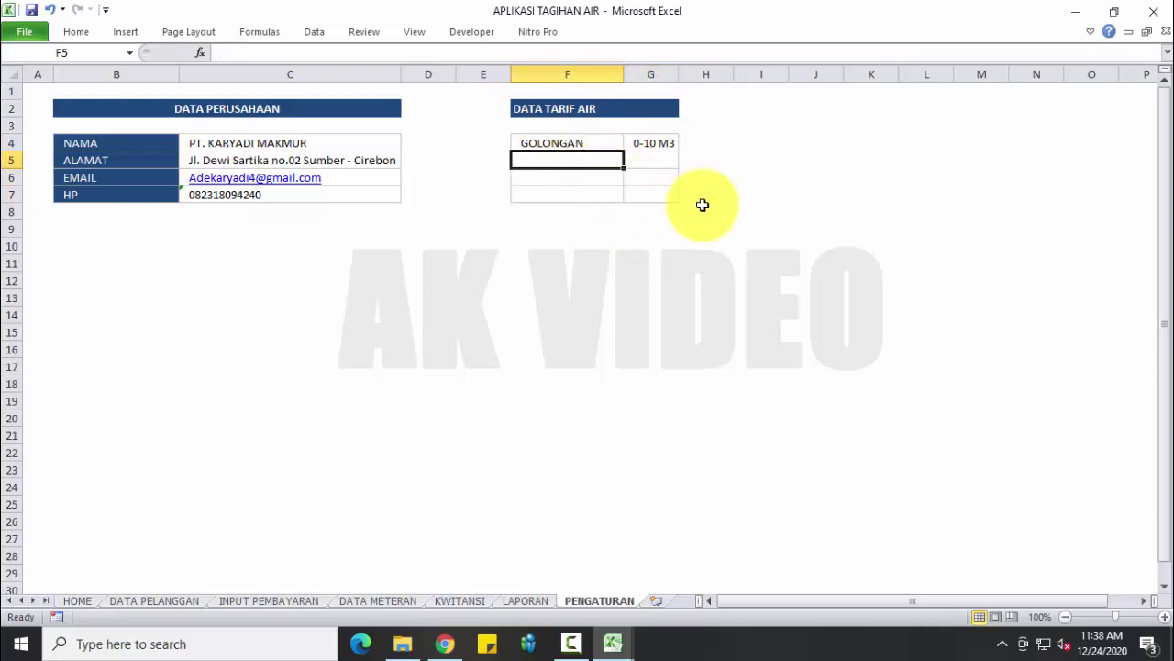
{"action": "type", "text": "R"}
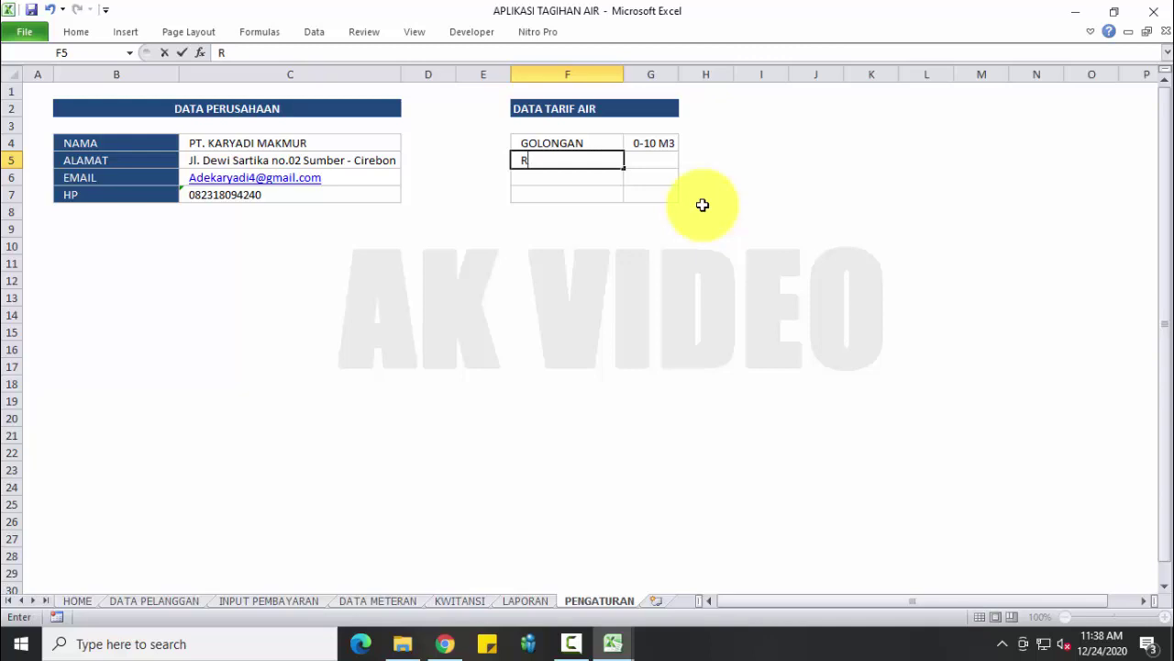
{"action": "key", "text": "Return"}
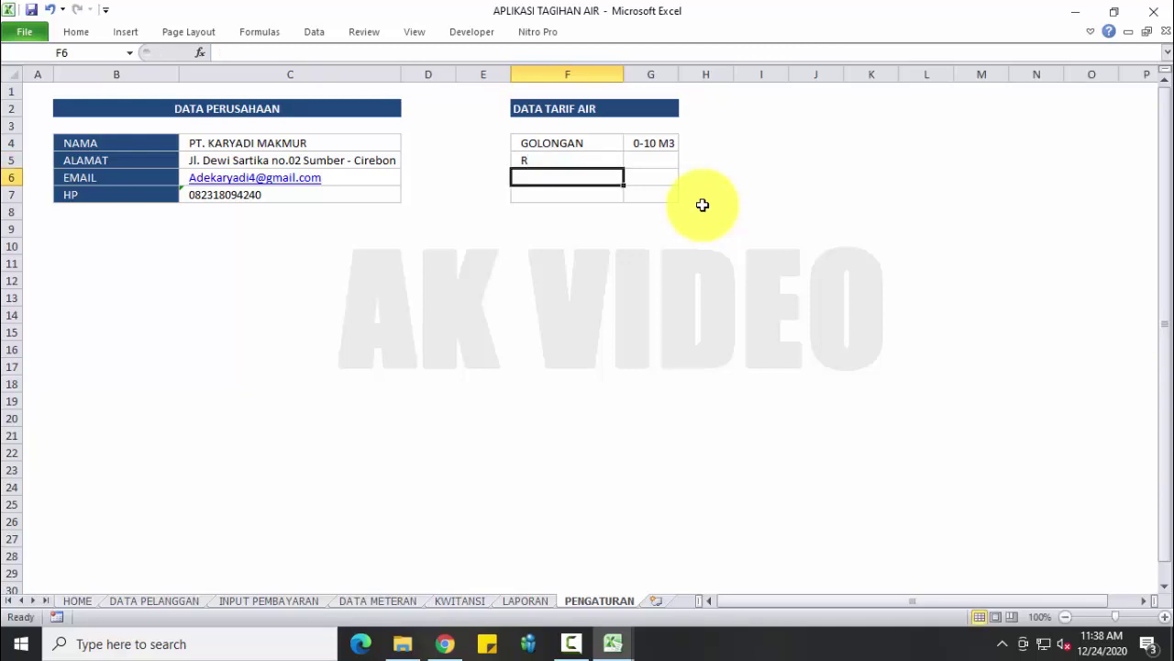
{"action": "type", "text": "R1"}
{"action": "key", "text": "Return"}
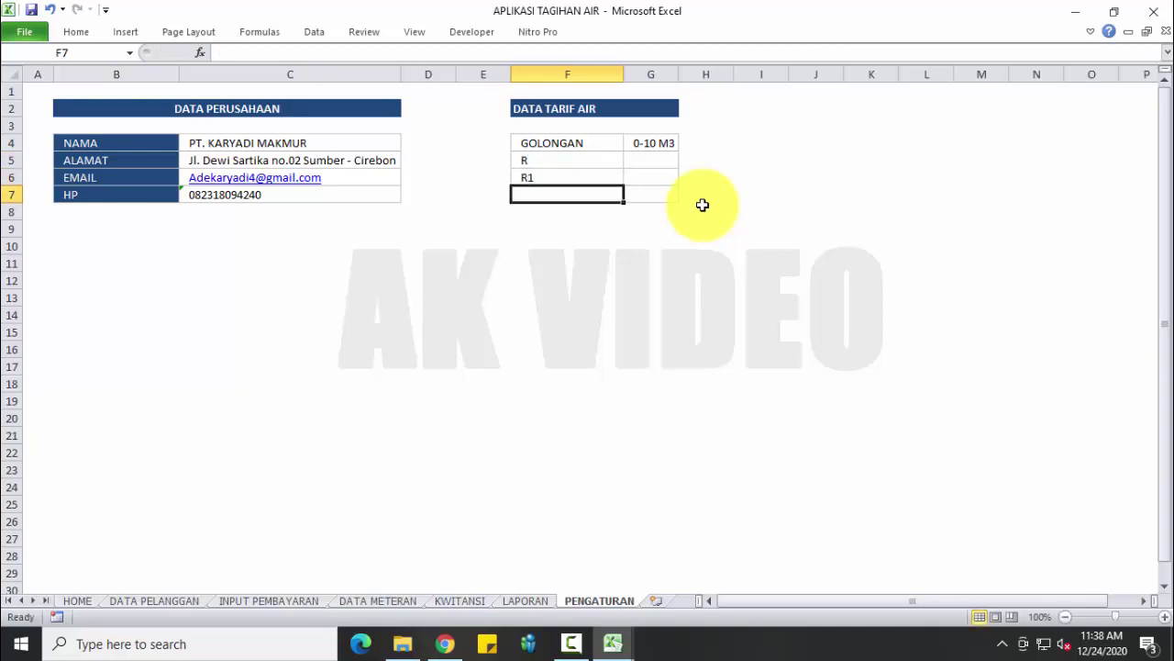
{"action": "type", "text": "RR"}
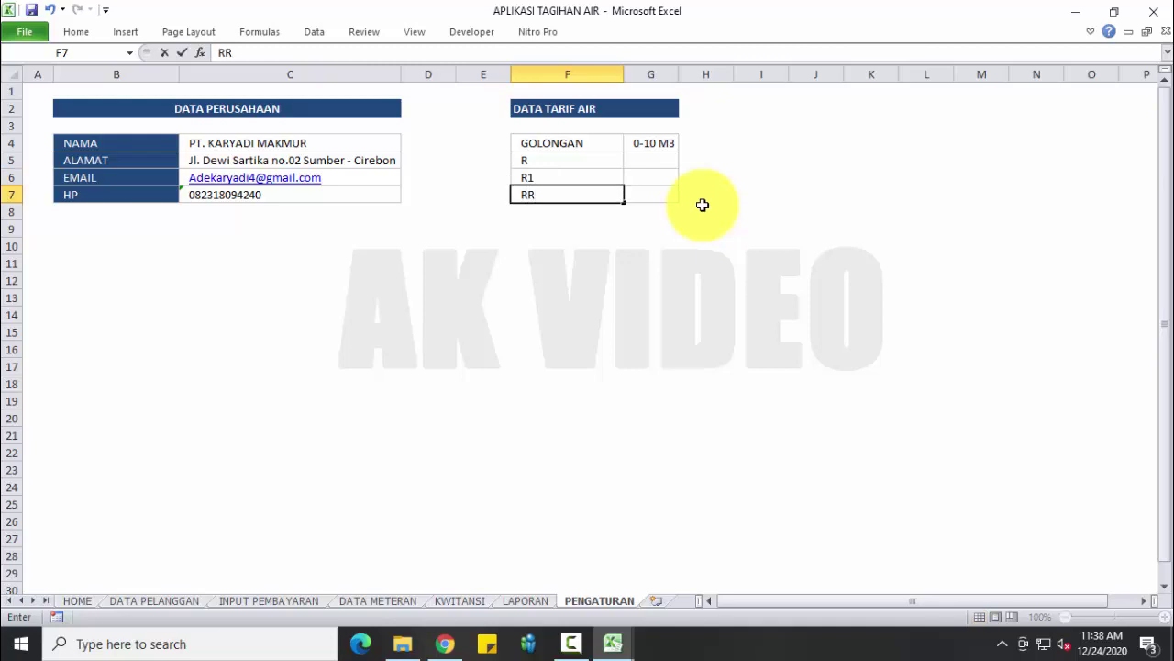
{"action": "key", "text": "Return"}
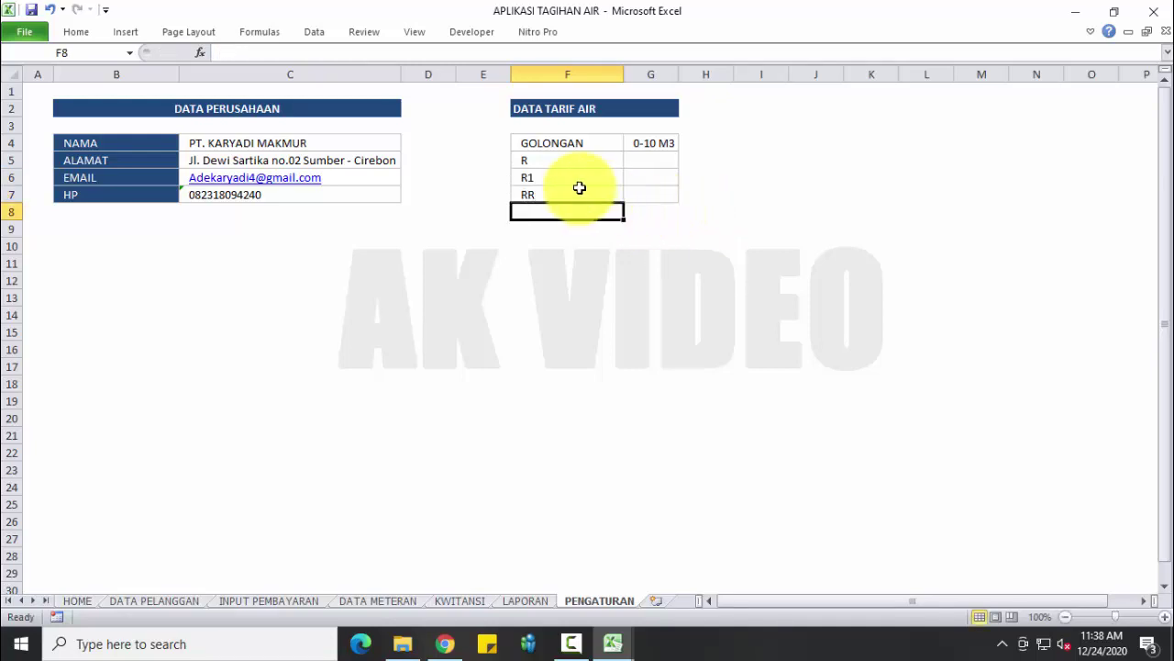
{"action": "left_click", "coordinate": [576, 190]}
{"action": "double_click", "coordinate": [576, 190]}
{"action": "type", "text": "2"}
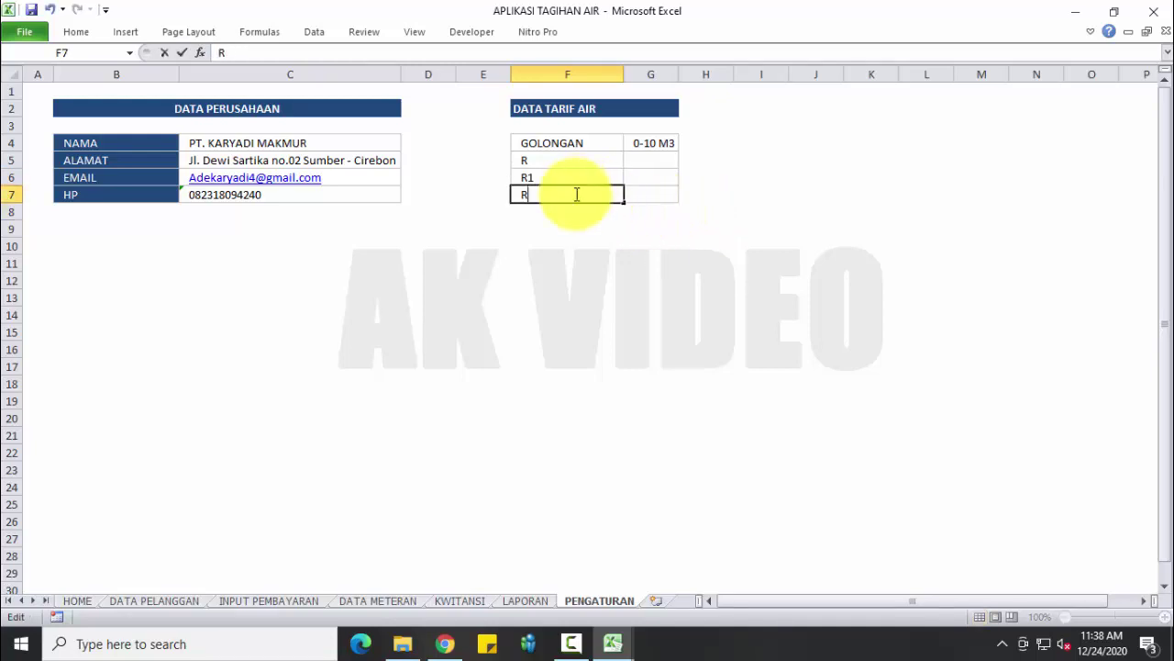
{"action": "left_click", "coordinate": [618, 281]}
{"action": "left_click", "coordinate": [659, 160]}
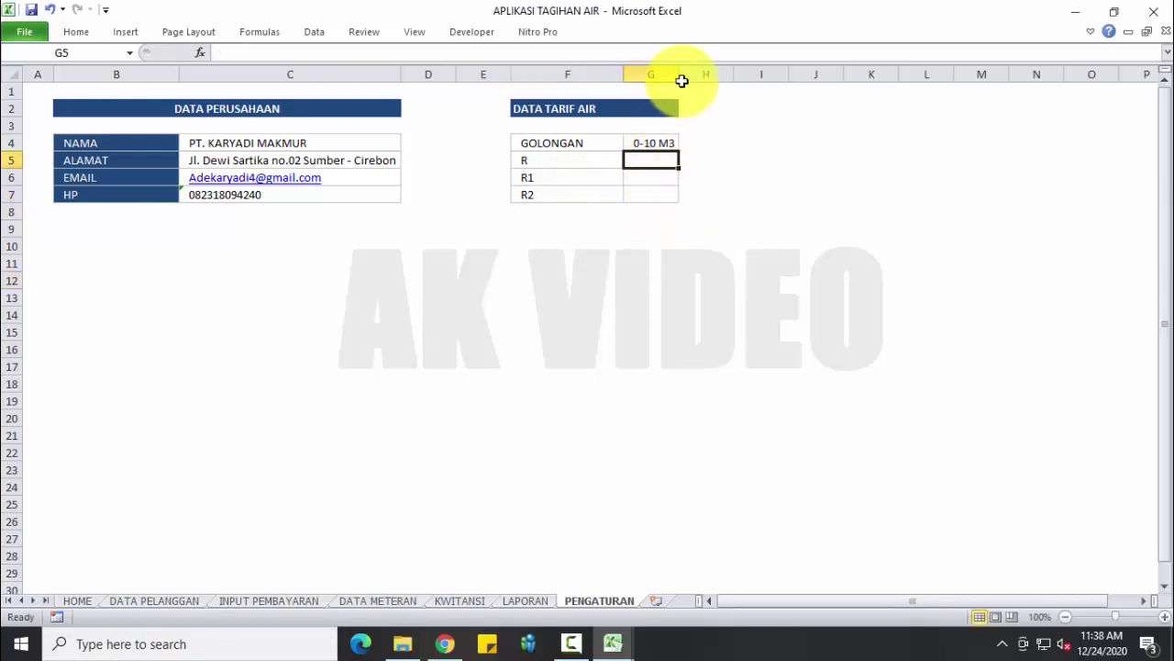
Widen column G and copy G4:G7 into H4:H7, relabelling the header 10-20 M3
{"action": "left_click_drag", "start_coordinate": [679, 74], "coordinate": [695, 77]}
{"action": "left_click", "coordinate": [776, 158]}
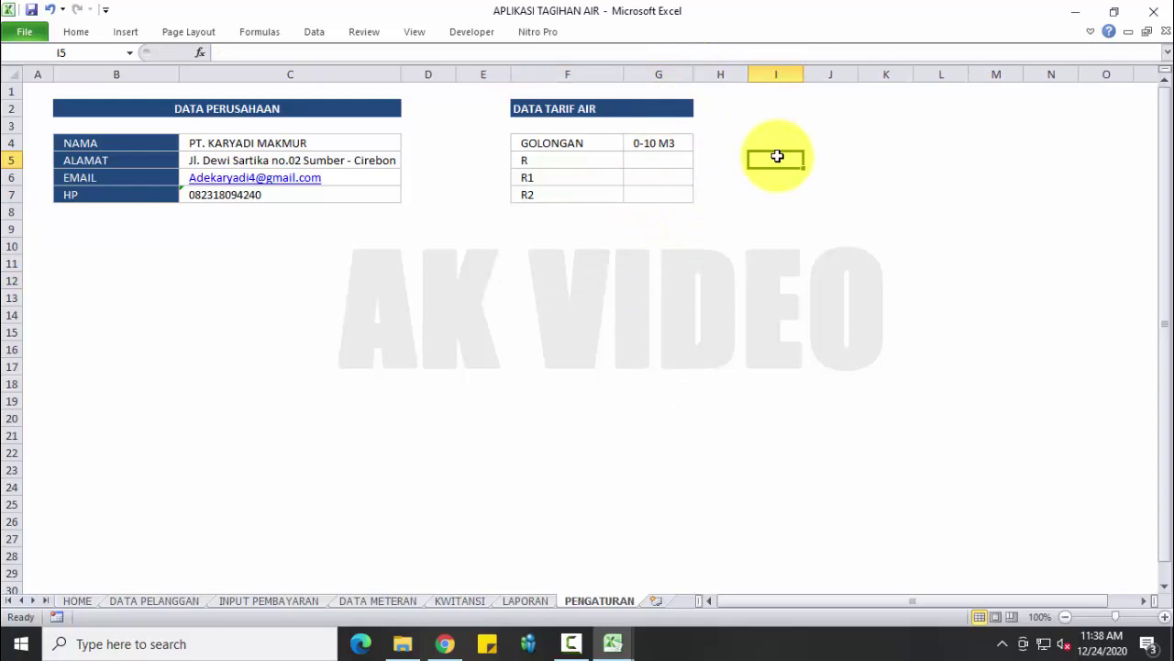
{"action": "left_click_drag", "start_coordinate": [659, 143], "coordinate": [679, 195]}
{"action": "left_click", "coordinate": [709, 145]}
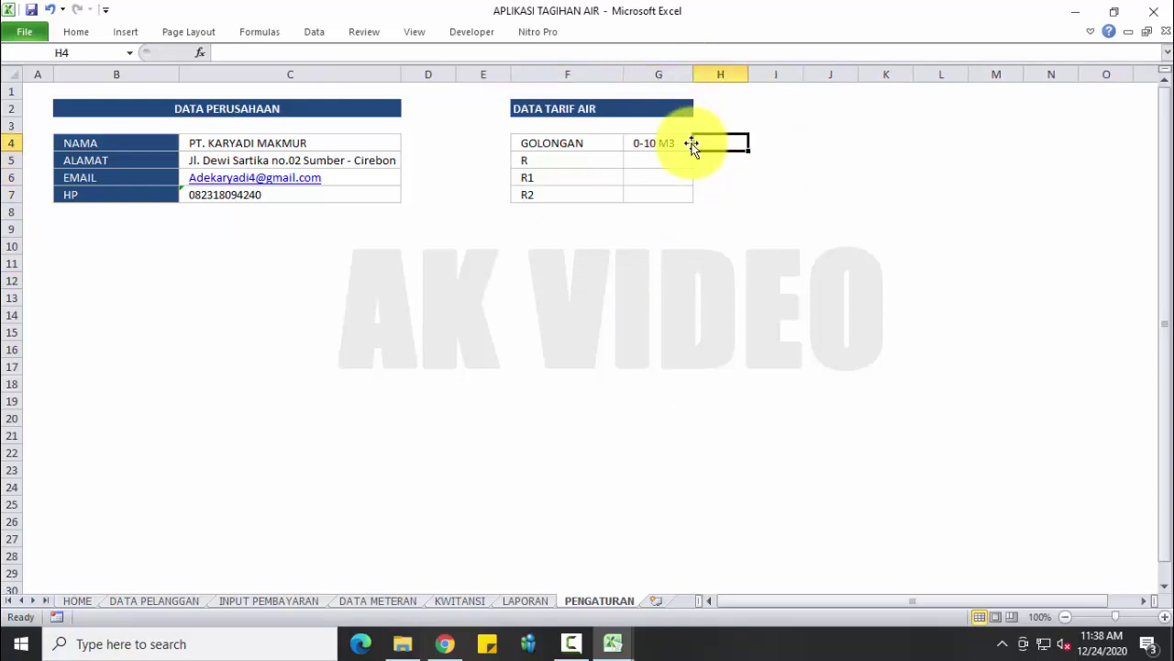
{"action": "left_click_drag", "start_coordinate": [683, 146], "coordinate": [690, 193]}
{"action": "key", "text": "ctrl+c"}
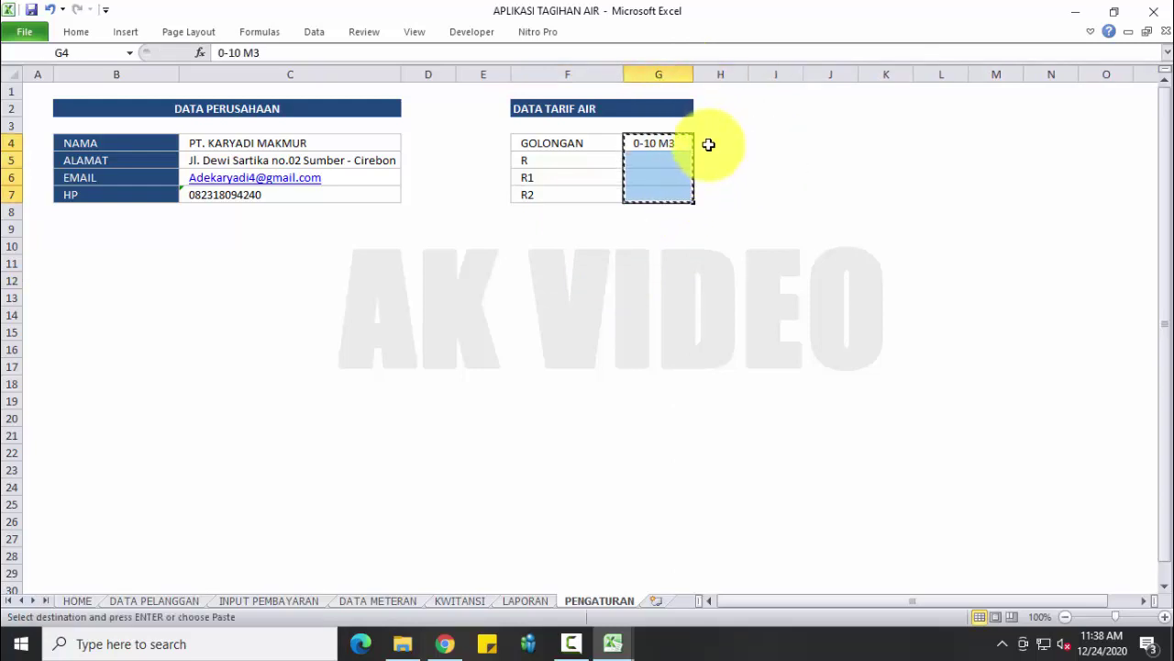
{"action": "left_click", "coordinate": [709, 145]}
{"action": "key", "text": "ctrl+v"}
{"action": "double_click", "coordinate": [706, 145]}
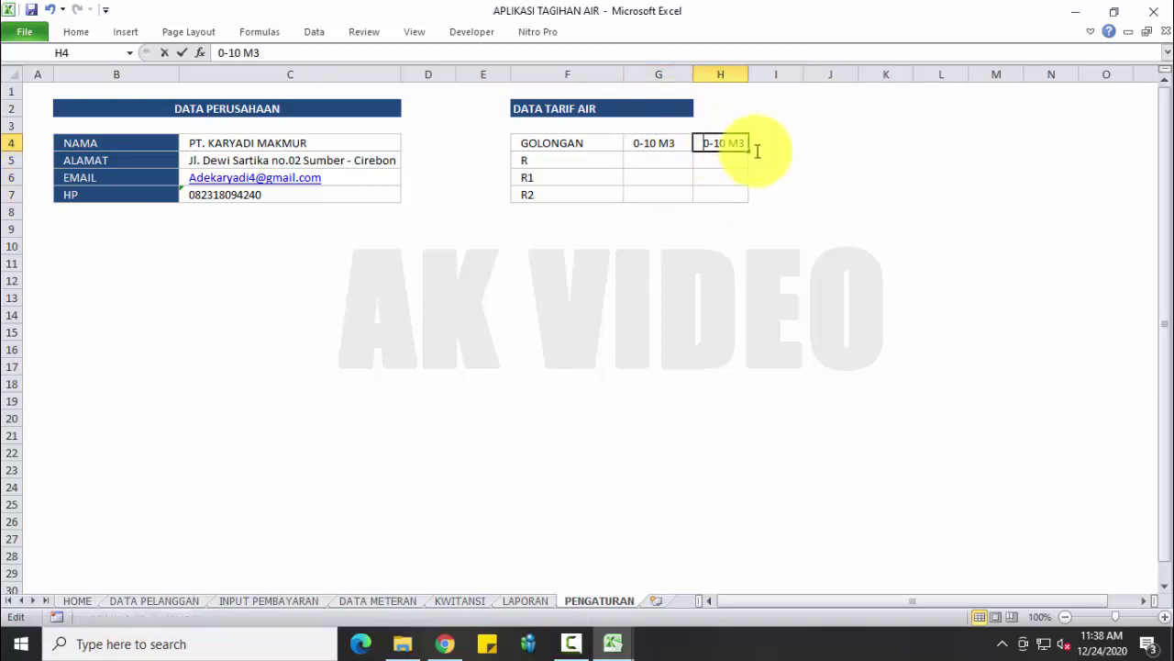
{"action": "type", "text": "1"}
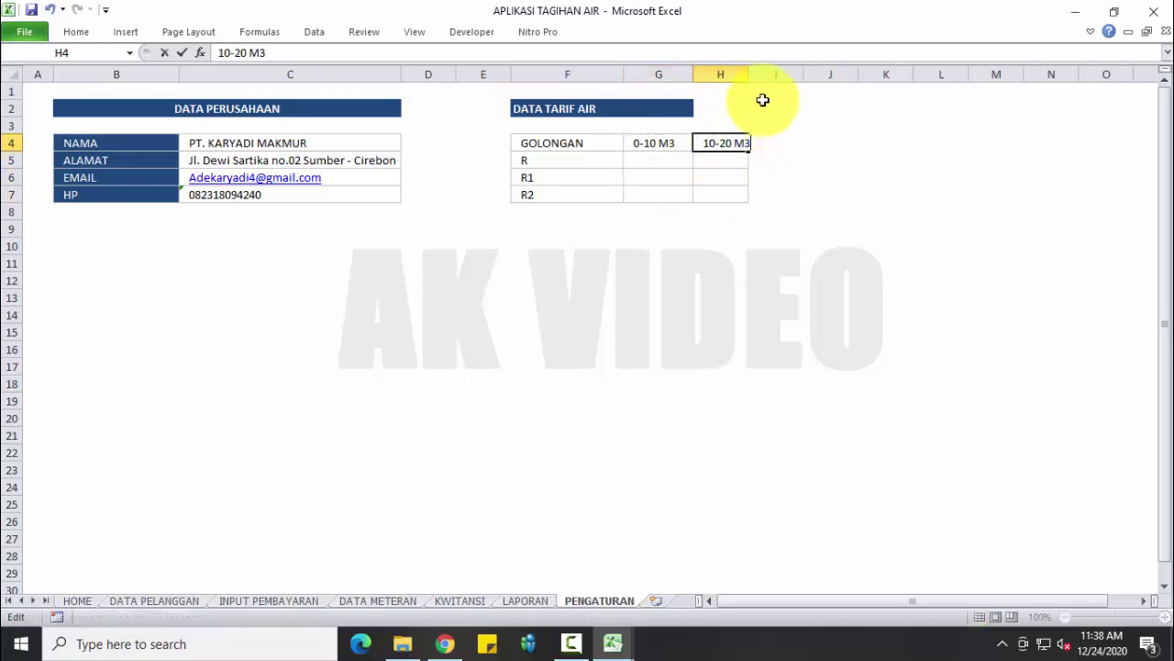
Widen column H and add headers 20-30 M3 in I4 and > 30 M3 in J4
{"action": "left_click", "coordinate": [740, 70]}
{"action": "left_click_drag", "start_coordinate": [744, 73], "coordinate": [766, 73]}
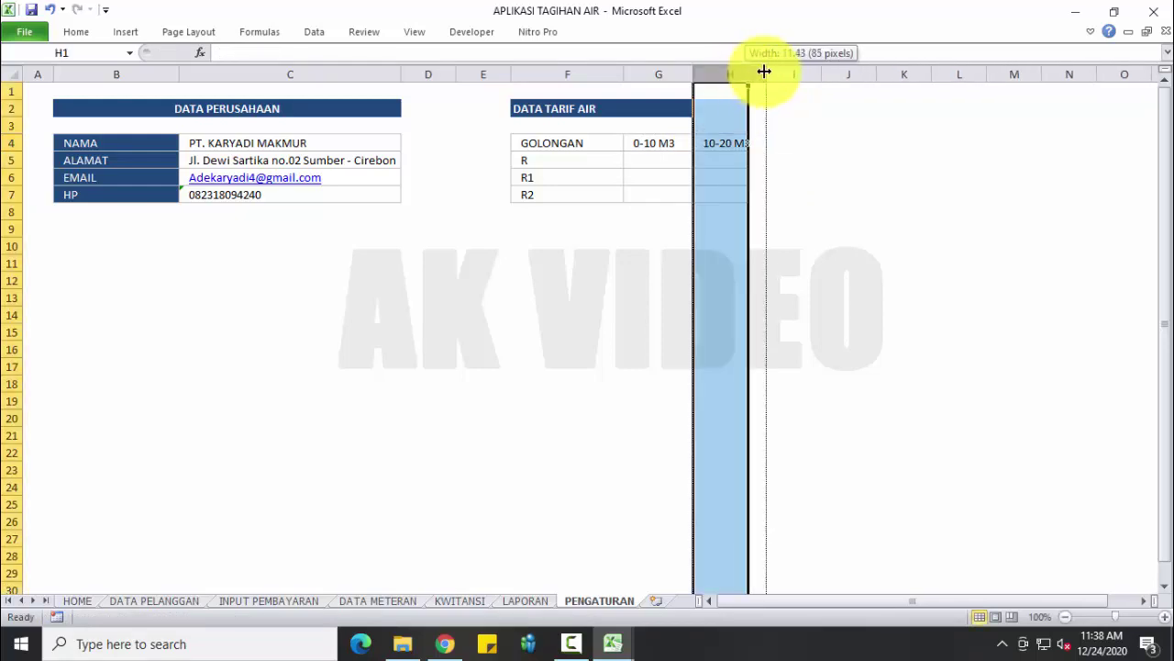
{"action": "left_click", "coordinate": [805, 145]}
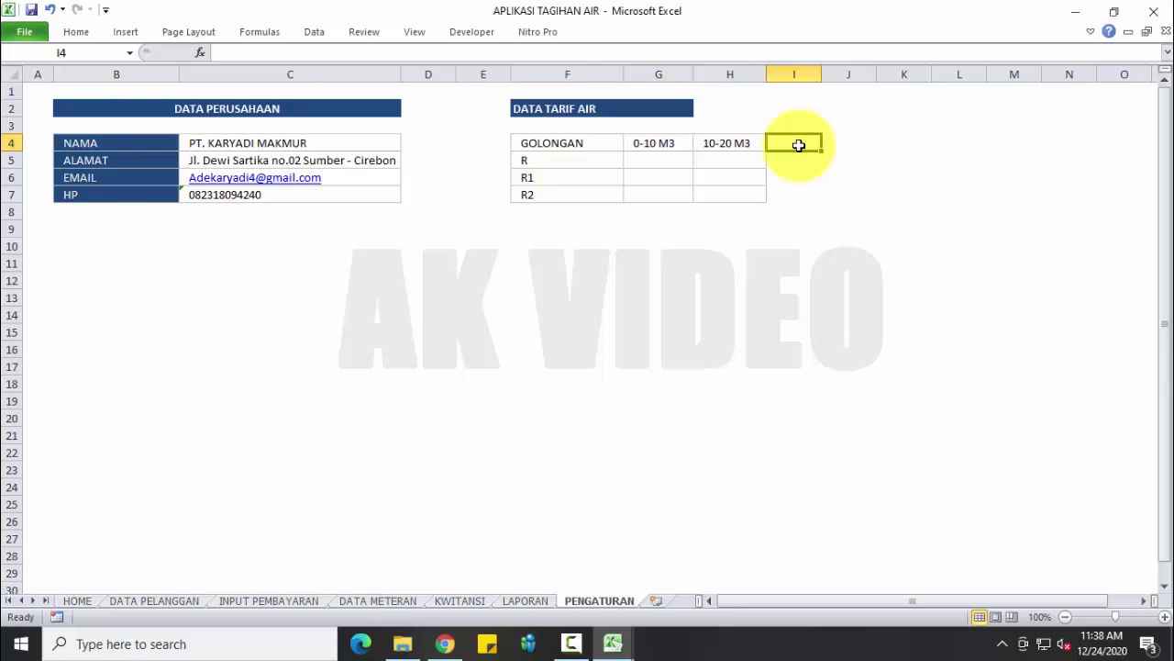
{"action": "type", "text": "30 M3"}
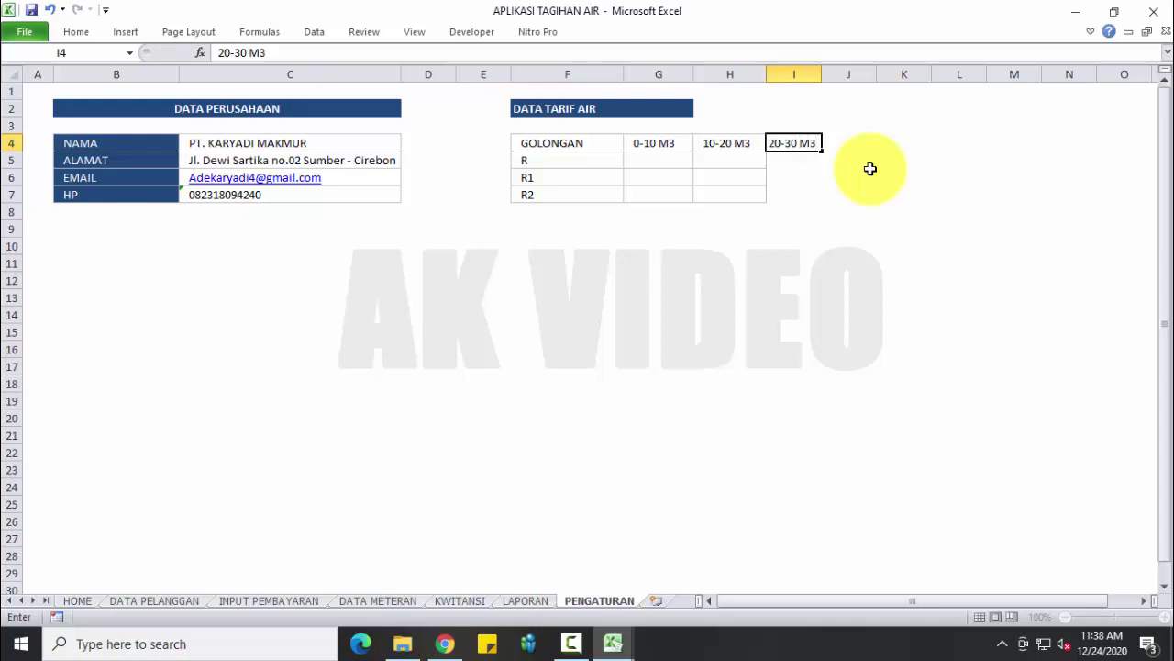
{"action": "key", "text": "Tab"}
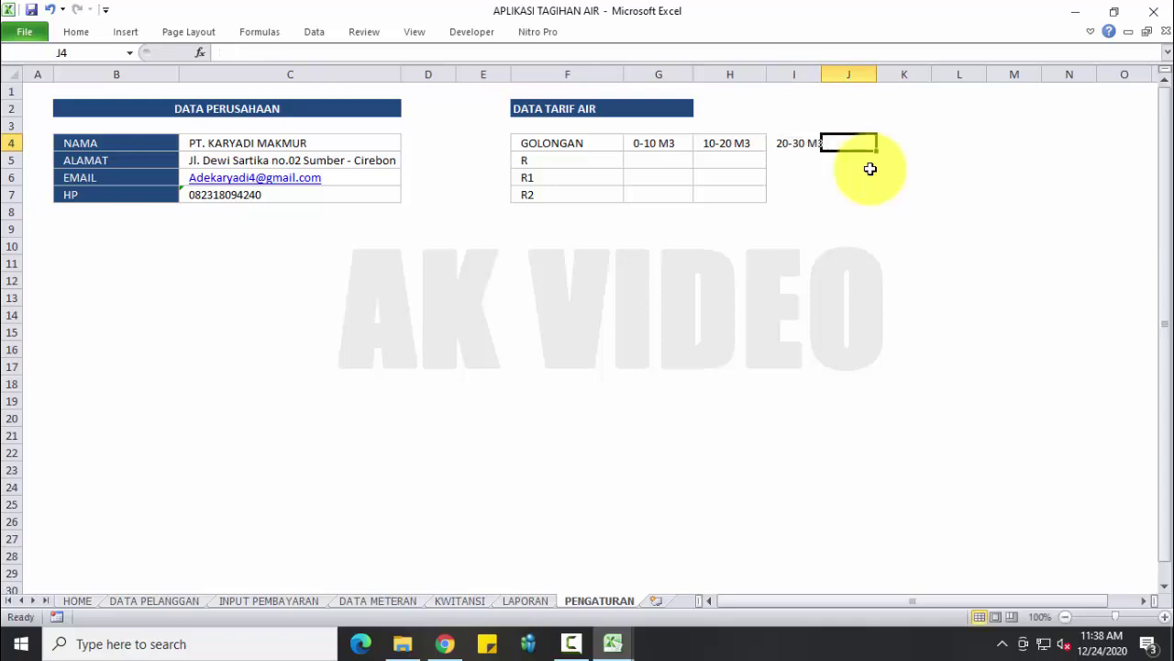
{"action": "type", "text": "30"}
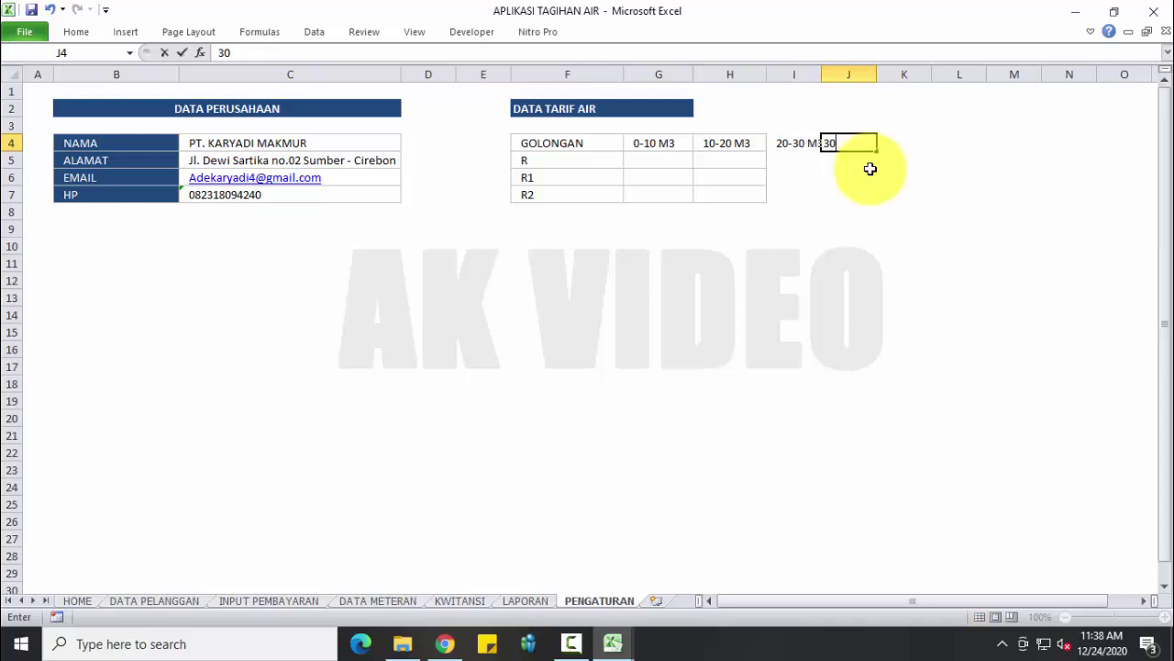
{"action": "left_click", "coordinate": [825, 143]}
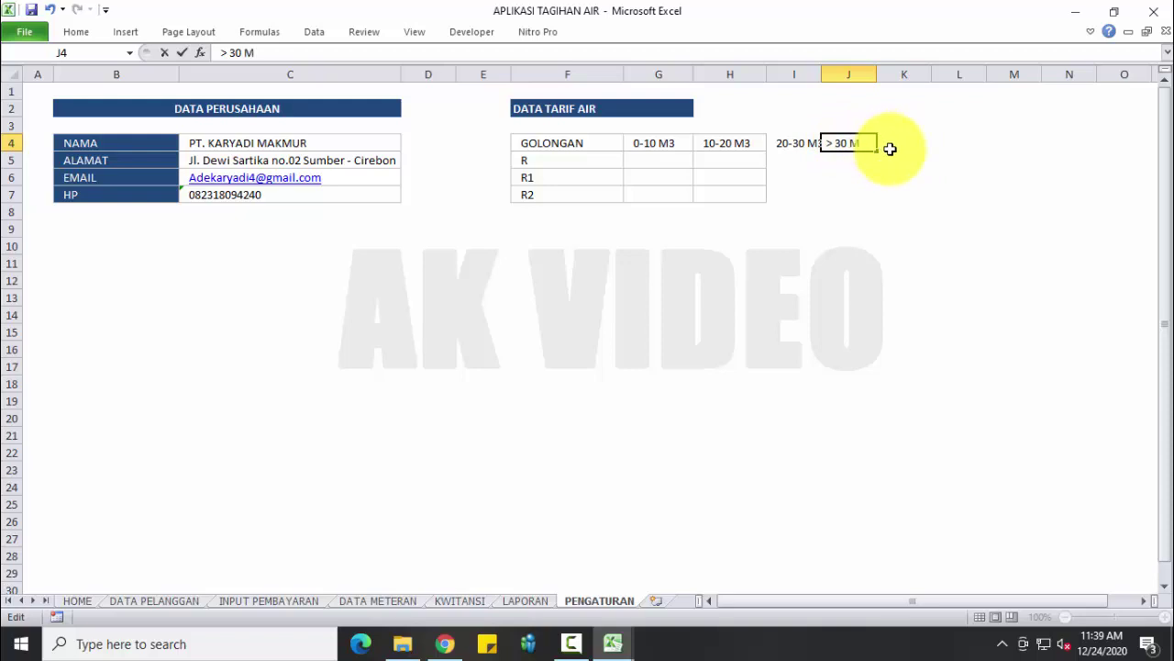
{"action": "type", "text": "3"}
{"action": "key", "text": "Return"}
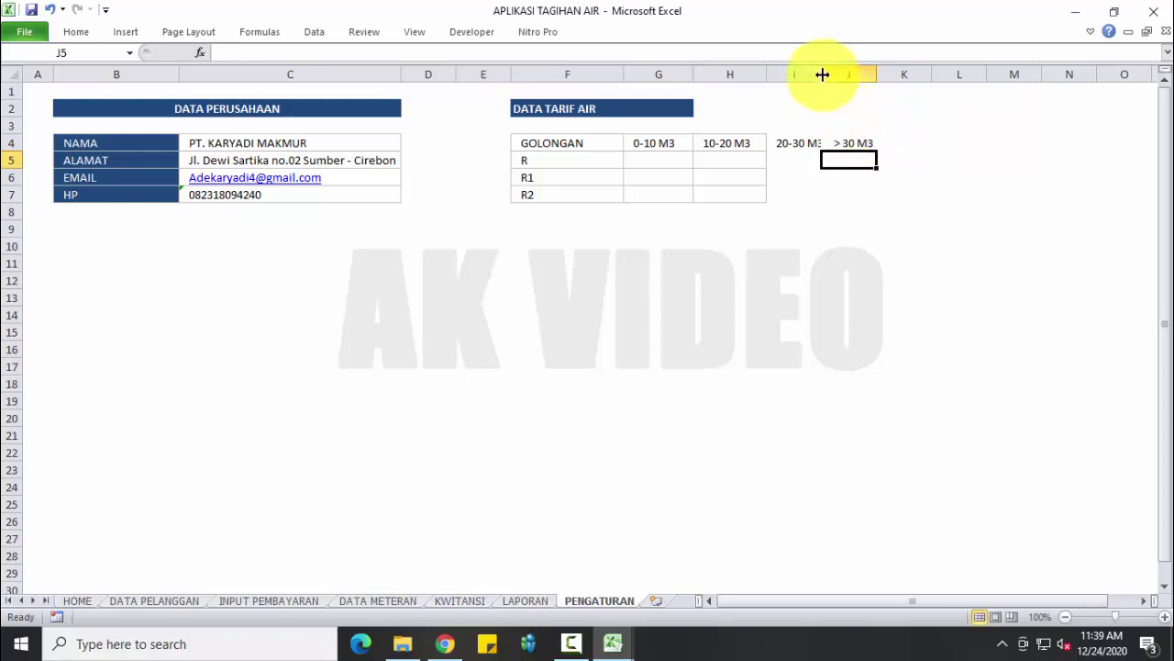
Format-paint the 10-20 M3 column's borders onto I4:J7
{"action": "left_click", "coordinate": [868, 261]}
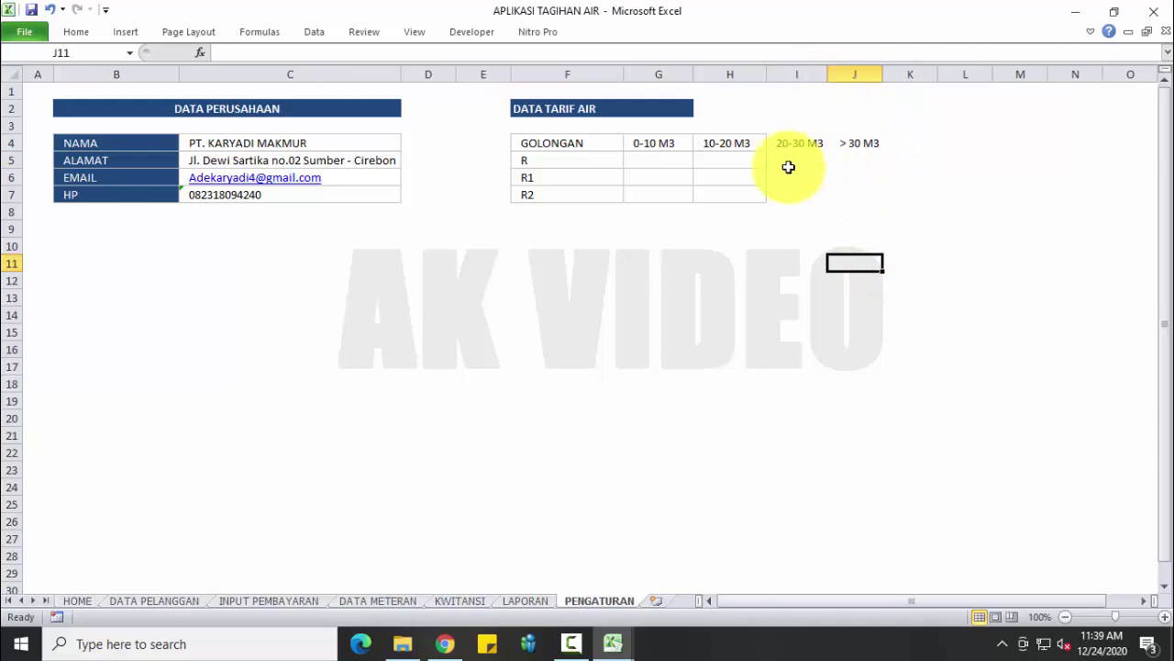
{"action": "left_click_drag", "start_coordinate": [745, 142], "coordinate": [743, 195]}
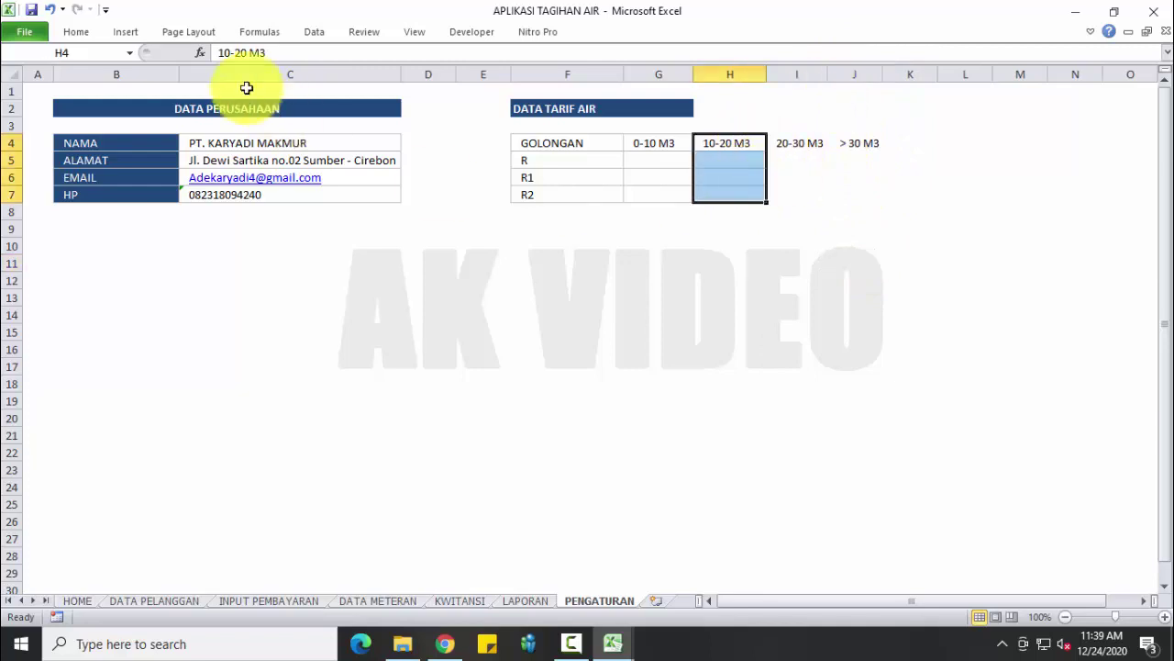
{"action": "left_click", "coordinate": [76, 32]}
{"action": "left_click", "coordinate": [115, 94]}
{"action": "left_click_drag", "start_coordinate": [798, 147], "coordinate": [863, 195]}
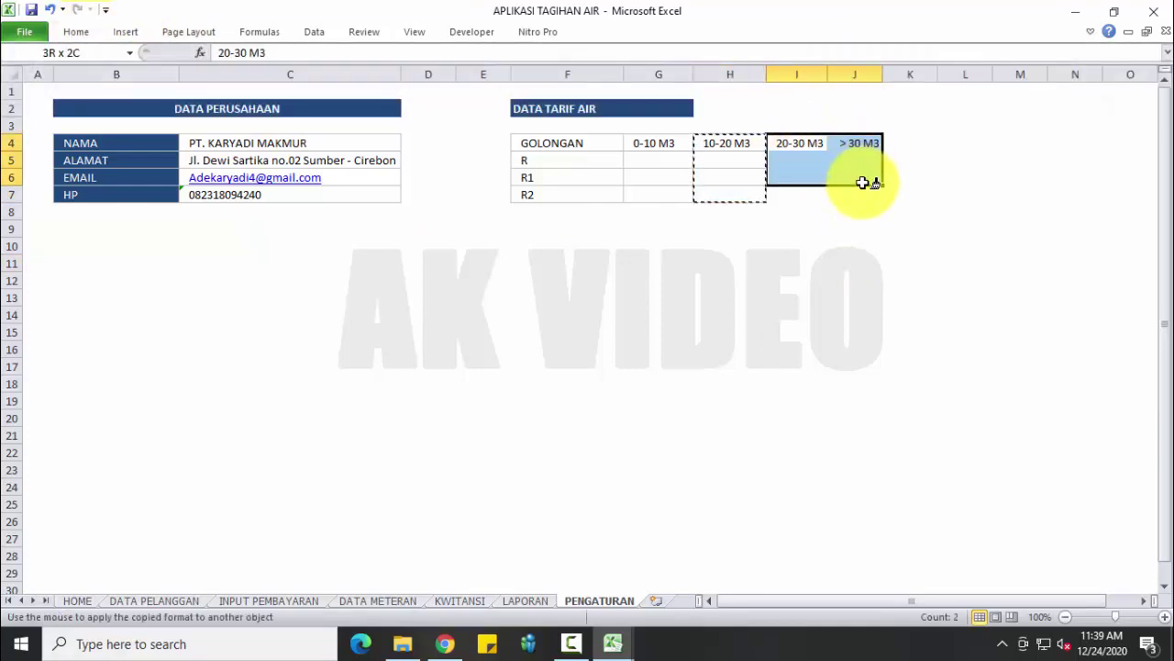
{"action": "left_click", "coordinate": [963, 143]}
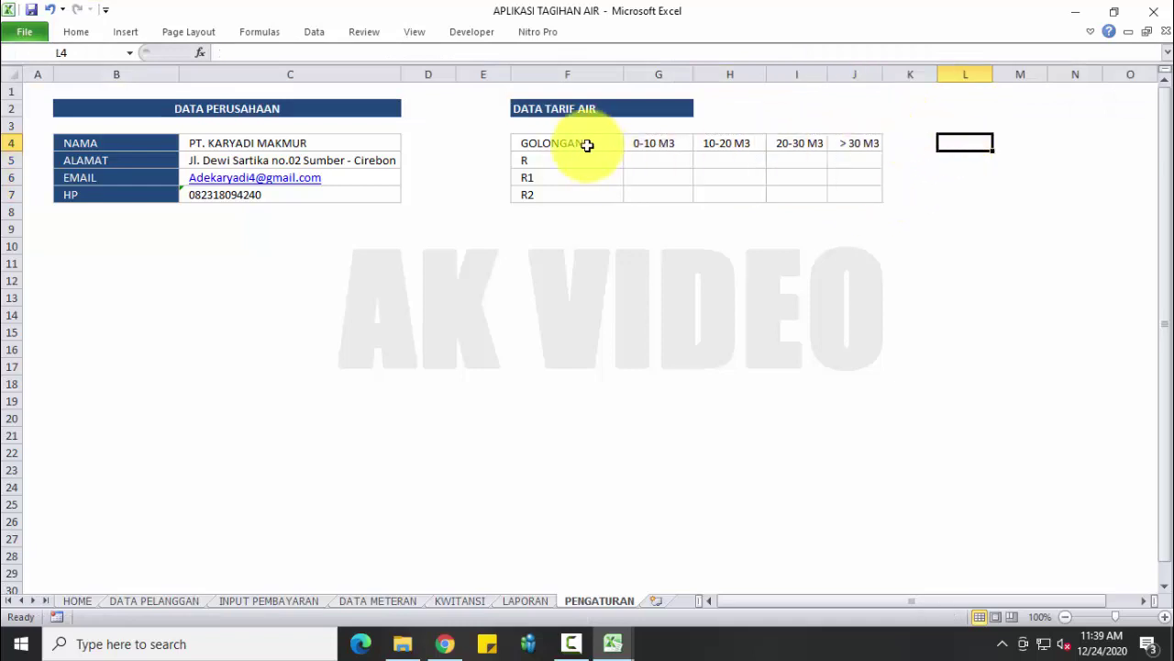
Centre the text in the tariff table F4:J7 and widen column J
{"action": "left_click_drag", "start_coordinate": [587, 147], "coordinate": [863, 195]}
{"action": "left_click", "coordinate": [81, 31]}
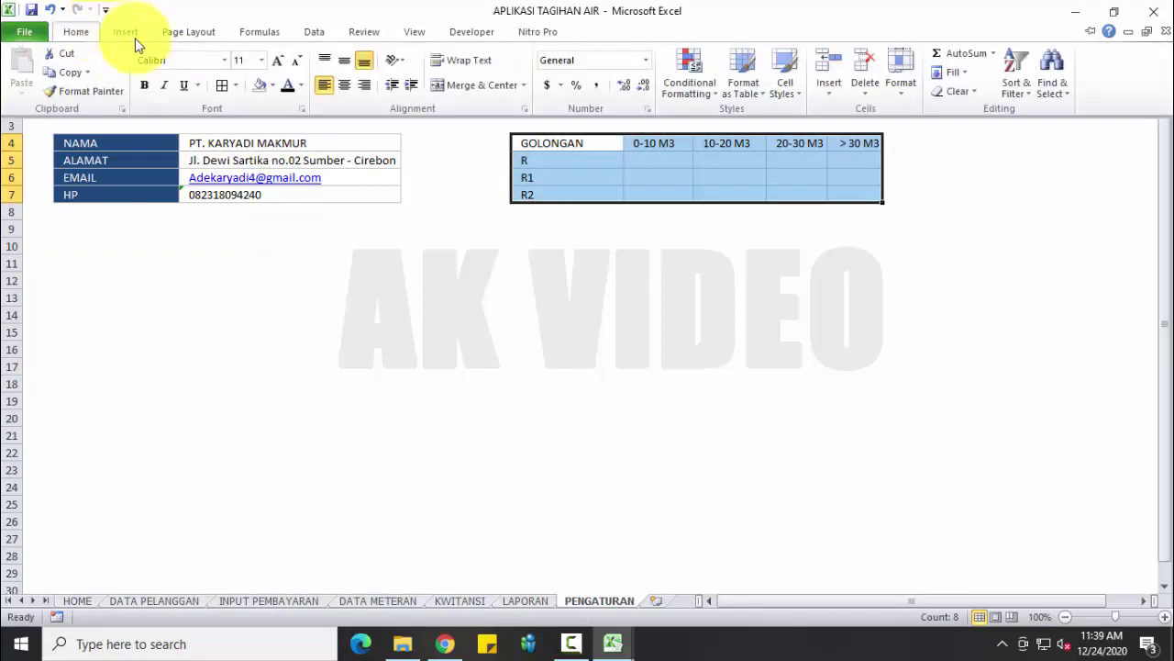
{"action": "left_click", "coordinate": [339, 80]}
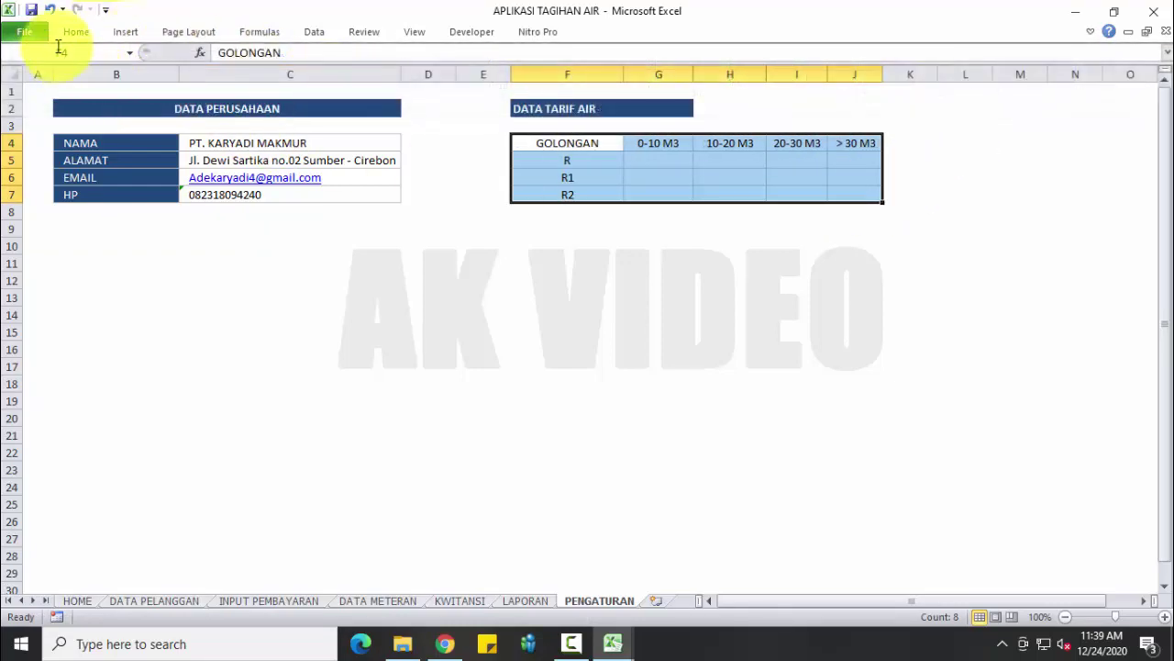
{"action": "left_click", "coordinate": [946, 143]}
{"action": "left_click_drag", "start_coordinate": [883, 73], "coordinate": [887, 73]}
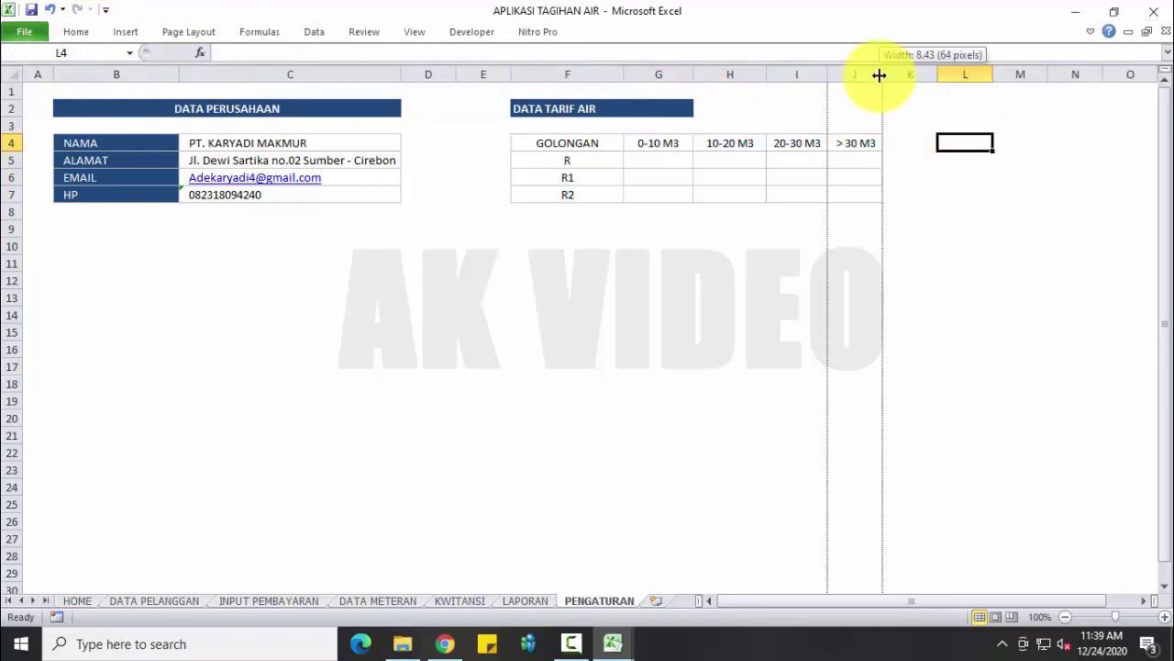
Enter the ADMIN header in K4 and the 10000 fee in K5
{"action": "left_click", "coordinate": [923, 140]}
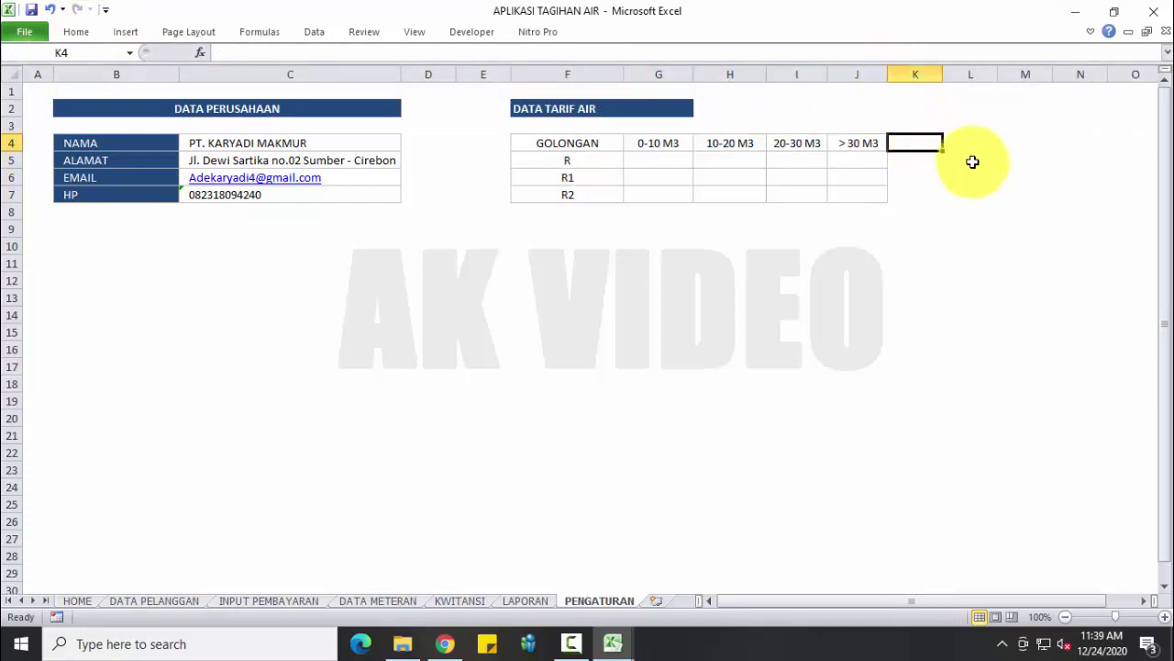
{"action": "type", "text": "S"}
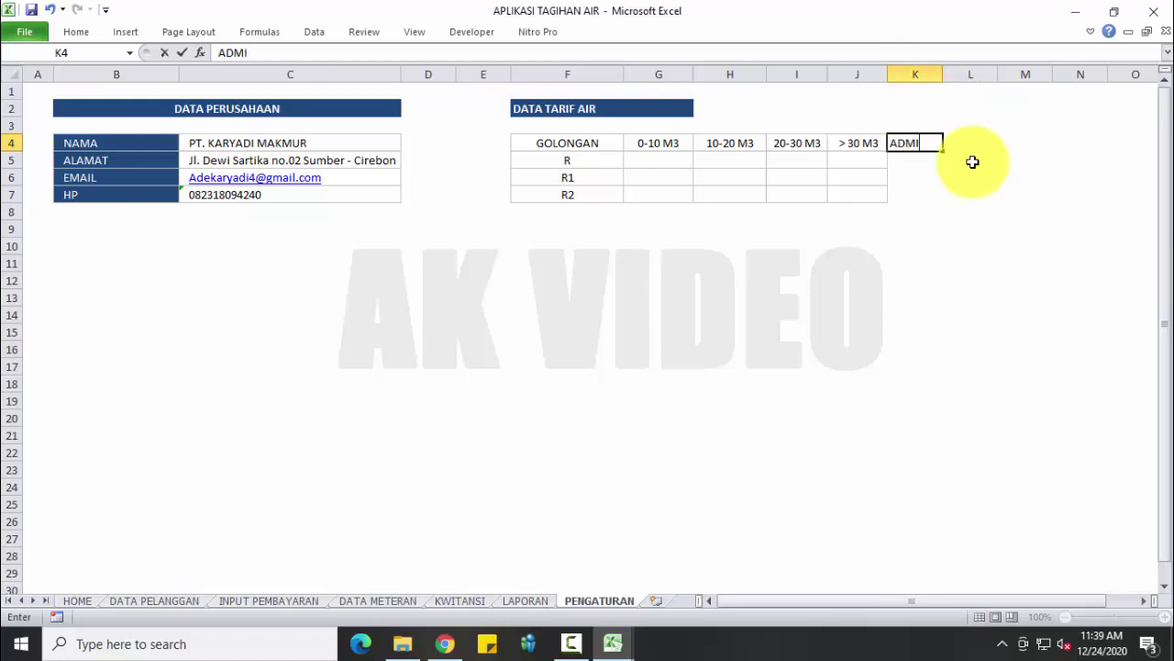
{"action": "key", "text": "Return"}
{"action": "type", "text": "1"}
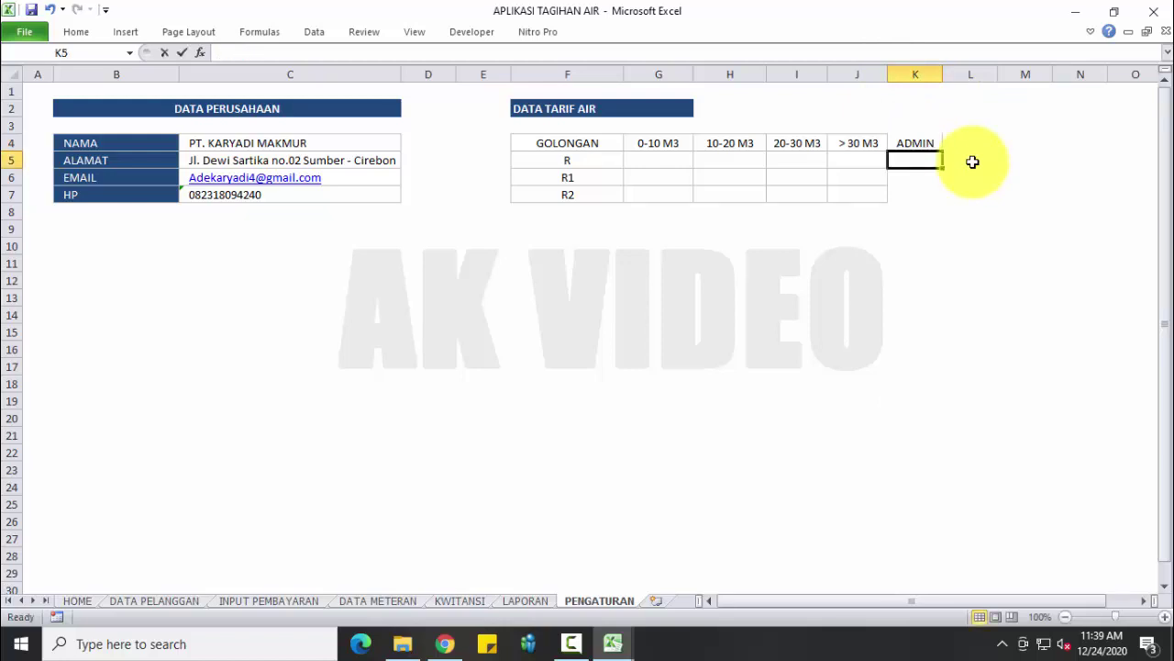
{"action": "type", "text": "0000"}
{"action": "key", "text": "Return"}
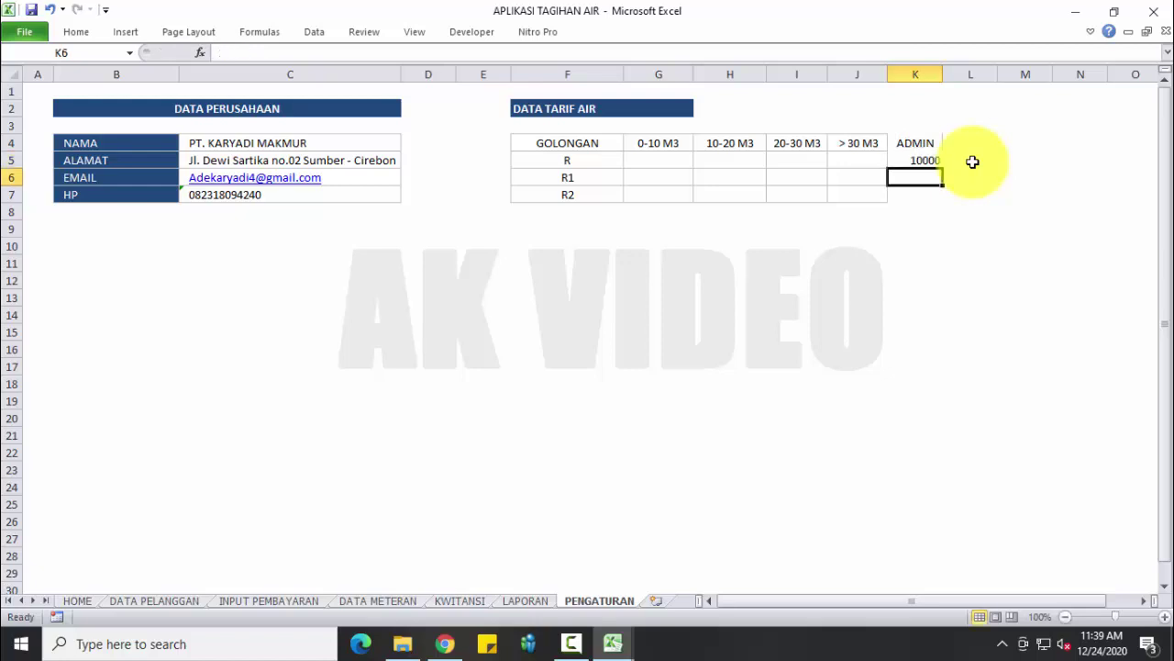
Format-paint the > 30 M3 column's borders onto the ADMIN column
{"action": "left_click_drag", "start_coordinate": [854, 142], "coordinate": [864, 202]}
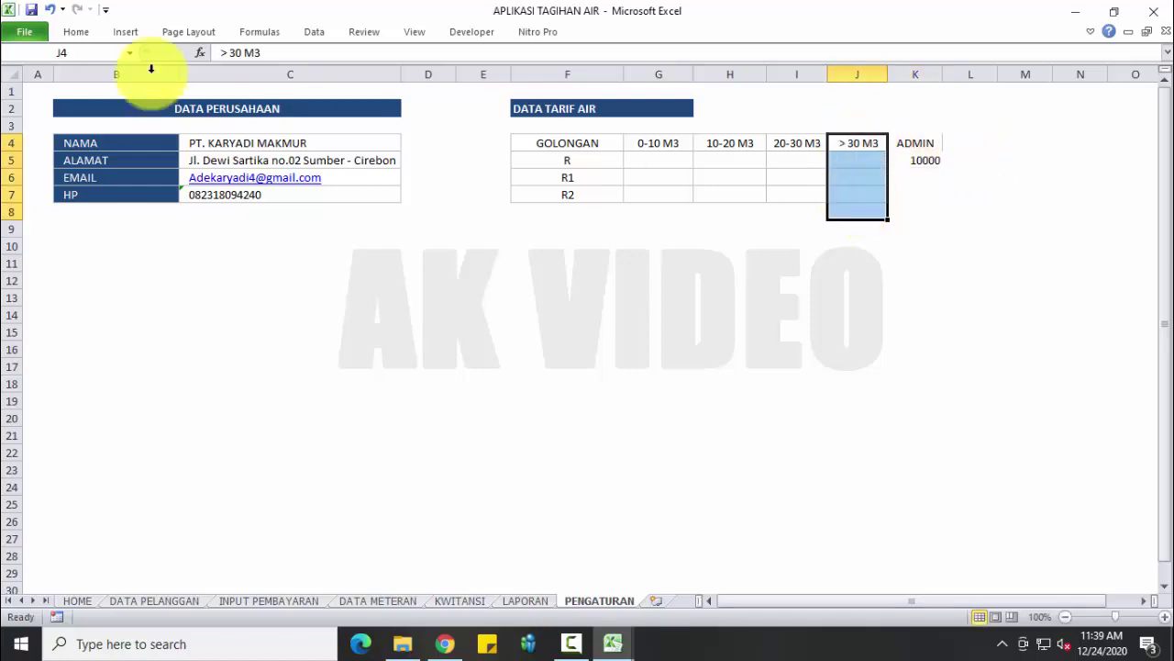
{"action": "left_click", "coordinate": [76, 31]}
{"action": "left_click", "coordinate": [85, 91]}
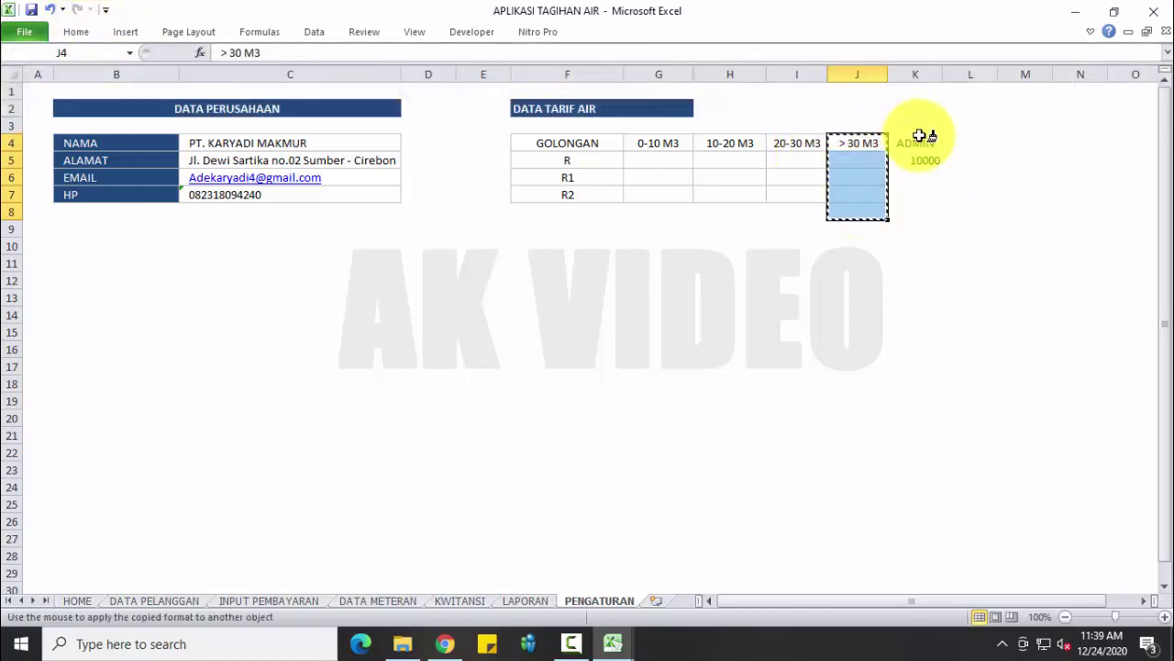
{"action": "left_click_drag", "start_coordinate": [923, 139], "coordinate": [915, 212]}
{"action": "left_click", "coordinate": [915, 263]}
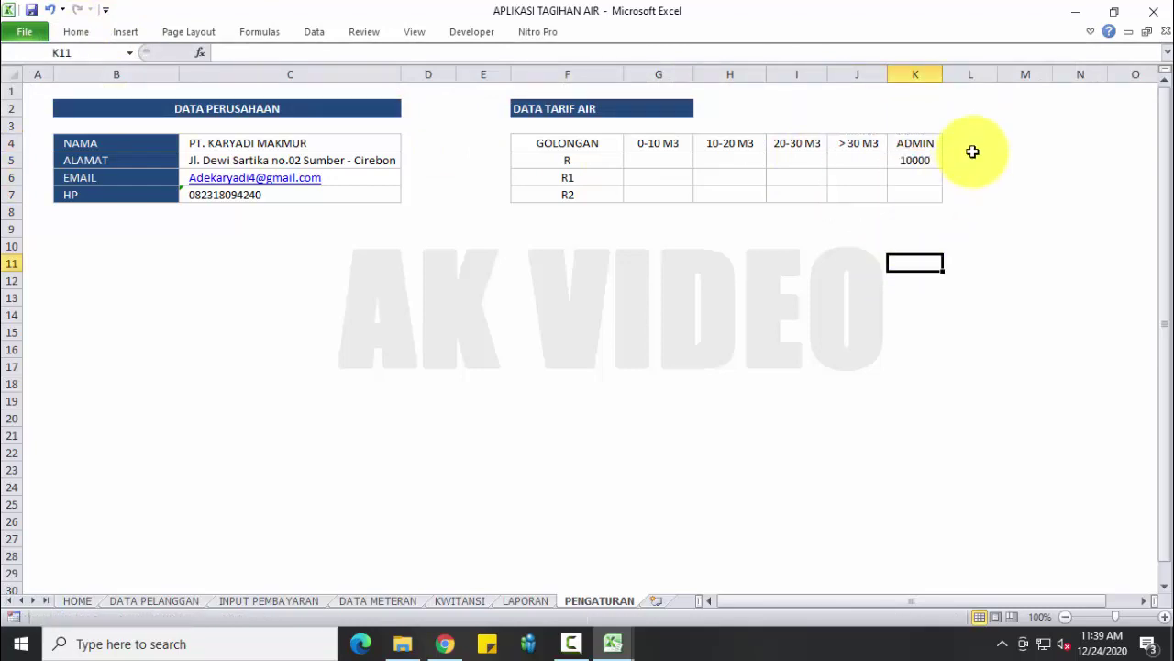
Apply Comma Style to the tariff values G5:K7 so the fee shows 10,000.00
{"action": "left_click_drag", "start_coordinate": [914, 161], "coordinate": [661, 193]}
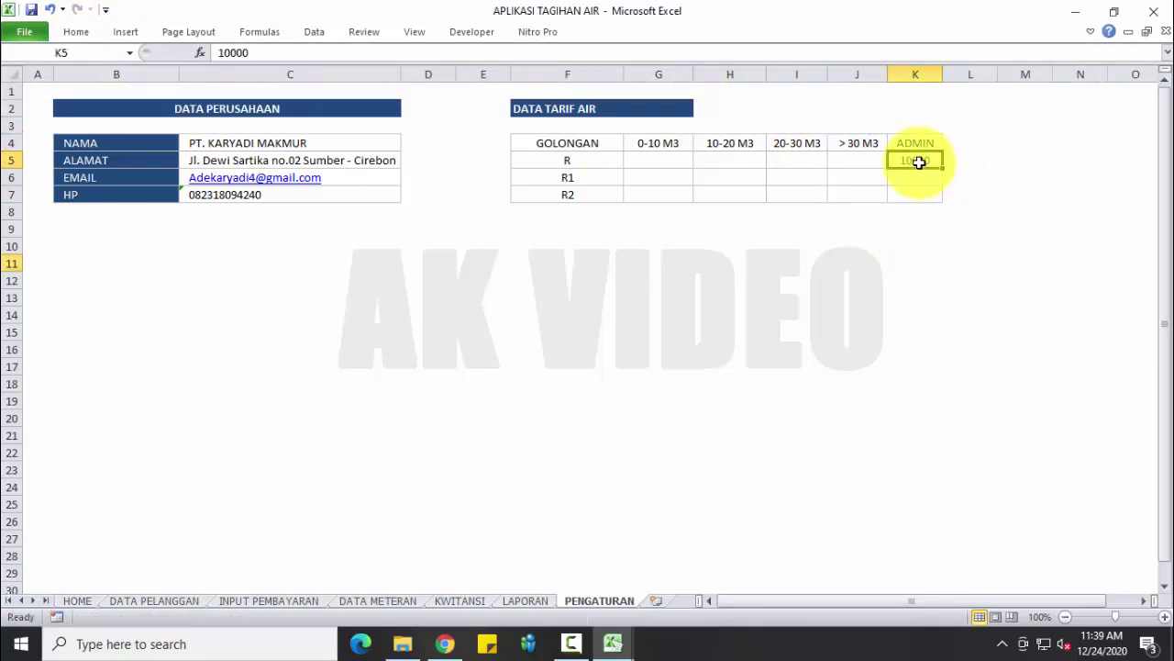
{"action": "left_click", "coordinate": [76, 31]}
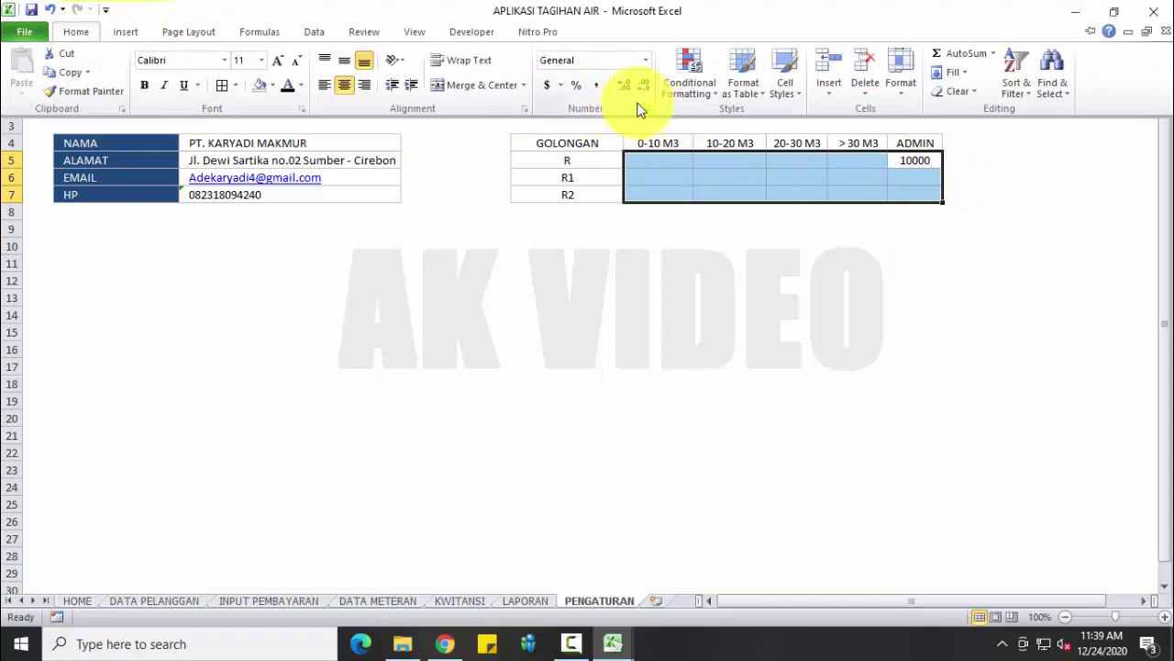
{"action": "left_click", "coordinate": [597, 85]}
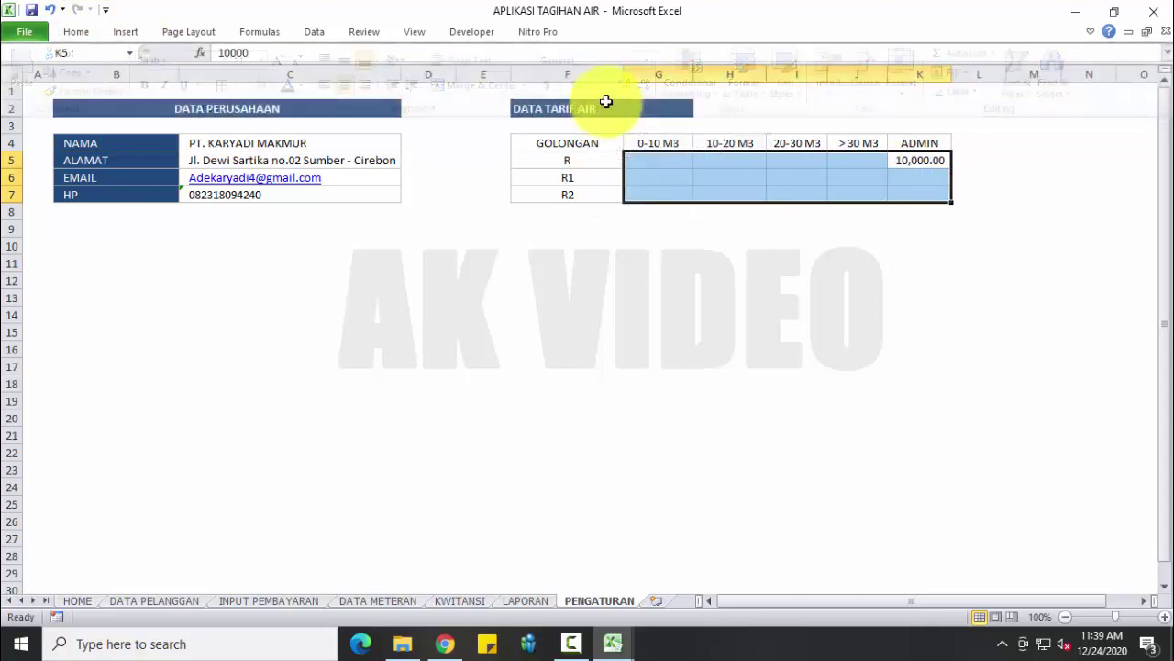
{"action": "left_click", "coordinate": [807, 316]}
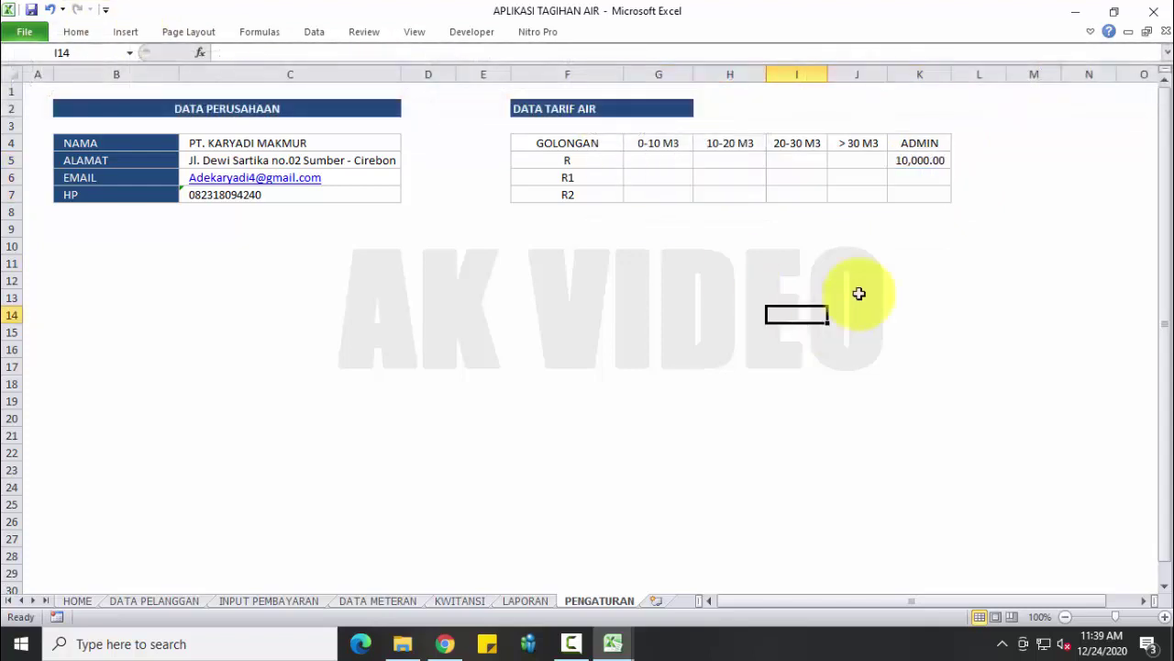
{"action": "left_click", "coordinate": [668, 288]}
Fill the tariff table's header row F4:K4 with dark blue
{"action": "left_click", "coordinate": [670, 156]}
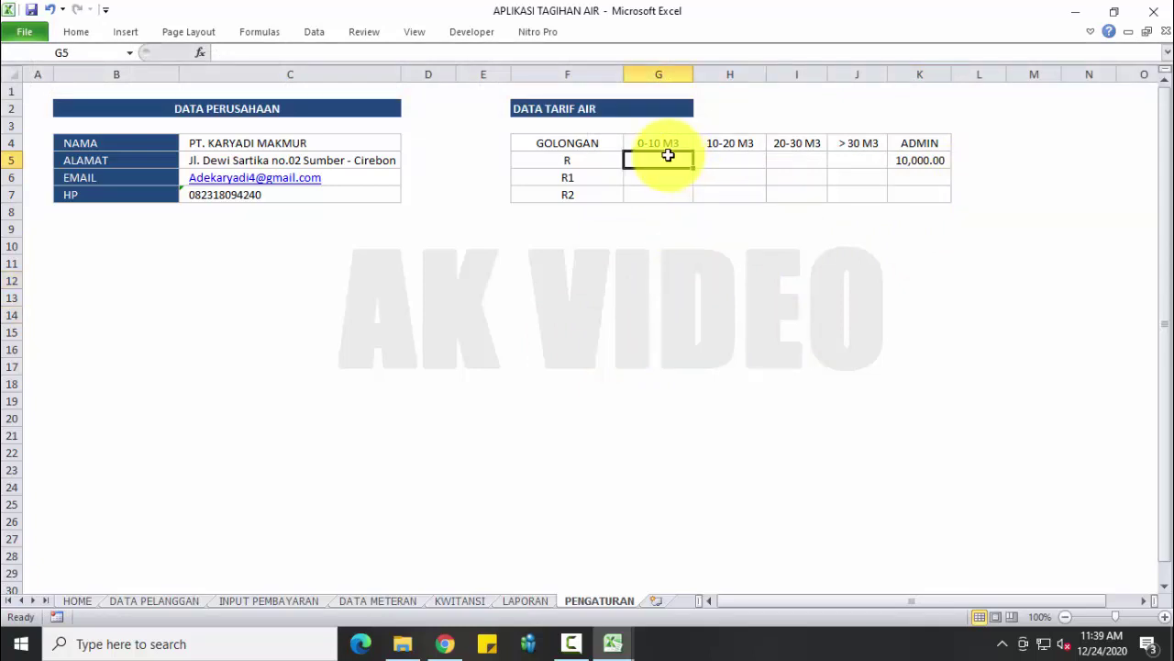
{"action": "mouse_move", "coordinate": [597, 143]}
{"action": "left_mouse_down"}
{"action": "mouse_move", "coordinate": [931, 158]}
{"action": "mouse_move", "coordinate": [920, 144]}
{"action": "left_mouse_up"}
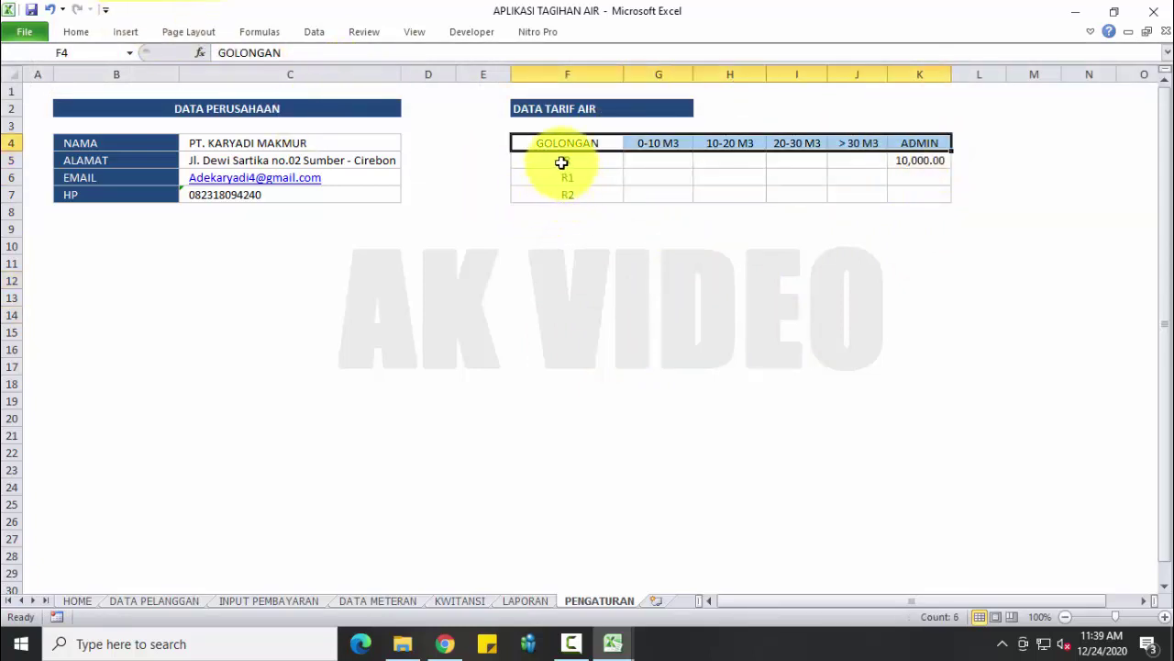
{"action": "left_click", "coordinate": [83, 33]}
{"action": "left_click", "coordinate": [273, 84]}
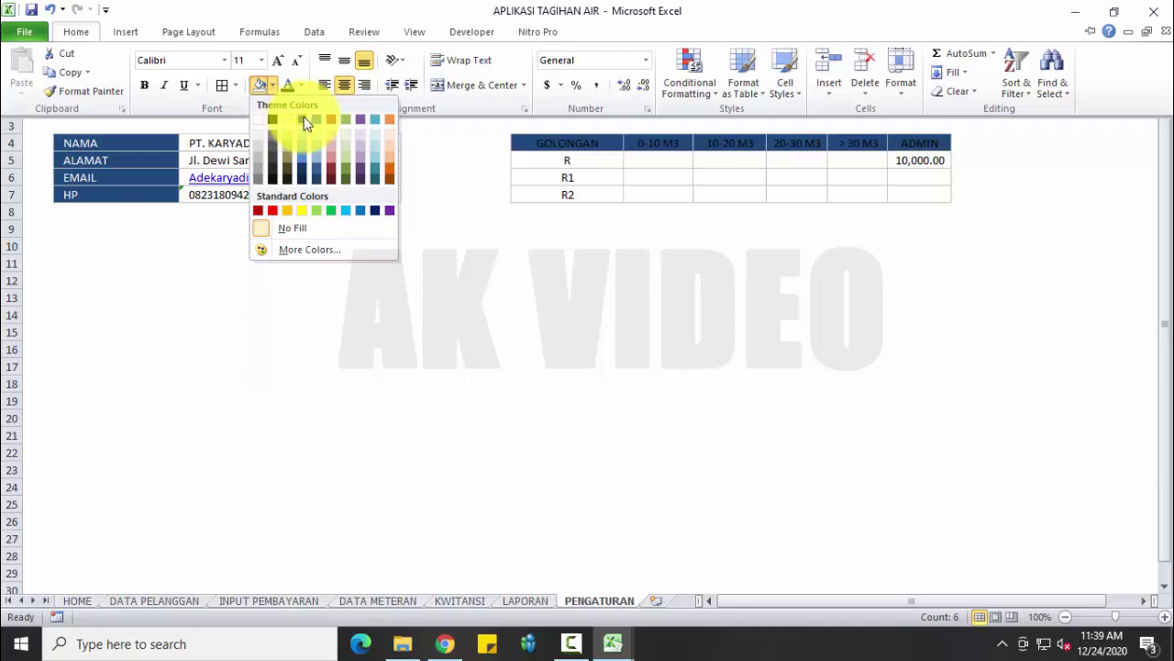
{"action": "left_click", "coordinate": [302, 118]}
Shade the R, R1 and R2 labels in F5:F7 a lighter blue
{"action": "left_click_drag", "start_coordinate": [553, 192], "coordinate": [548, 161]}
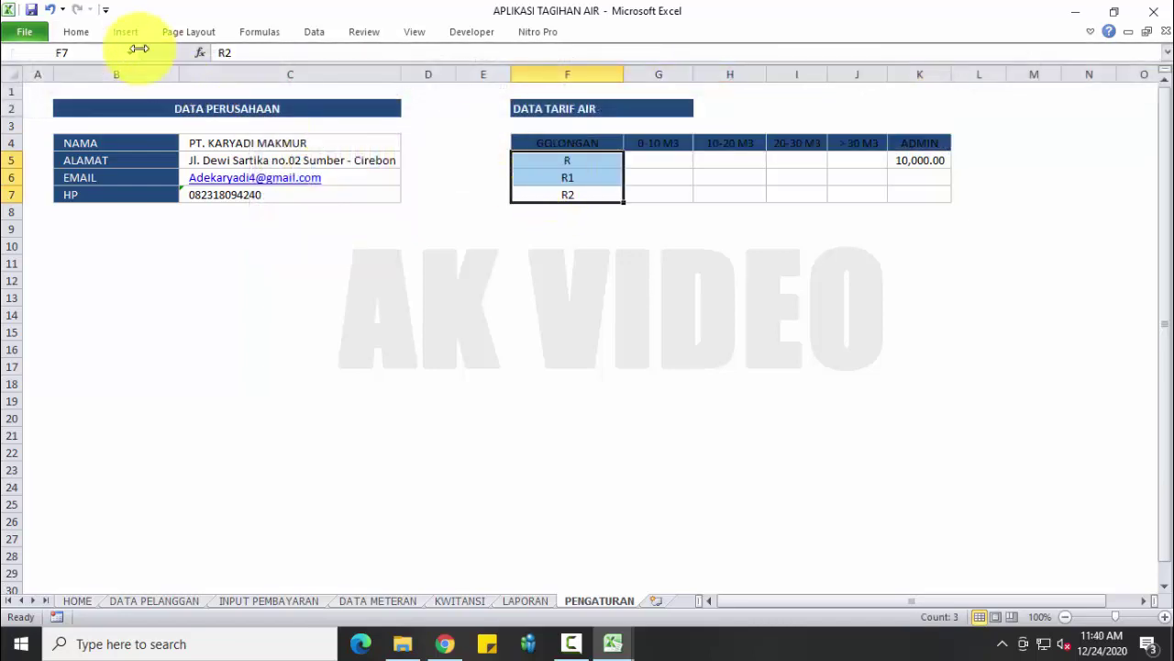
{"action": "left_click", "coordinate": [81, 33]}
{"action": "left_click", "coordinate": [273, 85]}
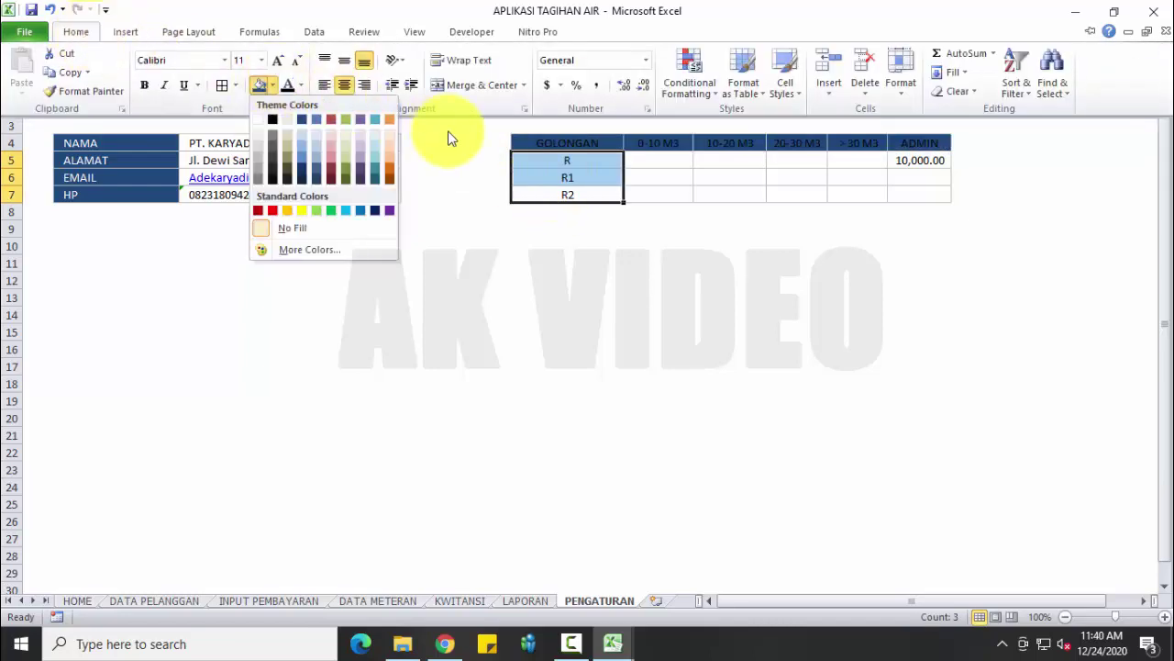
{"action": "left_click", "coordinate": [315, 161]}
Make the header row and the R, R1, R2 label text white
{"action": "left_click_drag", "start_coordinate": [608, 144], "coordinate": [908, 144]}
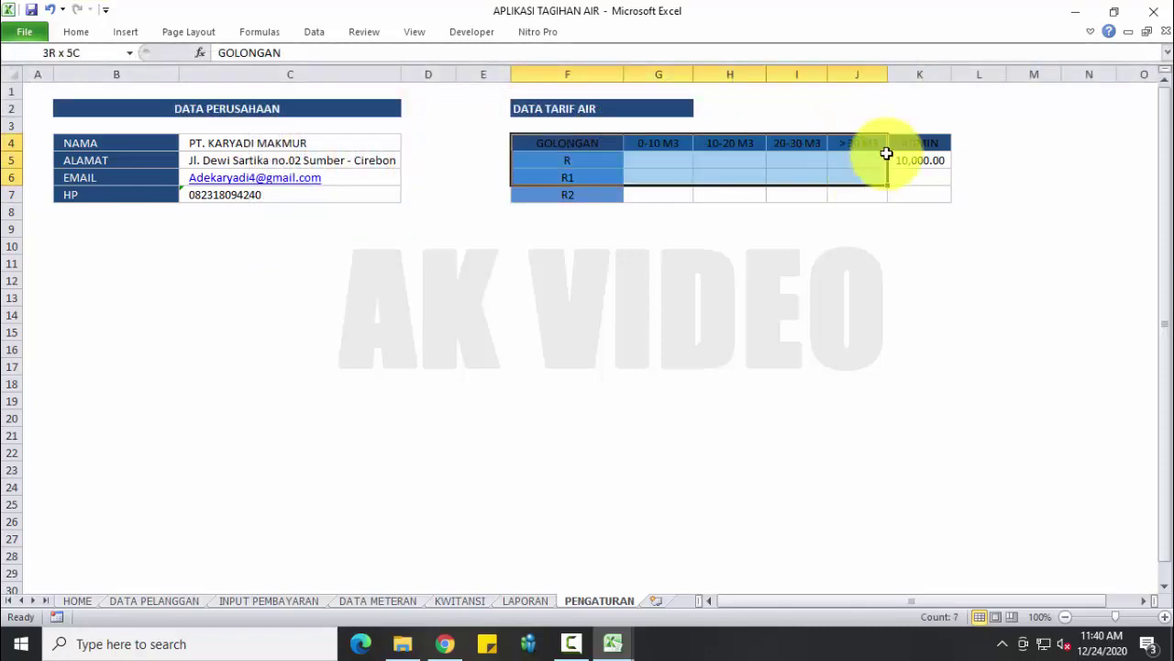
{"action": "left_click", "coordinate": [78, 31]}
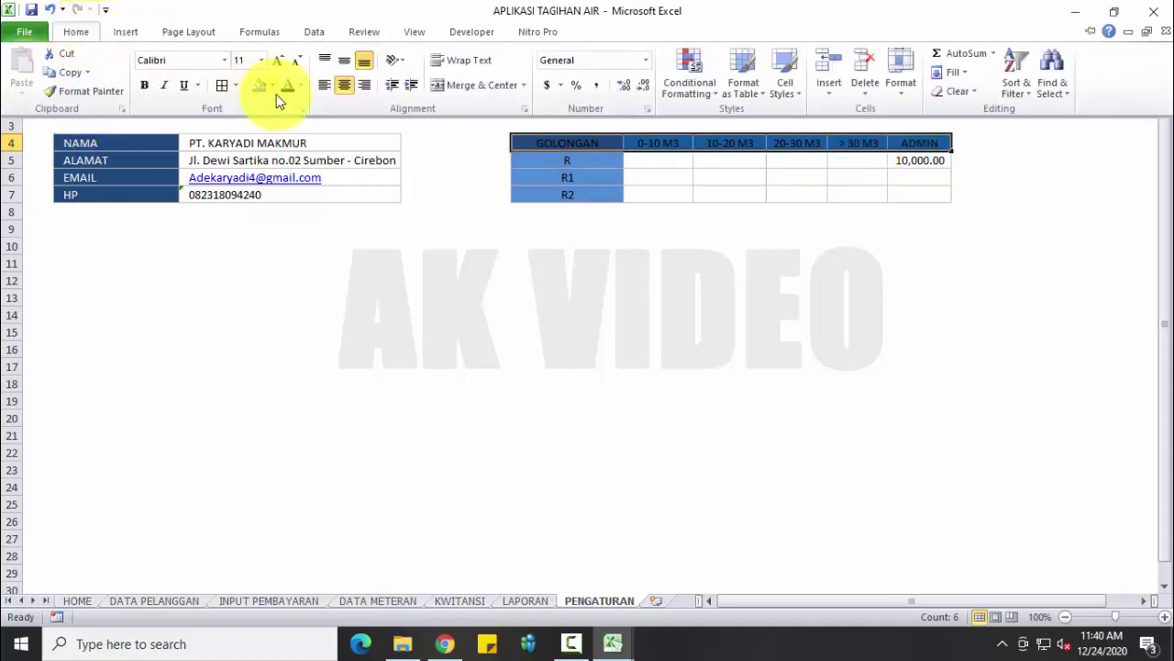
{"action": "left_click", "coordinate": [300, 86]}
{"action": "left_click", "coordinate": [287, 142]}
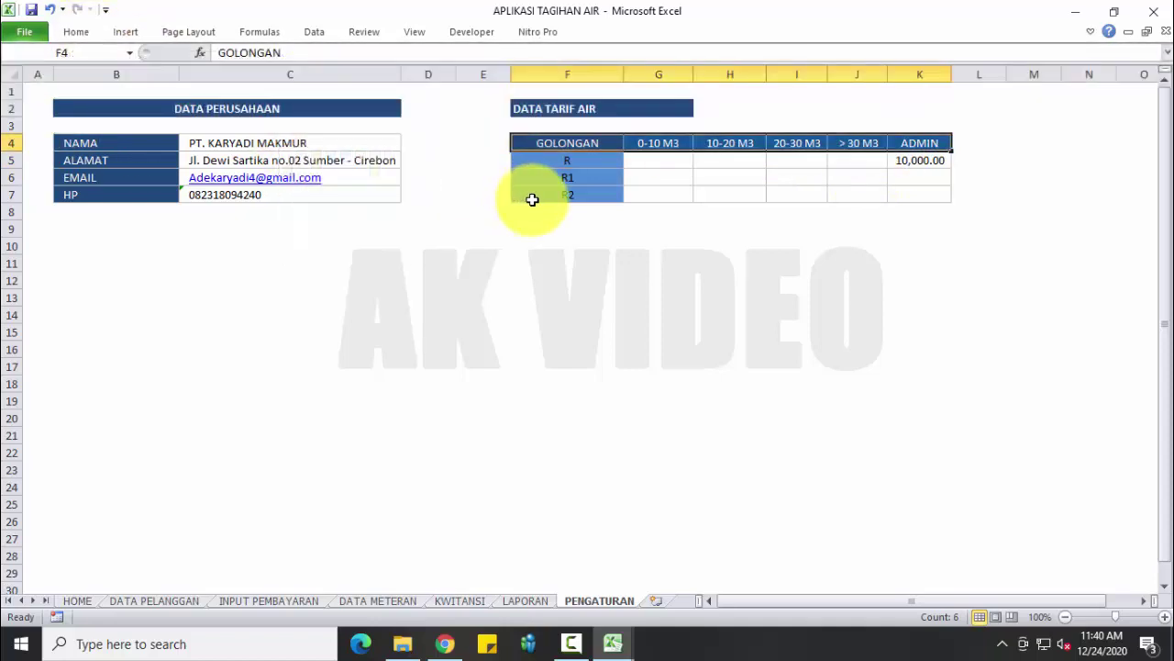
{"action": "left_click_drag", "start_coordinate": [524, 196], "coordinate": [522, 156]}
{"action": "left_click", "coordinate": [78, 31]}
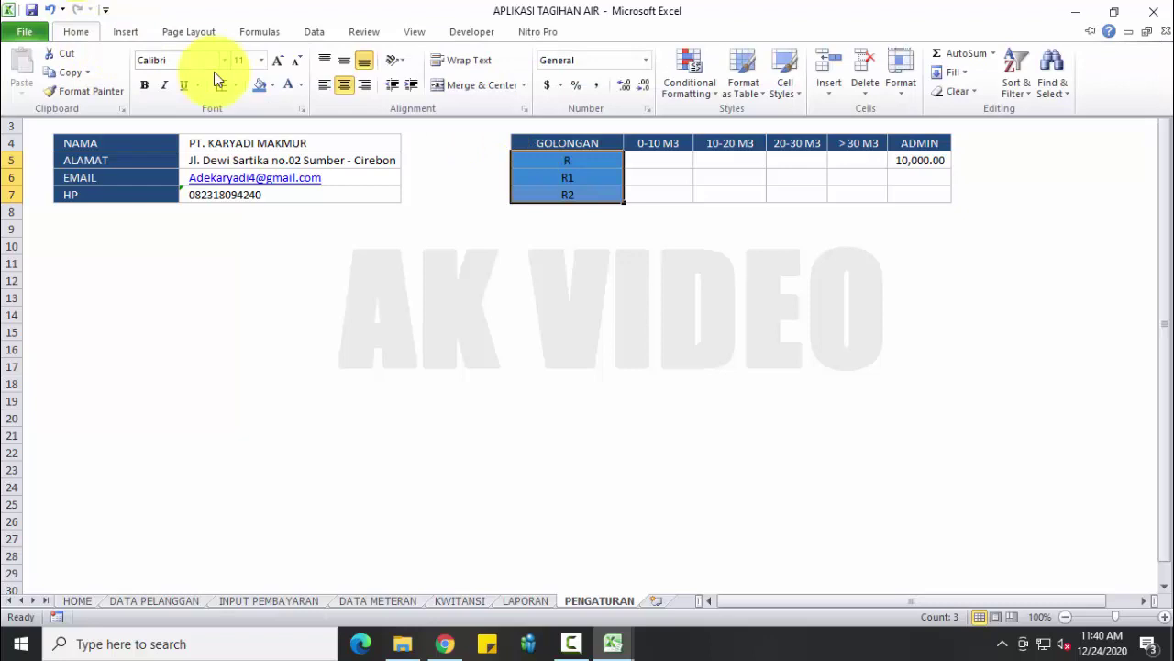
{"action": "left_click", "coordinate": [287, 87]}
{"action": "left_click", "coordinate": [634, 245]}
{"action": "left_click", "coordinate": [655, 165]}
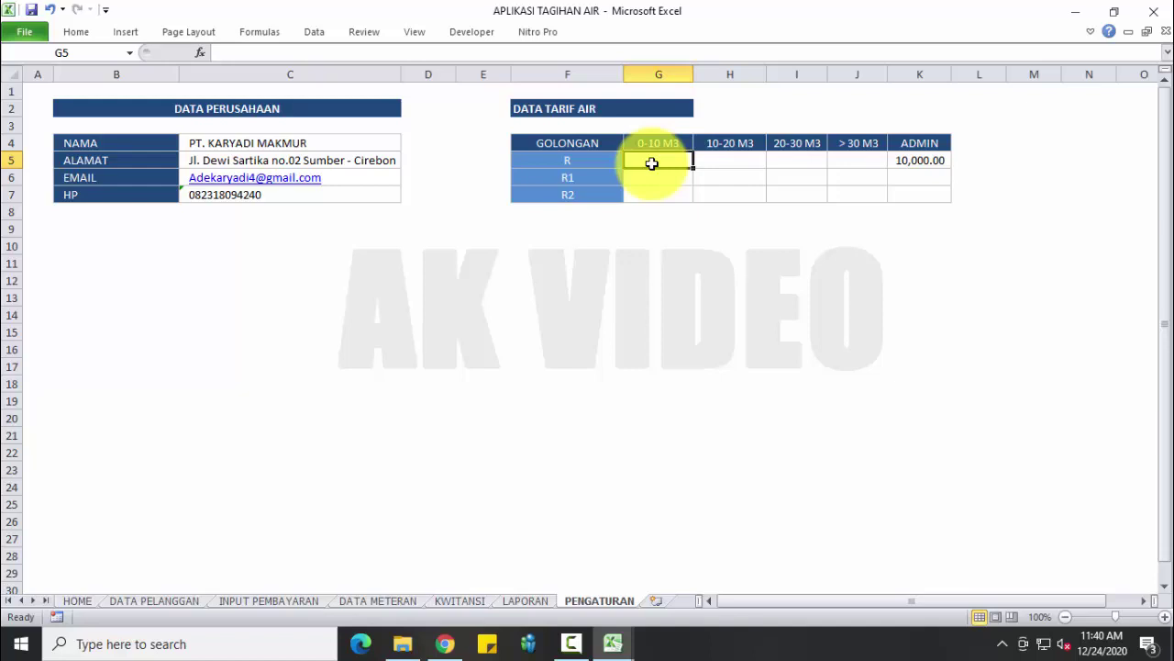
Enter the R row's 0-10 and 10-20 M3 tariffs of 20,000 and 40,000
{"action": "type", "text": "20000"}
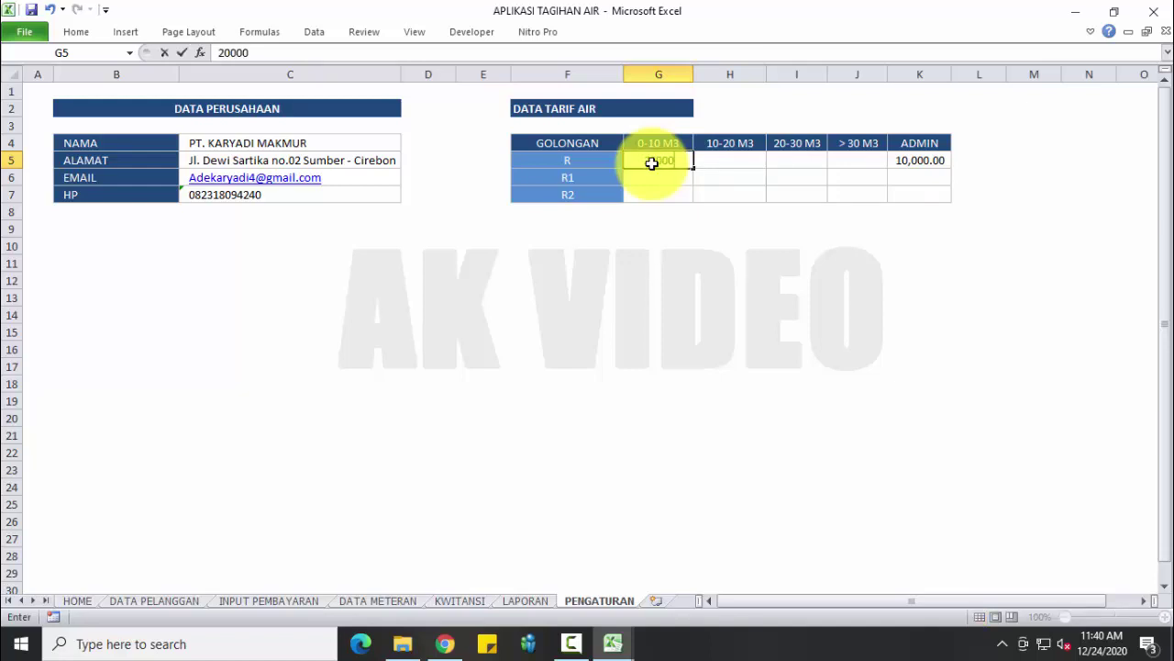
{"action": "key", "text": "Return"}
{"action": "key", "text": "Right"}
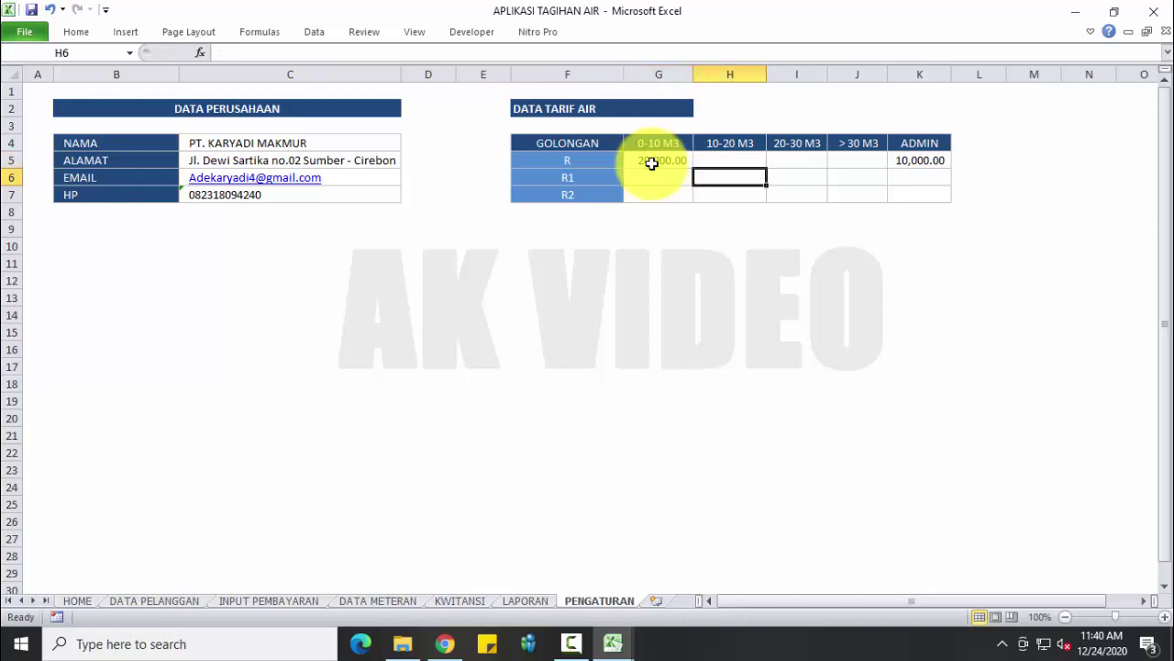
{"action": "key", "text": "Up"}
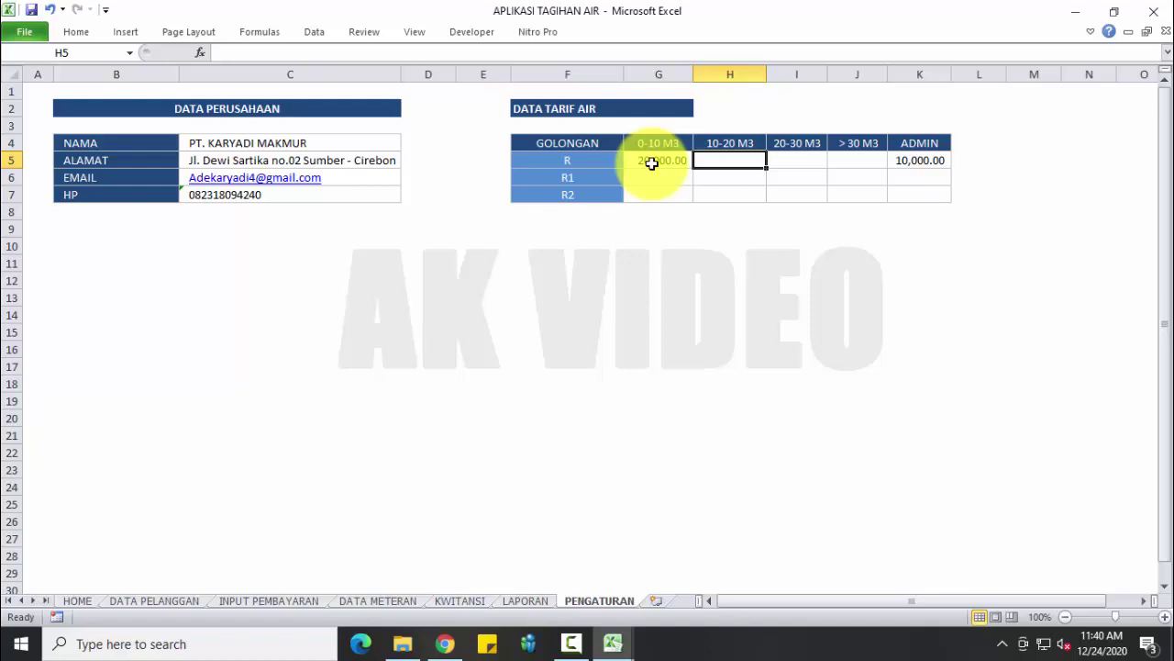
{"action": "type", "text": "40000"}
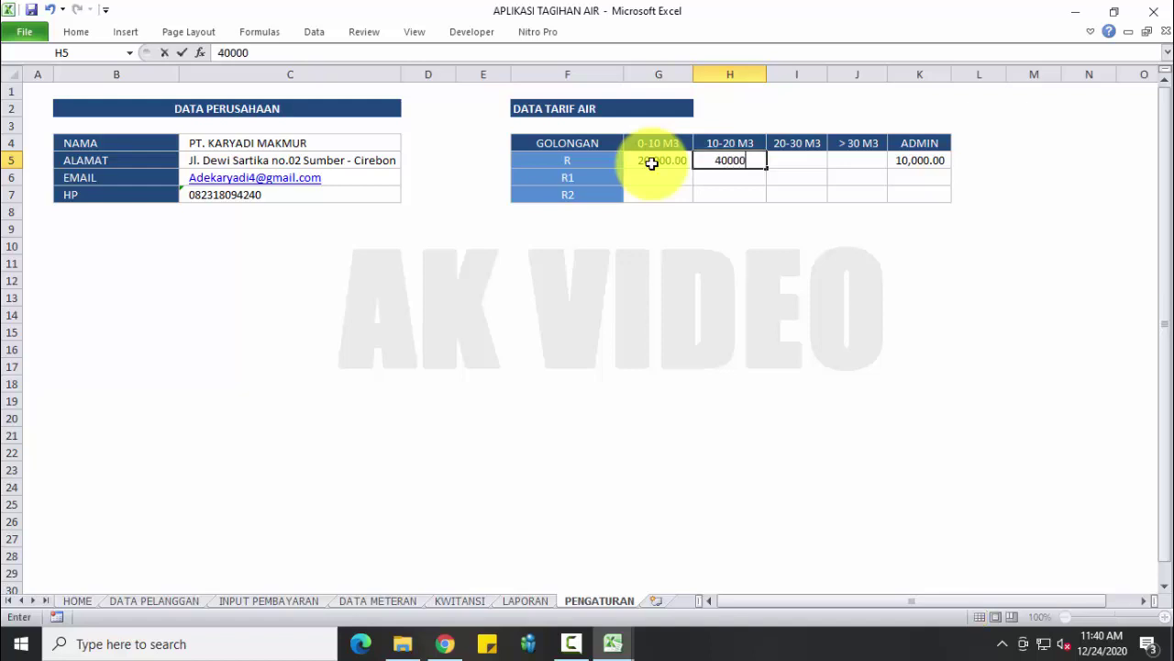
{"action": "key", "text": "Right"}
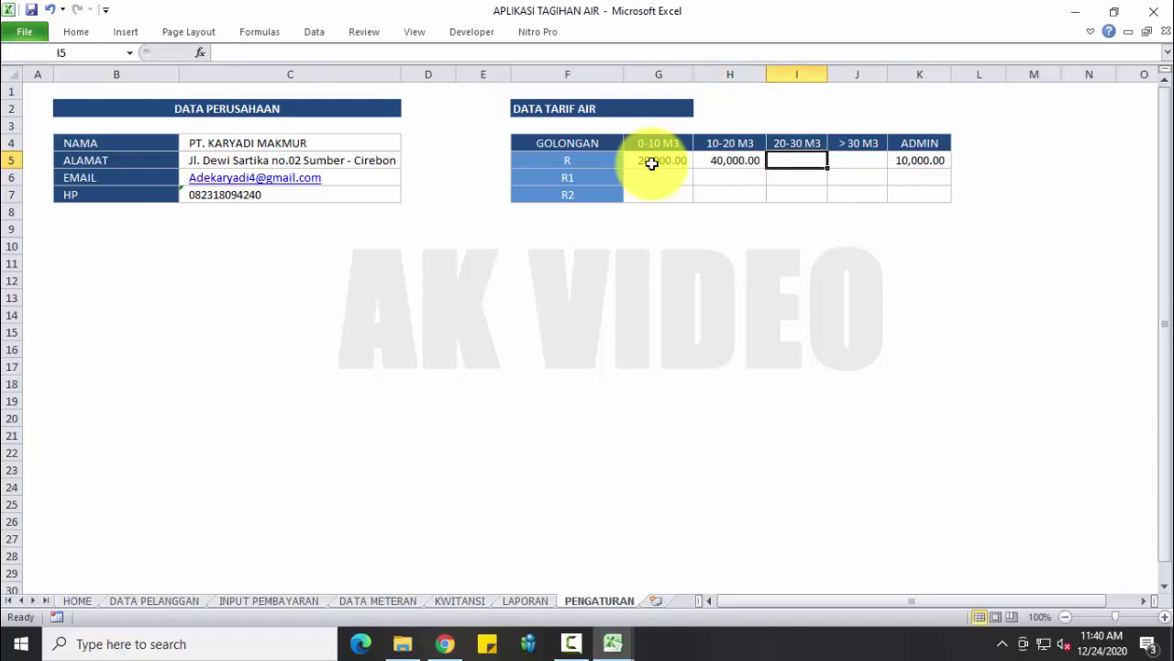
Enter 60,000 in I5 and 150,000 in J5 for the 20-30 and >30 M3 bands
{"action": "type", "text": "60000"}
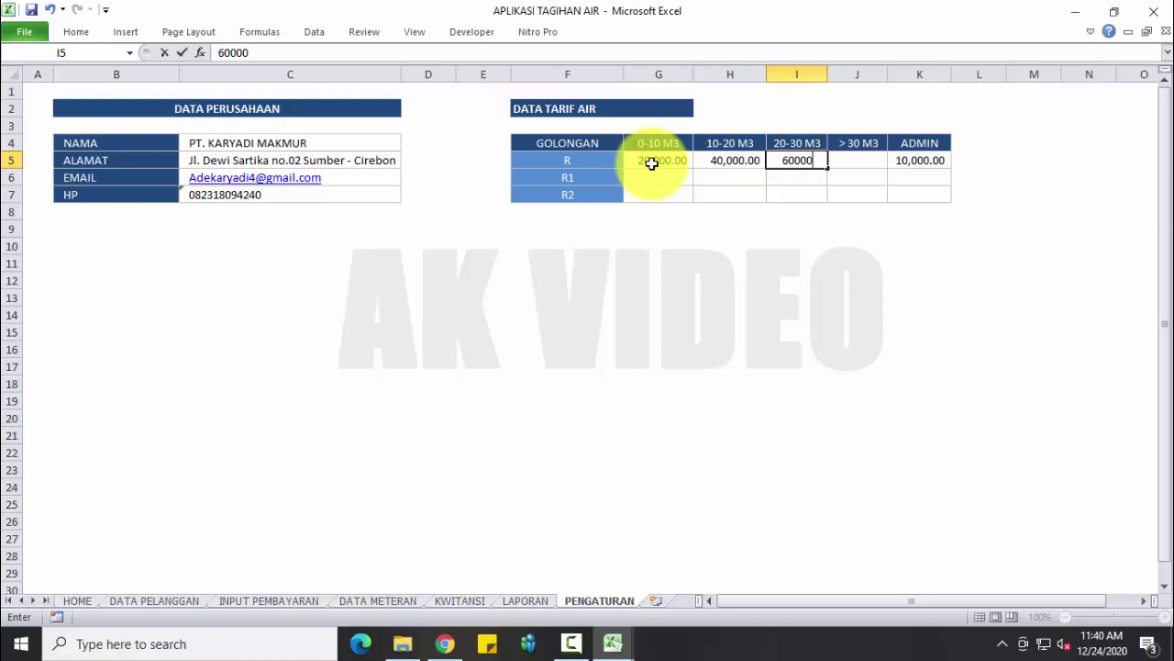
{"action": "key", "text": "Return"}
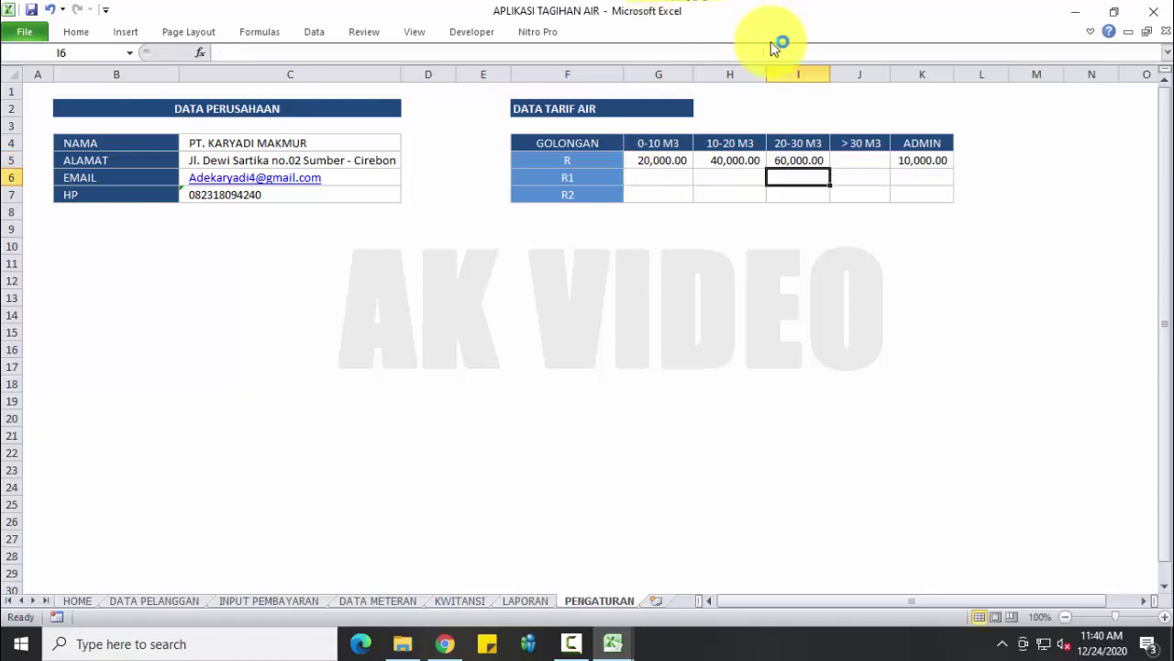
{"action": "left_click", "coordinate": [848, 159]}
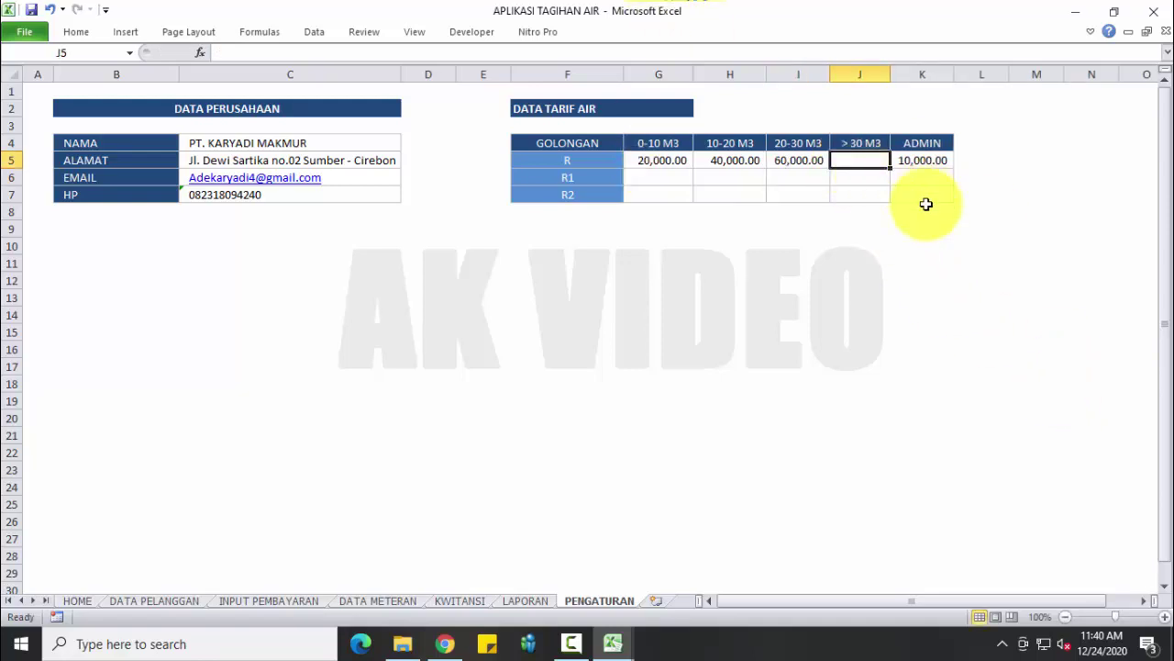
{"action": "type", "text": "8"}
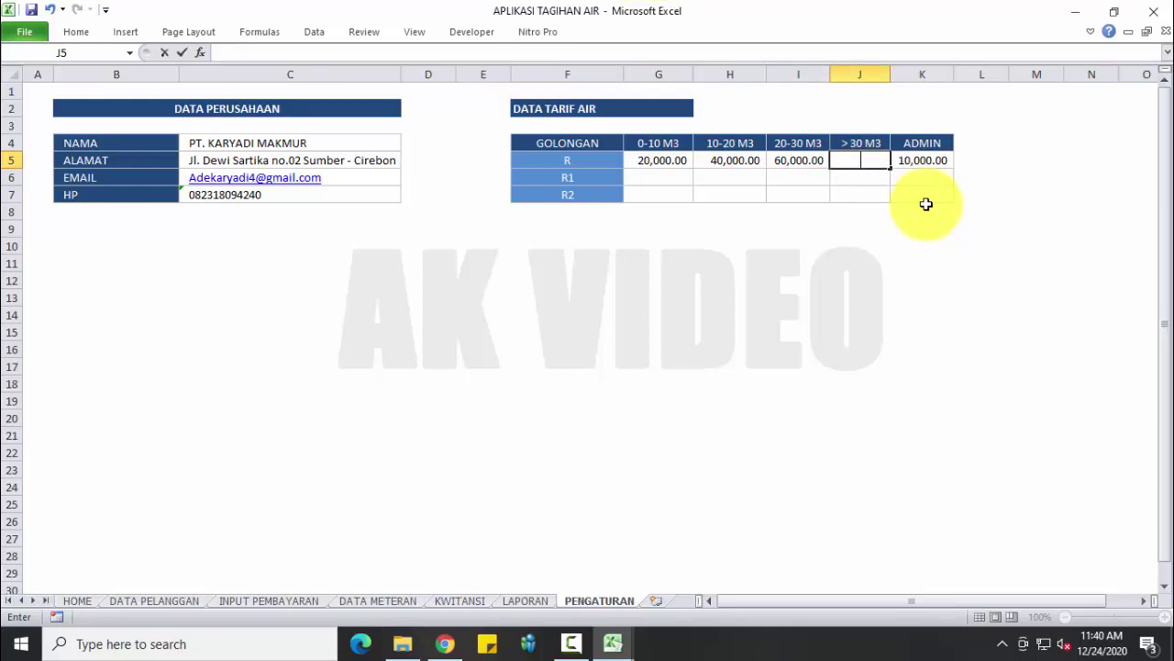
{"action": "key", "text": "Escape"}
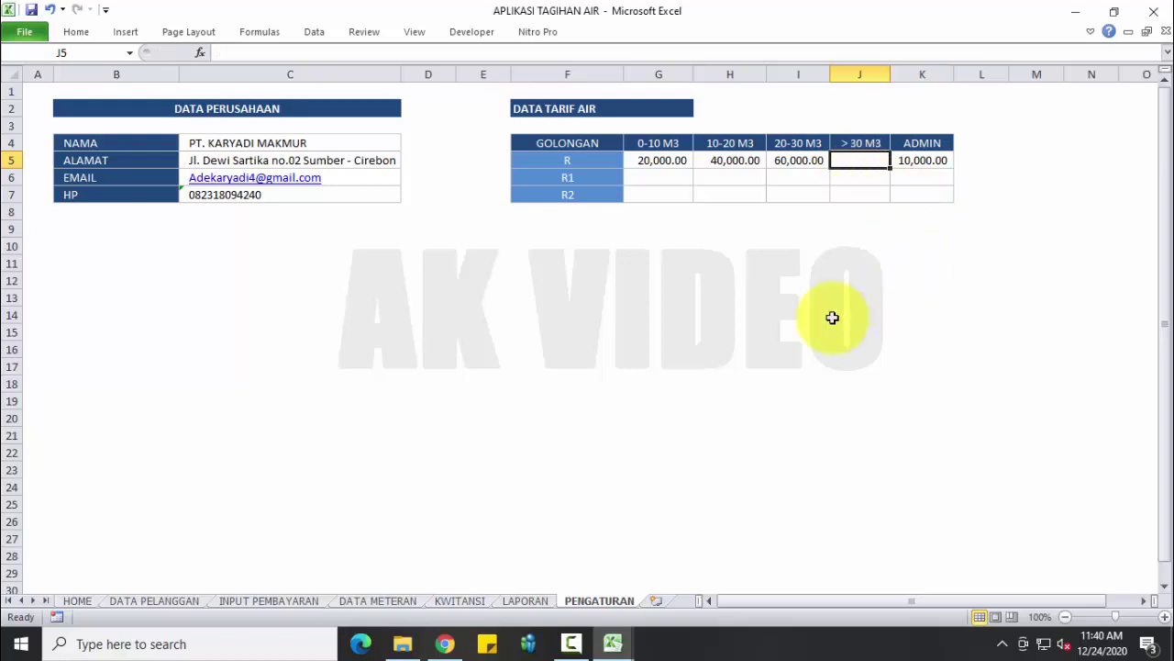
{"action": "type", "text": "150000"}
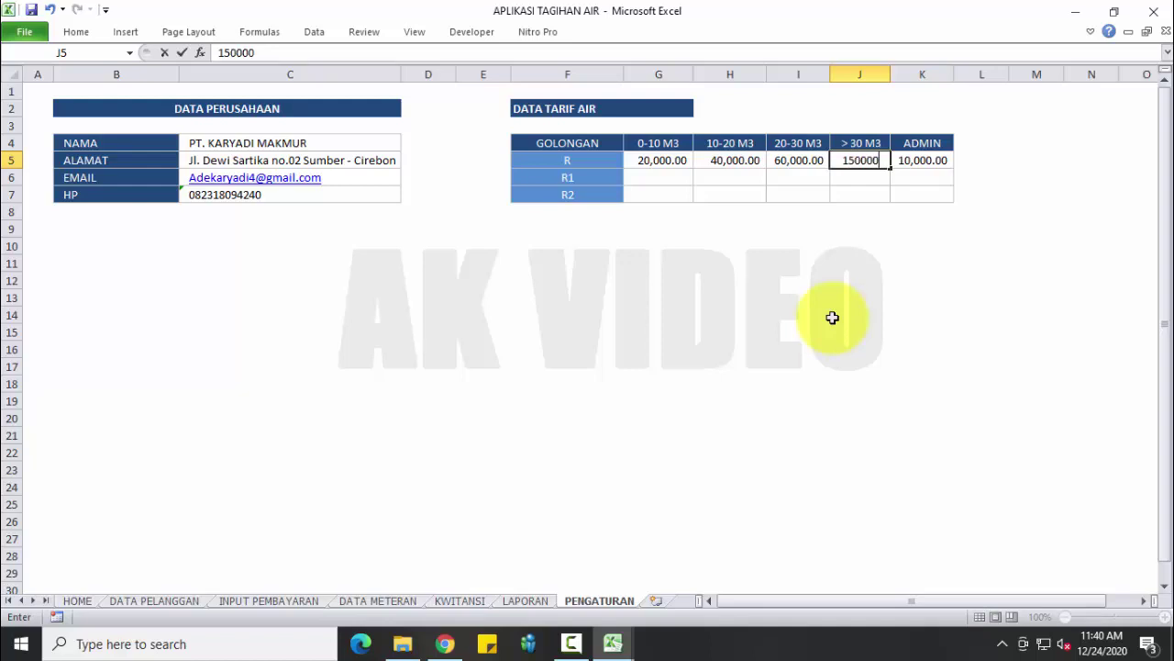
{"action": "key", "text": "Return"}
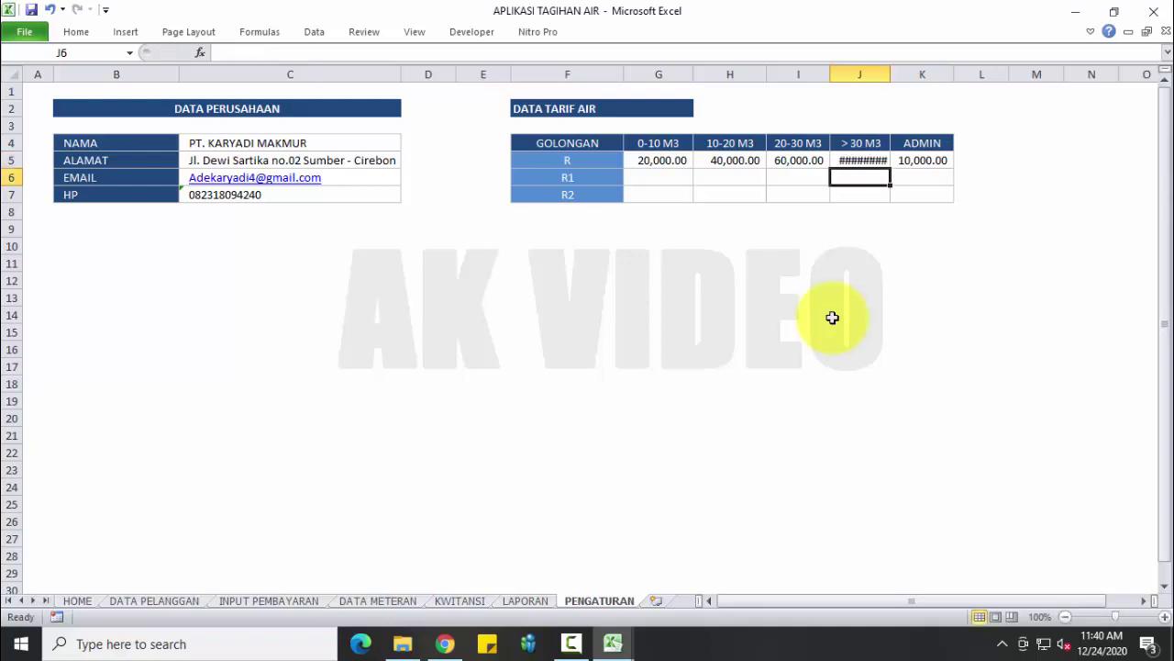
Autofit column J so 150,000.00 shows, and check the stored tariffs
{"action": "double_click", "coordinate": [890, 73]}
{"action": "left_click", "coordinate": [887, 293]}
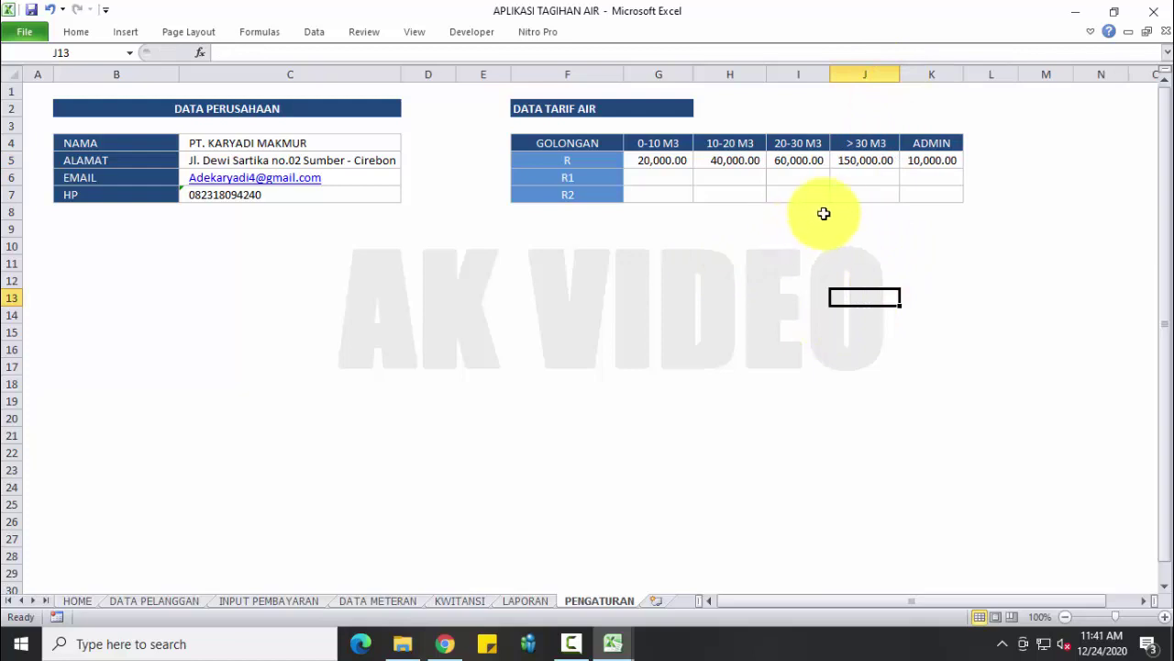
{"action": "left_click", "coordinate": [854, 160]}
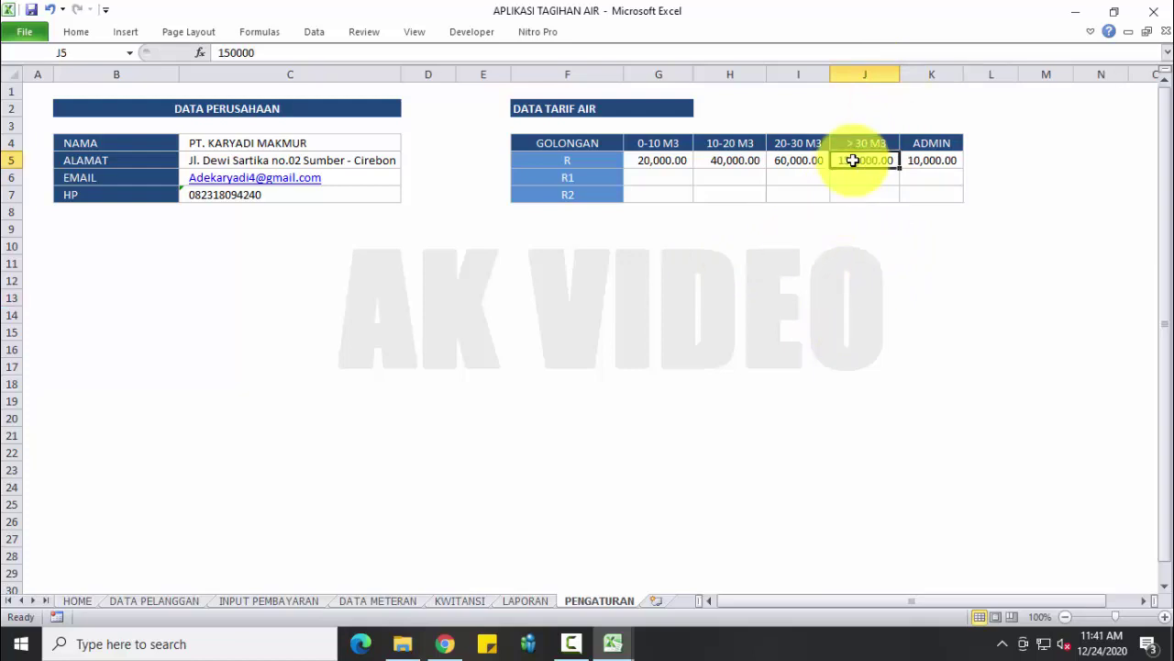
{"action": "left_click", "coordinate": [807, 226]}
{"action": "left_click", "coordinate": [668, 170]}
{"action": "left_click", "coordinate": [667, 174]}
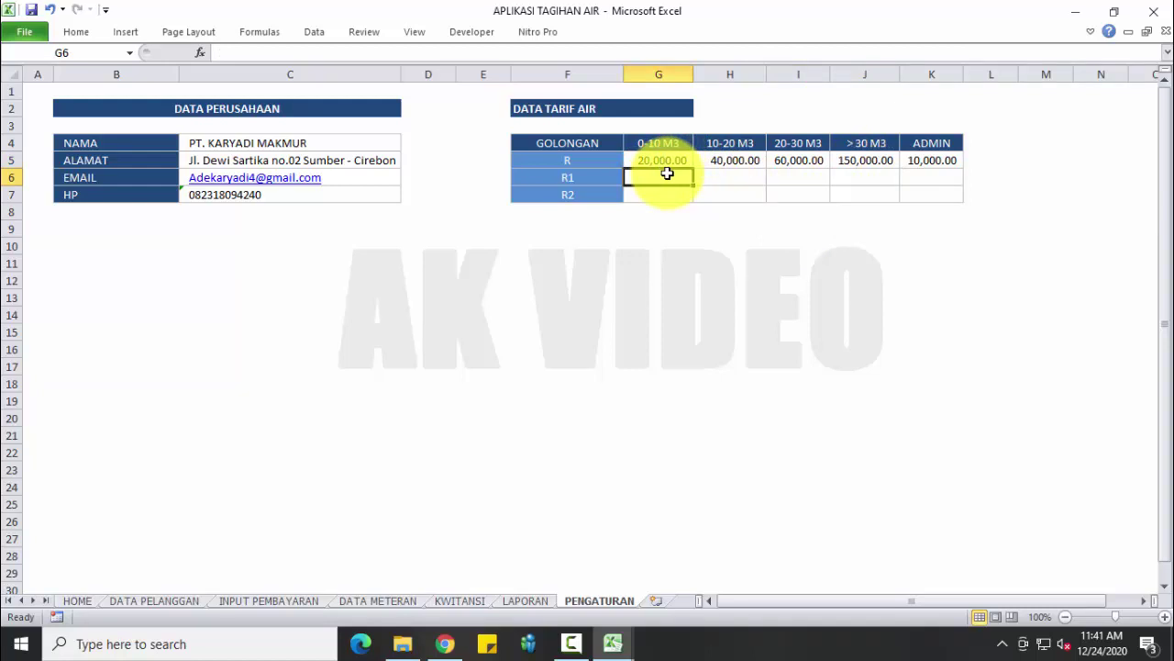
Enter the 0-10 M3 tariffs: 30,000 for R1 in G6 and 40,000 for R2 in G7
{"action": "type", "text": "30000"}
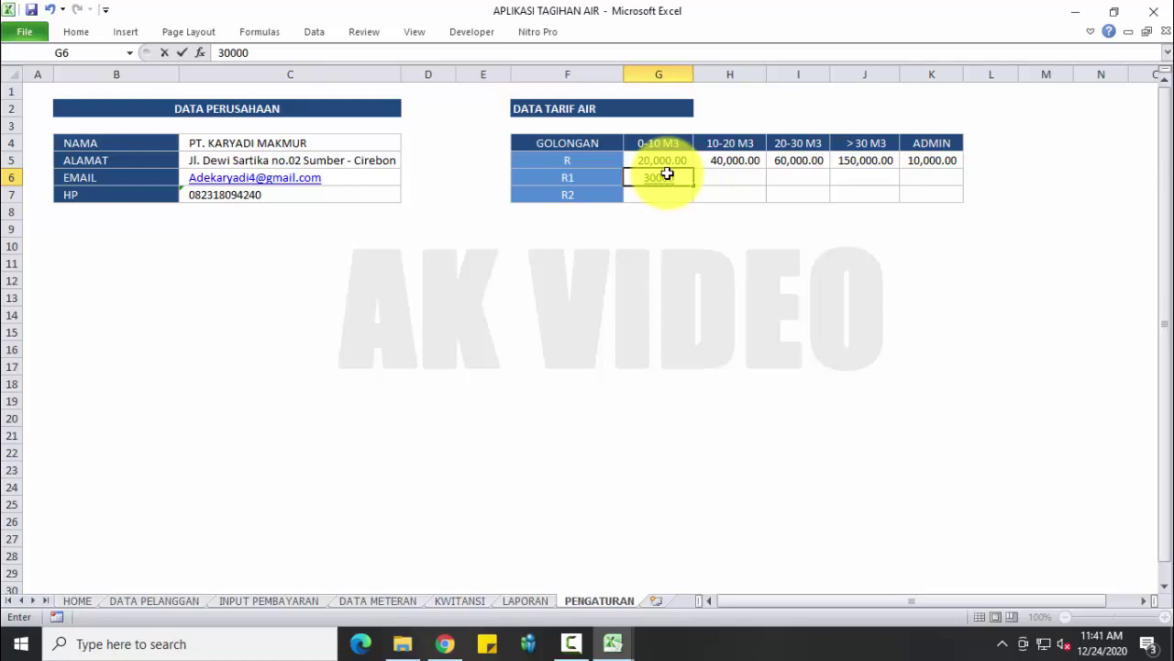
{"action": "key", "text": "Return"}
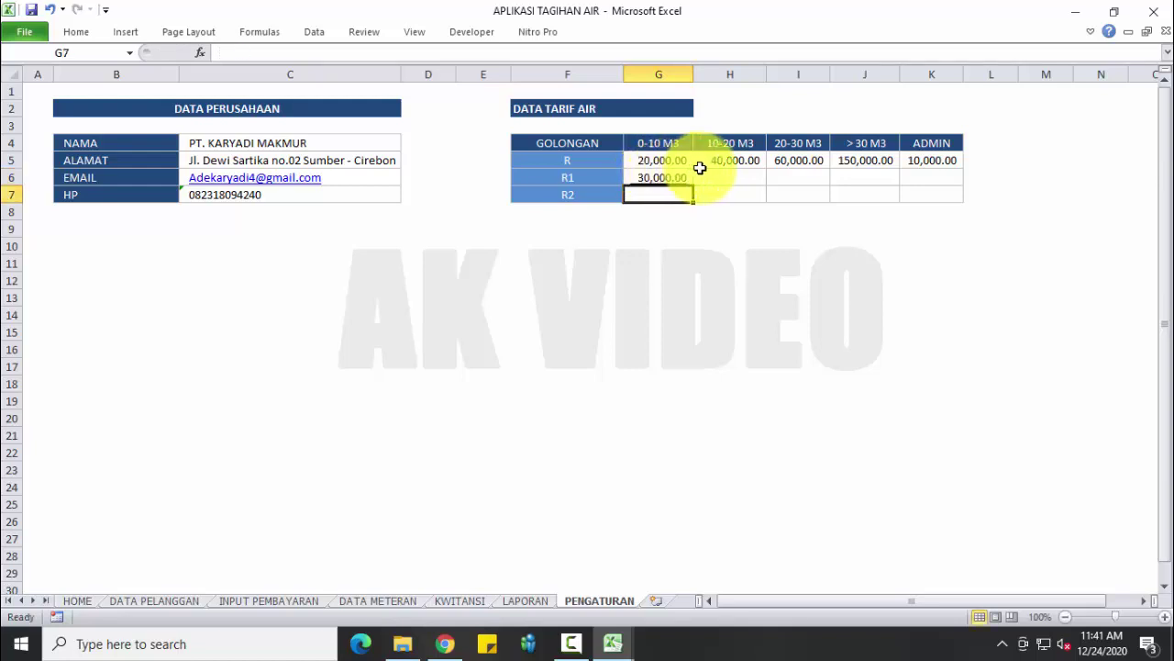
{"action": "left_click", "coordinate": [721, 158]}
{"action": "left_click", "coordinate": [677, 178]}
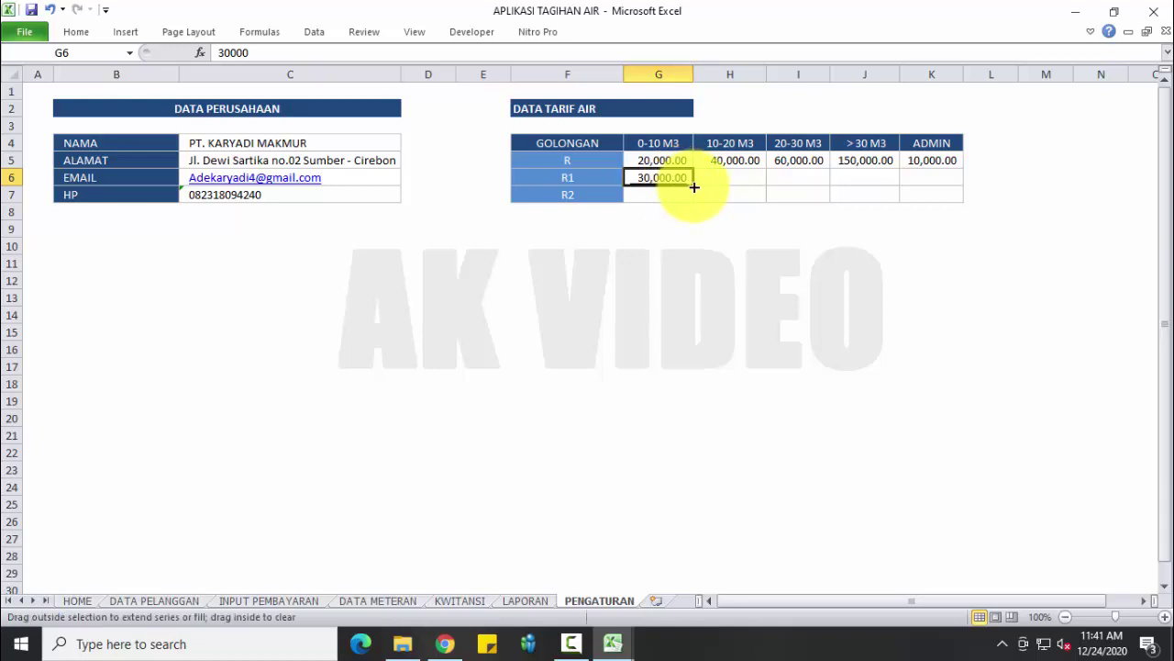
{"action": "left_click_drag", "start_coordinate": [695, 187], "coordinate": [691, 204]}
{"action": "left_click", "coordinate": [692, 202]}
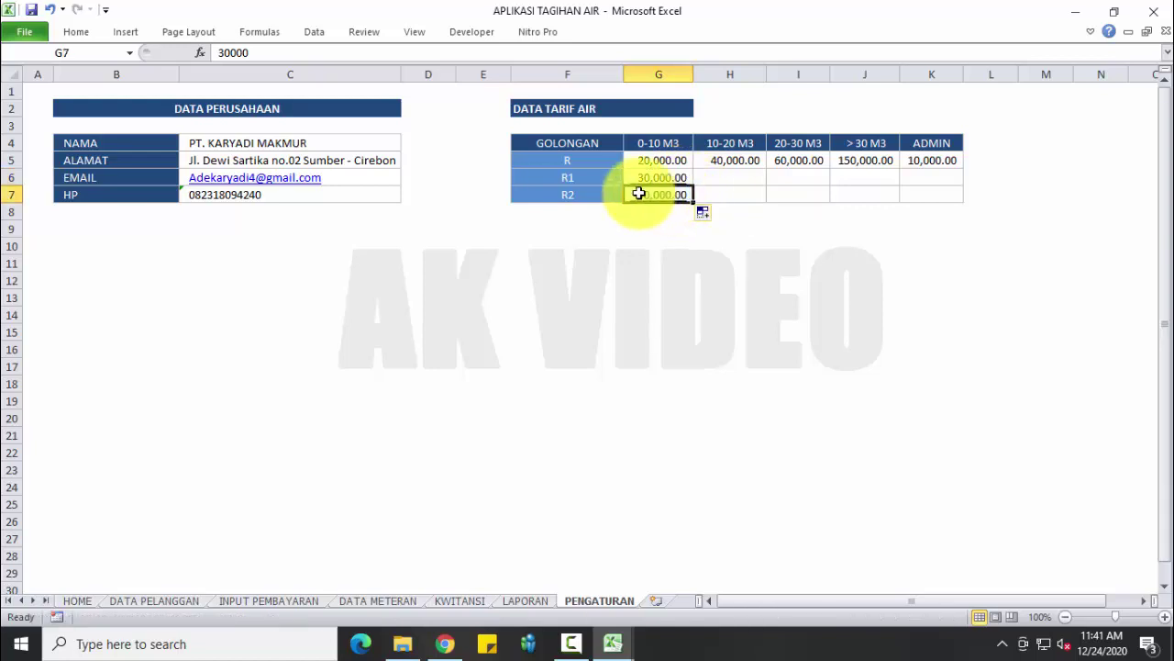
{"action": "double_click", "coordinate": [691, 201]}
{"action": "type", "text": "40,000"}
{"action": "key", "text": "Return"}
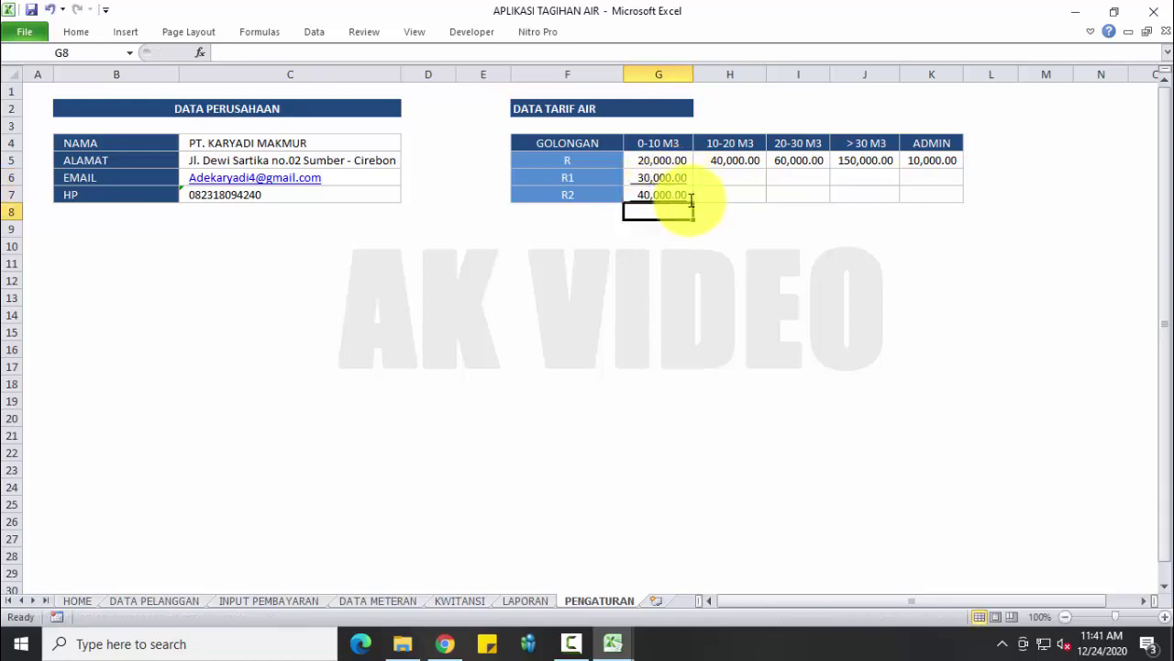
Remove the underline from the 0-10 M3 tariffs in G5:G7
{"action": "left_click_drag", "start_coordinate": [660, 161], "coordinate": [659, 194]}
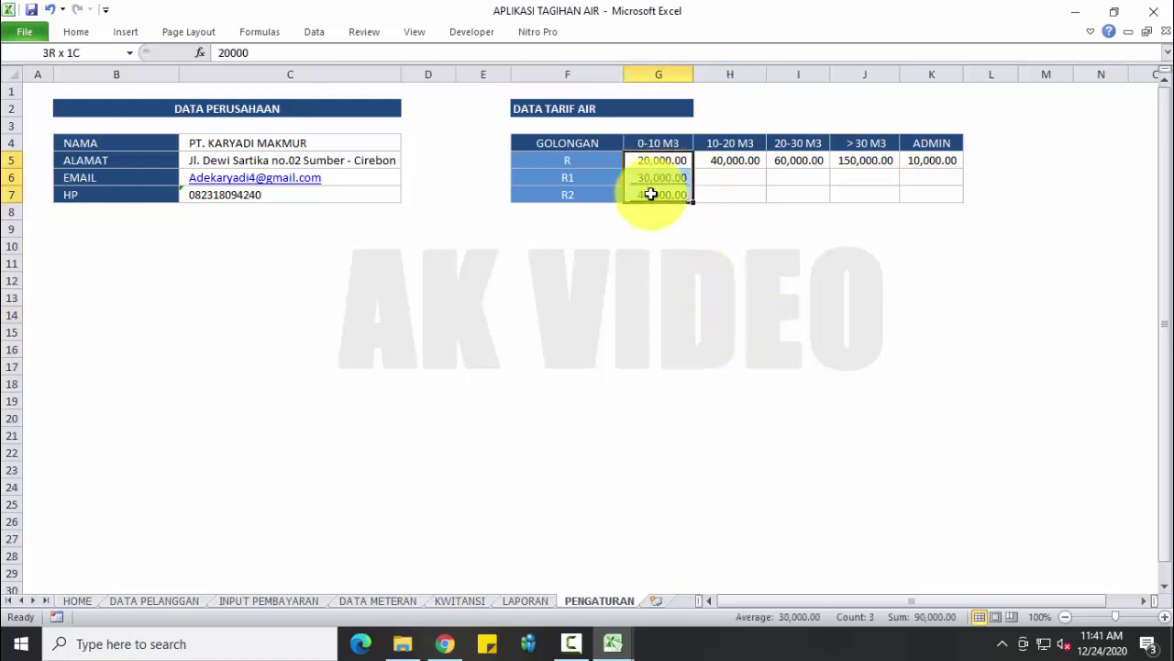
{"action": "left_click", "coordinate": [76, 31]}
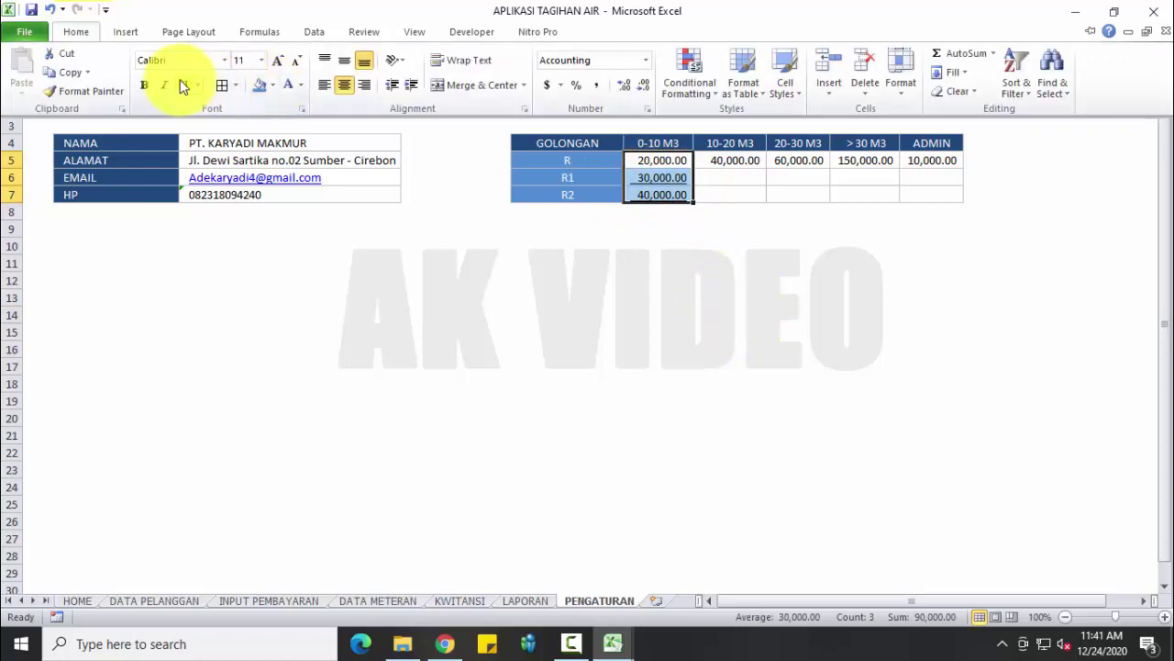
{"action": "key", "text": "Escape"}
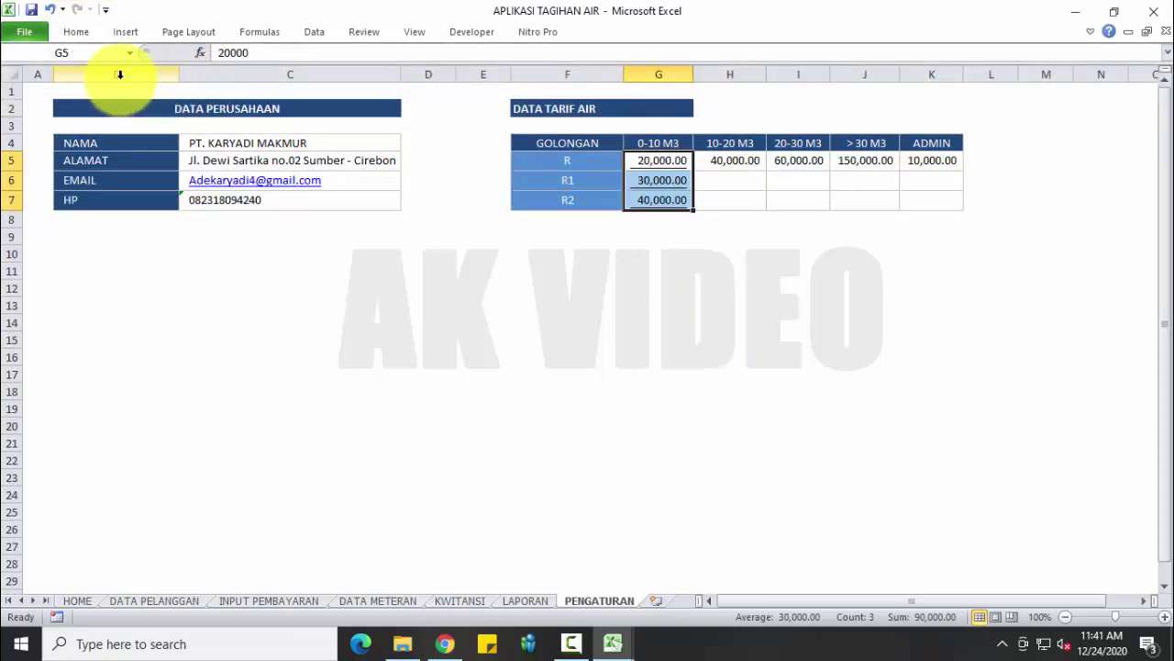
{"action": "left_click", "coordinate": [76, 31]}
{"action": "left_click", "coordinate": [184, 89]}
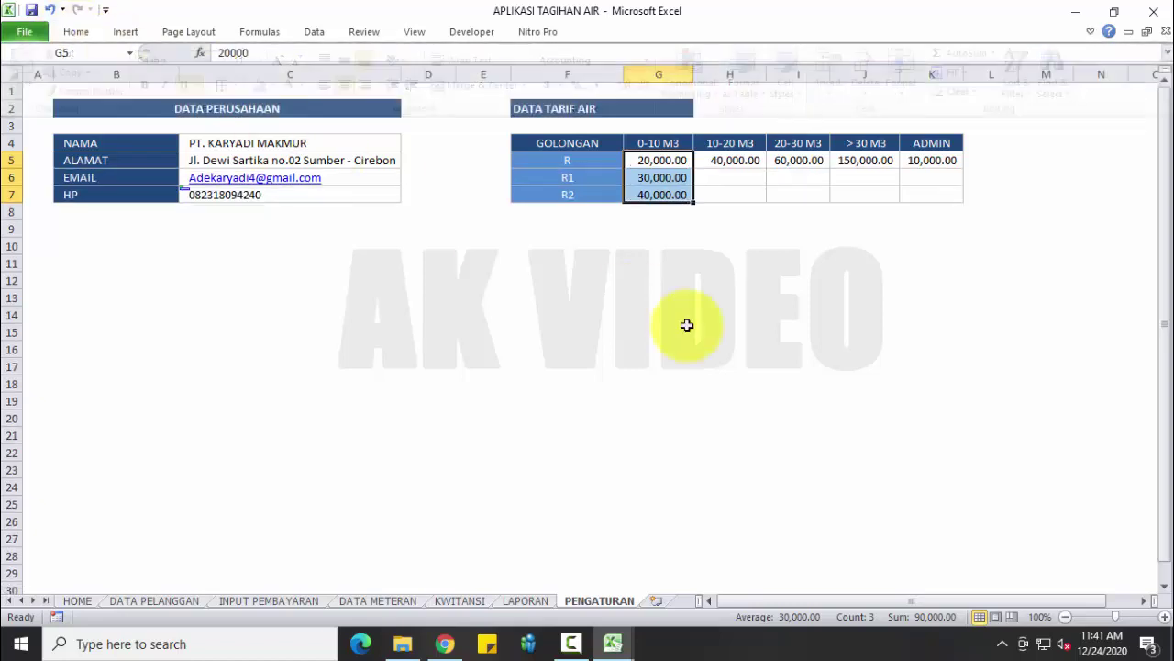
{"action": "left_click", "coordinate": [705, 331]}
{"action": "left_click", "coordinate": [708, 175]}
{"action": "left_click", "coordinate": [795, 223]}
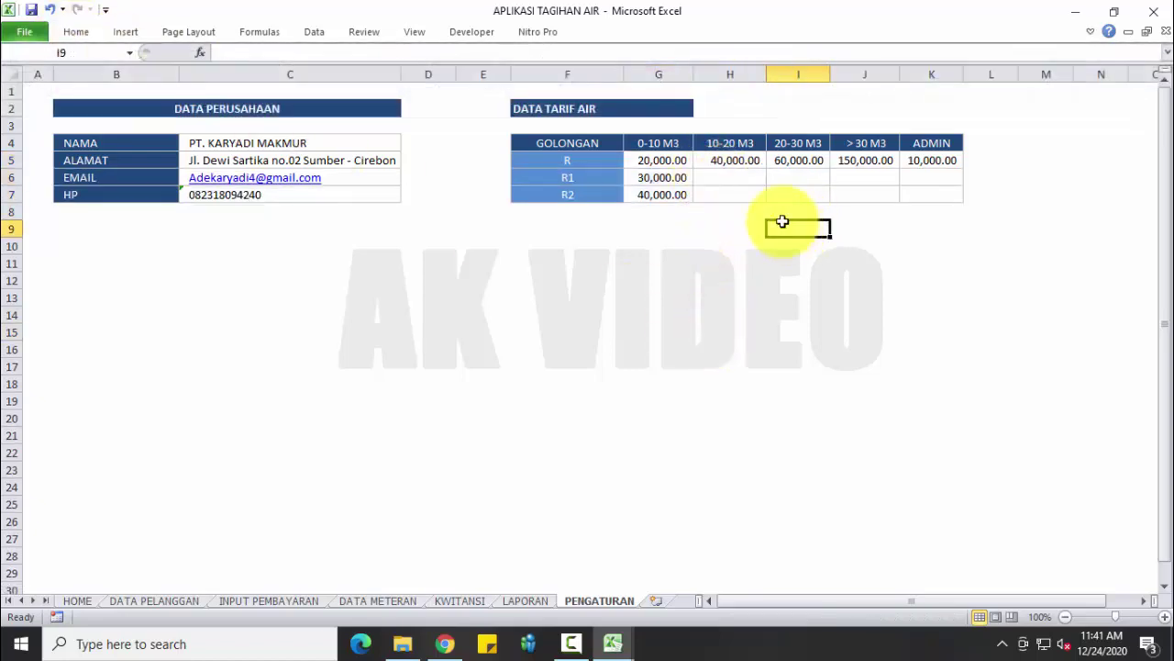
Enter the 10-20 M3 tariffs: 50,000 for R1 and 60,000 for R2
{"action": "left_click", "coordinate": [727, 176]}
{"action": "left_click", "coordinate": [777, 163]}
{"action": "left_click", "coordinate": [734, 174]}
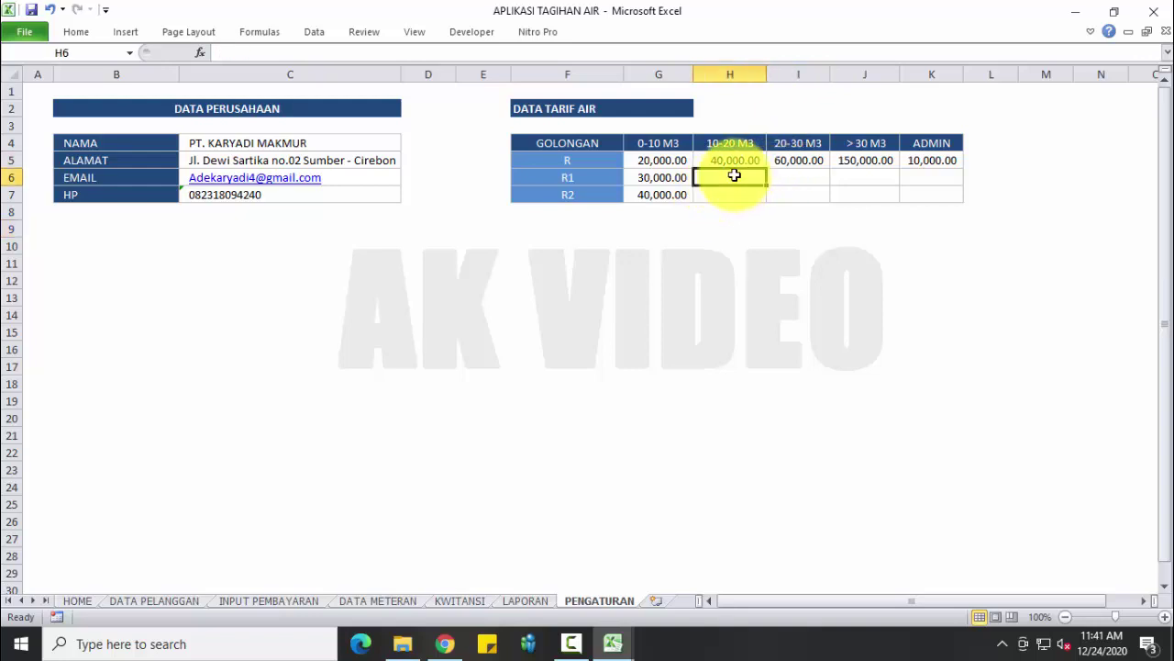
{"action": "type", "text": "50000"}
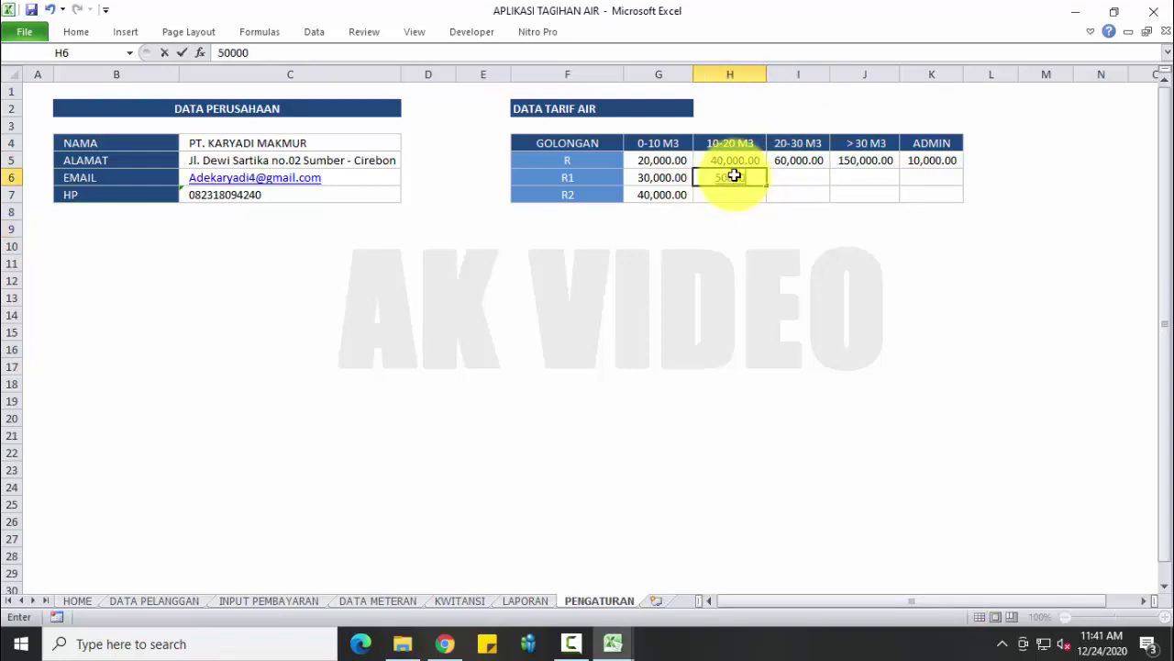
{"action": "key", "text": "Return"}
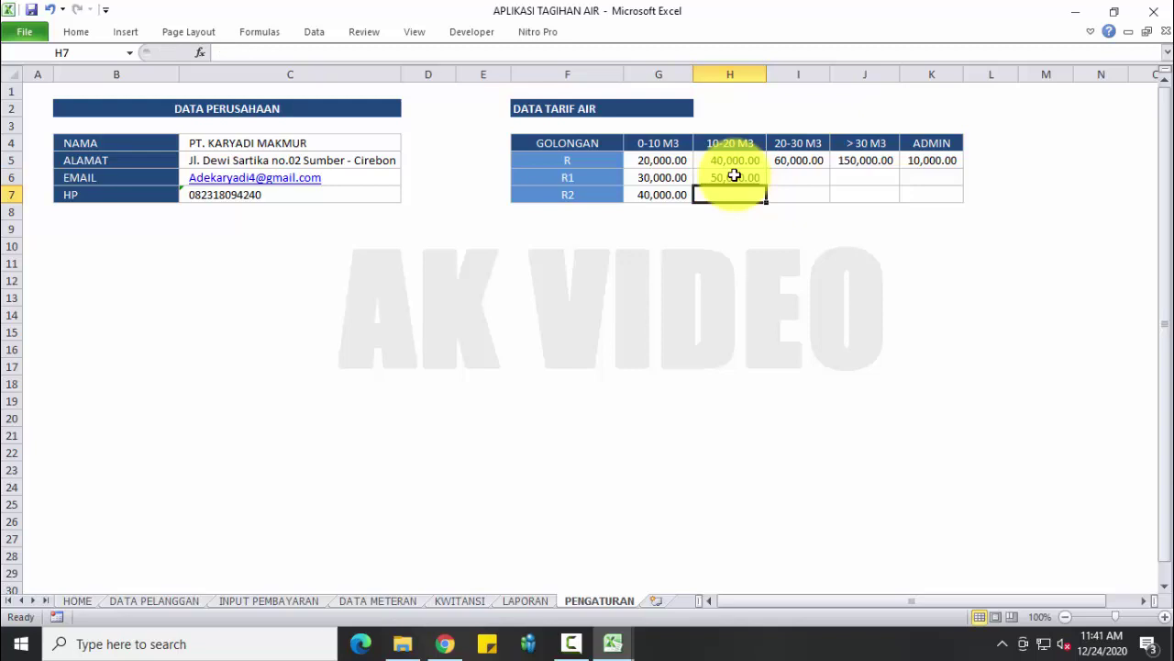
{"action": "type", "text": "60000"}
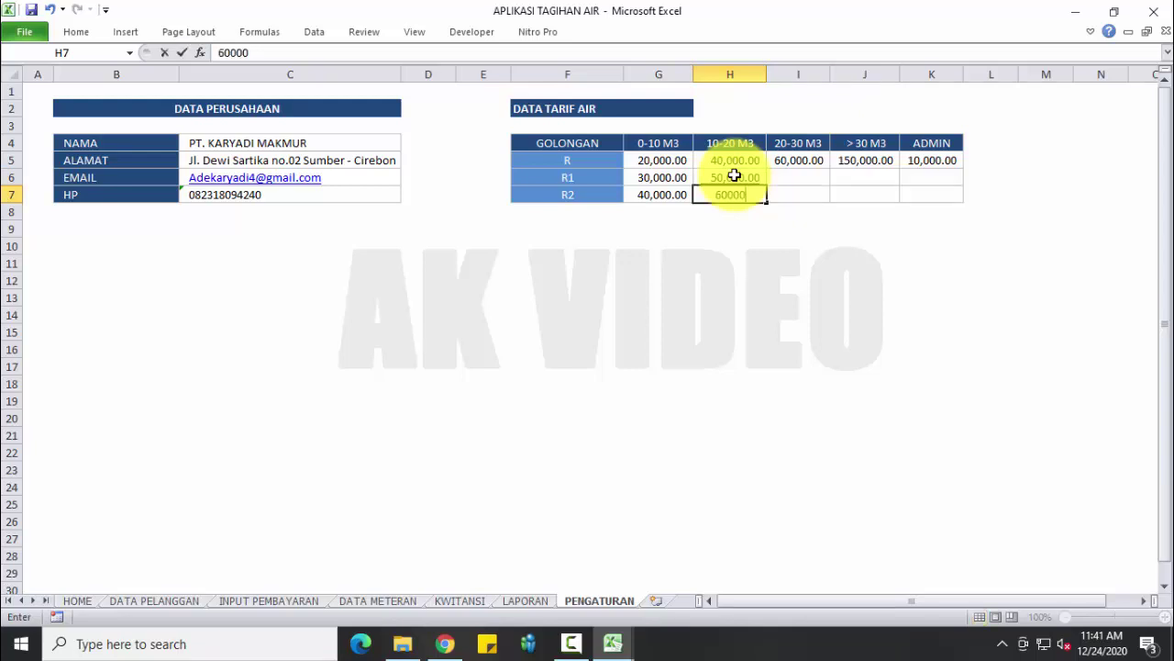
{"action": "key", "text": "Return"}
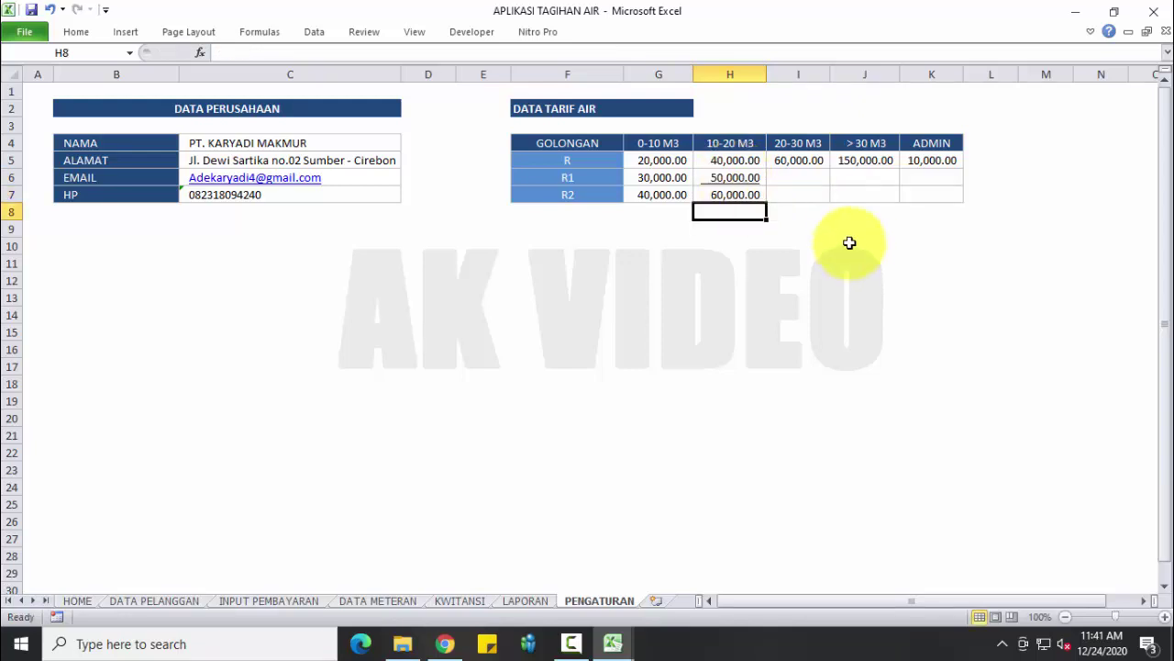
Enter the 20-30 M3 tariffs: 70,000 for R1 and 80,000 for R2
{"action": "left_click", "coordinate": [850, 229]}
{"action": "left_click", "coordinate": [808, 180]}
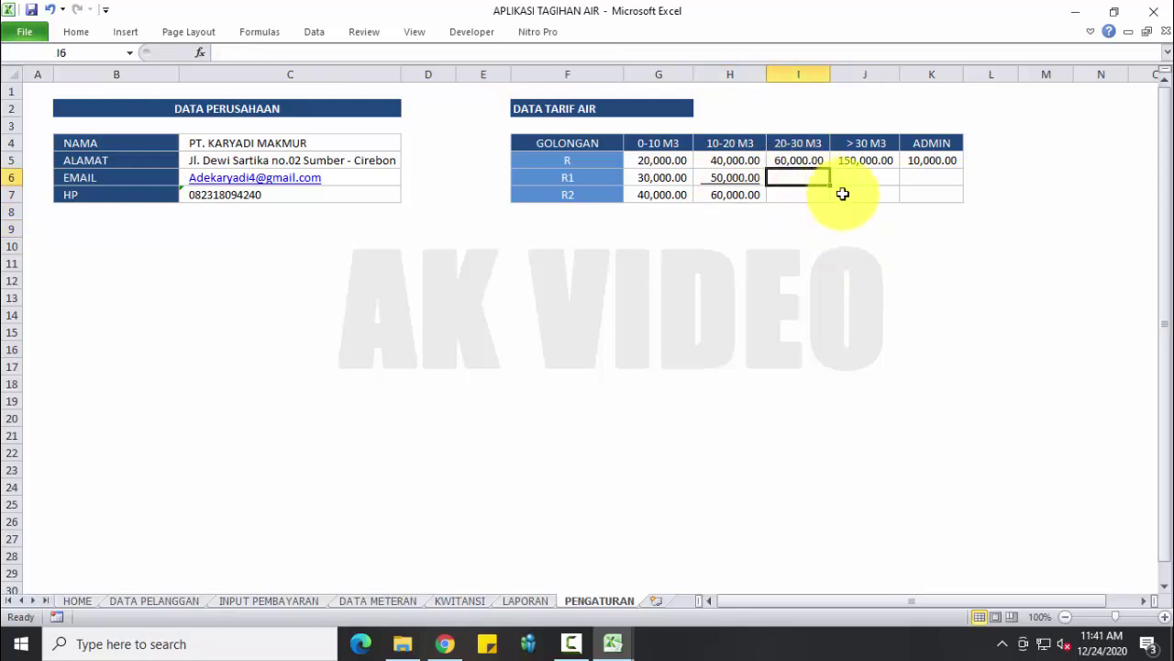
{"action": "type", "text": "70000"}
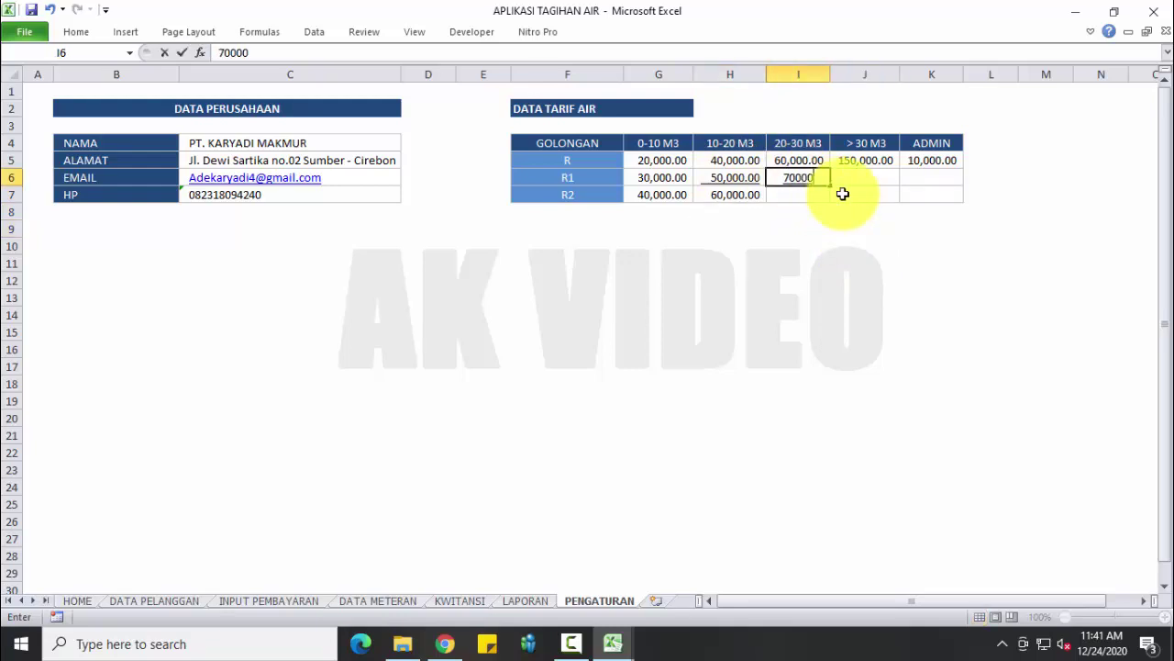
{"action": "key", "text": "Return"}
{"action": "type", "text": "80000"}
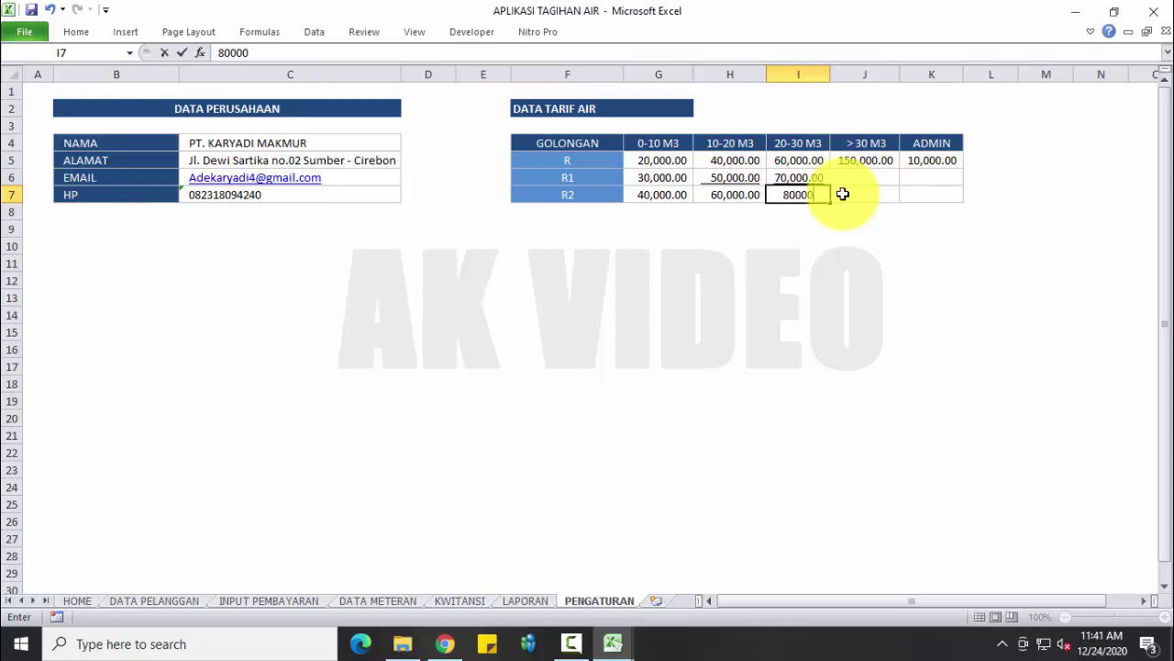
{"action": "key", "text": "Return"}
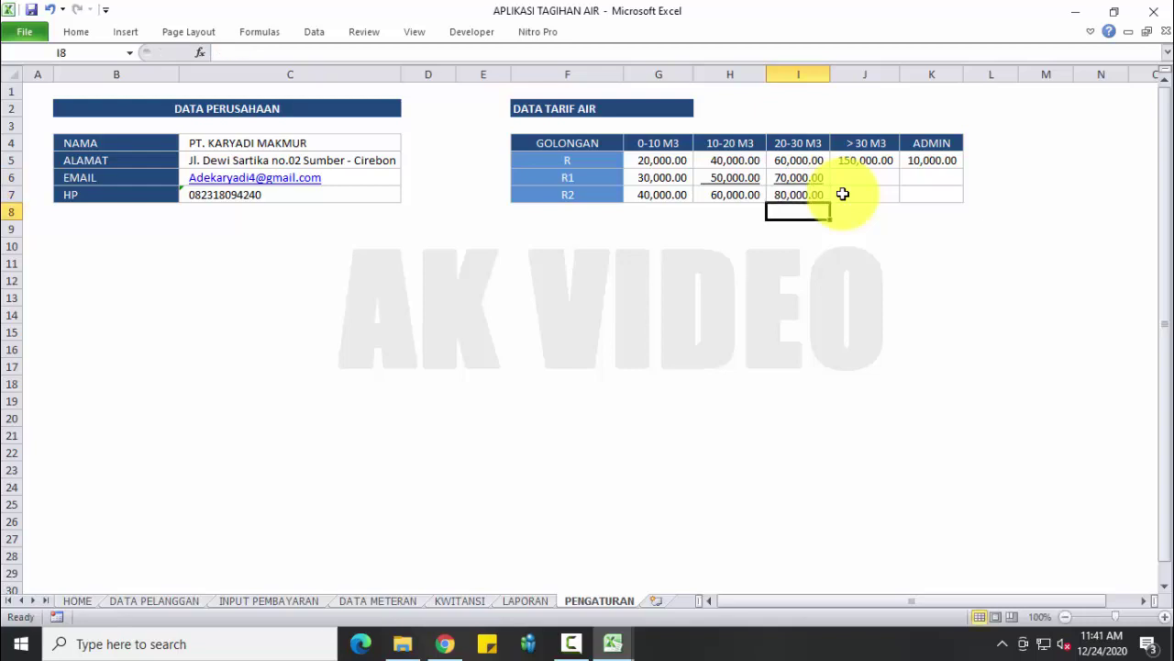
Enter the >30 M3 tariffs: 200,000 for R1 and 250,000 for R2
{"action": "left_click", "coordinate": [872, 181]}
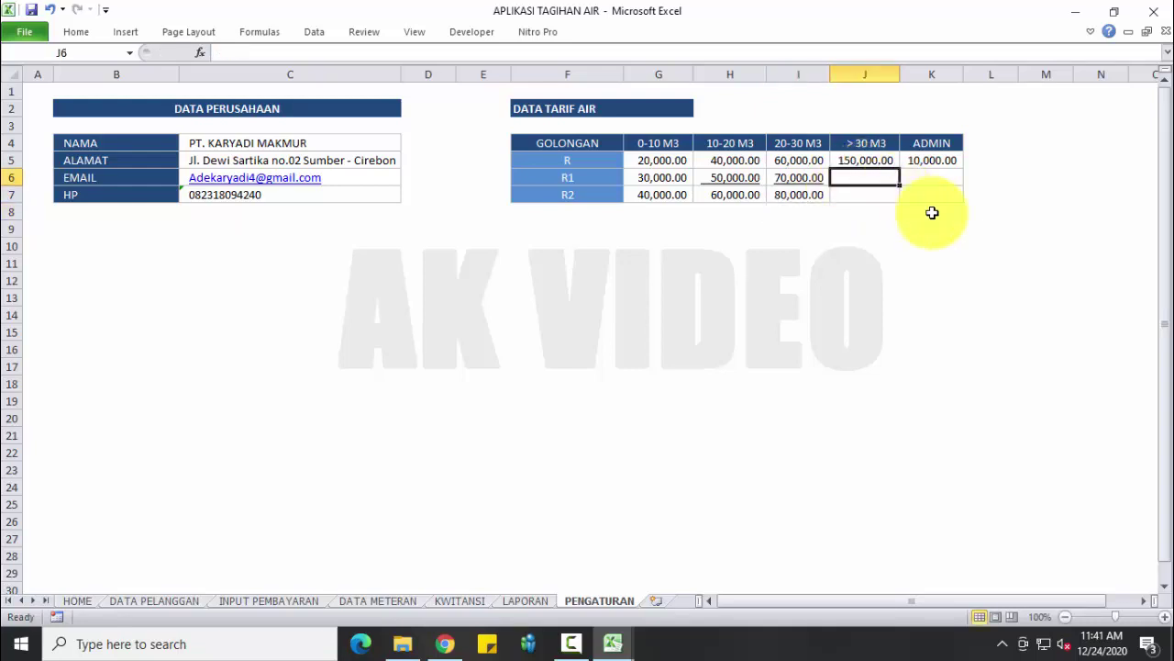
{"action": "type", "text": "20"}
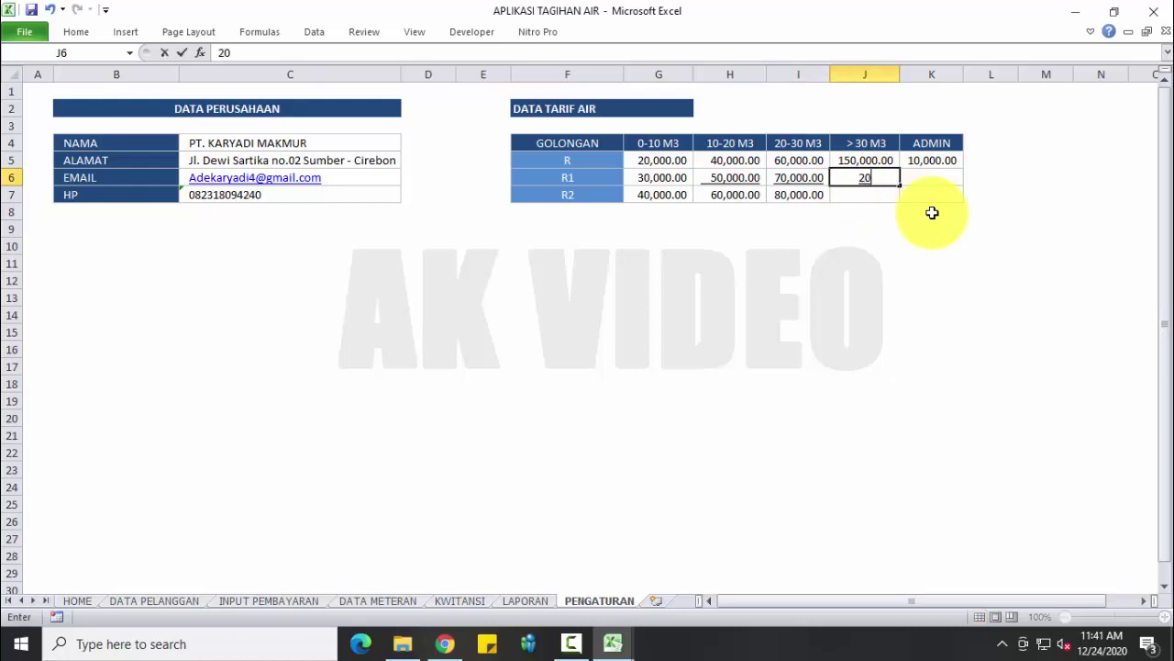
{"action": "type", "text": "0000"}
{"action": "key", "text": "Return"}
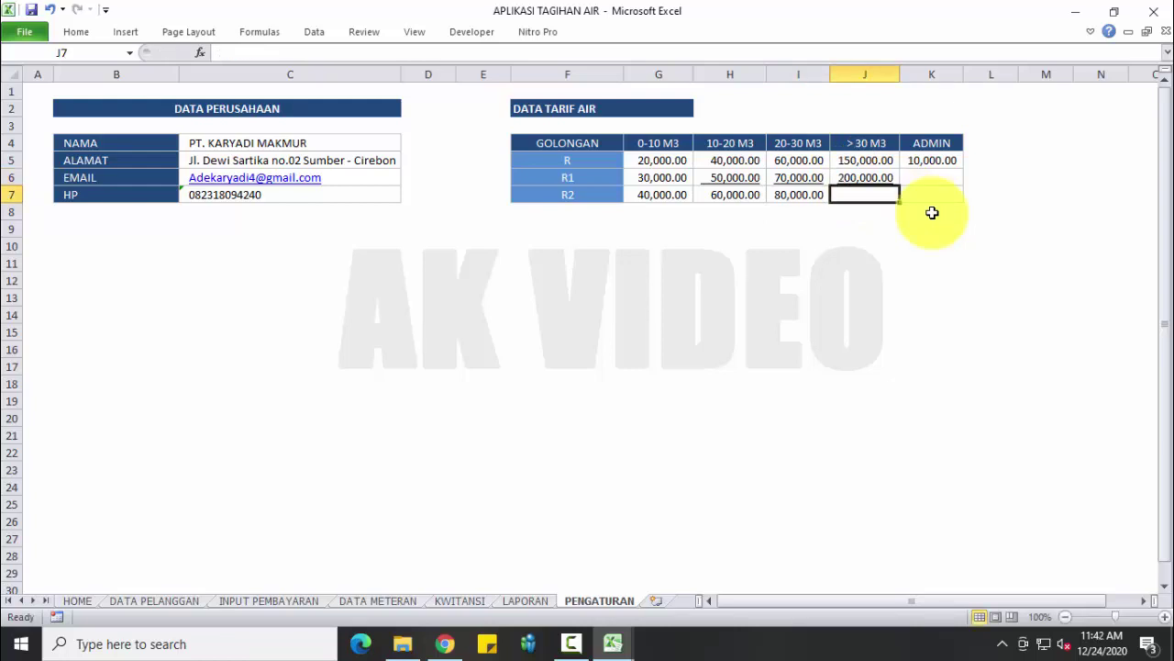
{"action": "type", "text": "250000"}
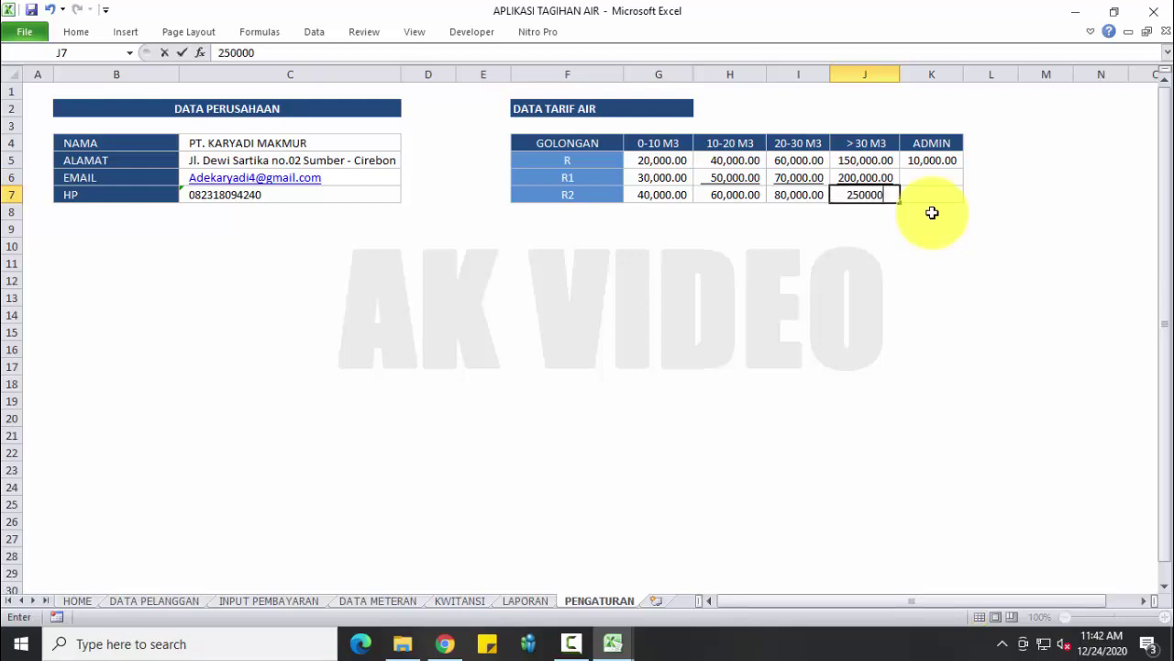
{"action": "key", "text": "Return"}
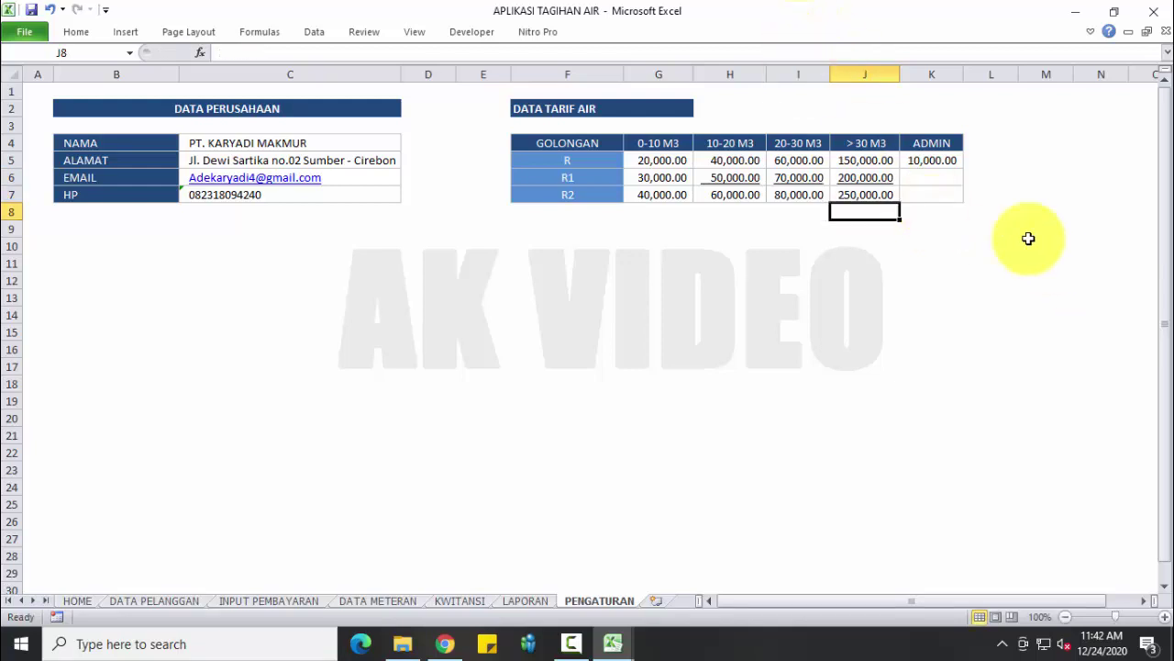
Enter a 10,000 admin fee for R1 and R2 in K6 and K7
{"action": "left_click", "coordinate": [941, 184]}
{"action": "left_click", "coordinate": [936, 147]}
{"action": "left_click", "coordinate": [941, 181]}
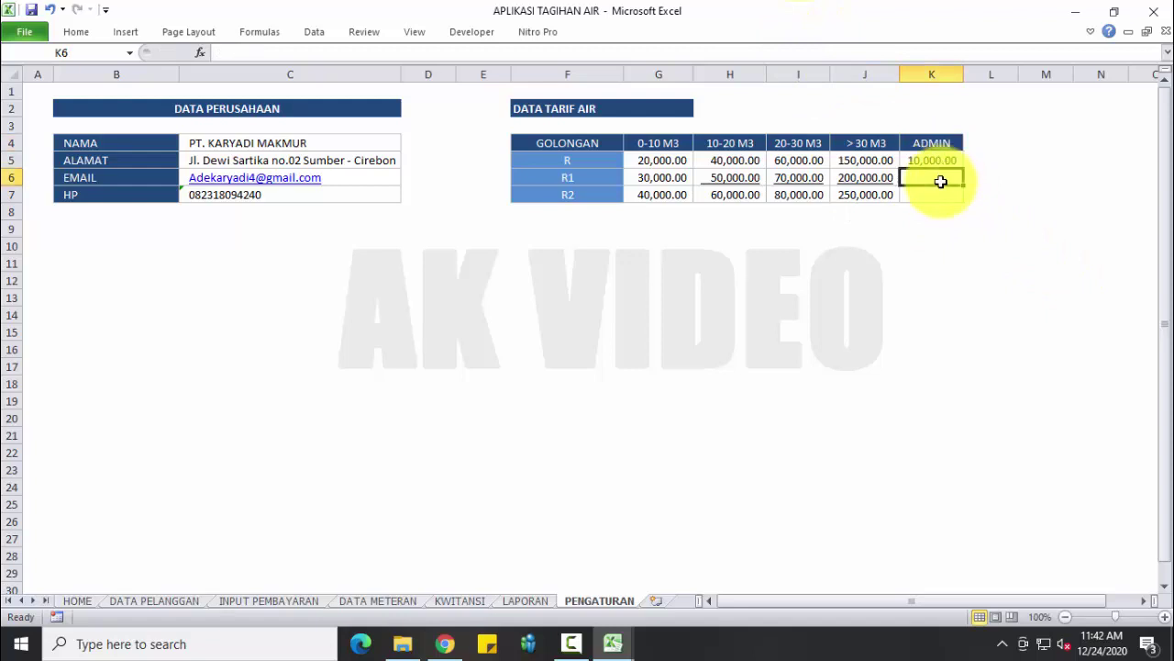
{"action": "type", "text": "10"}
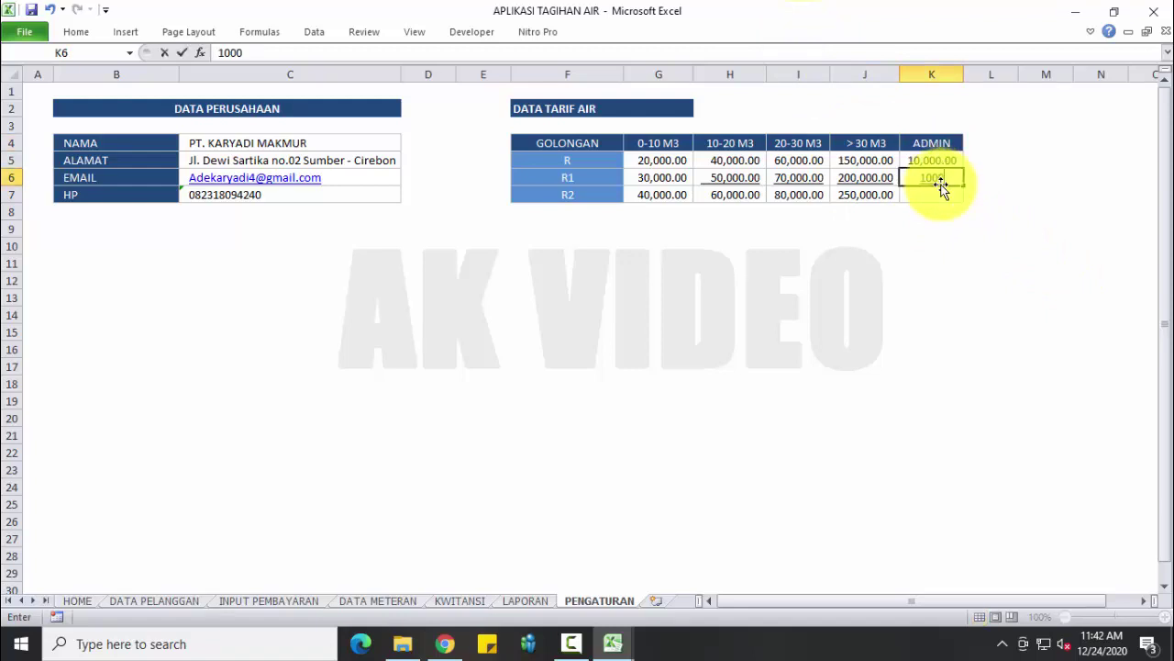
{"action": "type", "text": "0"}
{"action": "key", "text": "Return"}
{"action": "type", "text": "1"}
{"action": "key", "text": "Return"}
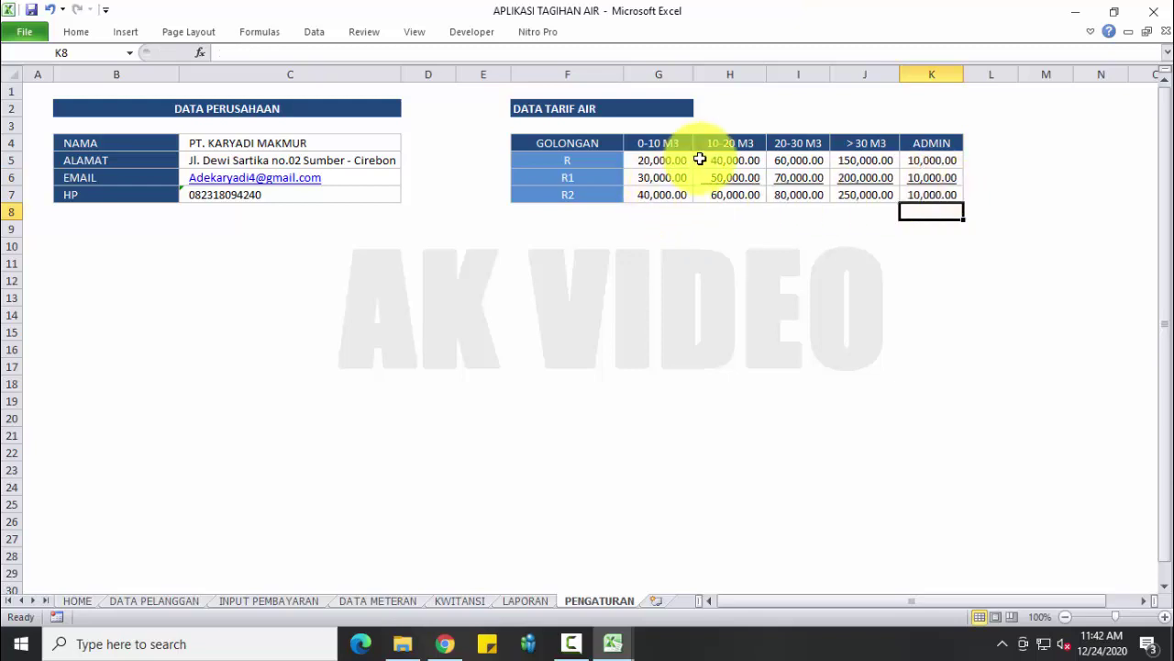
Copy the 0-10 M3 rates' formatting onto H5:K7 with Format Painter
{"action": "left_click_drag", "start_coordinate": [662, 162], "coordinate": [670, 189]}
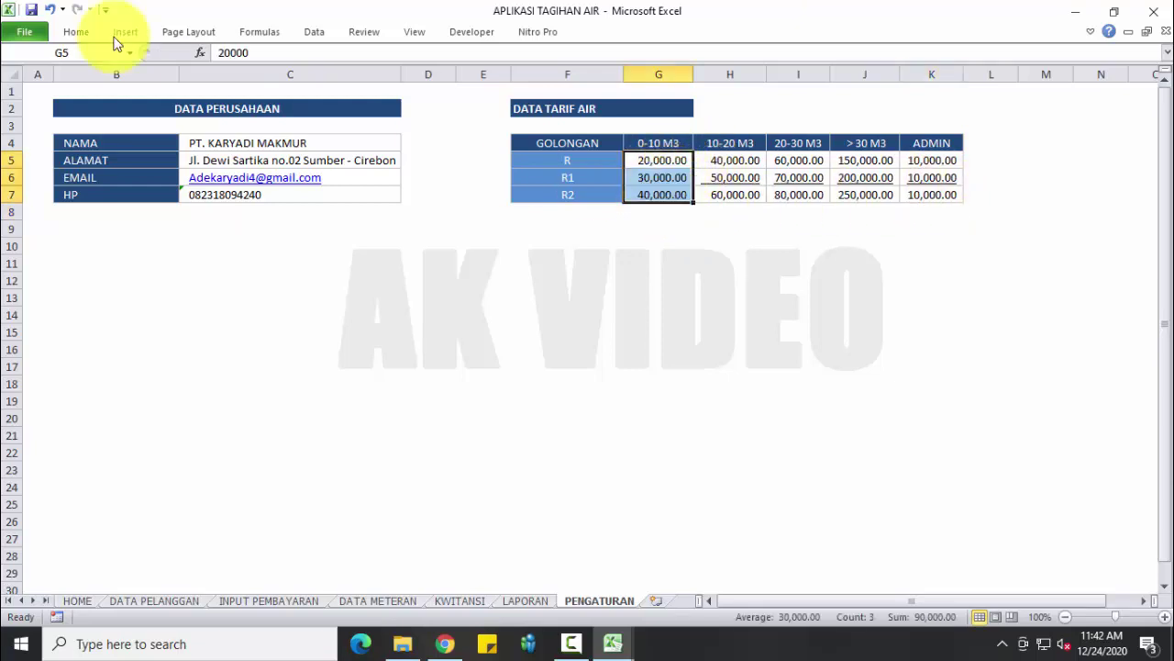
{"action": "left_click", "coordinate": [78, 32]}
{"action": "left_click", "coordinate": [101, 92]}
{"action": "left_click_drag", "start_coordinate": [730, 160], "coordinate": [931, 194]}
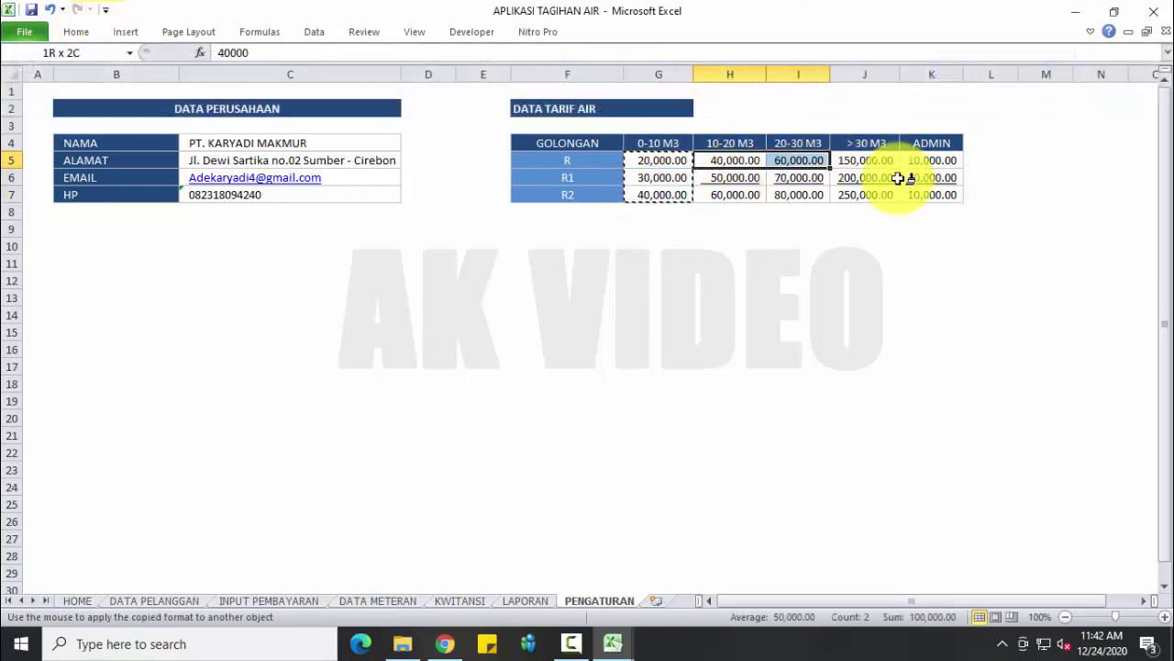
{"action": "left_click", "coordinate": [868, 260]}
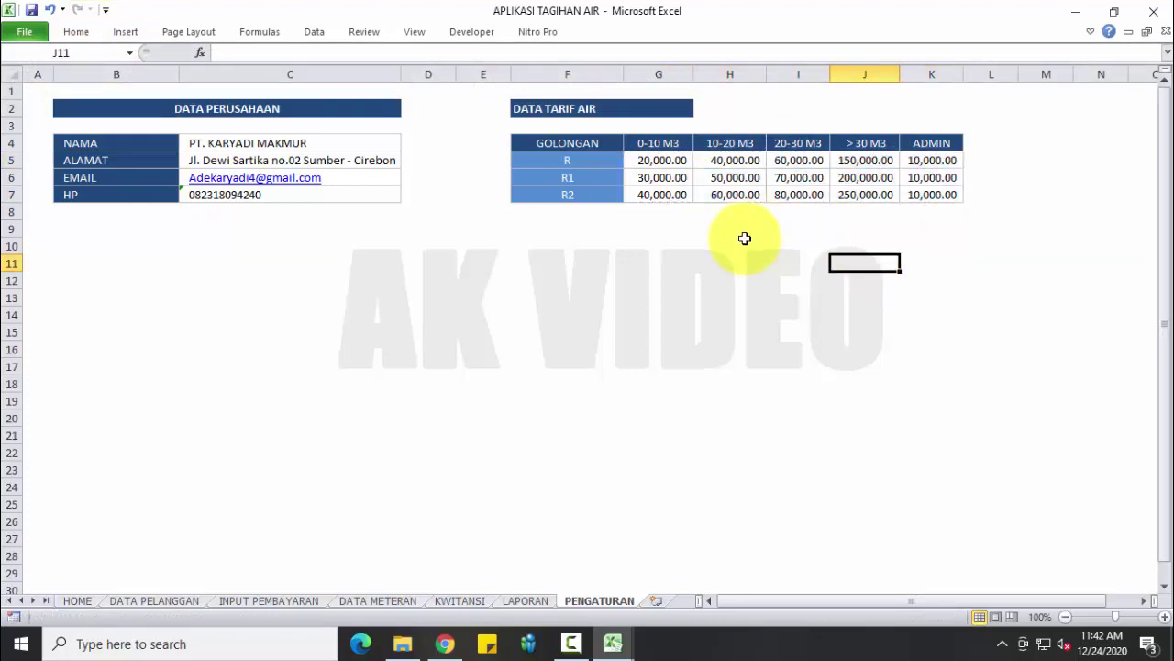
{"action": "left_click_drag", "start_coordinate": [587, 144], "coordinate": [918, 141]}
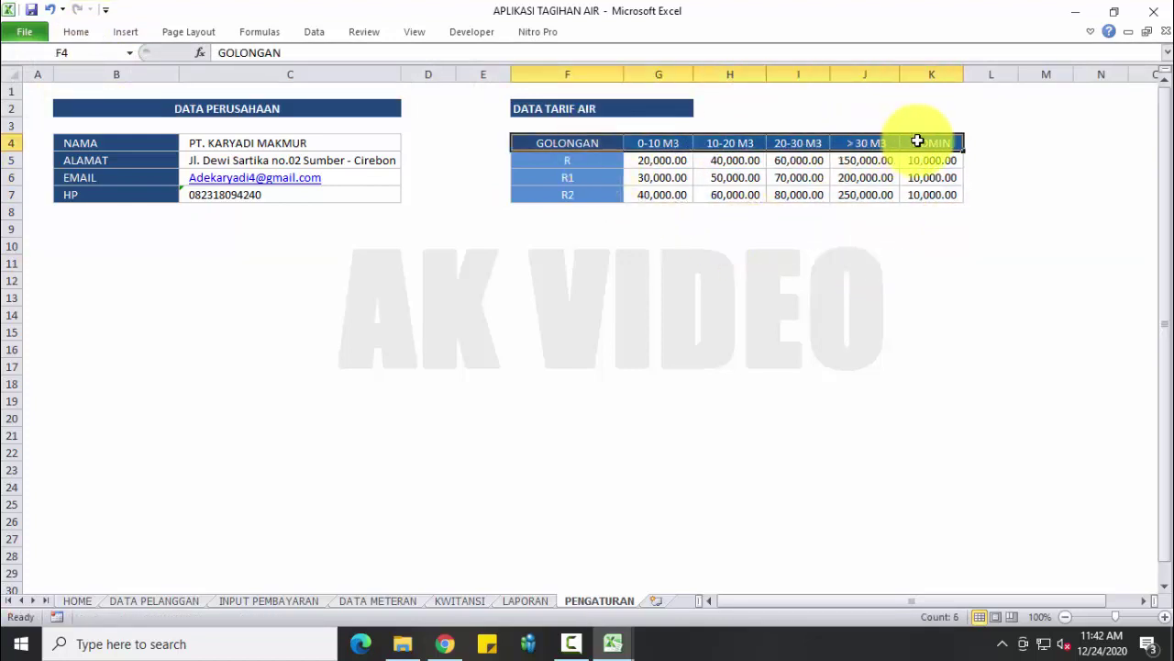
{"action": "left_click", "coordinate": [853, 294]}
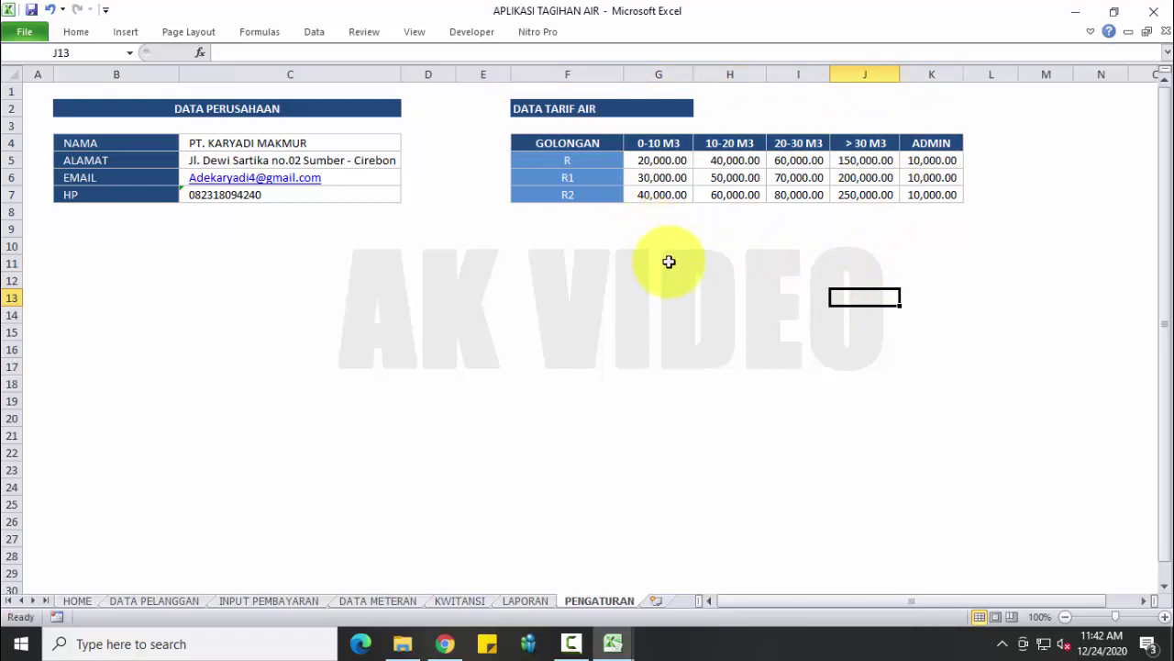
Merge and centre the DATA TARIF AIR title across F2:K2
{"action": "mouse_move", "coordinate": [525, 107]}
{"action": "left_mouse_down"}
{"action": "mouse_move", "coordinate": [963, 99]}
{"action": "mouse_move", "coordinate": [945, 108]}
{"action": "left_mouse_up"}
{"action": "left_click", "coordinate": [77, 31]}
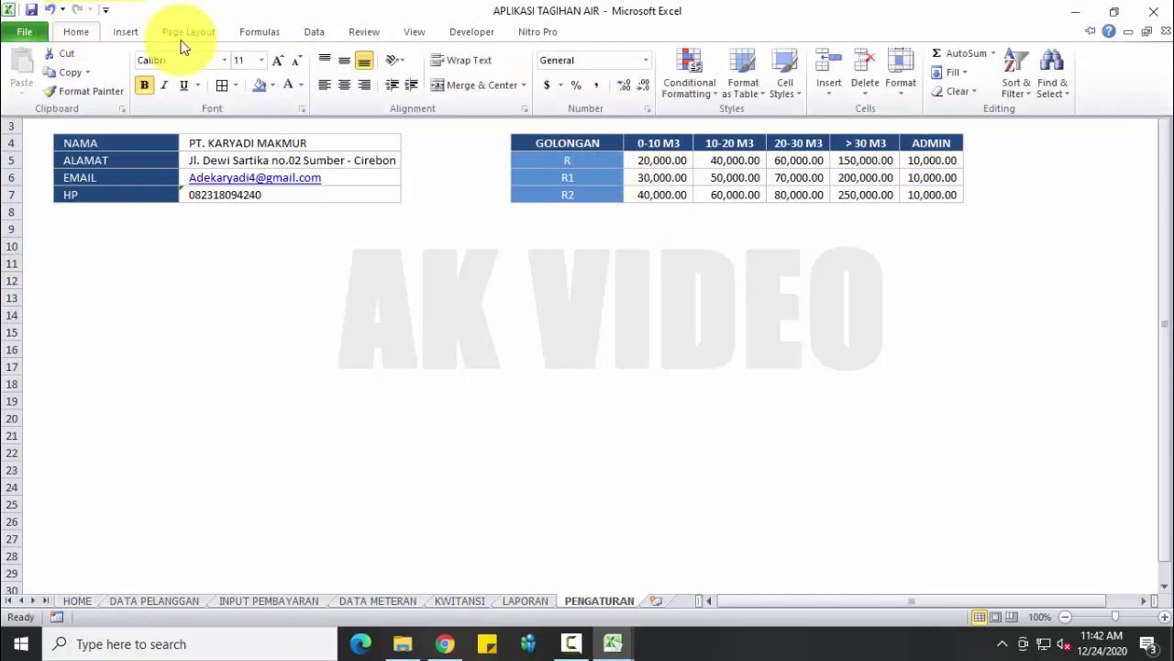
{"action": "left_click", "coordinate": [502, 84]}
{"action": "left_click", "coordinate": [730, 280]}
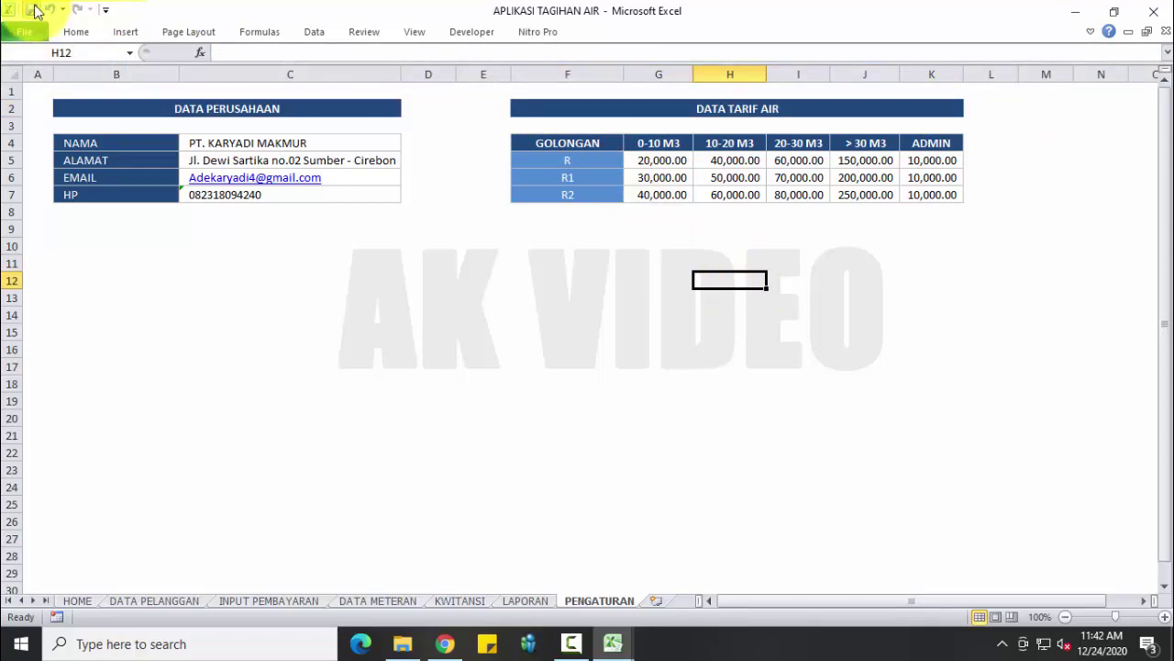
Hyperlink the HOME menu text box to the HOME sheet in this workbook
{"action": "left_click", "coordinate": [83, 602]}
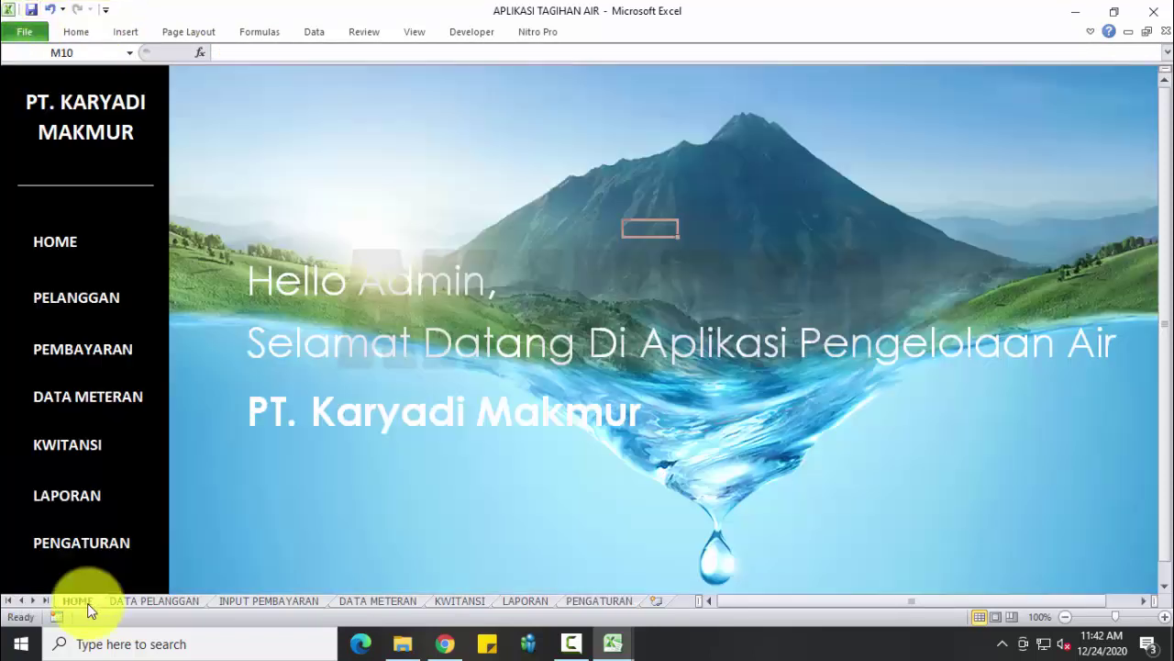
{"action": "left_click", "coordinate": [78, 243]}
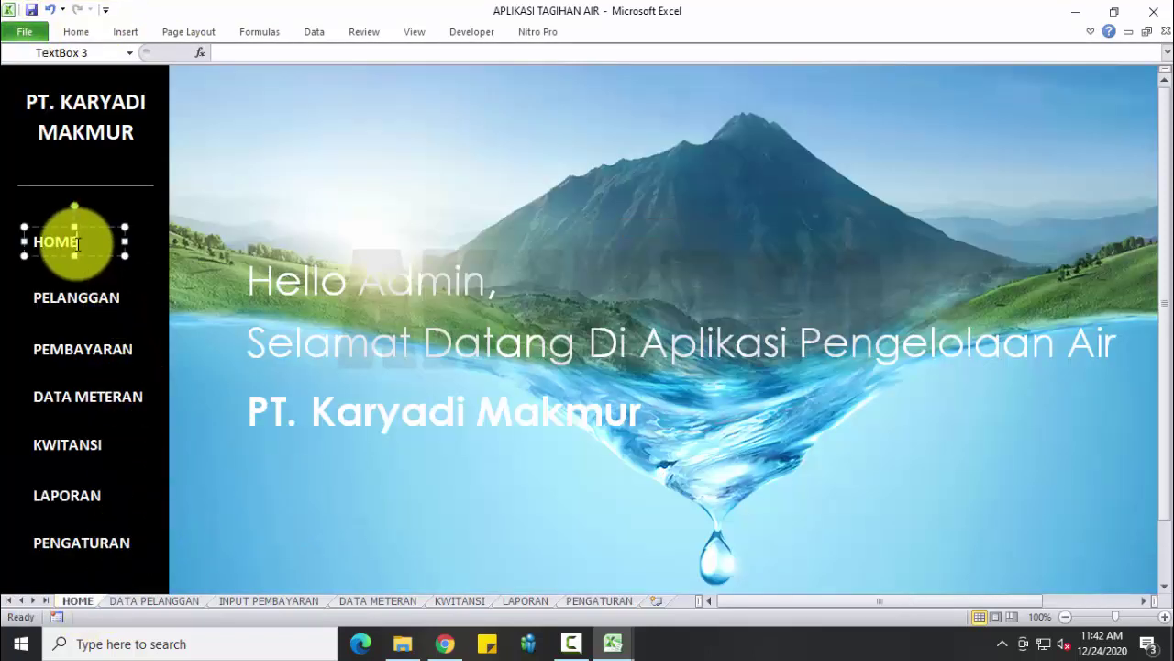
{"action": "right_click", "coordinate": [78, 243]}
{"action": "left_click", "coordinate": [53, 226]}
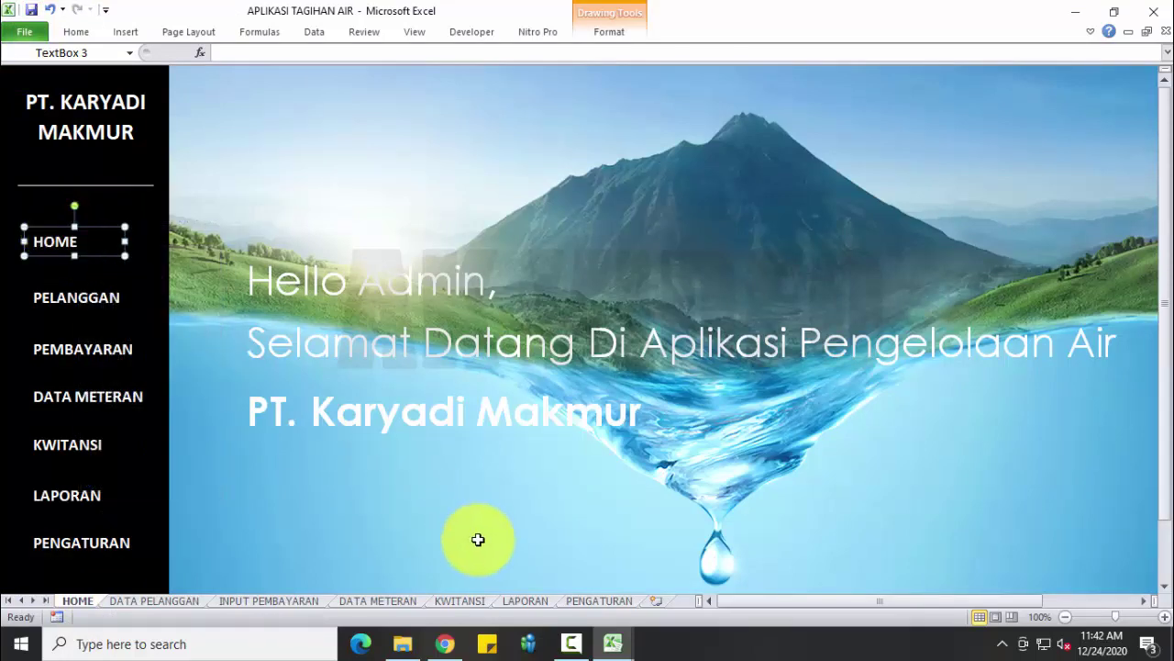
{"action": "left_click", "coordinate": [588, 598]}
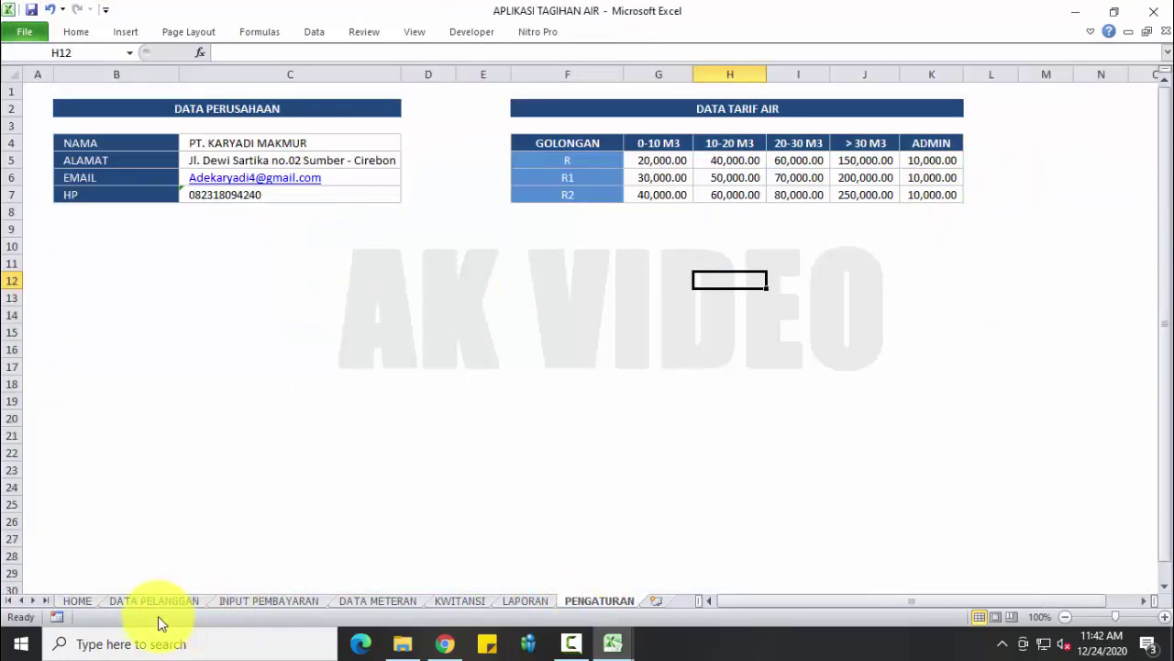
{"action": "left_click", "coordinate": [79, 600]}
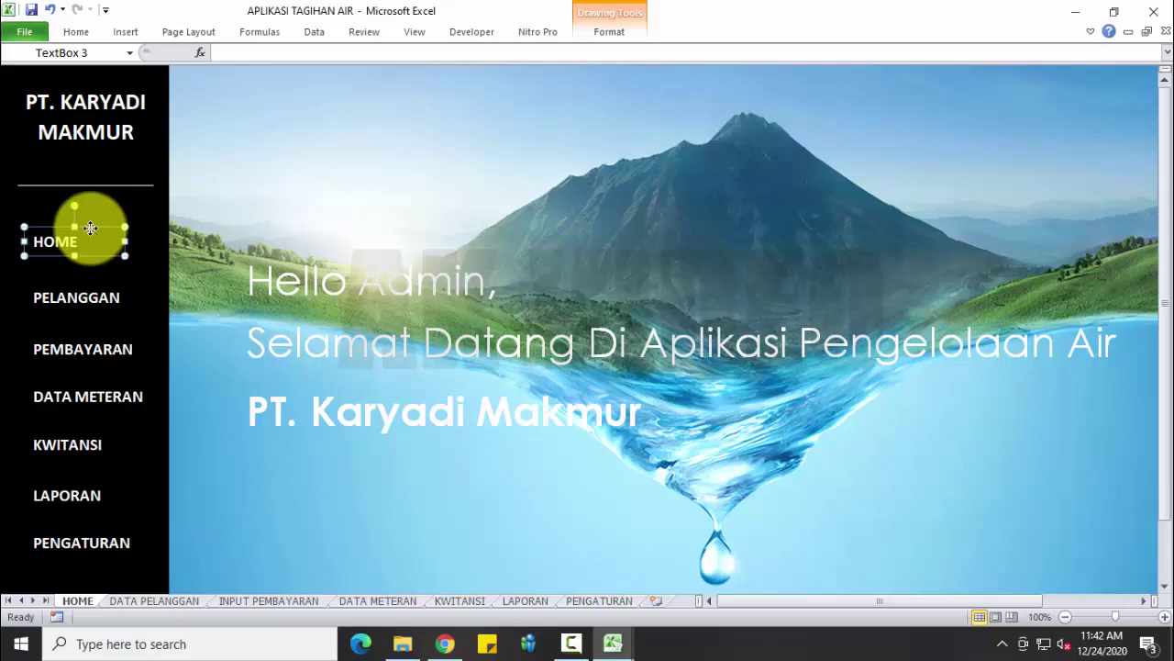
{"action": "right_click", "coordinate": [90, 227]}
{"action": "left_click", "coordinate": [152, 420]}
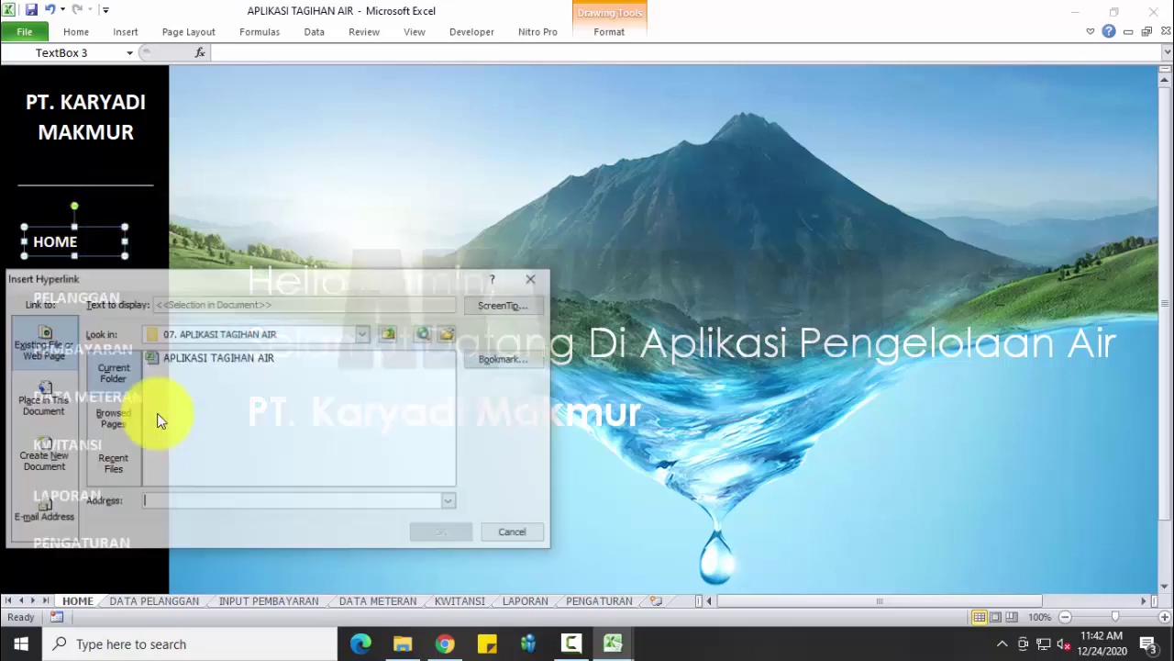
{"action": "left_click", "coordinate": [40, 411]}
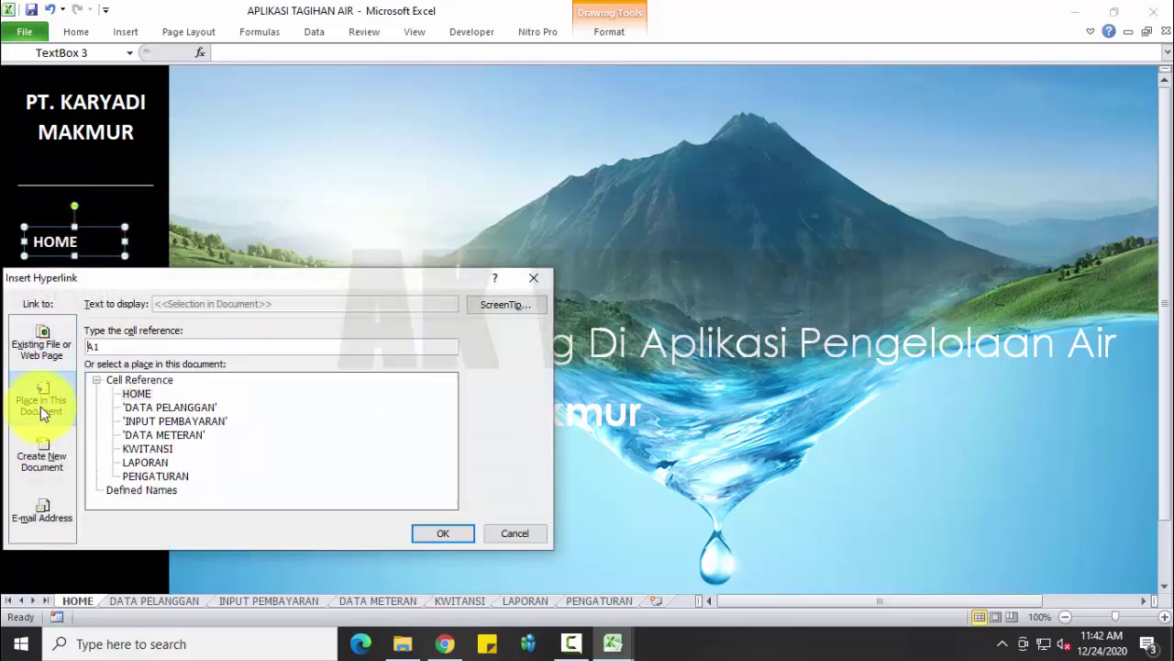
{"action": "left_click", "coordinate": [157, 477]}
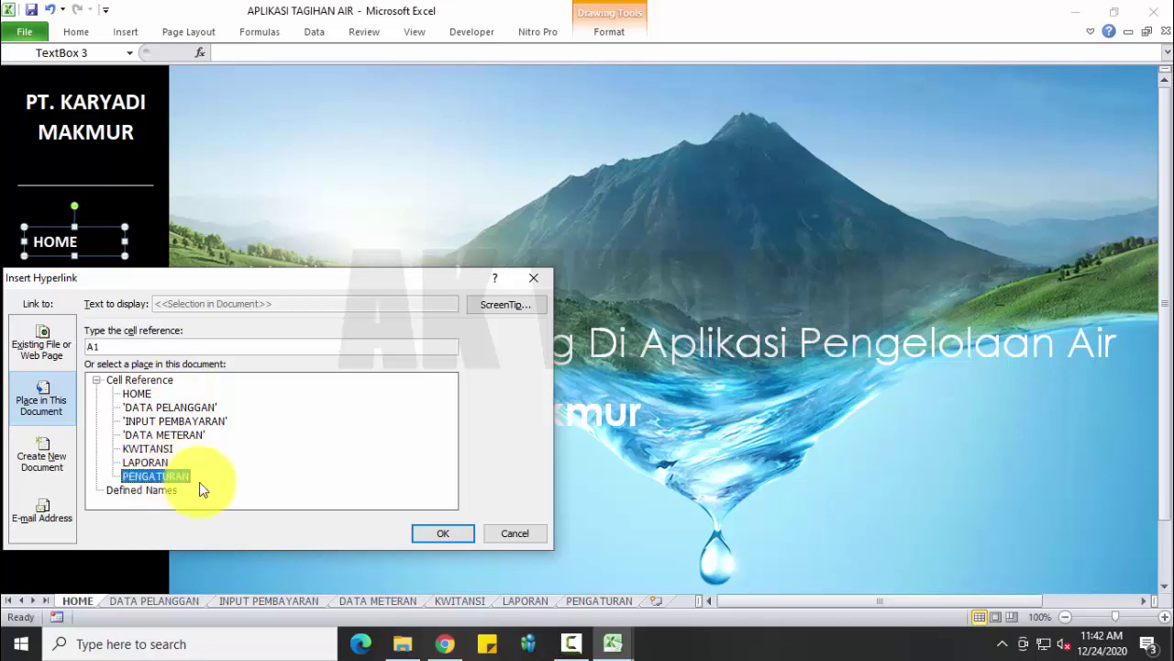
{"action": "left_click", "coordinate": [459, 534]}
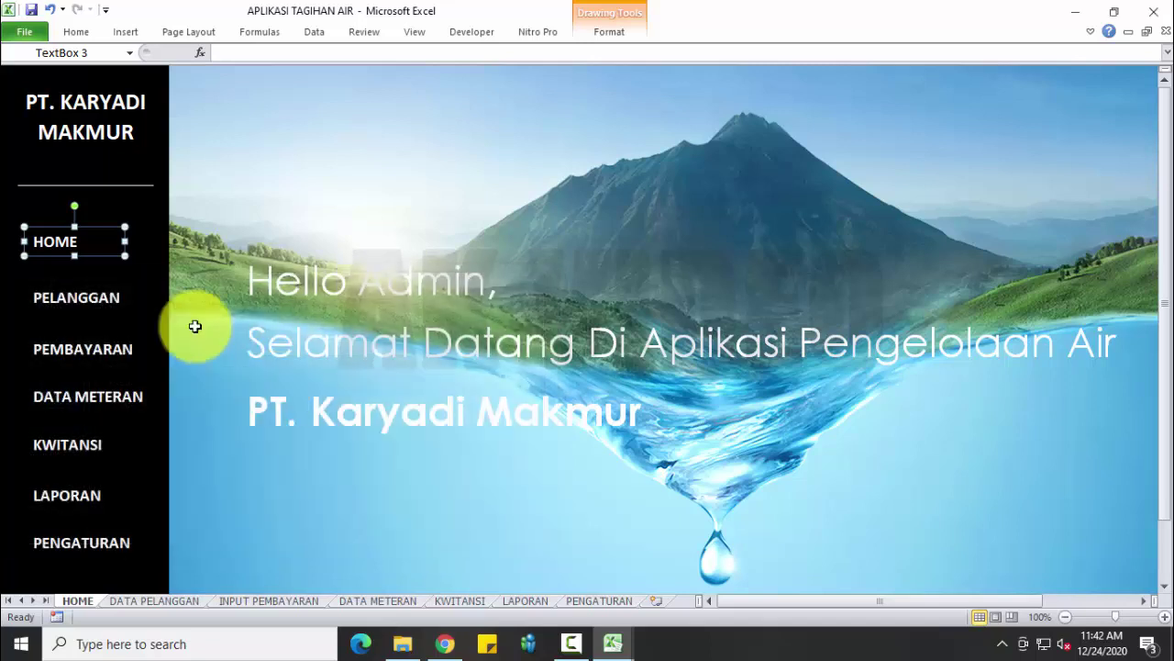
Hyperlink the PENGATURAN menu text box to the PENGATURAN sheet
{"action": "right_click", "coordinate": [104, 528]}
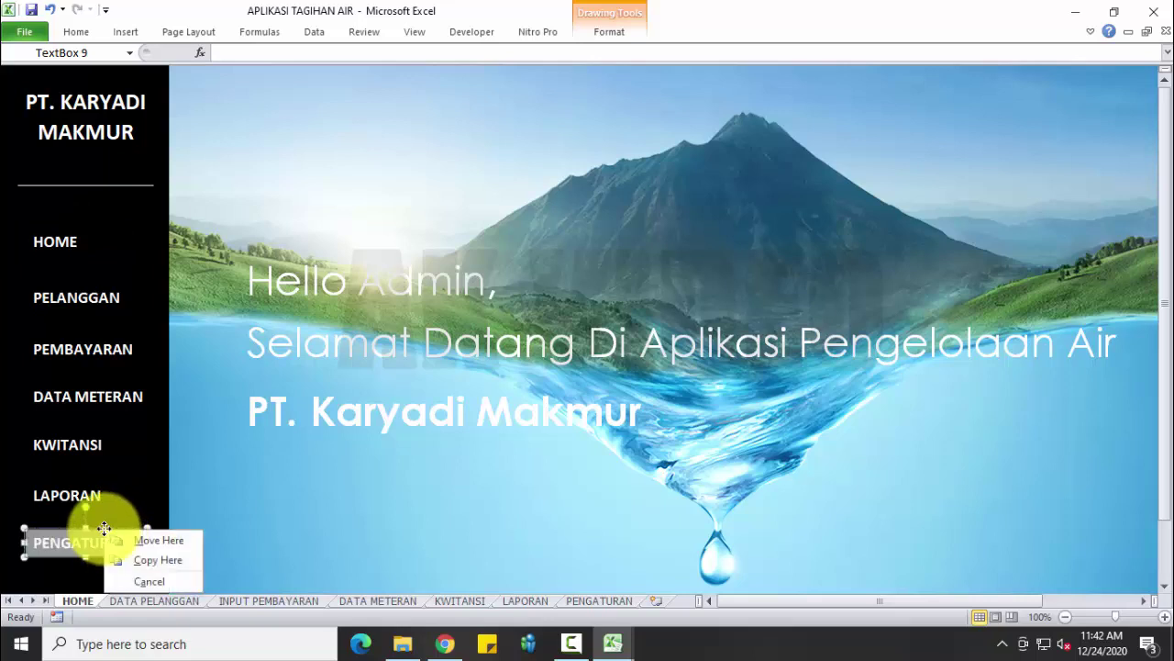
{"action": "right_click", "coordinate": [103, 527]}
{"action": "right_click", "coordinate": [103, 527]}
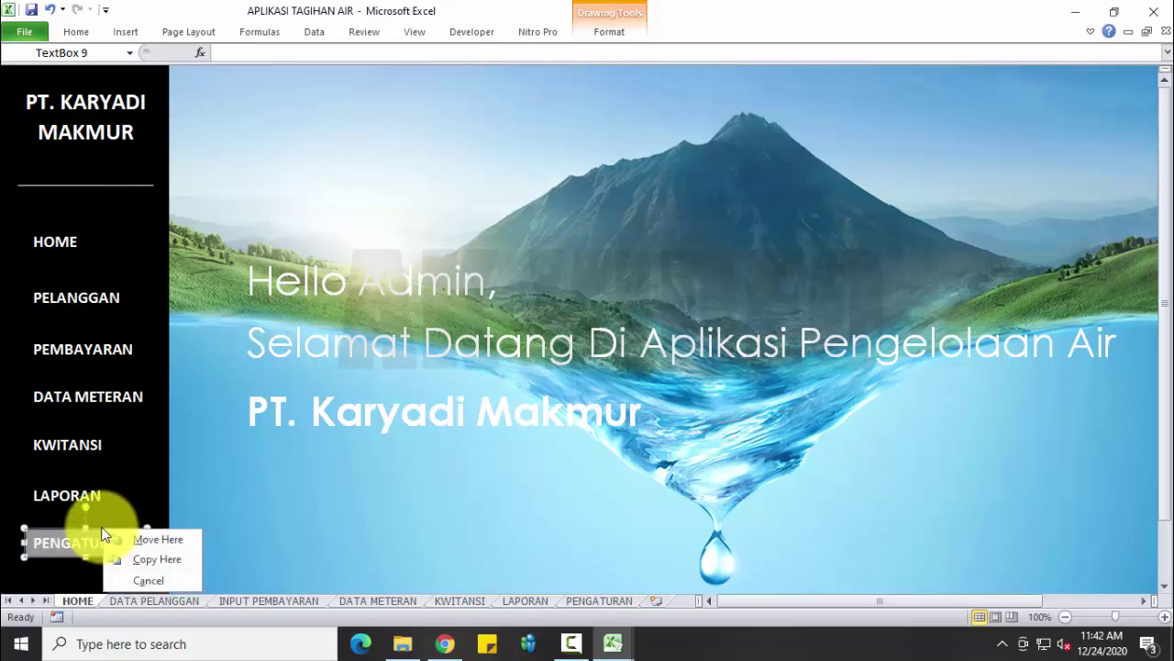
{"action": "right_click", "coordinate": [84, 538]}
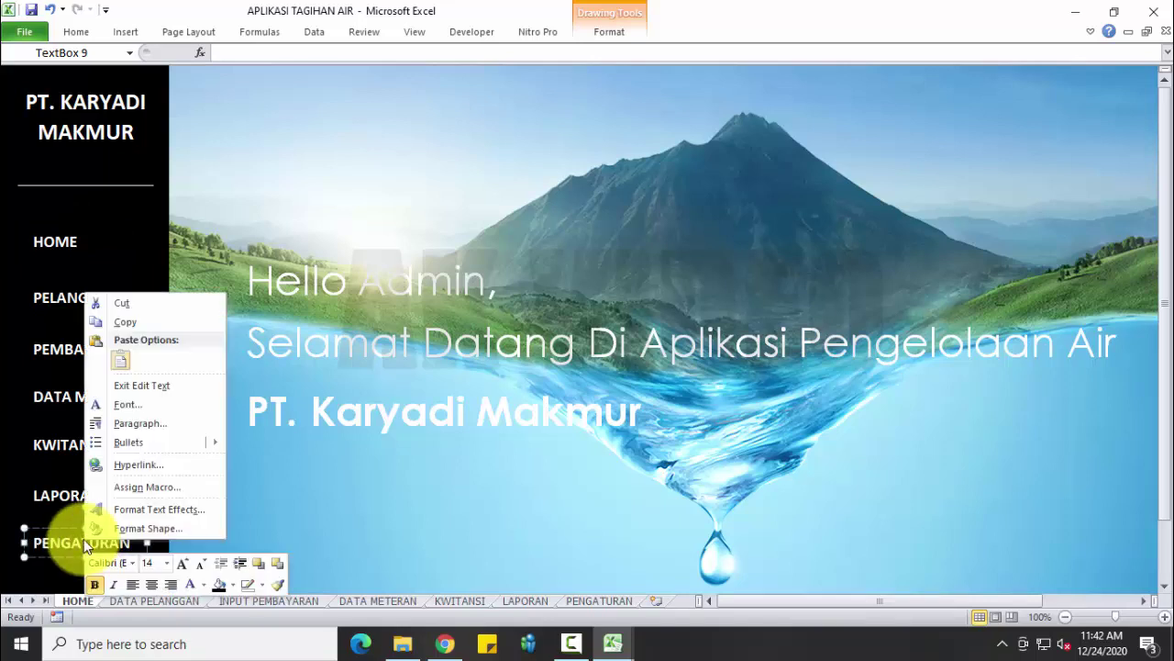
{"action": "left_click", "coordinate": [135, 467]}
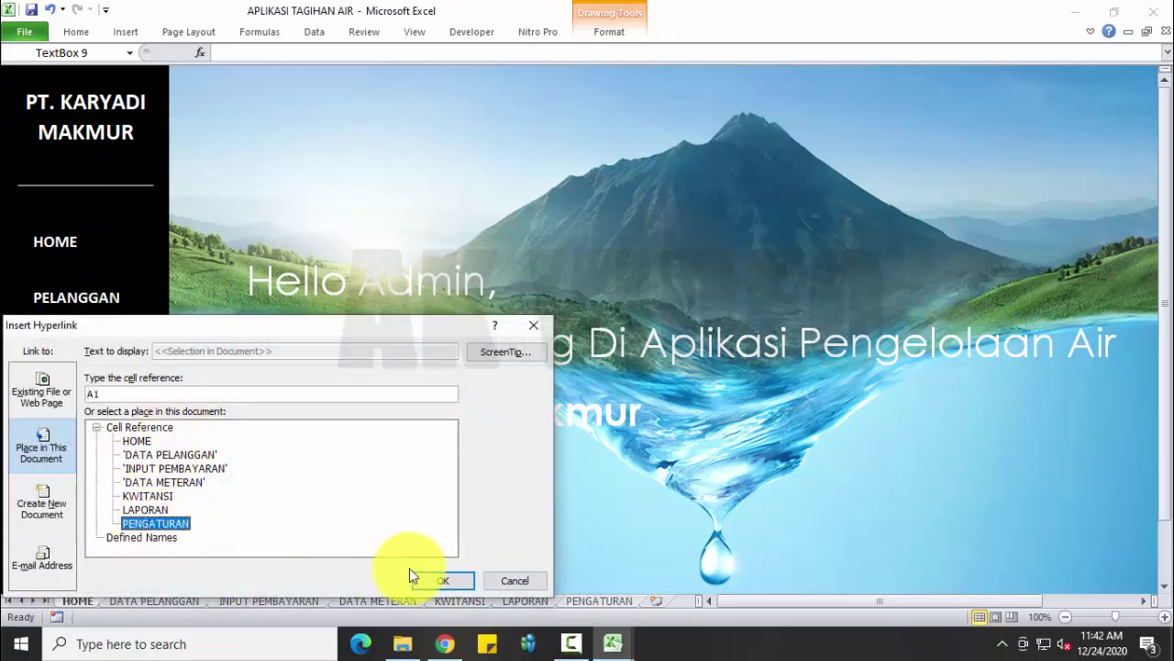
{"action": "left_click", "coordinate": [440, 581]}
{"action": "left_click", "coordinate": [98, 292]}
Hyperlink the PELANGGAN menu text box to its sheet
{"action": "right_click", "coordinate": [96, 289]}
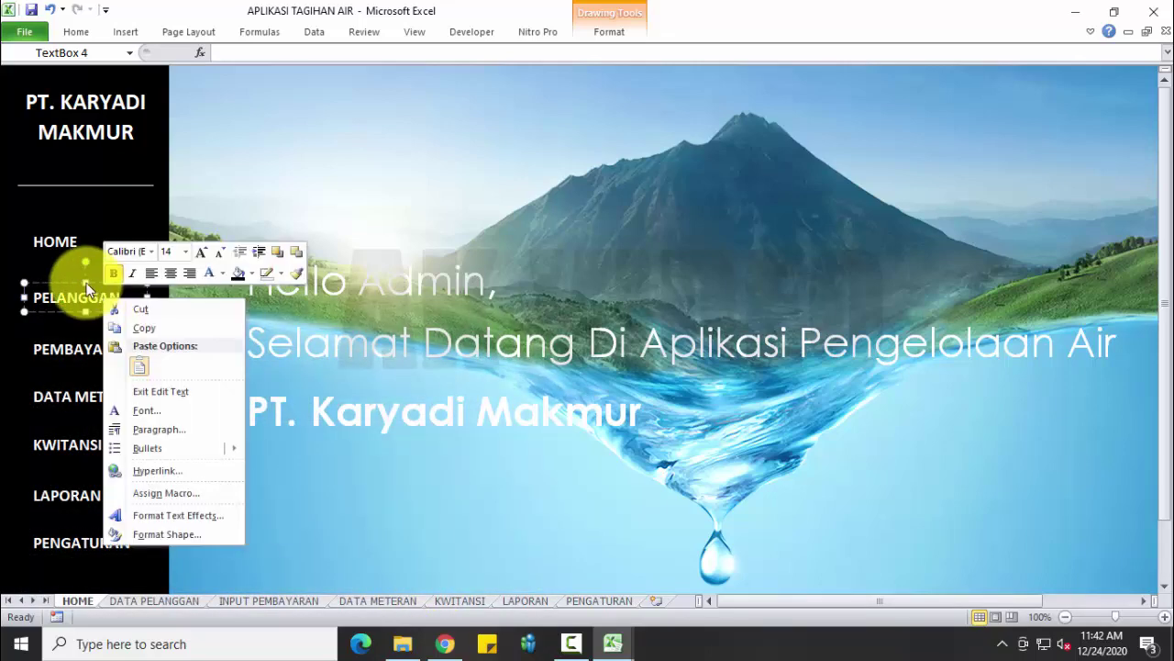
{"action": "left_click", "coordinate": [68, 281]}
{"action": "right_click", "coordinate": [70, 281]}
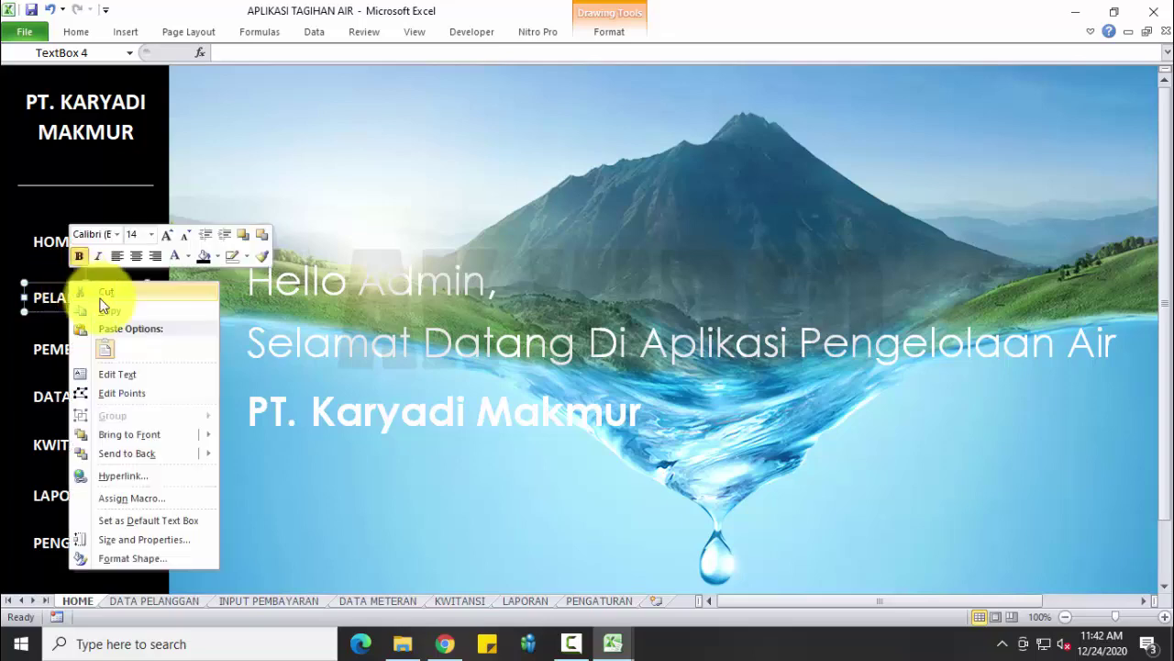
{"action": "left_click", "coordinate": [133, 476]}
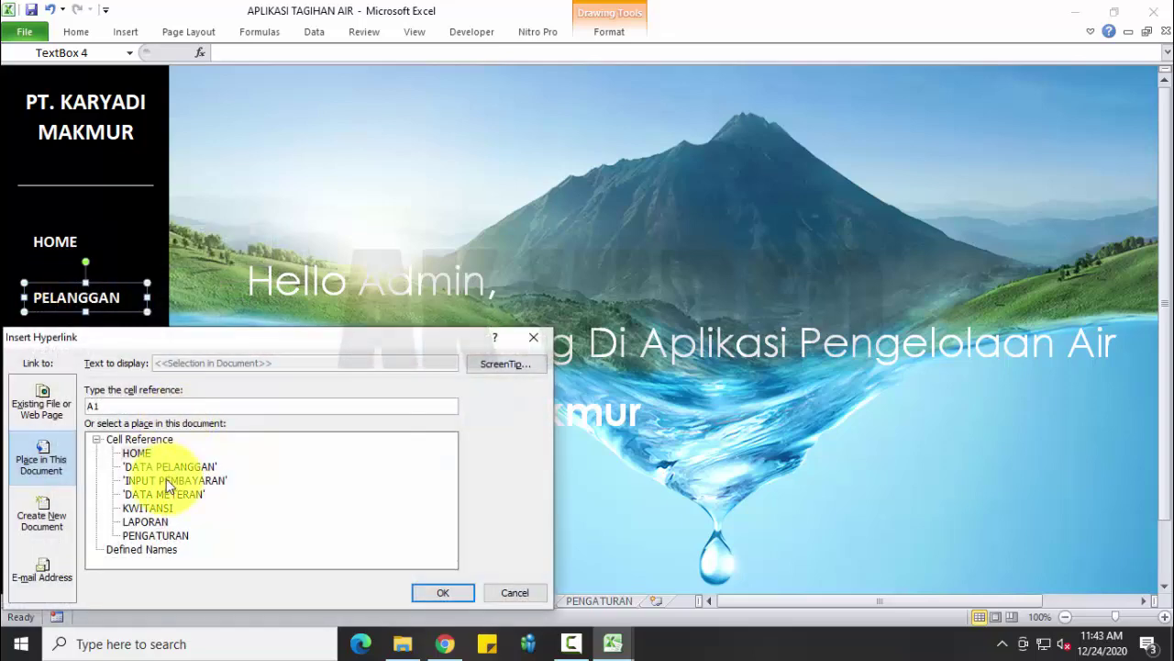
{"action": "left_click", "coordinate": [425, 596]}
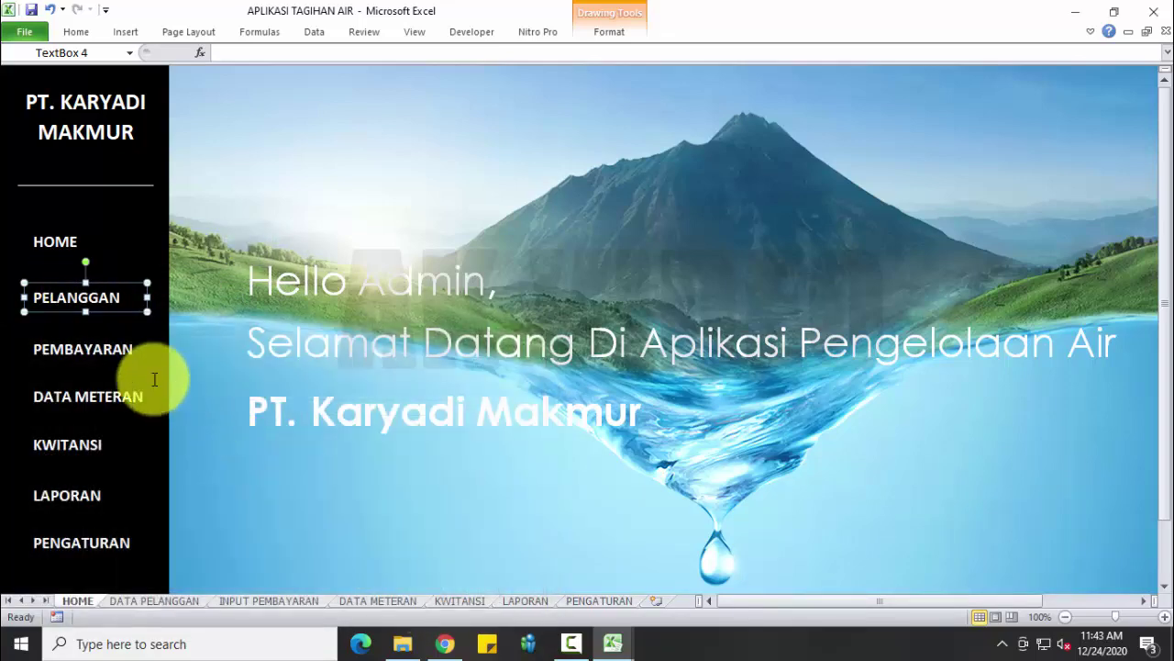
Hyperlink the PEMBAYARAN menu text box to the INPUT PEMBAYARAN sheet
{"action": "left_click", "coordinate": [95, 346]}
{"action": "right_click", "coordinate": [73, 330]}
{"action": "left_click", "coordinate": [74, 331]}
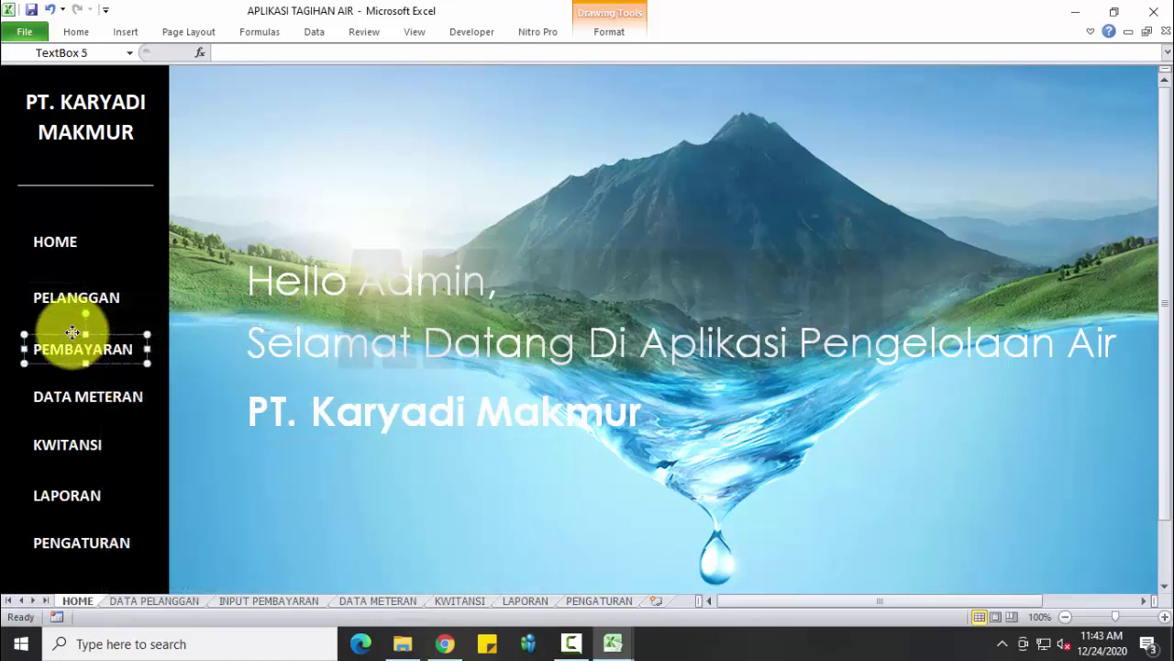
{"action": "right_click", "coordinate": [74, 333]}
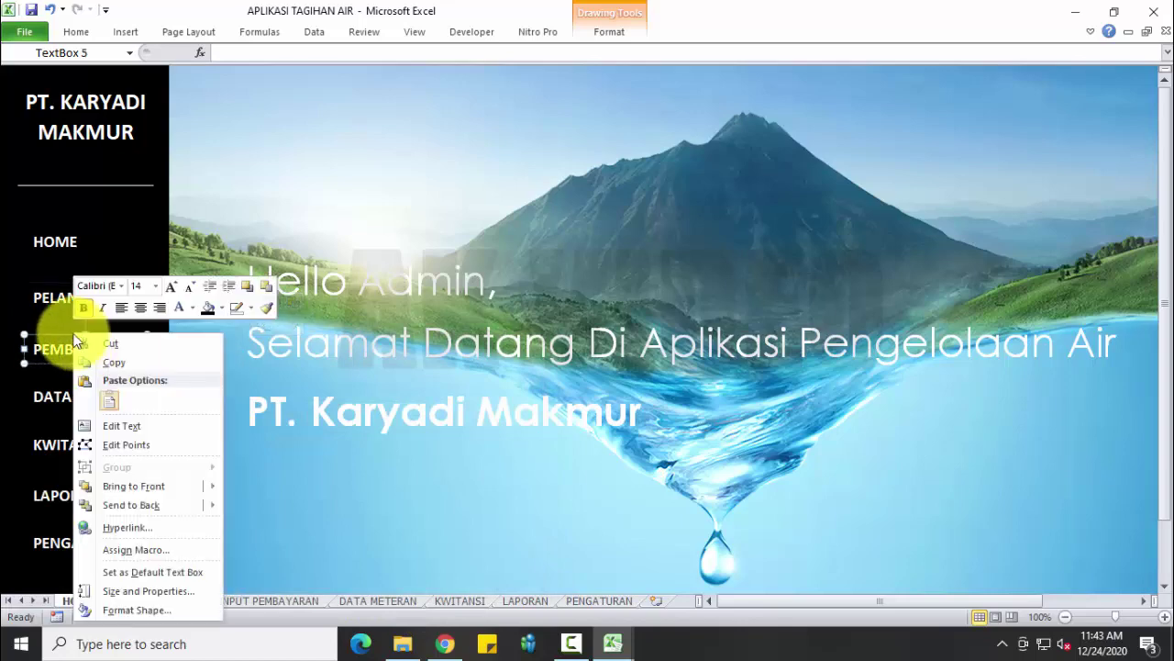
{"action": "left_click", "coordinate": [132, 526]}
{"action": "left_click", "coordinate": [183, 494]}
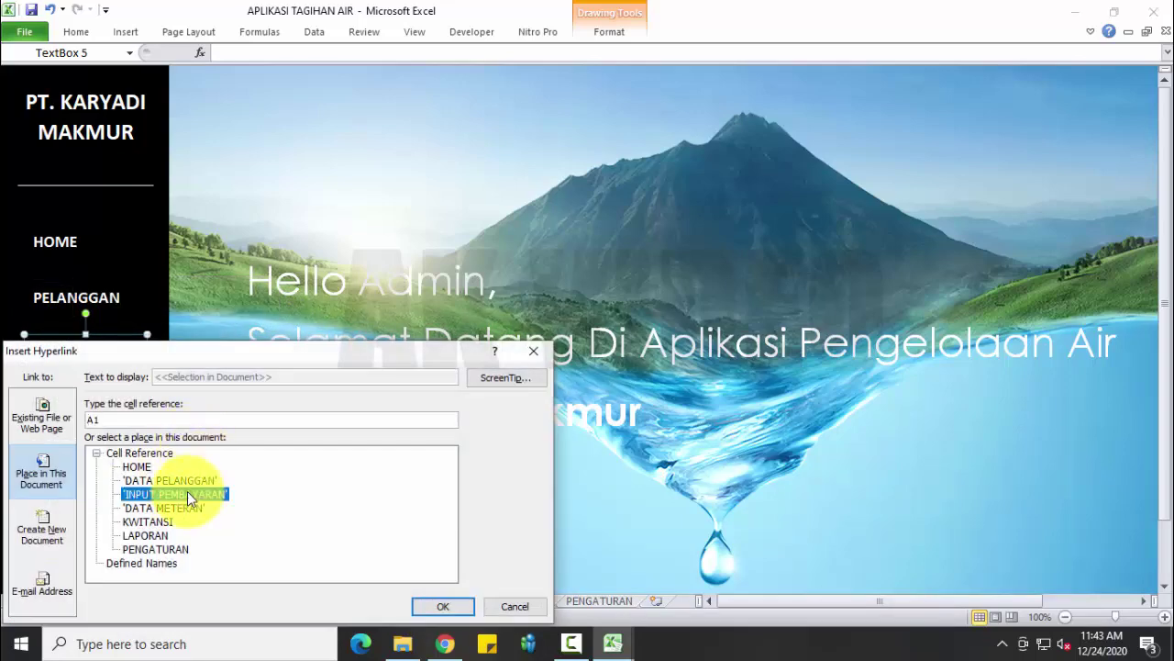
{"action": "left_click", "coordinate": [463, 604]}
Hyperlink the DATA METERAN menu item to its sheet
{"action": "left_click", "coordinate": [97, 395]}
{"action": "right_click", "coordinate": [79, 395]}
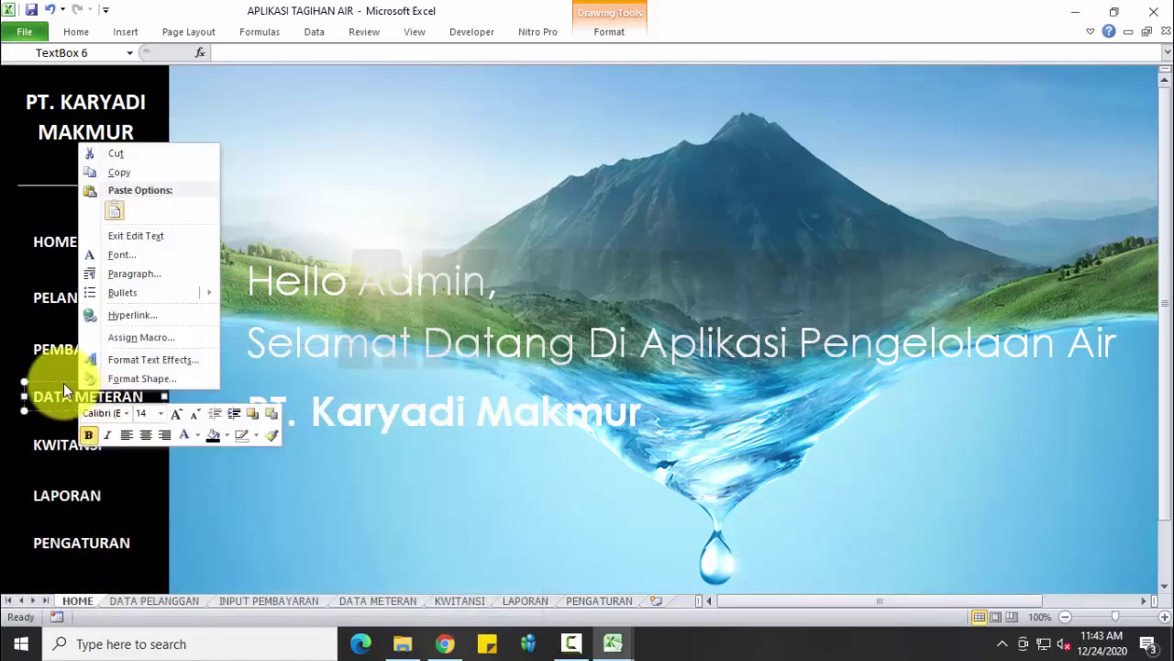
{"action": "left_click", "coordinate": [127, 316]}
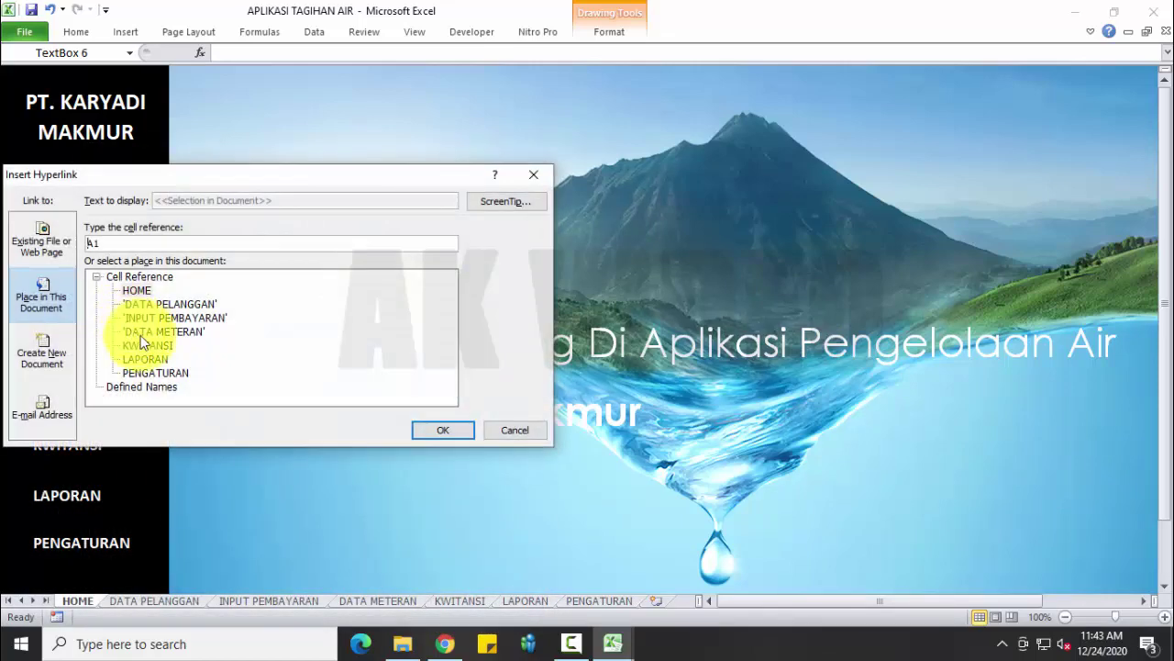
{"action": "left_click_drag", "start_coordinate": [179, 181], "coordinate": [361, 195]}
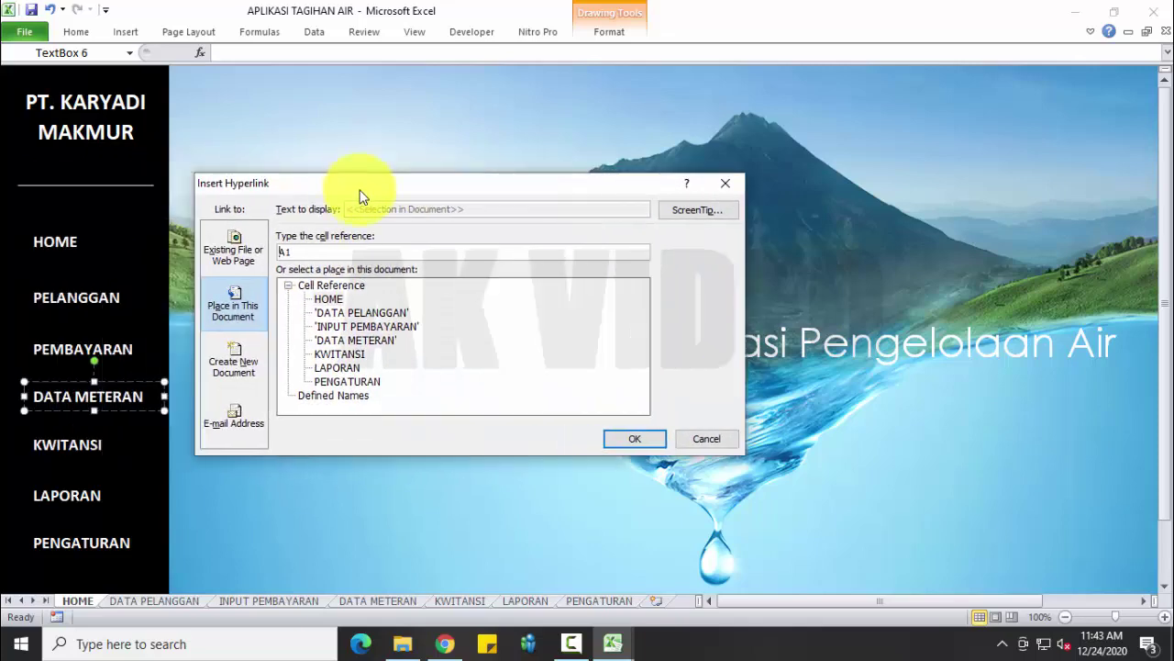
{"action": "left_click", "coordinate": [642, 439]}
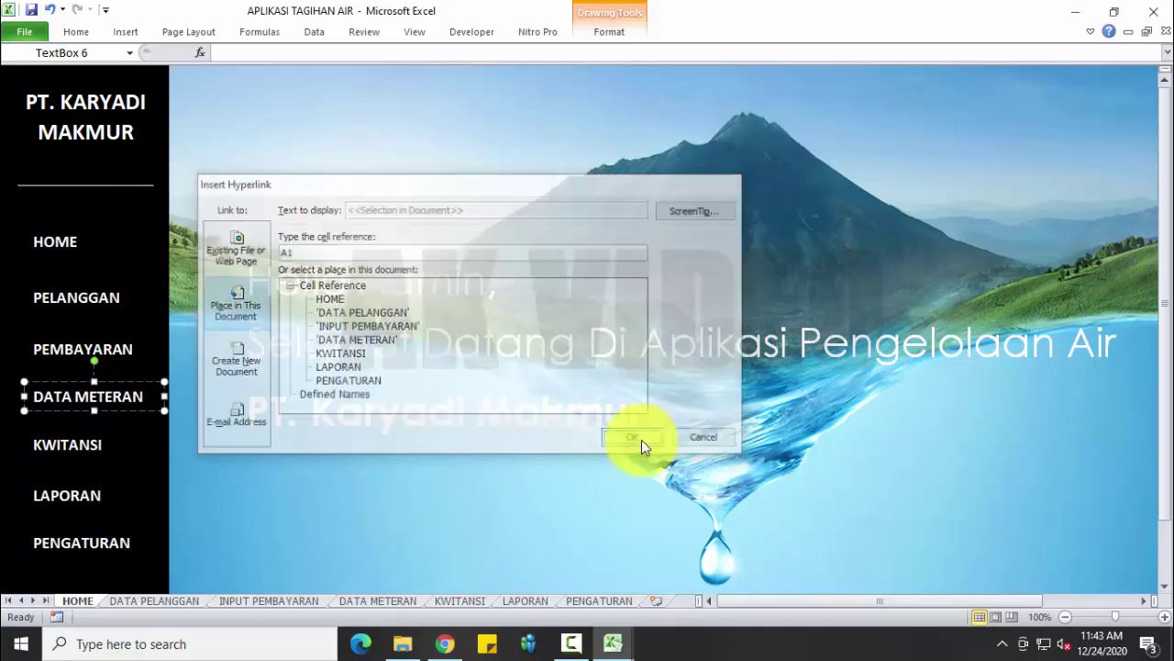
Hyperlink the KWITANSI menu item to its sheet
{"action": "right_click", "coordinate": [78, 444]}
{"action": "key", "text": "Escape"}
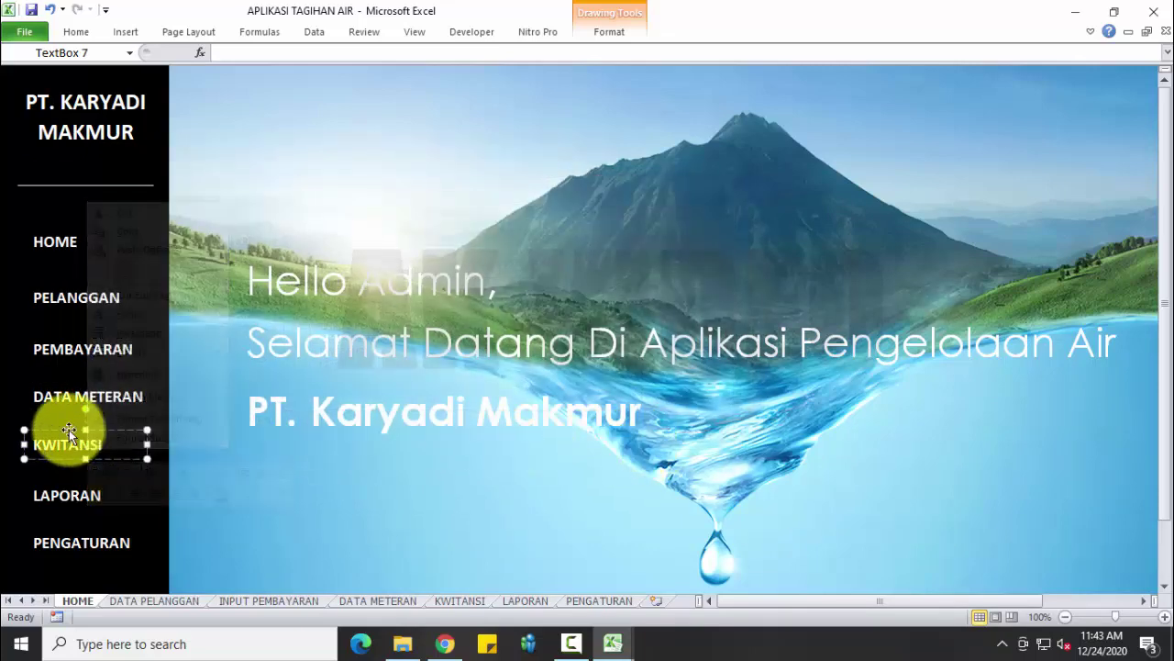
{"action": "right_click", "coordinate": [85, 437]}
{"action": "left_click", "coordinate": [128, 336]}
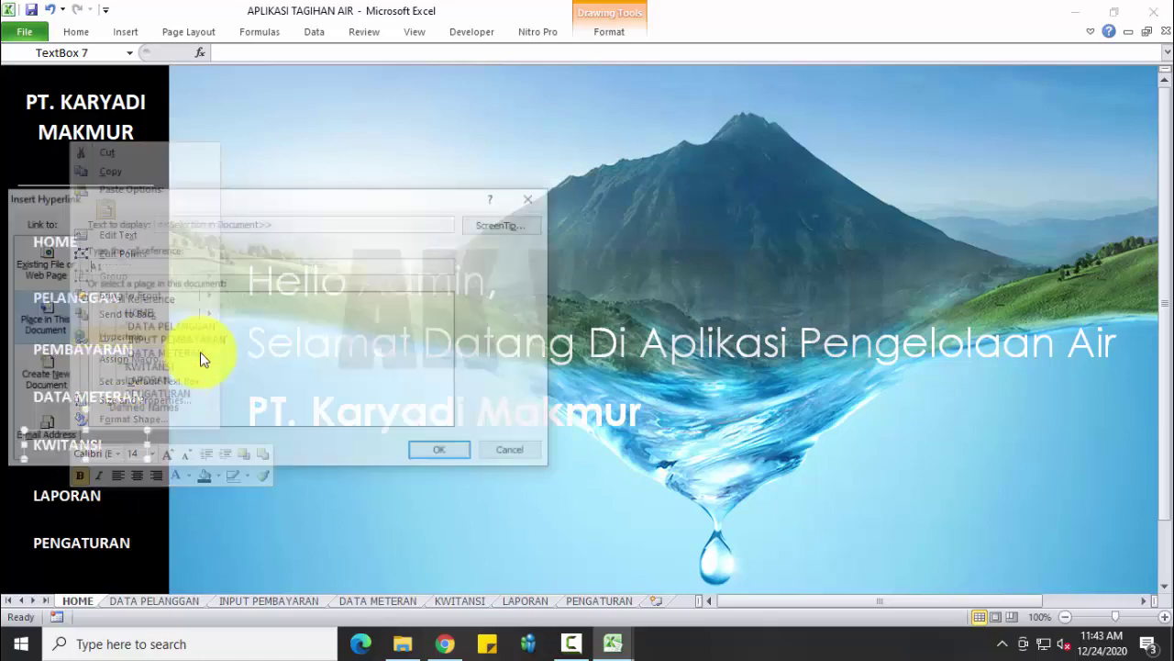
{"action": "left_click", "coordinate": [428, 451]}
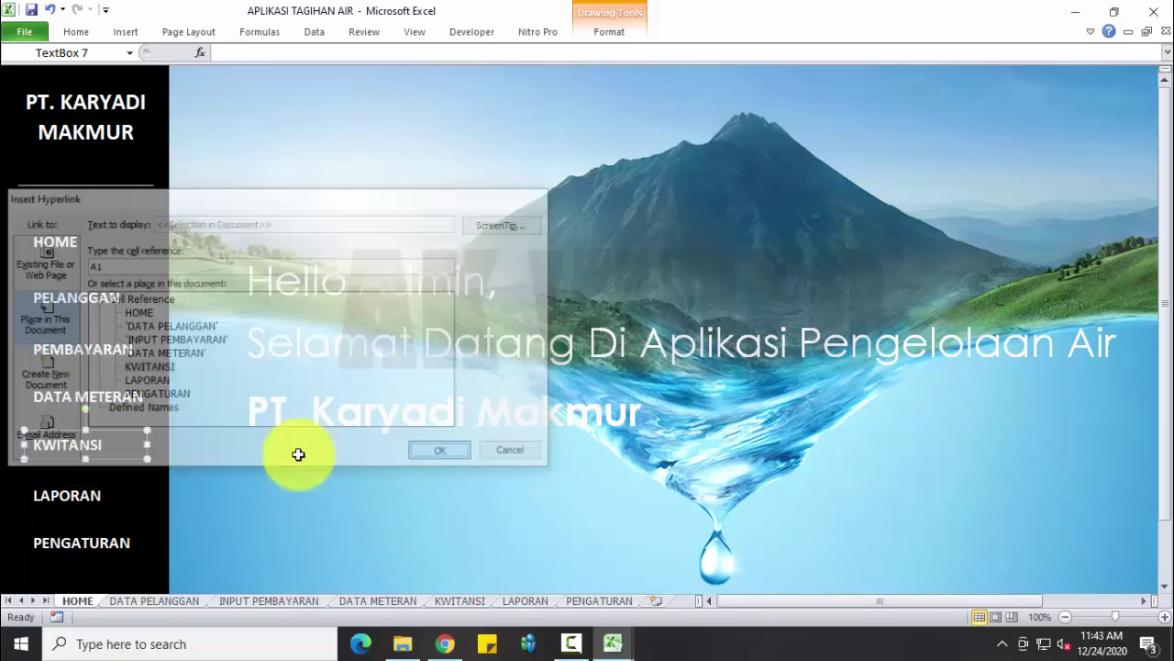
Hyperlink the LAPORAN menu item to its sheet
{"action": "right_click", "coordinate": [68, 488]}
{"action": "left_click", "coordinate": [66, 477]}
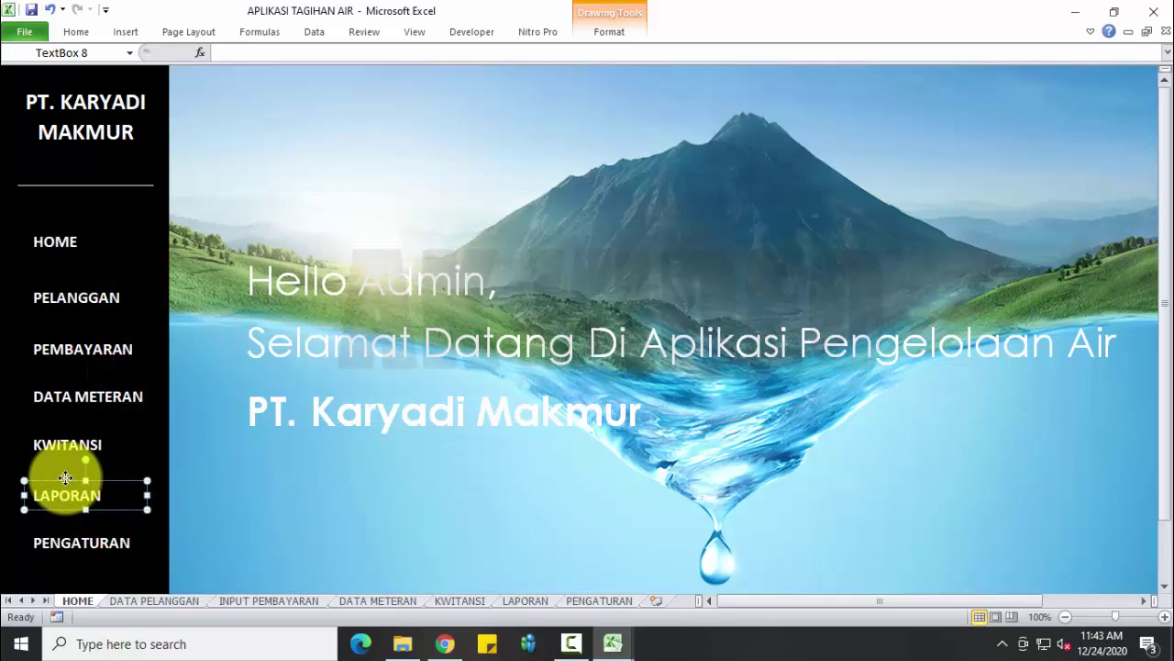
{"action": "right_click", "coordinate": [66, 477]}
{"action": "left_click", "coordinate": [121, 390]}
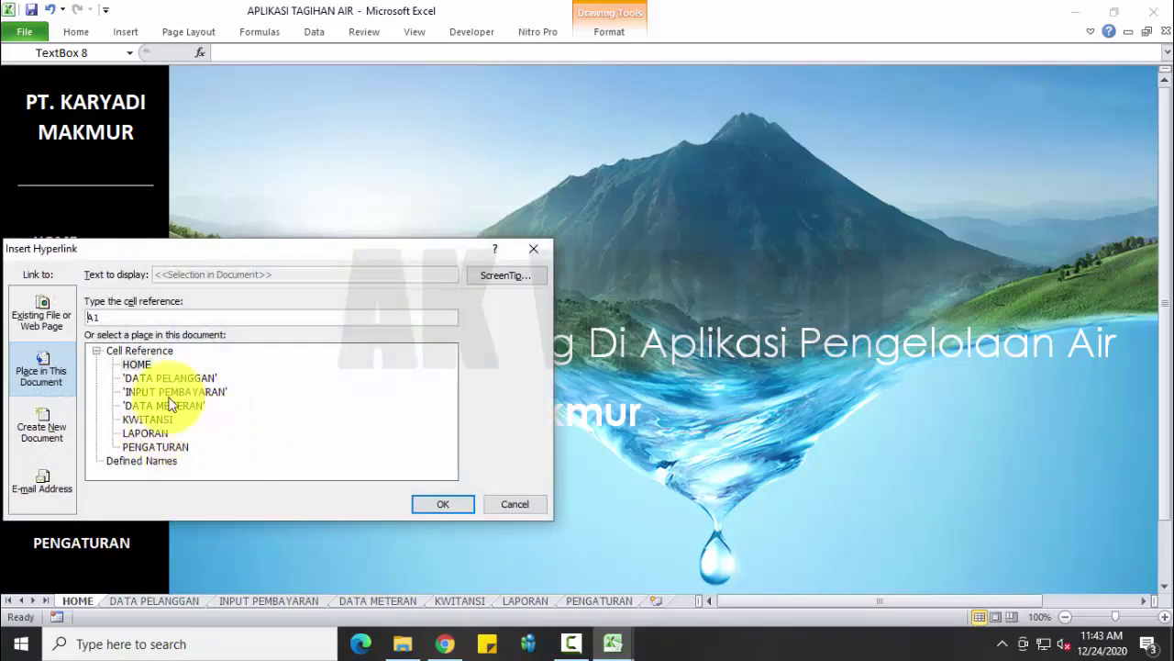
{"action": "left_click", "coordinate": [445, 505]}
{"action": "left_click", "coordinate": [306, 521]}
Check the HOME item's link, then follow the PENGATURAN link to its sheet
{"action": "right_click", "coordinate": [46, 238]}
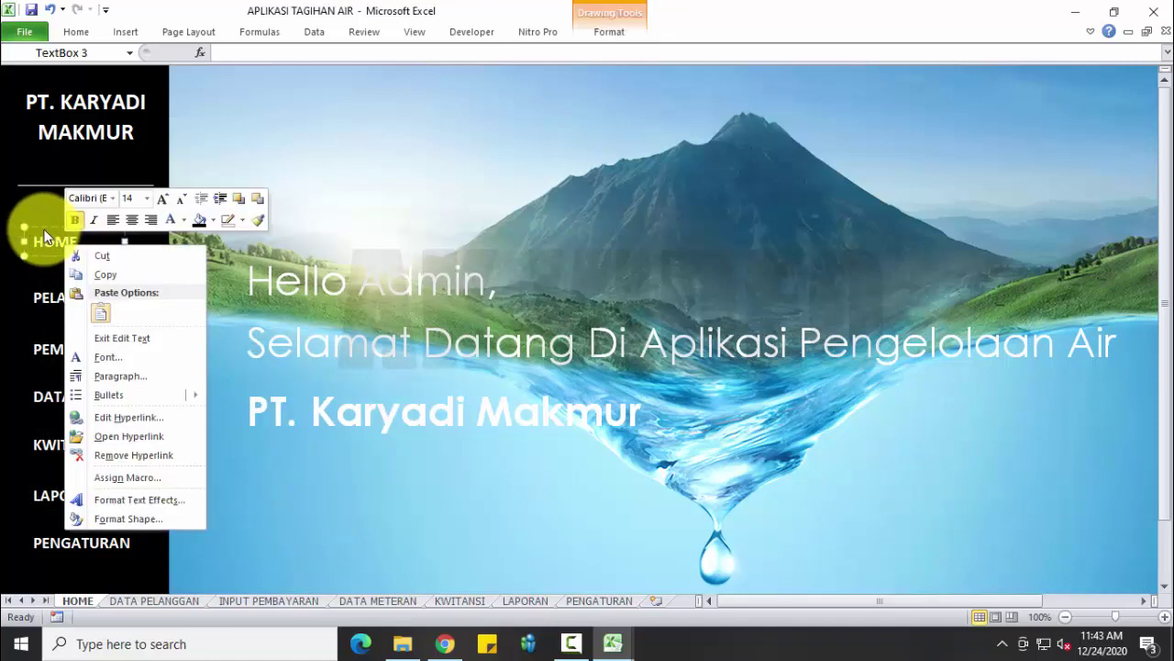
{"action": "key", "text": "Escape"}
{"action": "left_click", "coordinate": [210, 212]}
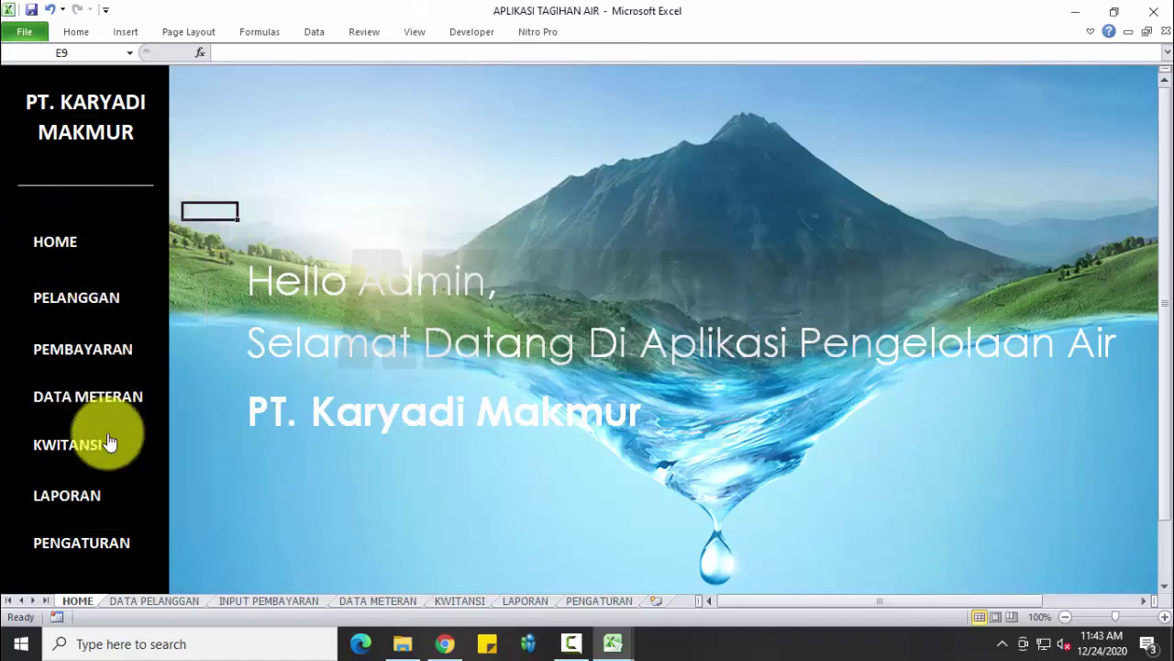
{"action": "left_click", "coordinate": [95, 542]}
Paste the copied HOME button onto the PENGATURAN sheet at J11 and review its text colour options
{"action": "left_click", "coordinate": [865, 263]}
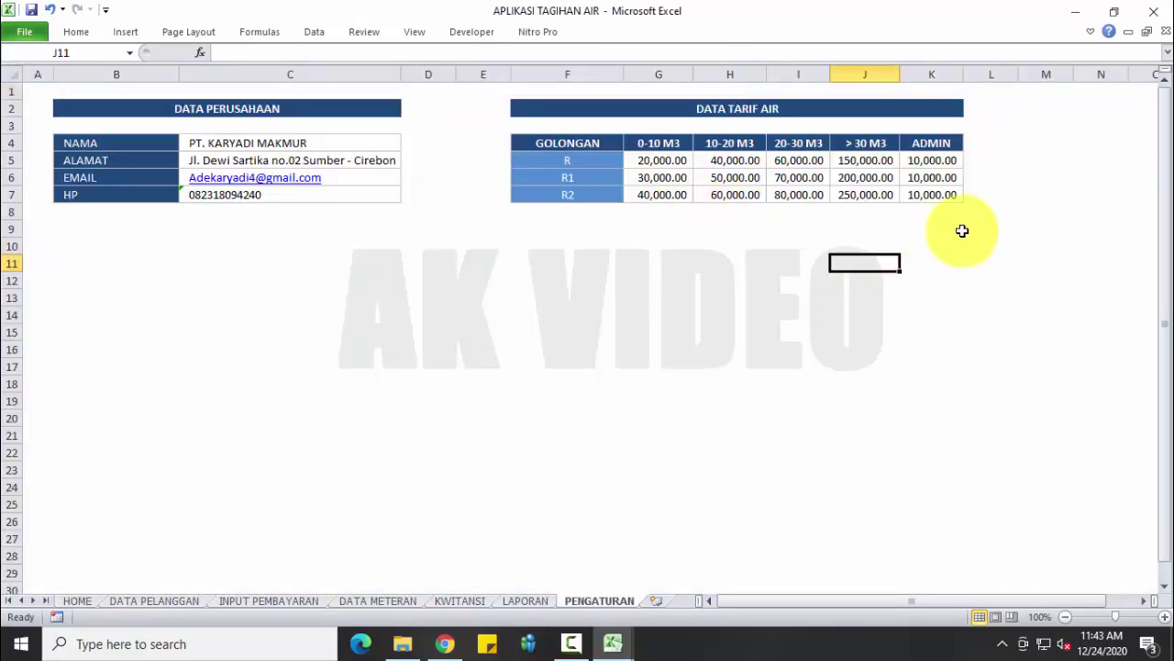
{"action": "key", "text": "ctrl+v"}
{"action": "left_click", "coordinate": [76, 33]}
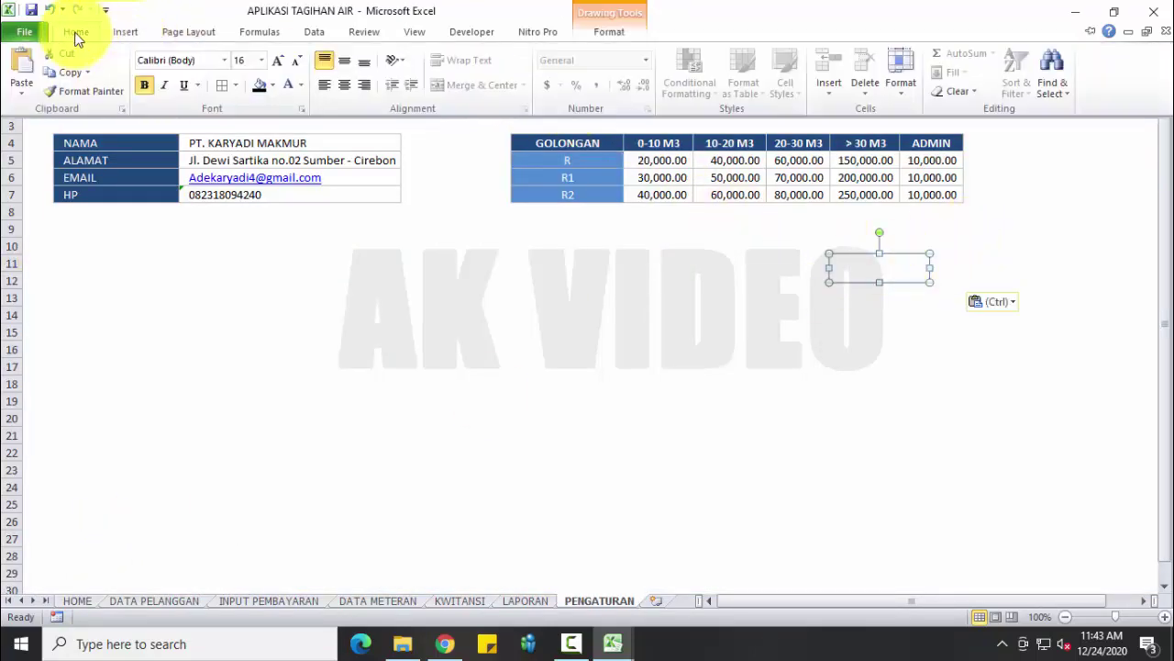
{"action": "left_click", "coordinate": [300, 84]}
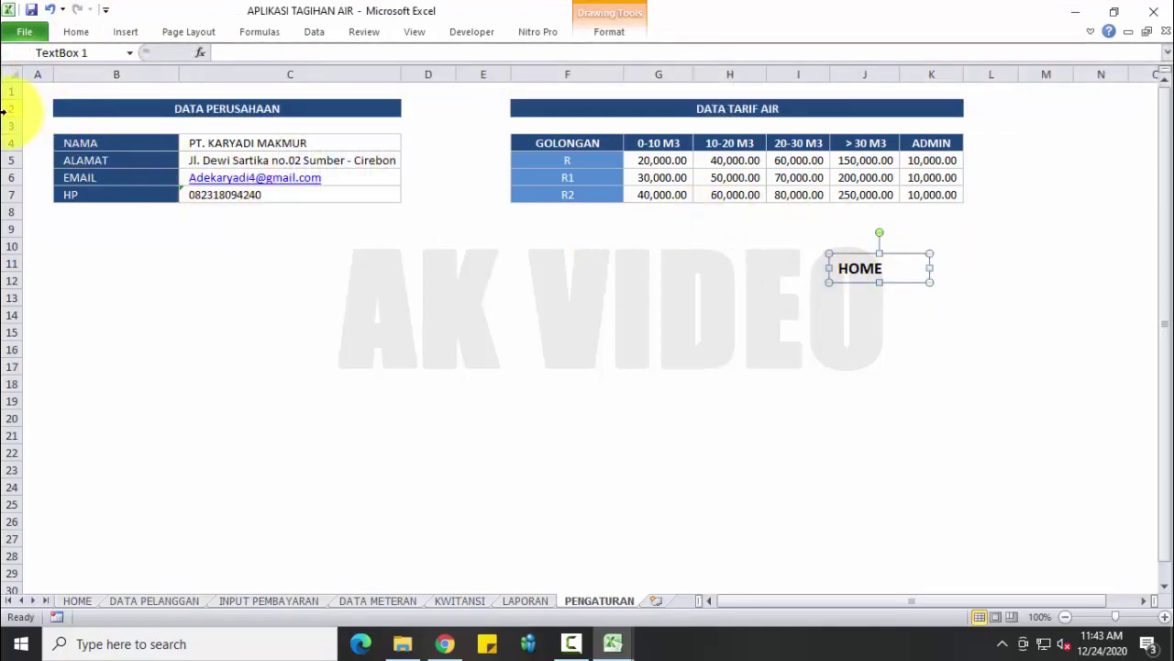
Insert a new top row and fill A1:M1 dark blue as a header band
{"action": "left_click", "coordinate": [4, 108]}
{"action": "right_click", "coordinate": [4, 109]}
{"action": "left_click", "coordinate": [65, 226]}
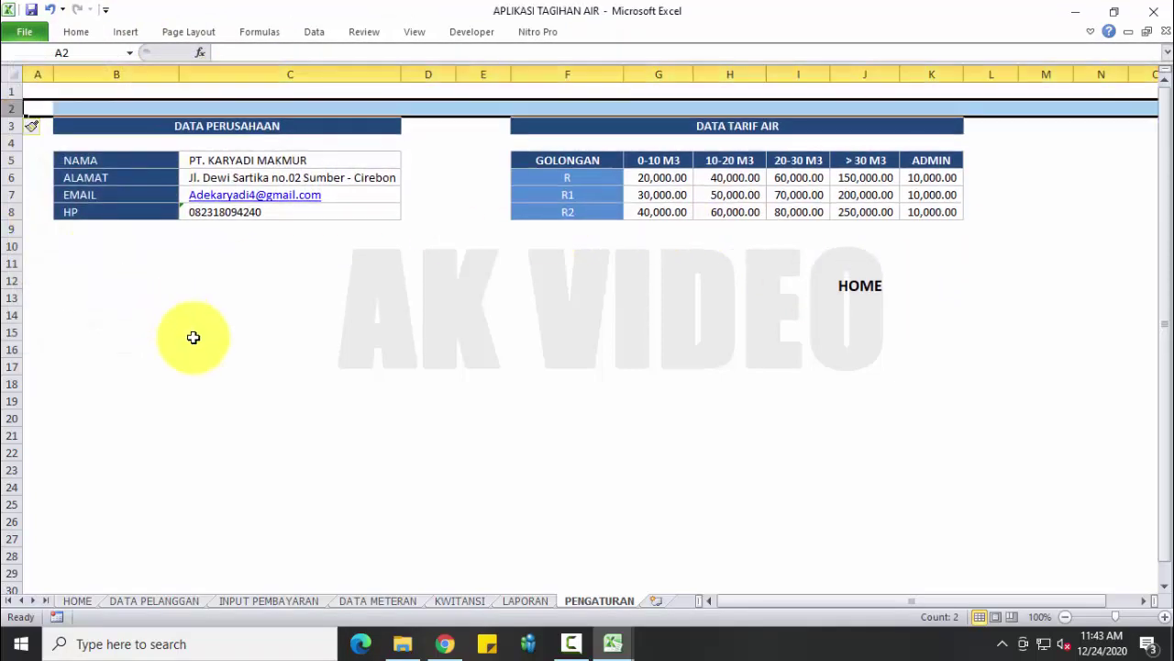
{"action": "left_click", "coordinate": [192, 338]}
{"action": "left_click_drag", "start_coordinate": [37, 92], "coordinate": [1110, 92]}
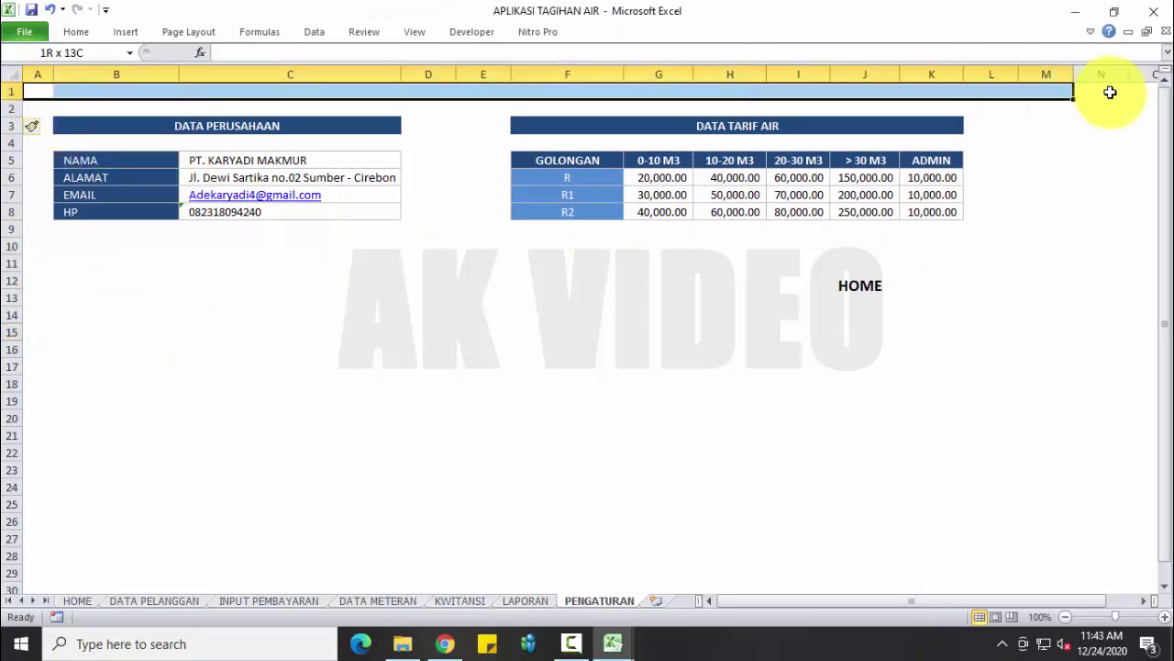
{"action": "left_click", "coordinate": [76, 31]}
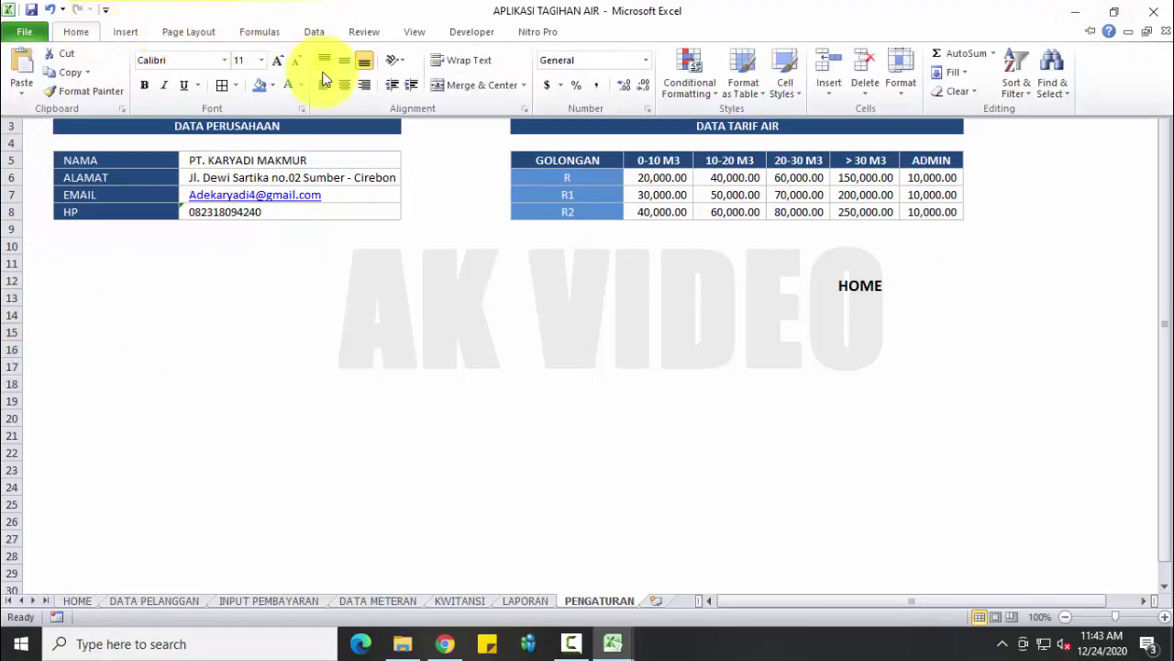
{"action": "left_click", "coordinate": [273, 85]}
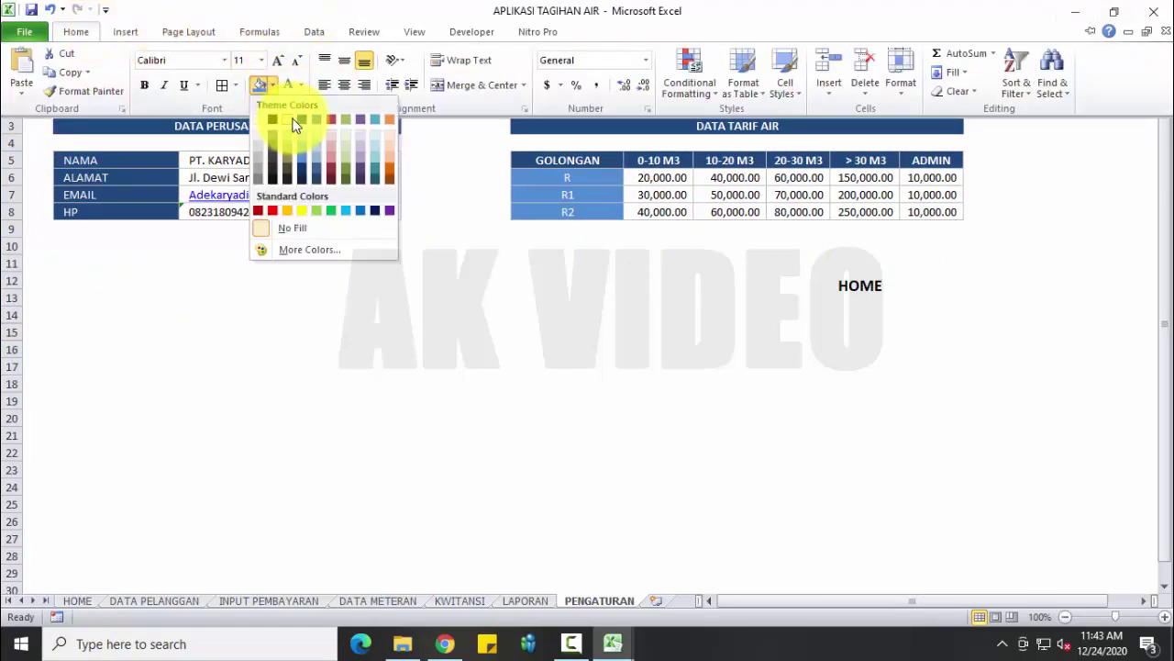
{"action": "left_click", "coordinate": [302, 121]}
{"action": "left_click", "coordinate": [555, 313]}
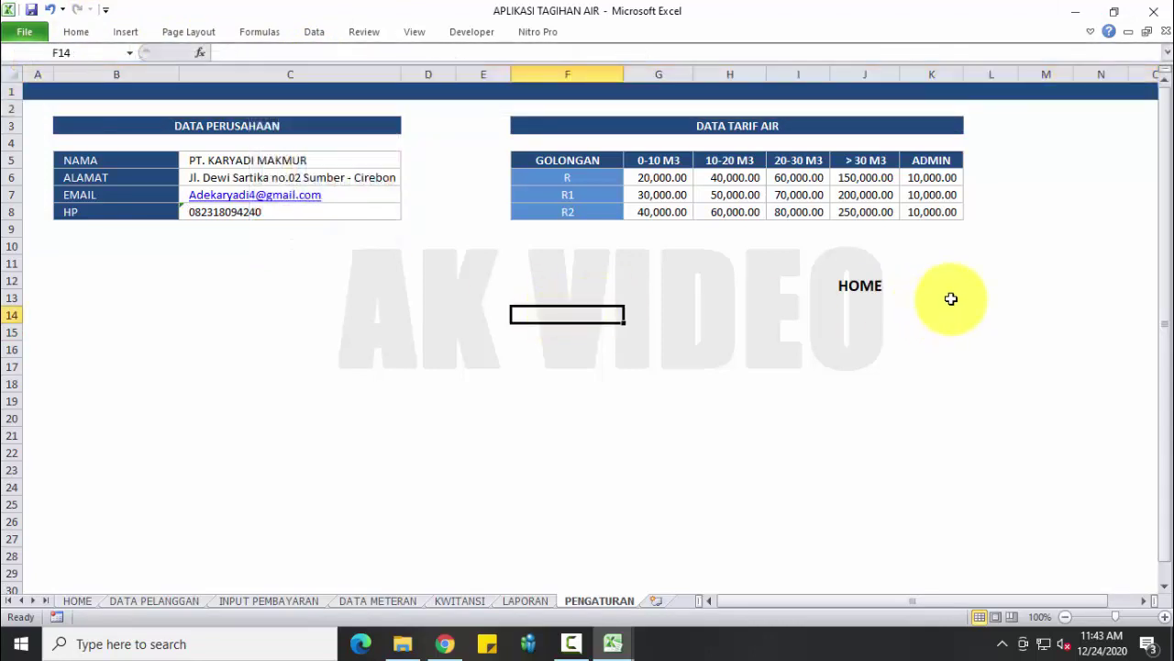
Move the HOME button up near cell M3 and test its link to the dashboard
{"action": "right_click", "coordinate": [860, 285]}
{"action": "left_click", "coordinate": [863, 266]}
{"action": "left_click_drag", "start_coordinate": [862, 266], "coordinate": [1033, 112]}
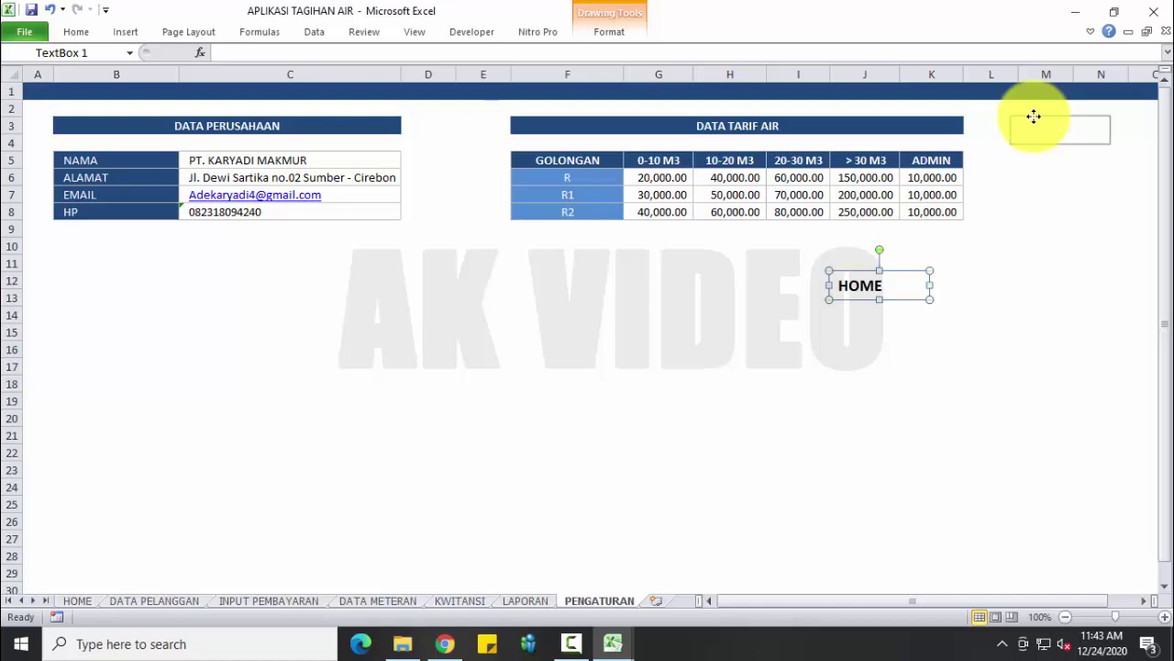
{"action": "left_click", "coordinate": [1065, 240]}
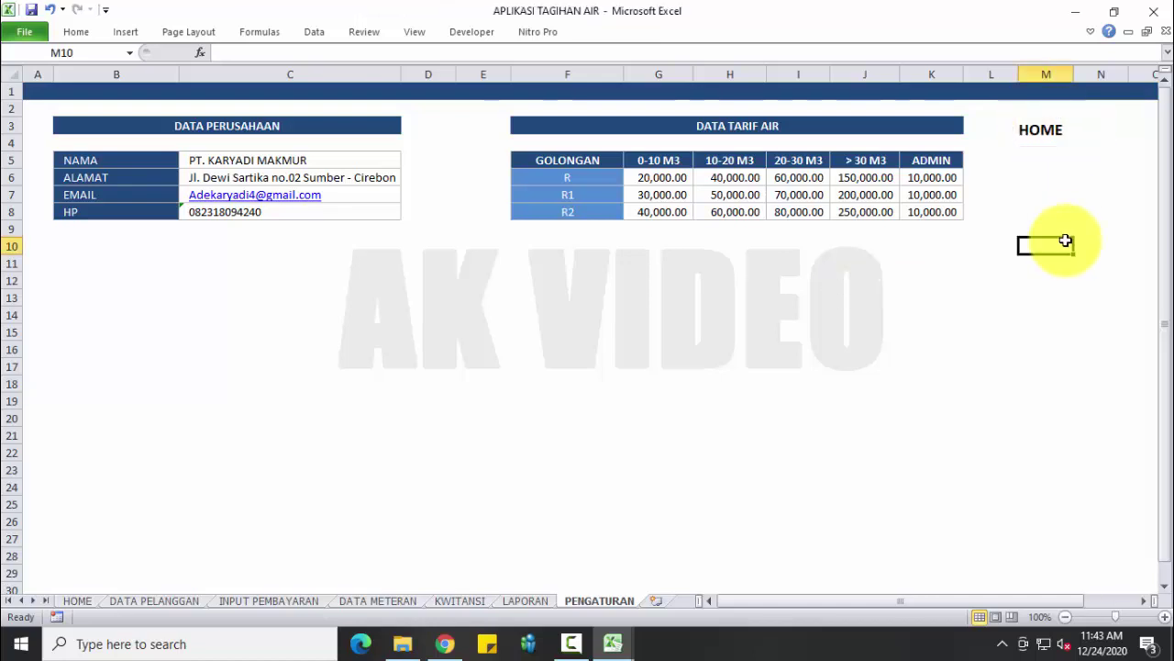
{"action": "left_click", "coordinate": [1047, 139]}
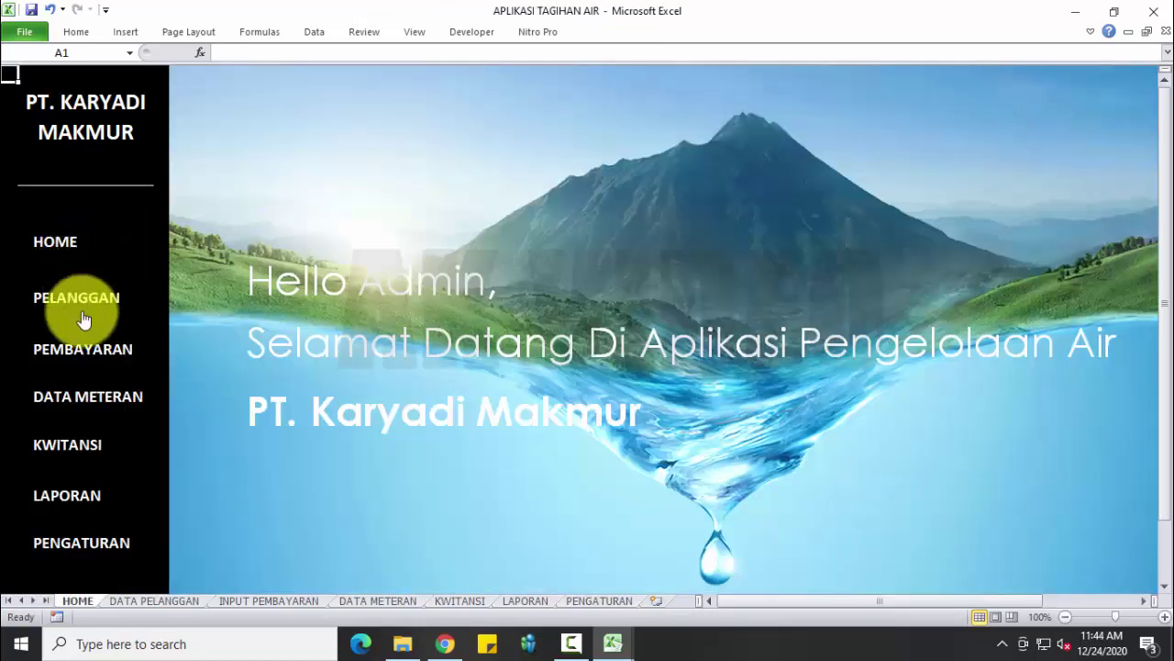
Check the PENGATURAN and HOME links, then turn off the Formula Bar in the View tab
{"action": "left_click", "coordinate": [94, 545]}
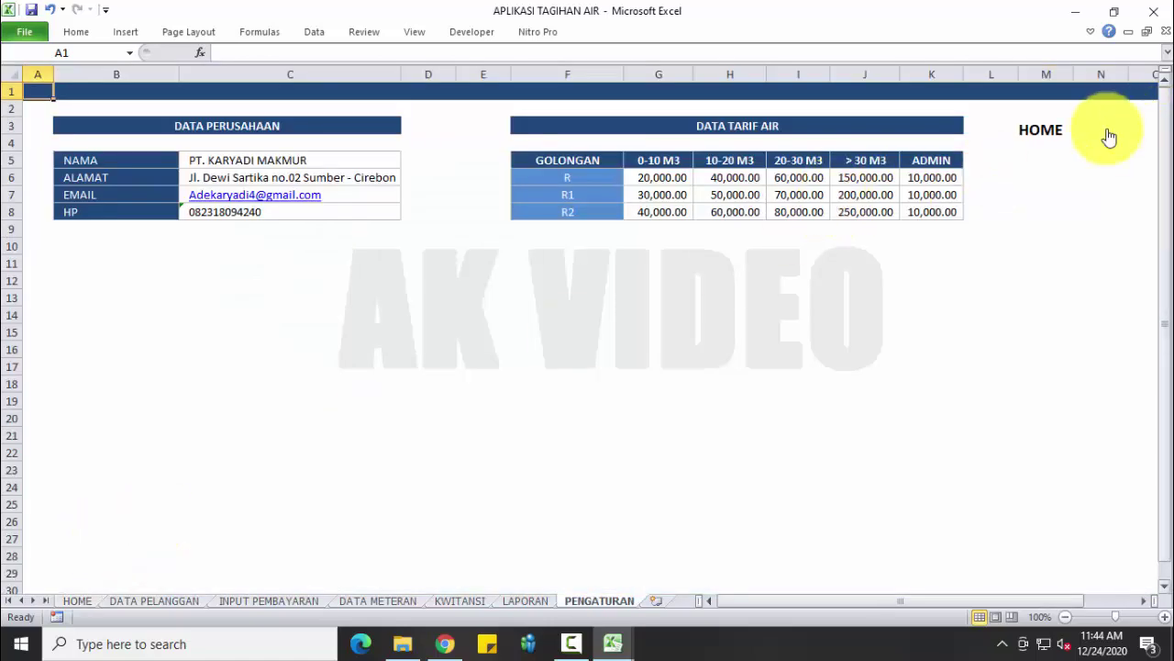
{"action": "left_click", "coordinate": [1056, 134]}
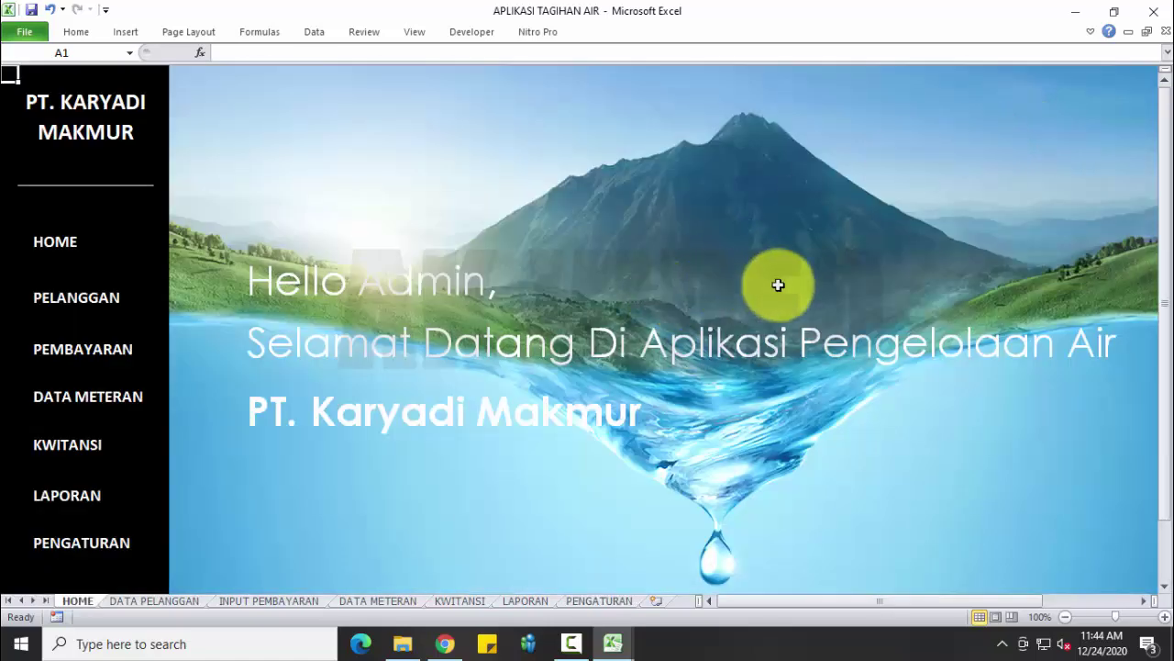
{"action": "left_click", "coordinate": [414, 31]}
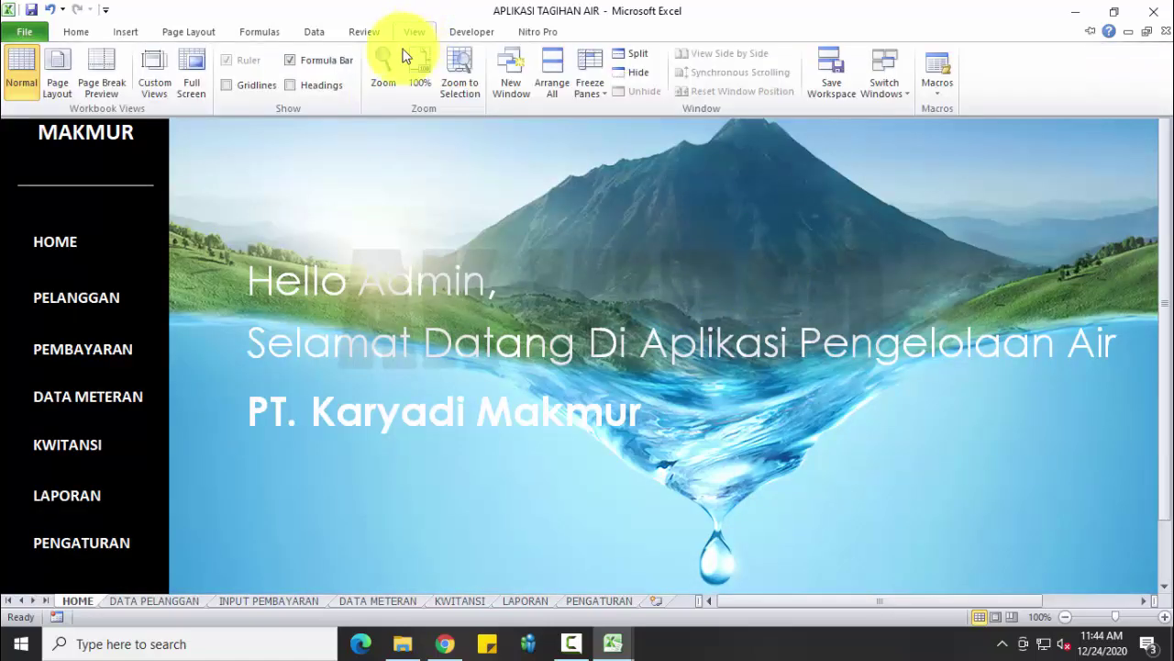
{"action": "left_click", "coordinate": [339, 68]}
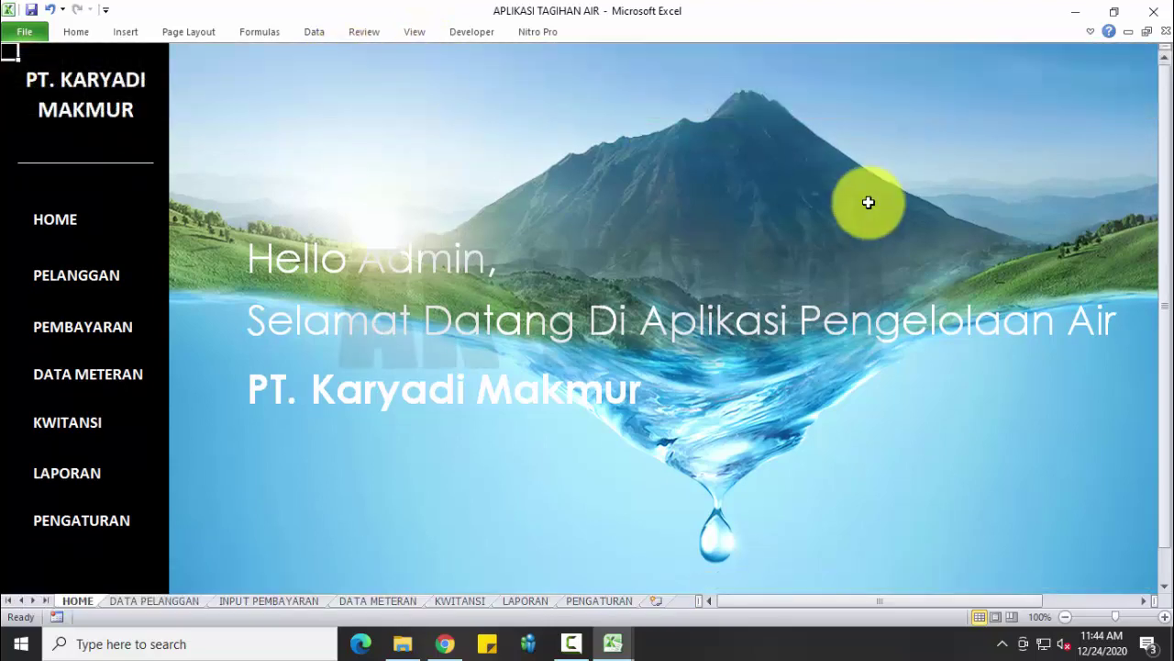